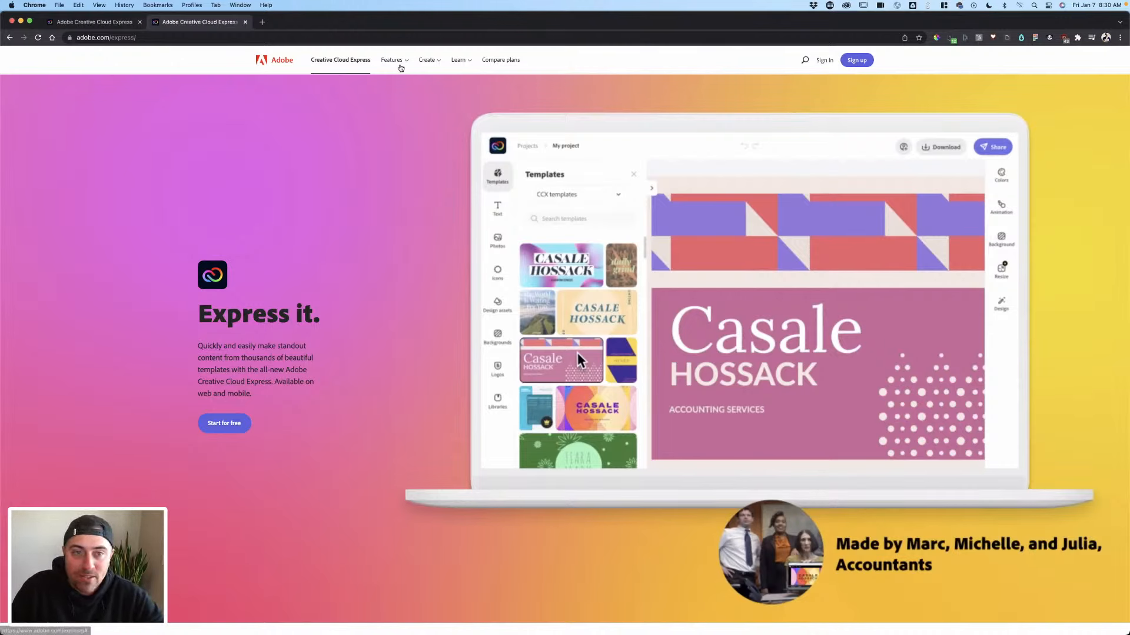
# - Visit the All features page from the header, then the Social graphics creation page
pyautogui.click(395, 63)
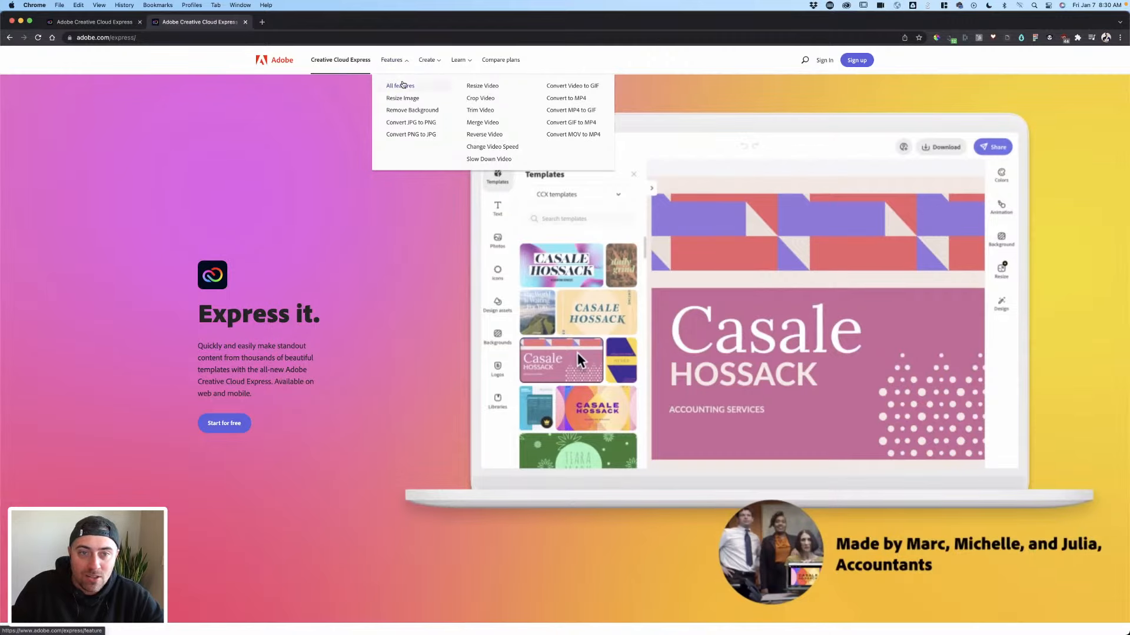
pyautogui.click(402, 85)
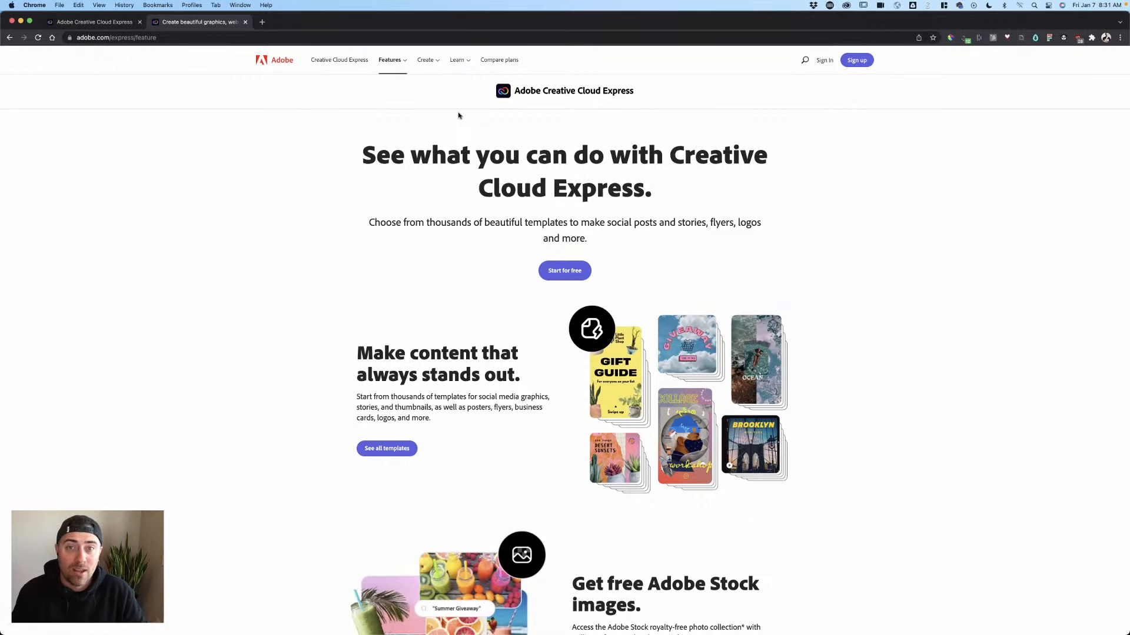
pyautogui.click(425, 60)
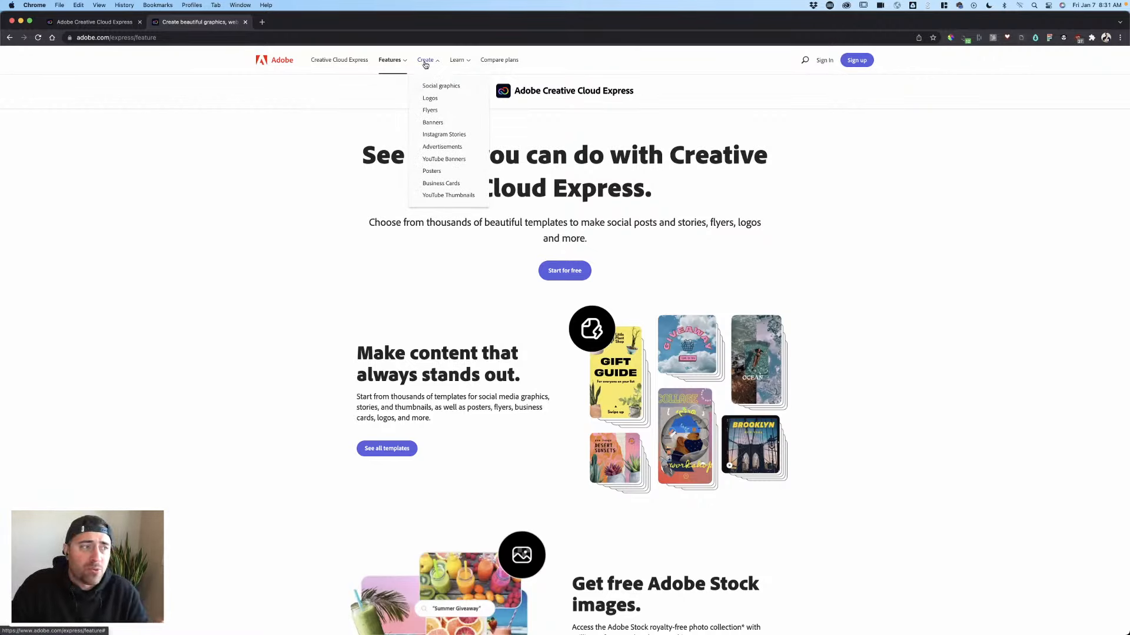
pyautogui.click(426, 62)
pyautogui.click(425, 61)
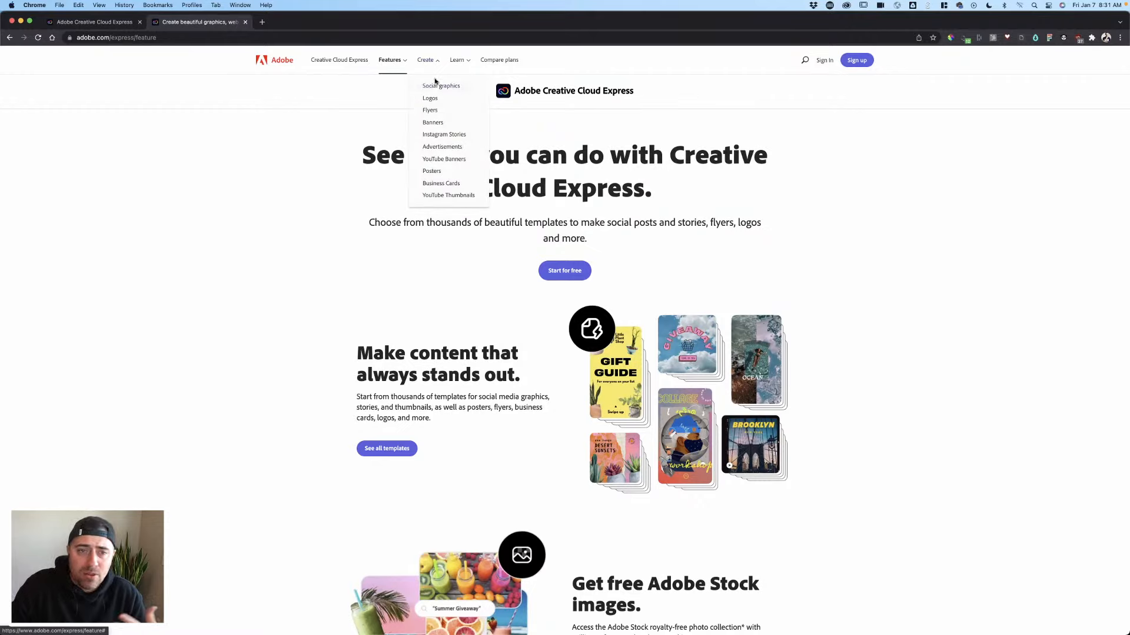
pyautogui.click(438, 86)
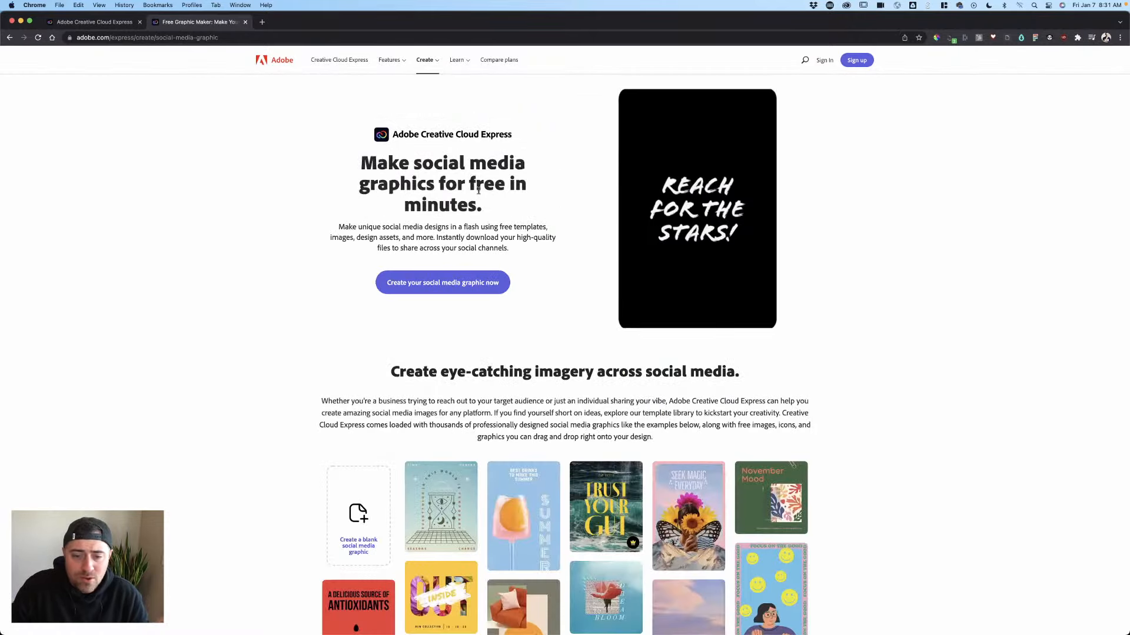
# - Scroll through the social graphic template examples and back up
pyautogui.scroll(-4, 469, 196)
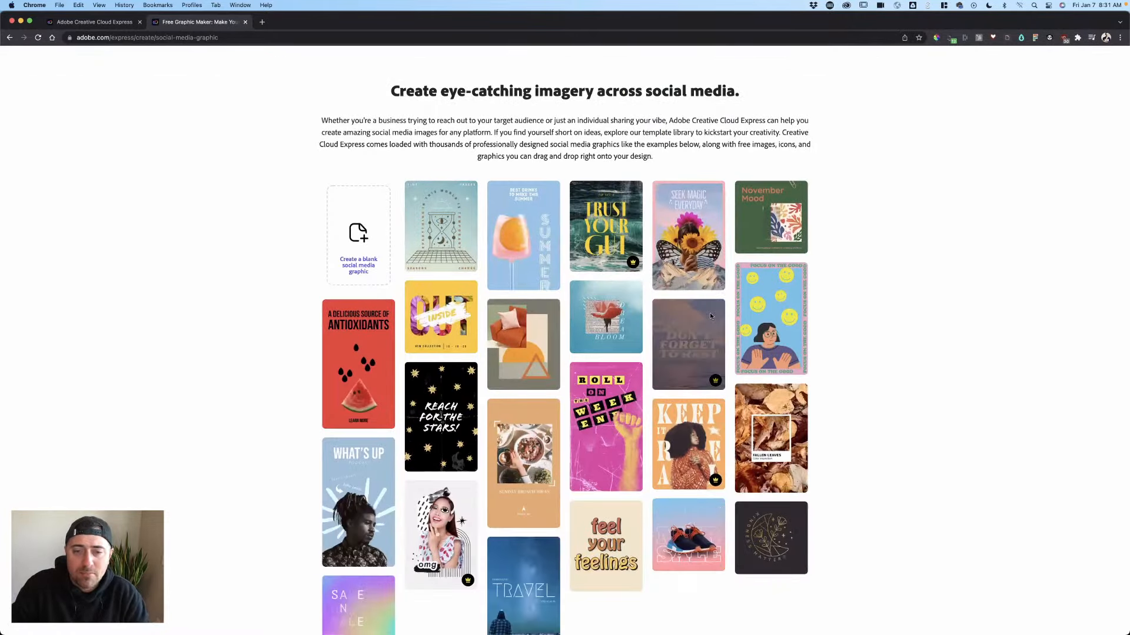
pyautogui.scroll(-3, 709, 313)
pyautogui.moveTo(625, 285)
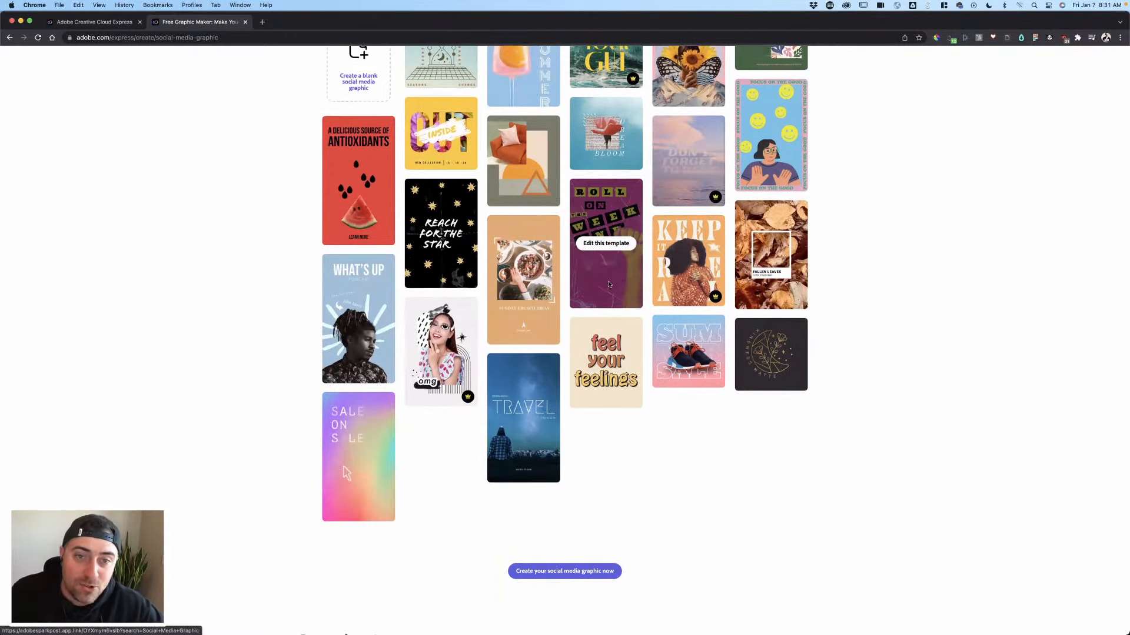
pyautogui.scroll(8, 624, 284)
# - Open the Creative Cloud Express blog, then return to the signed-in app home tab
pyautogui.click(458, 60)
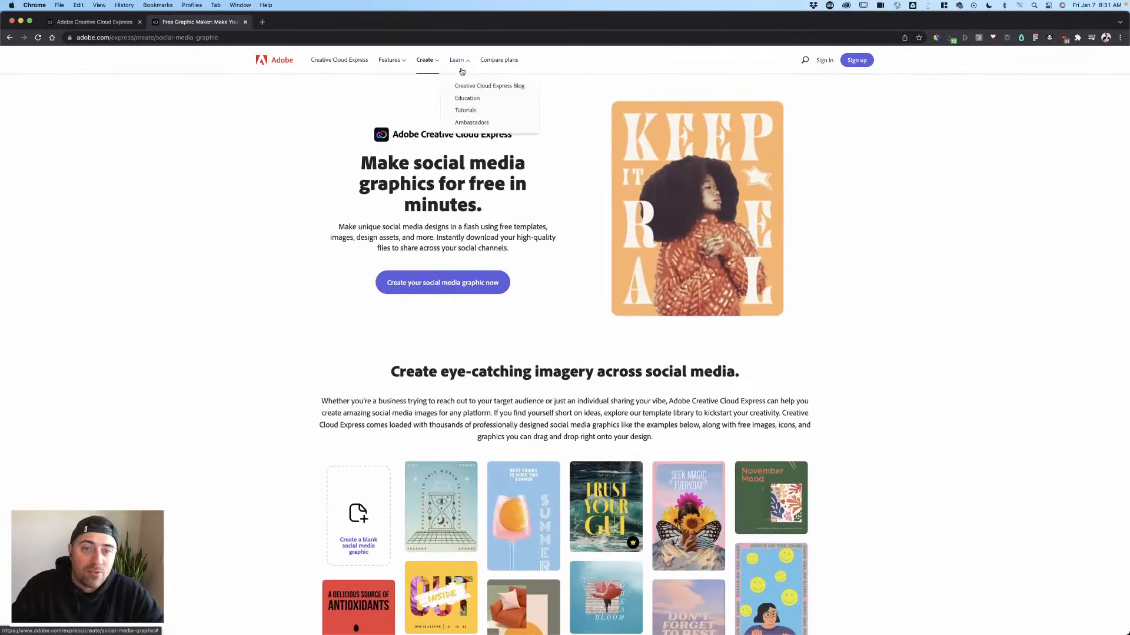
pyautogui.click(456, 86)
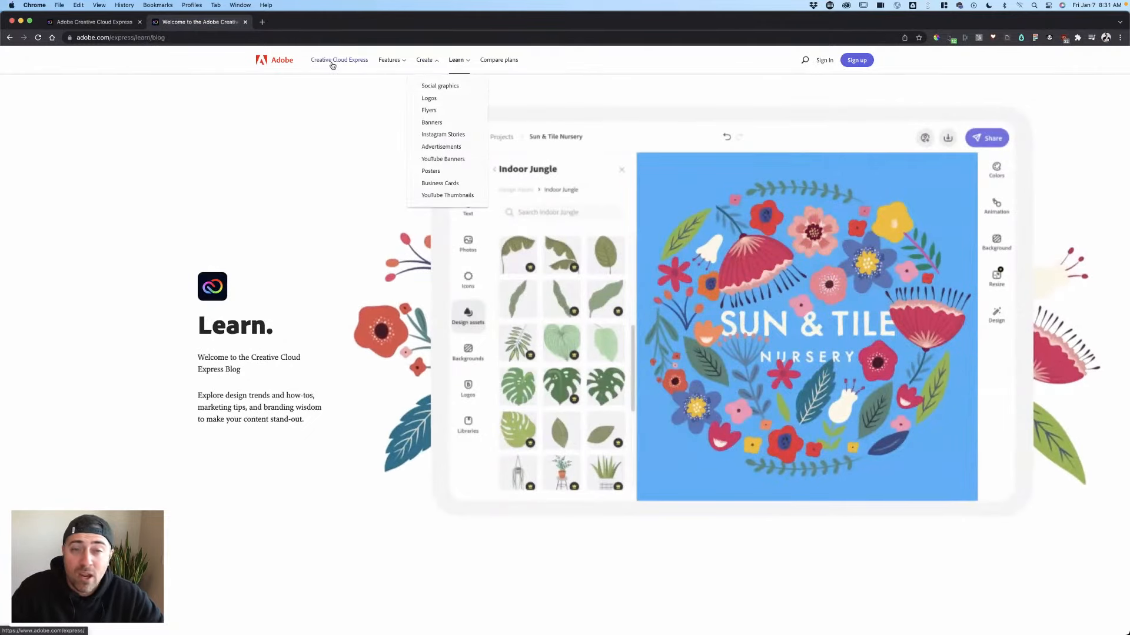
pyautogui.click(332, 64)
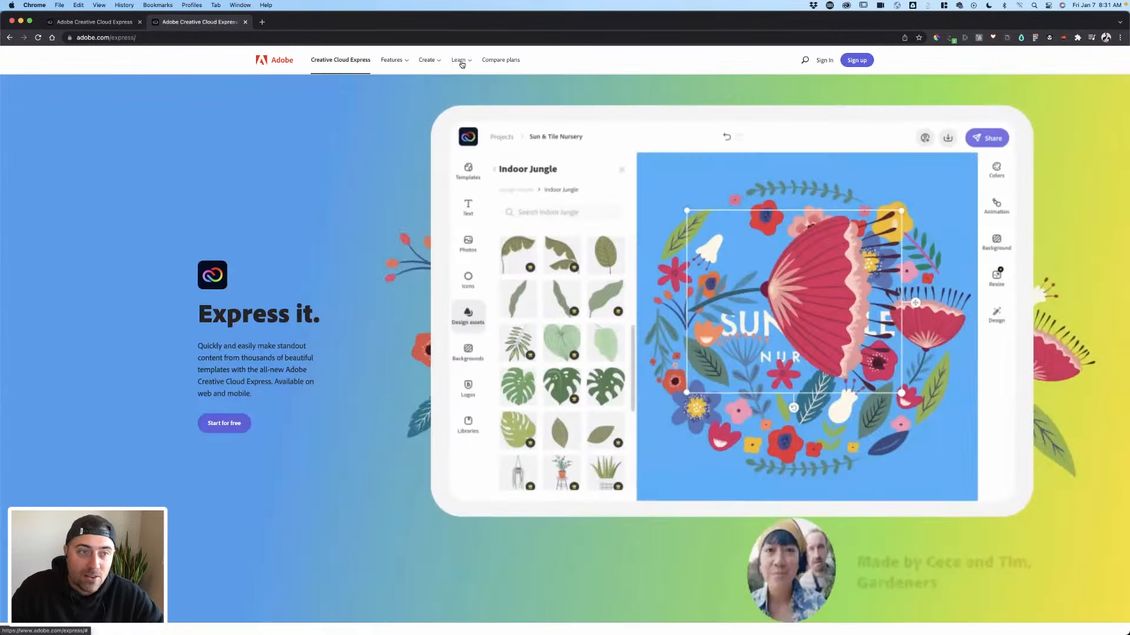
pyautogui.click(96, 24)
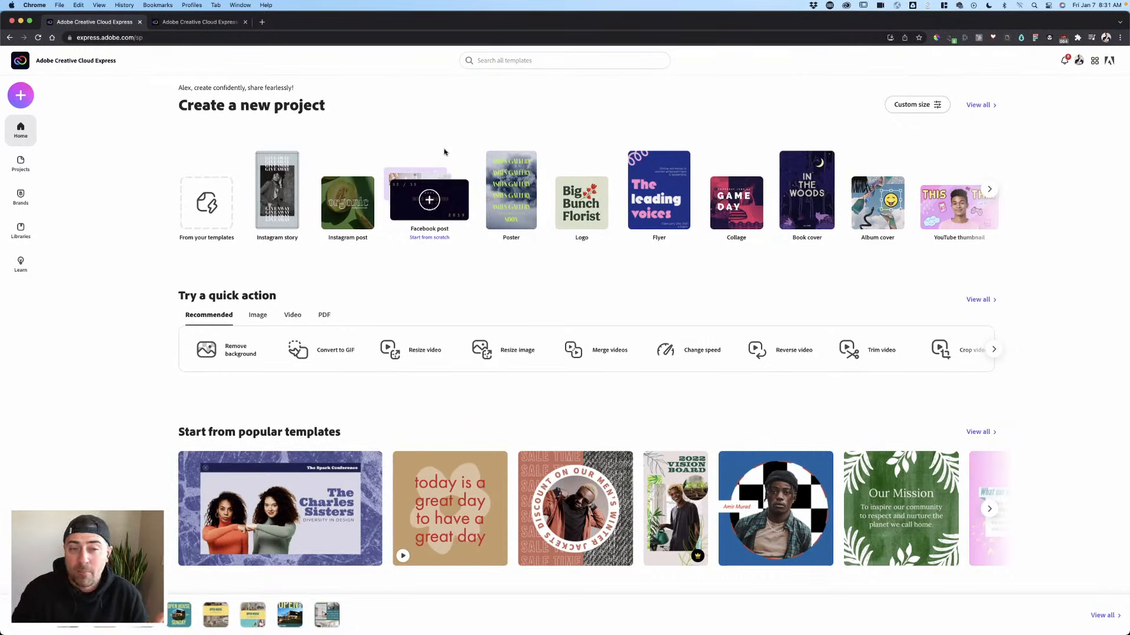
# - Scroll the home page template rows and page through more Instagram post templates
pyautogui.scroll(-2, 432, 282)
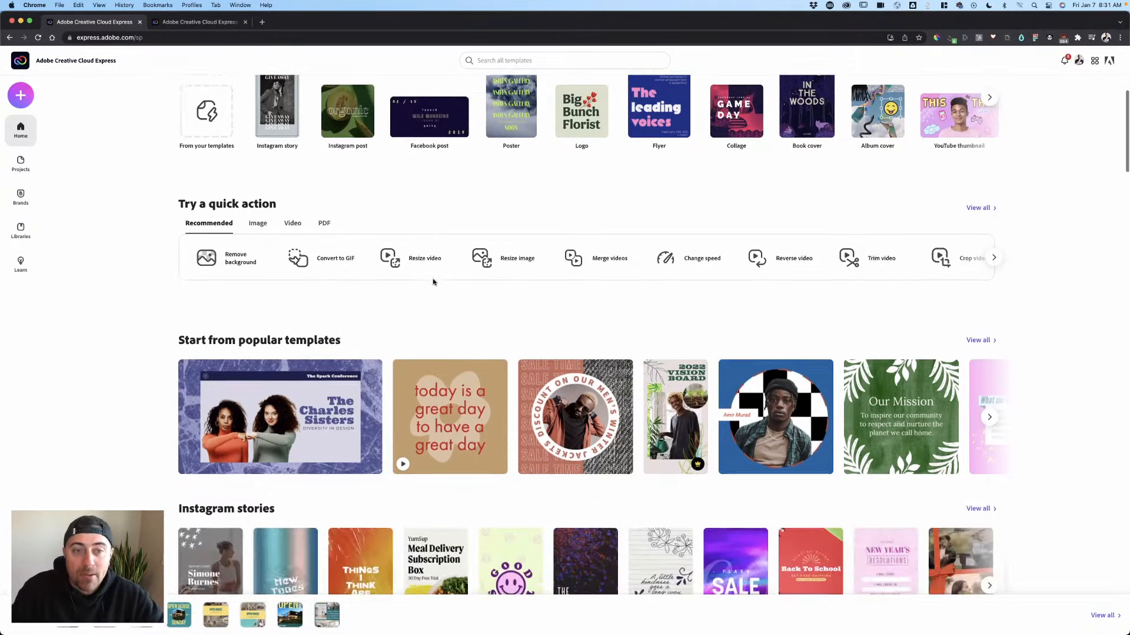
pyautogui.scroll(1, 433, 282)
pyautogui.scroll(1, 433, 282)
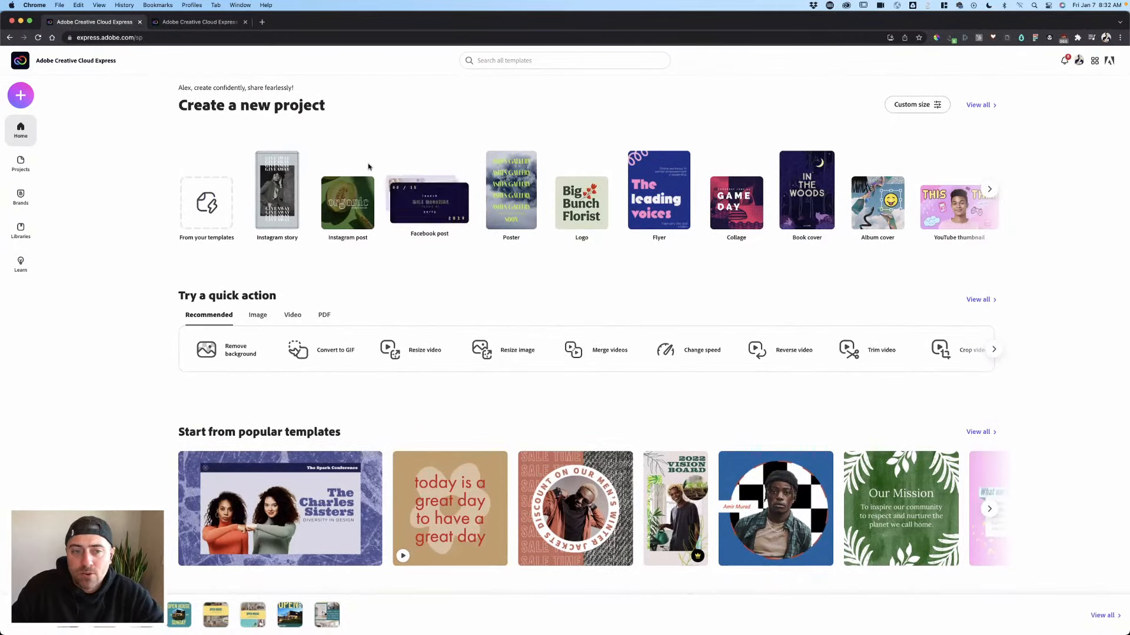
pyautogui.scroll(-1, 583, 196)
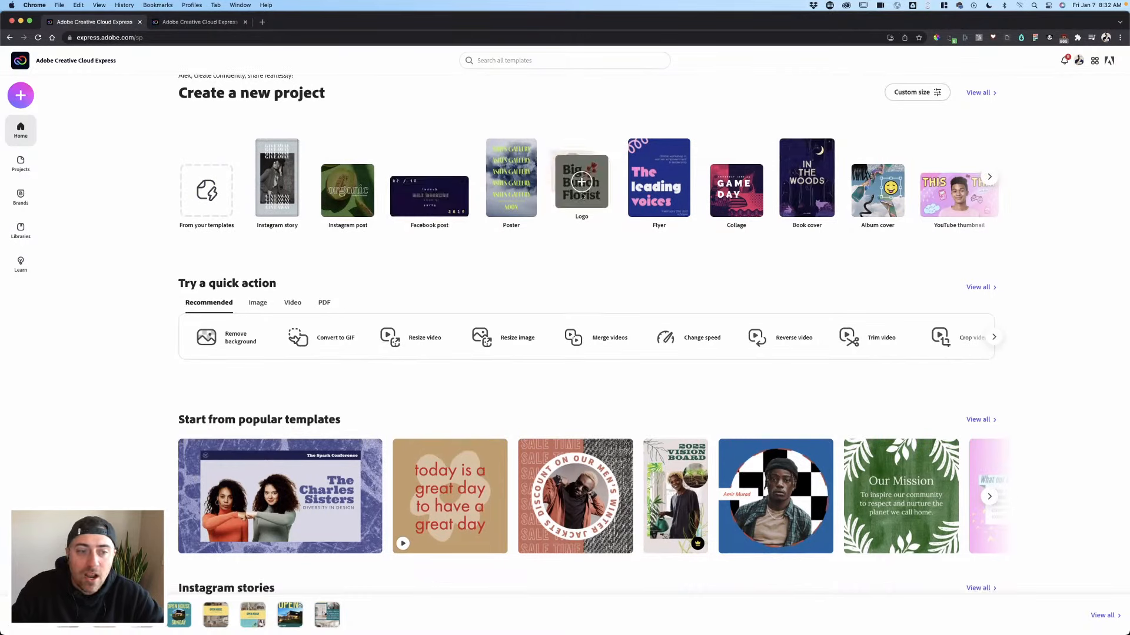
pyautogui.scroll(-4, 412, 177)
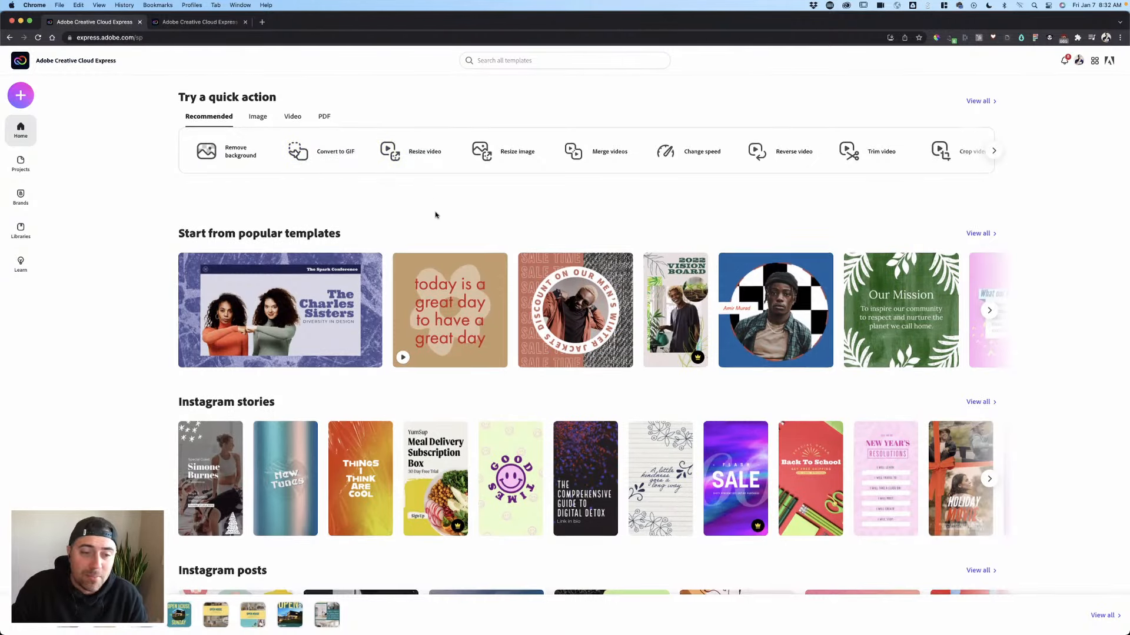
pyautogui.scroll(-5, 435, 216)
pyautogui.scroll(-1, 158, 235)
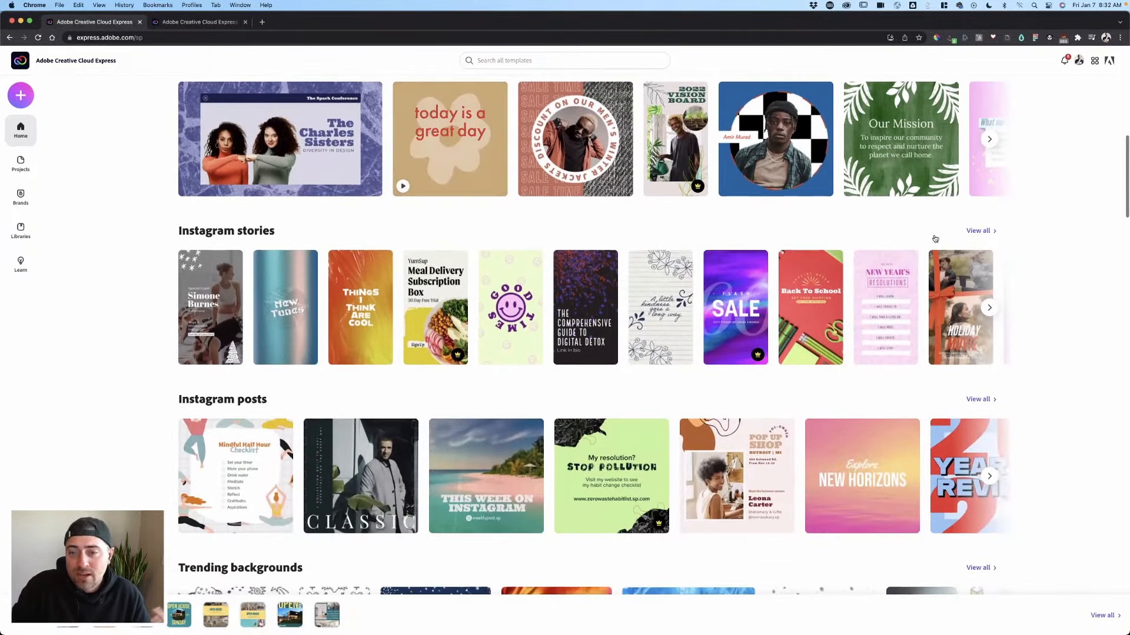
pyautogui.scroll(-4, 157, 330)
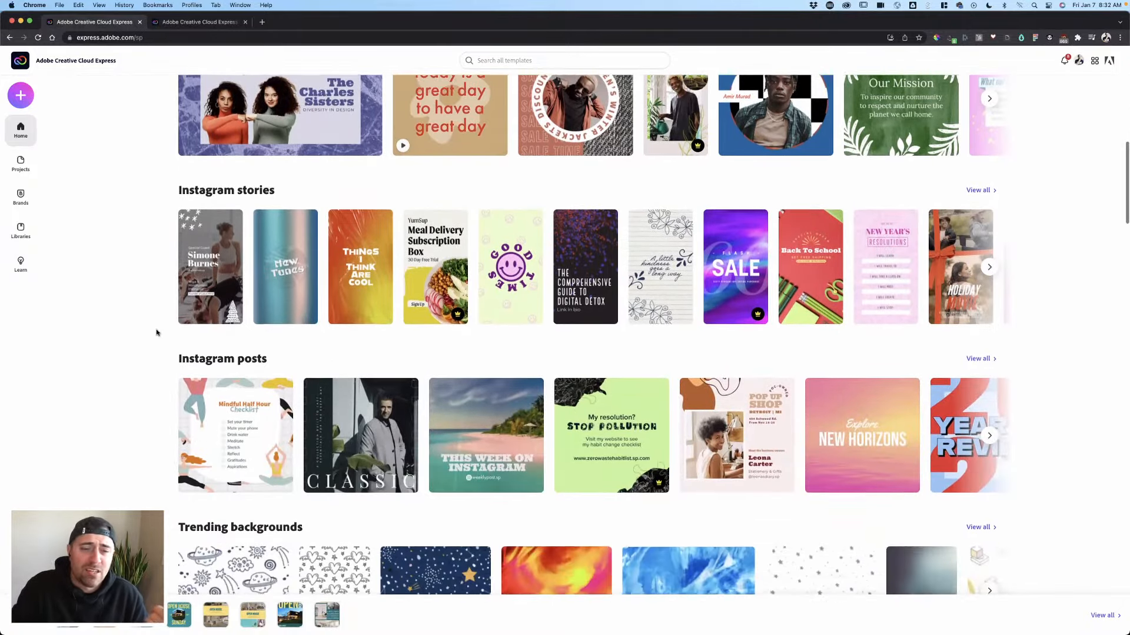
pyautogui.click(990, 373)
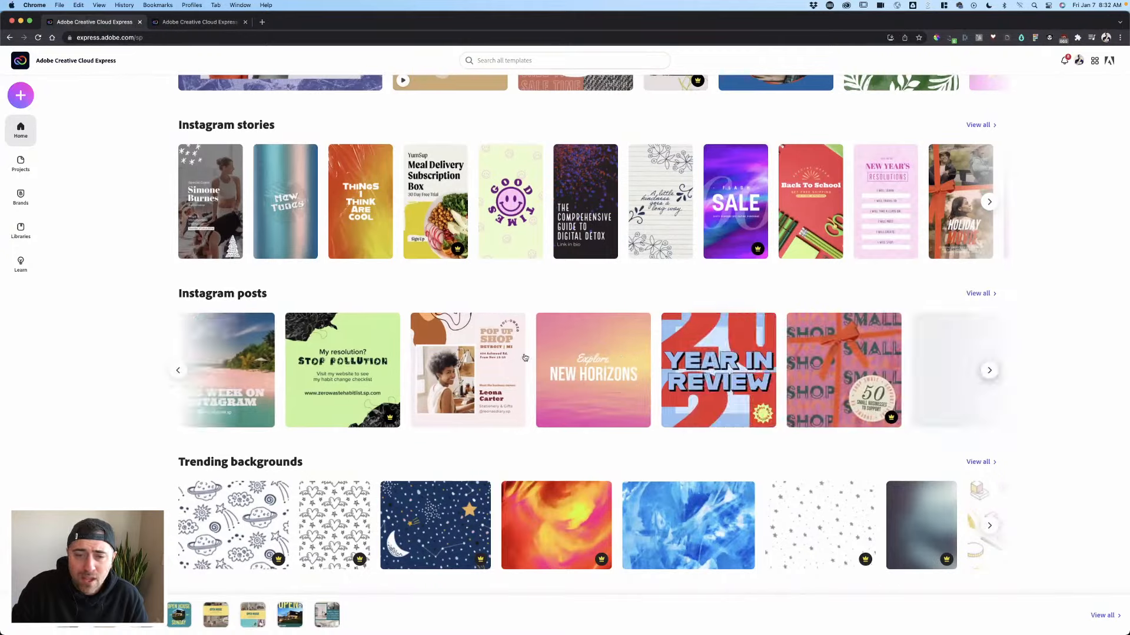
# - Page through more trending backgrounds and logo templates, then start a template search
pyautogui.scroll(-1, 582, 389)
pyautogui.scroll(-5, 583, 388)
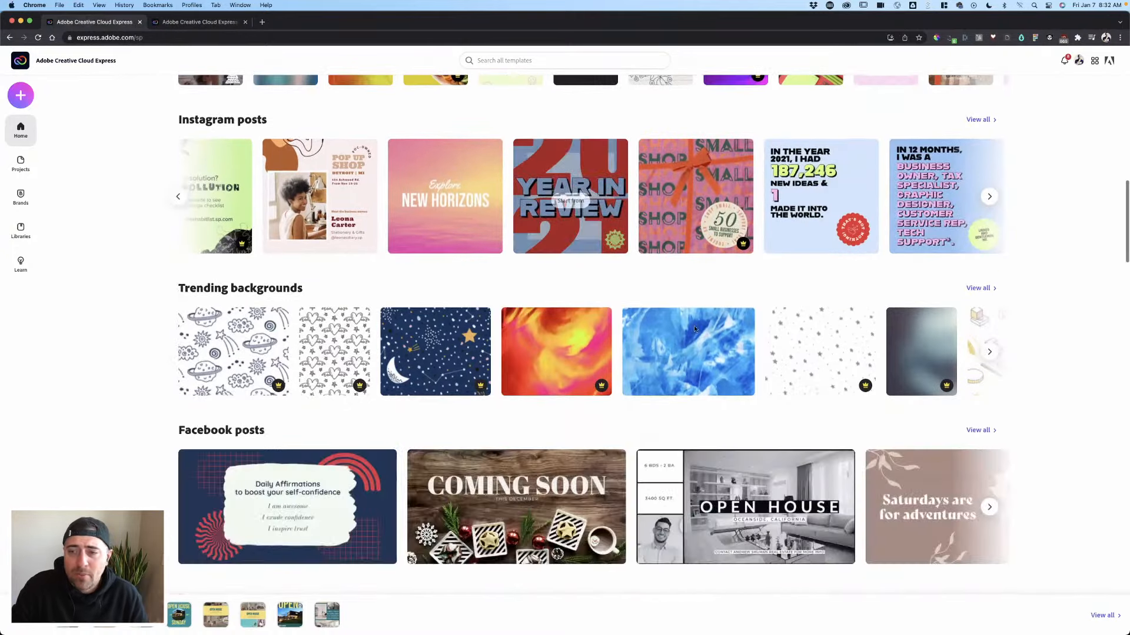
pyautogui.click(989, 257)
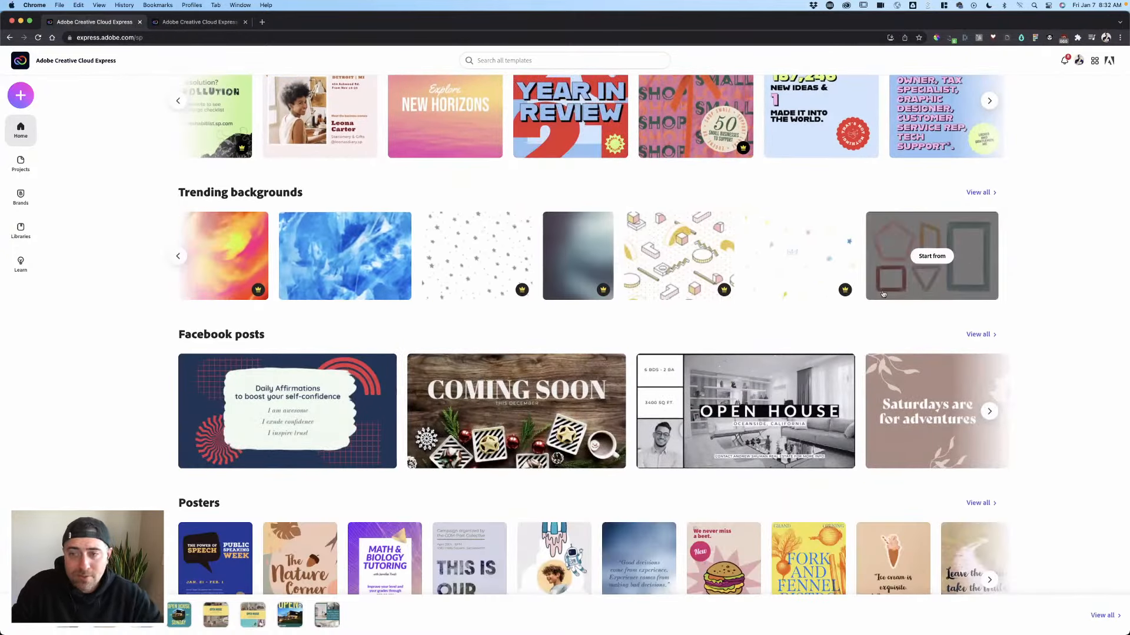
pyautogui.scroll(-1, 879, 294)
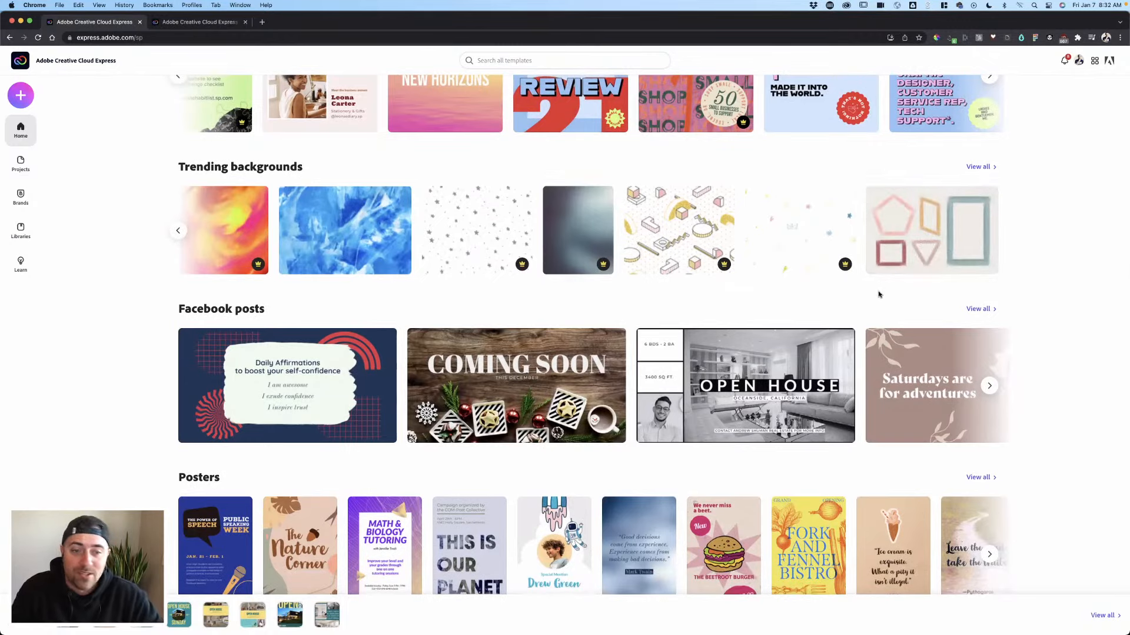
pyautogui.scroll(-5, 859, 299)
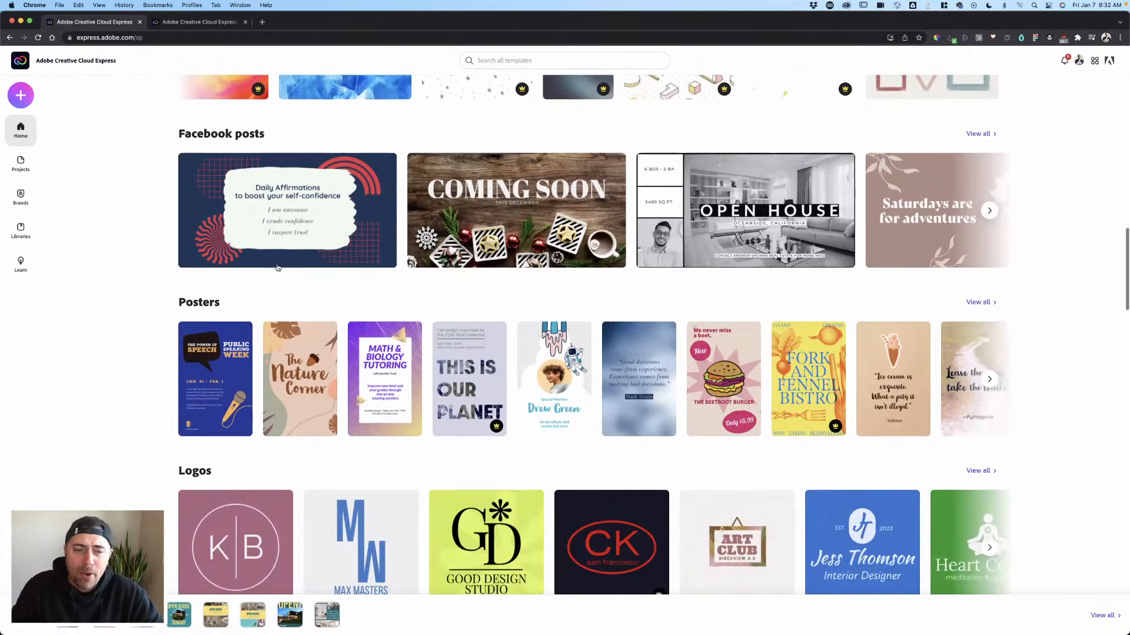
pyautogui.scroll(-5, 277, 267)
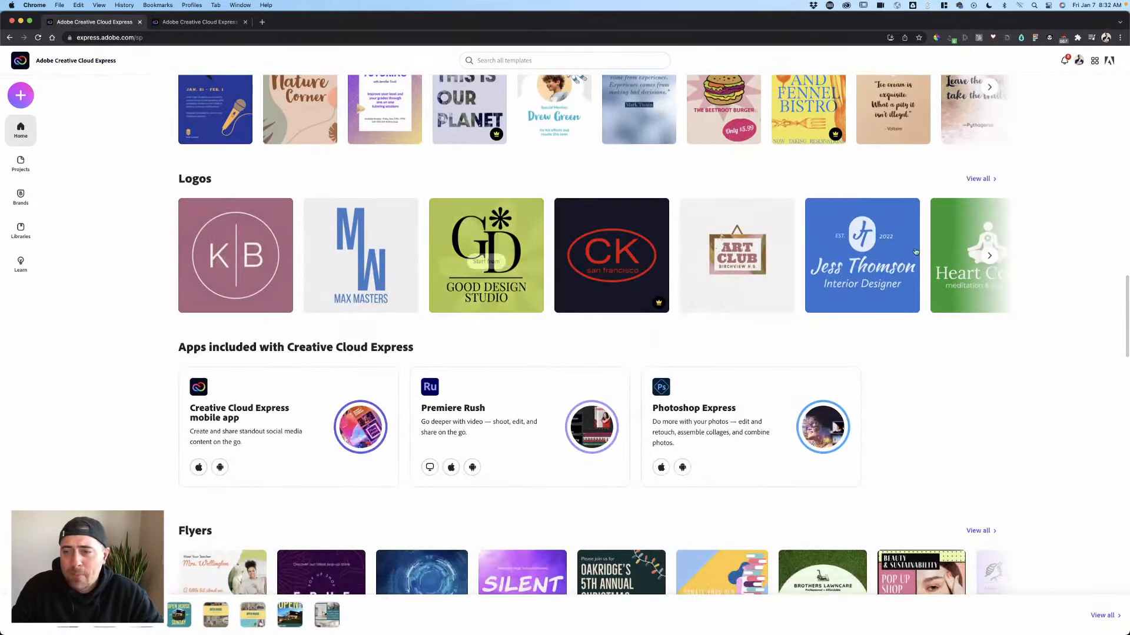
pyautogui.click(990, 255)
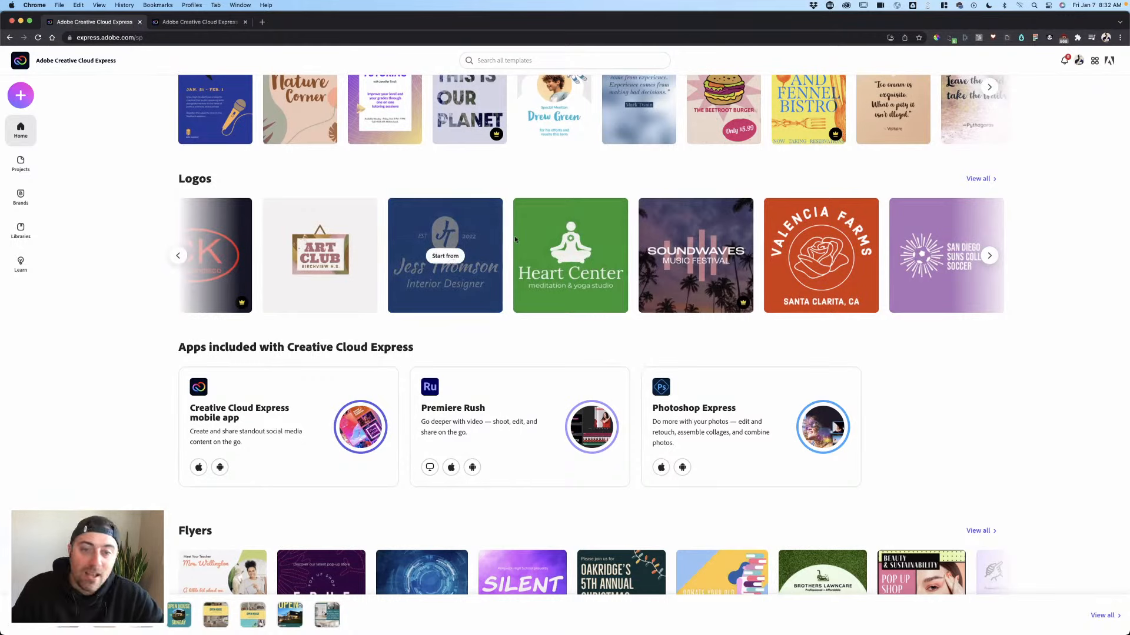
pyautogui.click(990, 257)
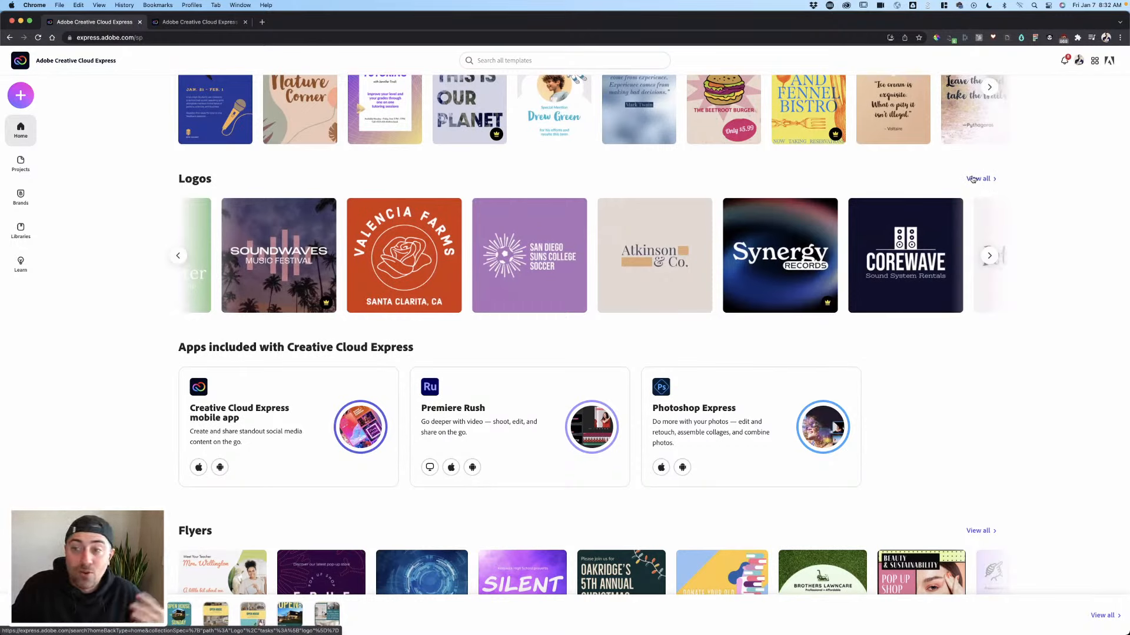
pyautogui.click(506, 63)
# - Rerun the recent 'pizza' template search and scroll through its results
pyautogui.click(497, 111)
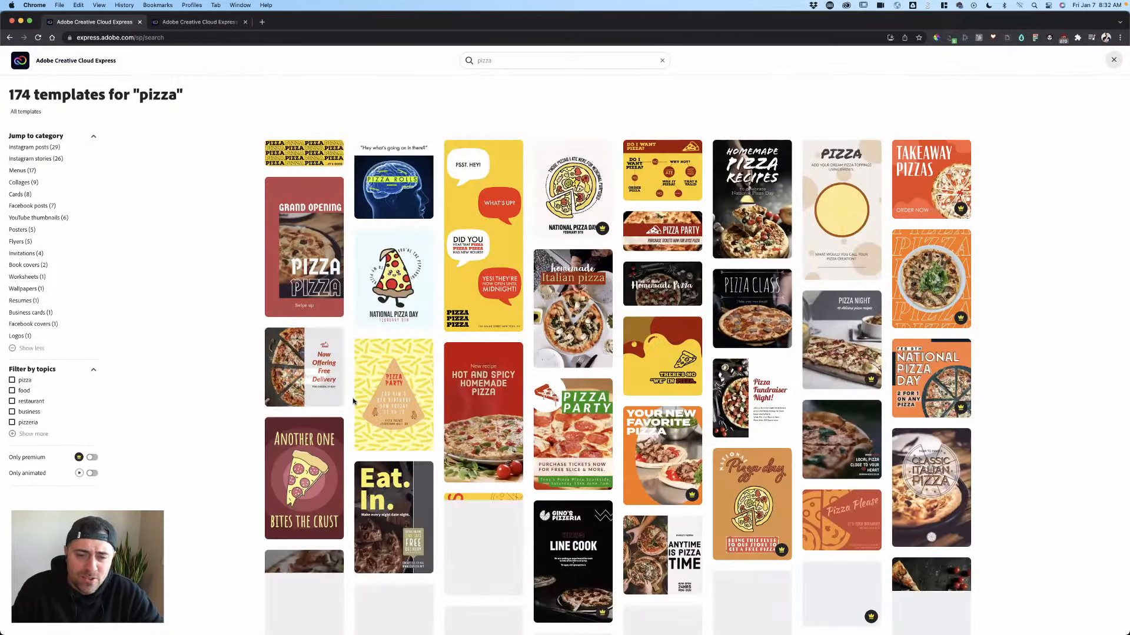
pyautogui.scroll(-2, 502, 383)
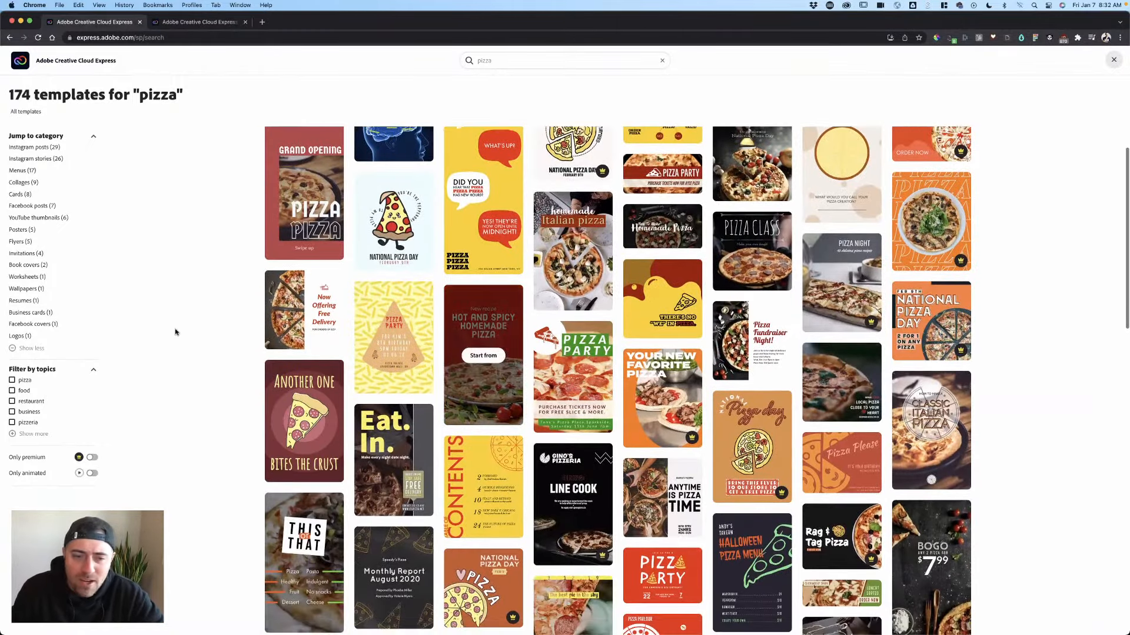
pyautogui.scroll(-3, 178, 330)
pyautogui.scroll(-1, 180, 328)
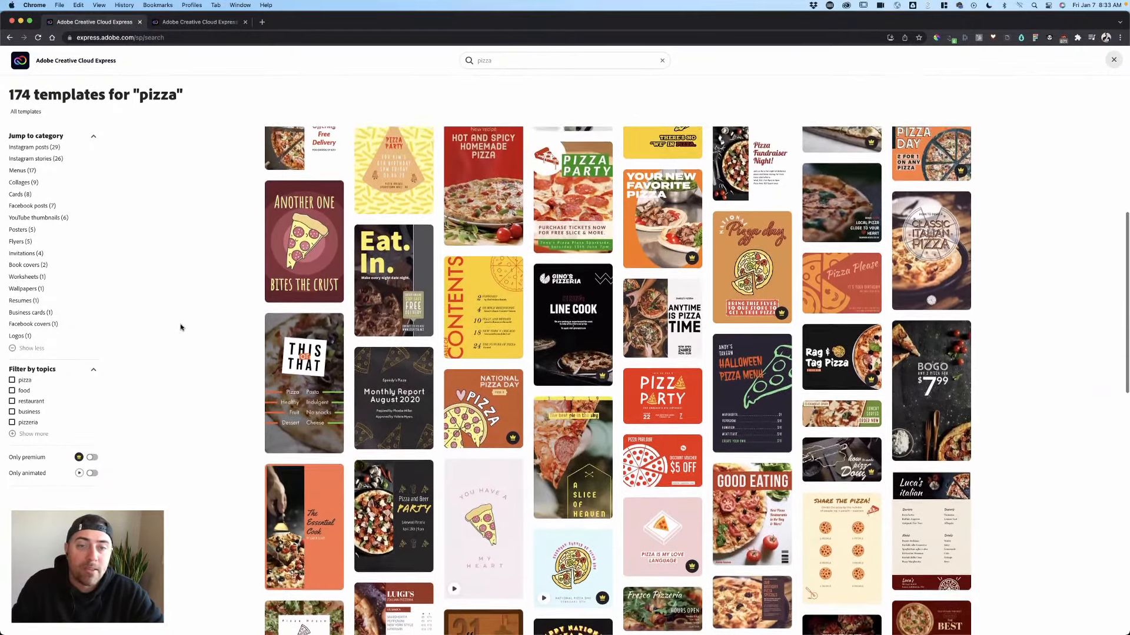
pyautogui.scroll(2, 179, 327)
pyautogui.moveTo(381, 212)
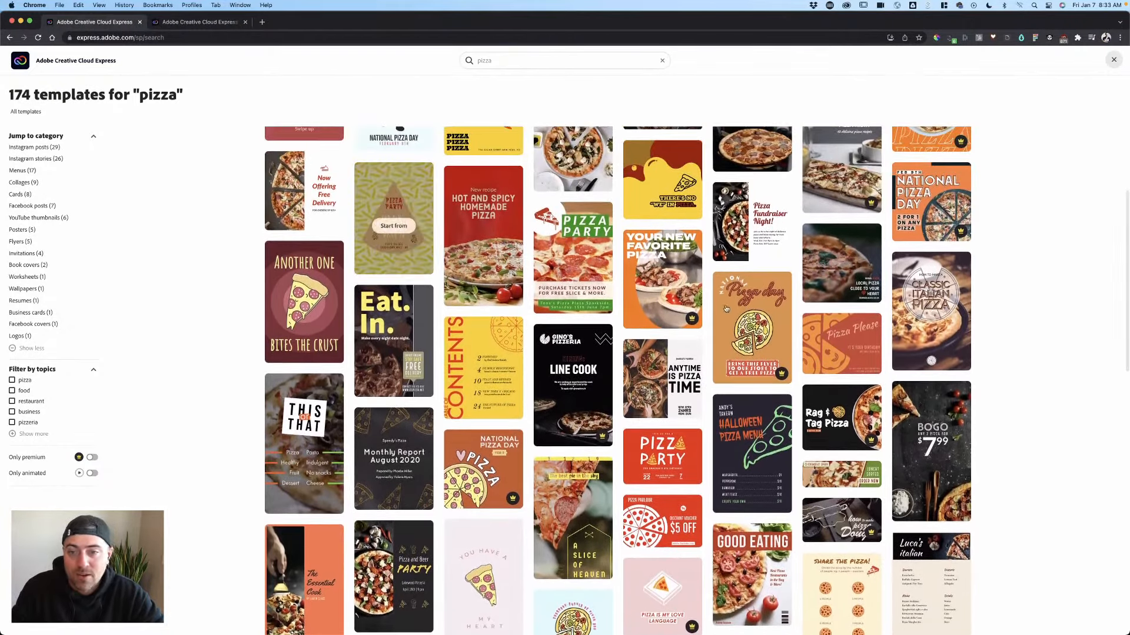
pyautogui.scroll(6, 407, 162)
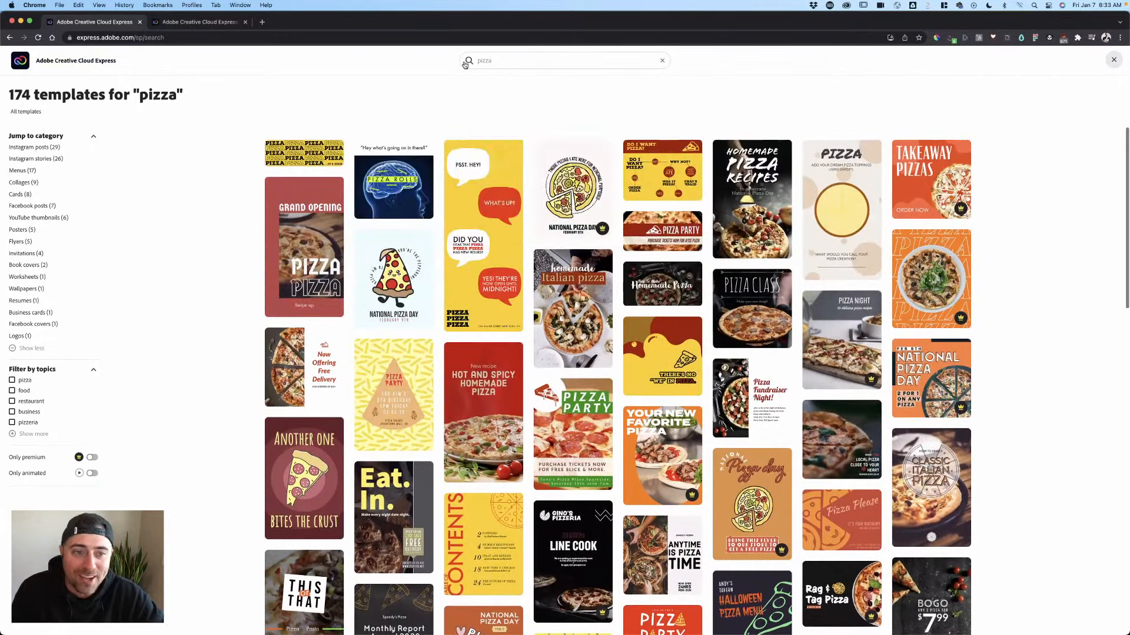
# - Search templates for 'real estate', browse the 267 results, then go back home
pyautogui.click(464, 65)
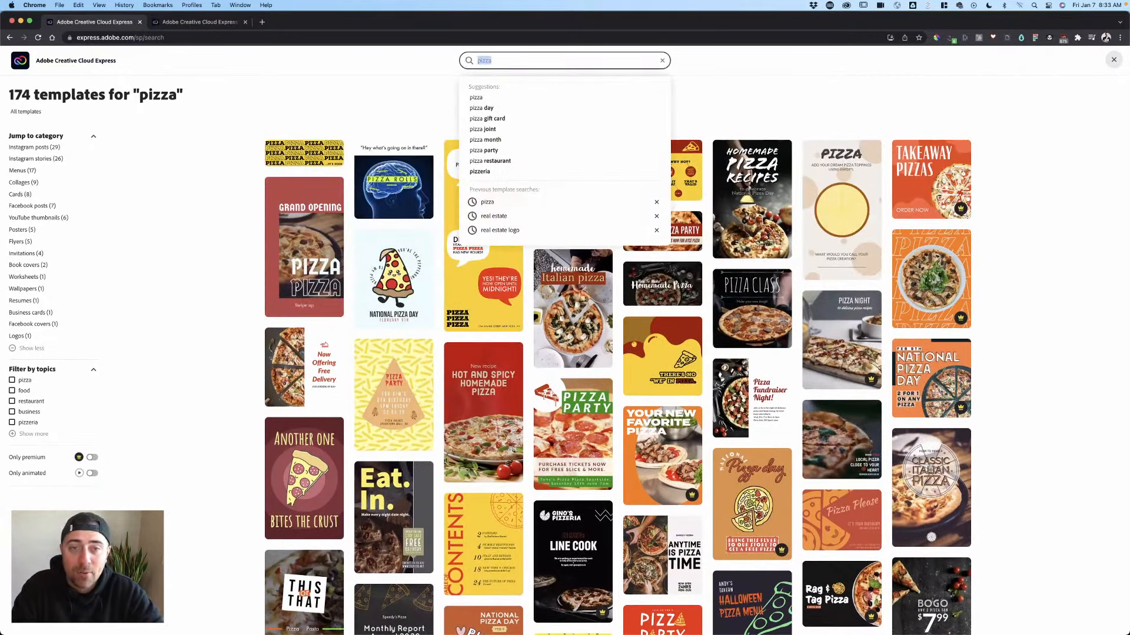
pyautogui.write('real estat')
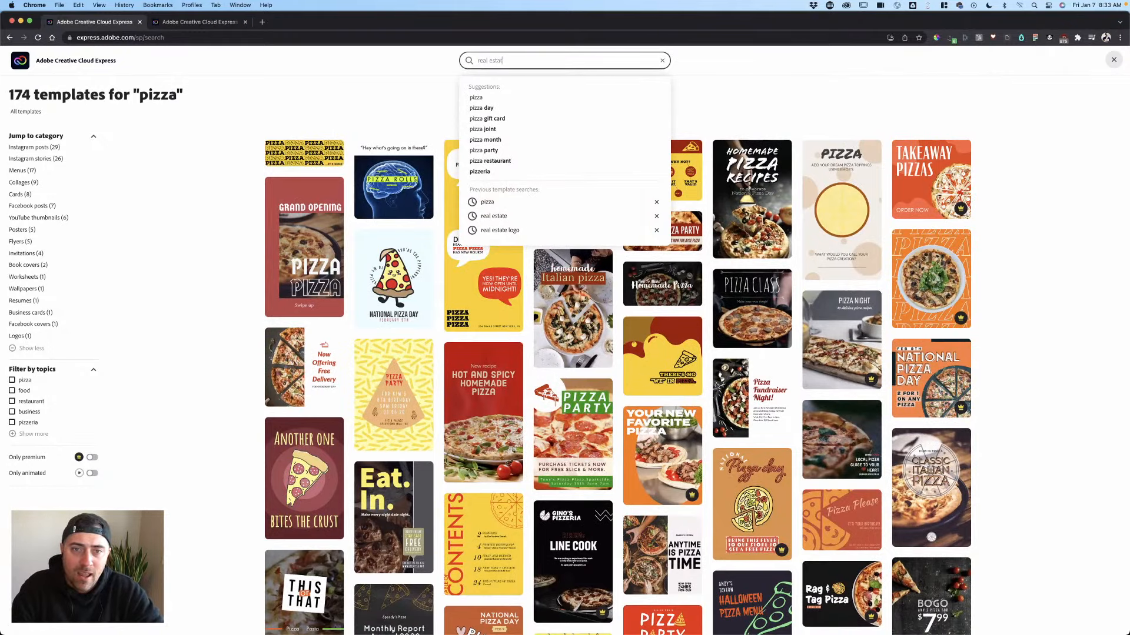
pyautogui.write('e')
pyautogui.press('Return')
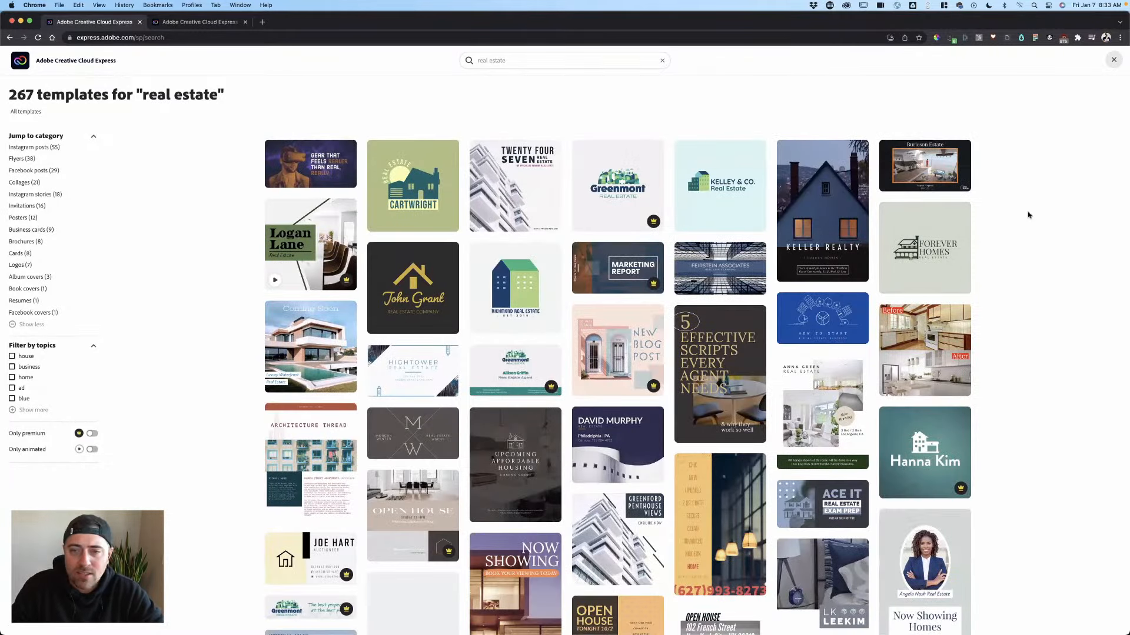
pyautogui.scroll(-1, 1029, 215)
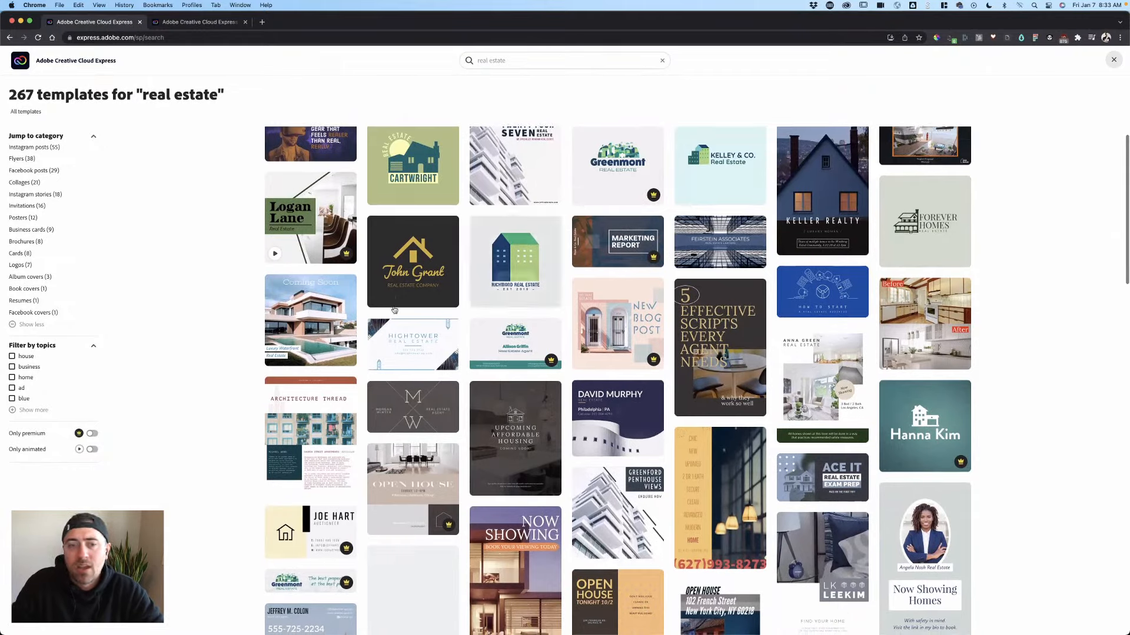
pyautogui.scroll(-4, 671, 363)
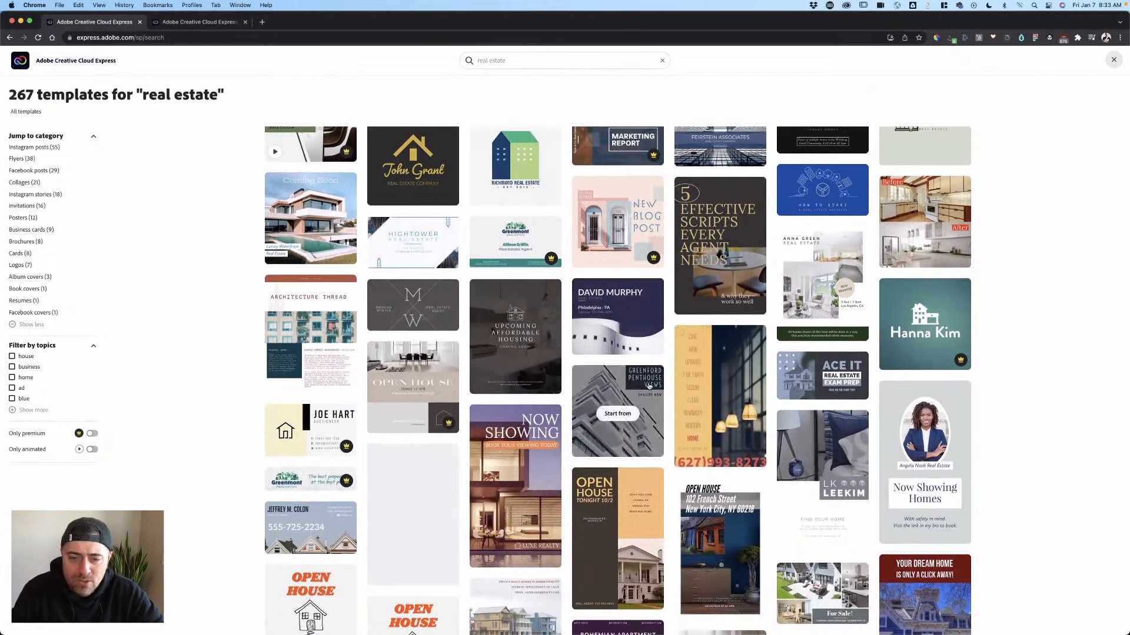
pyautogui.scroll(-4, 619, 460)
pyautogui.scroll(-8, 620, 459)
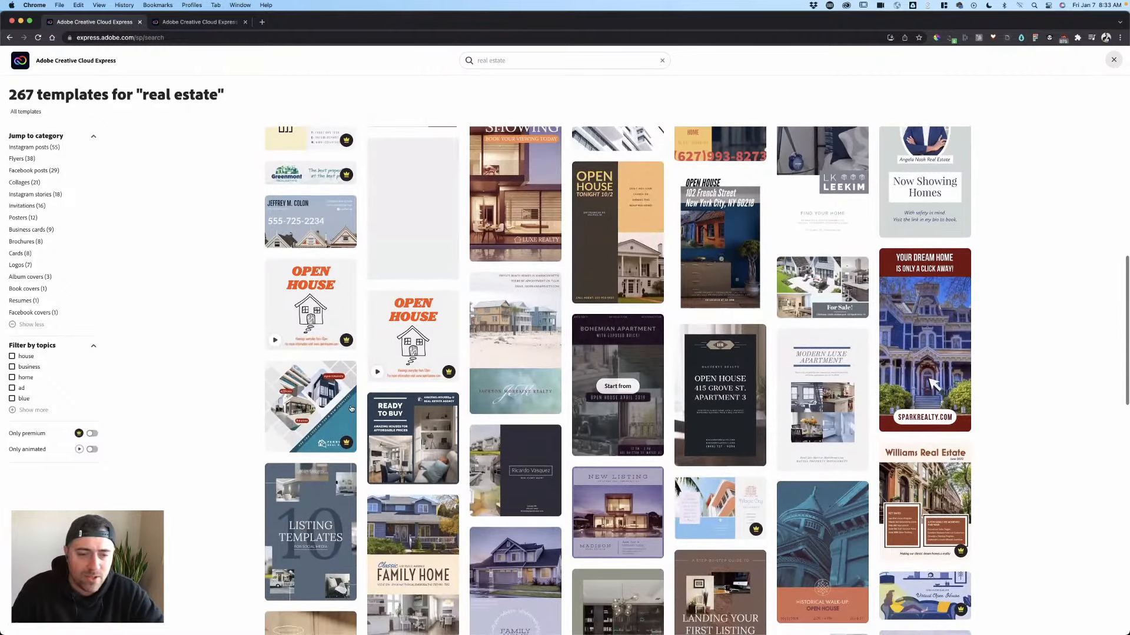
pyautogui.click(20, 61)
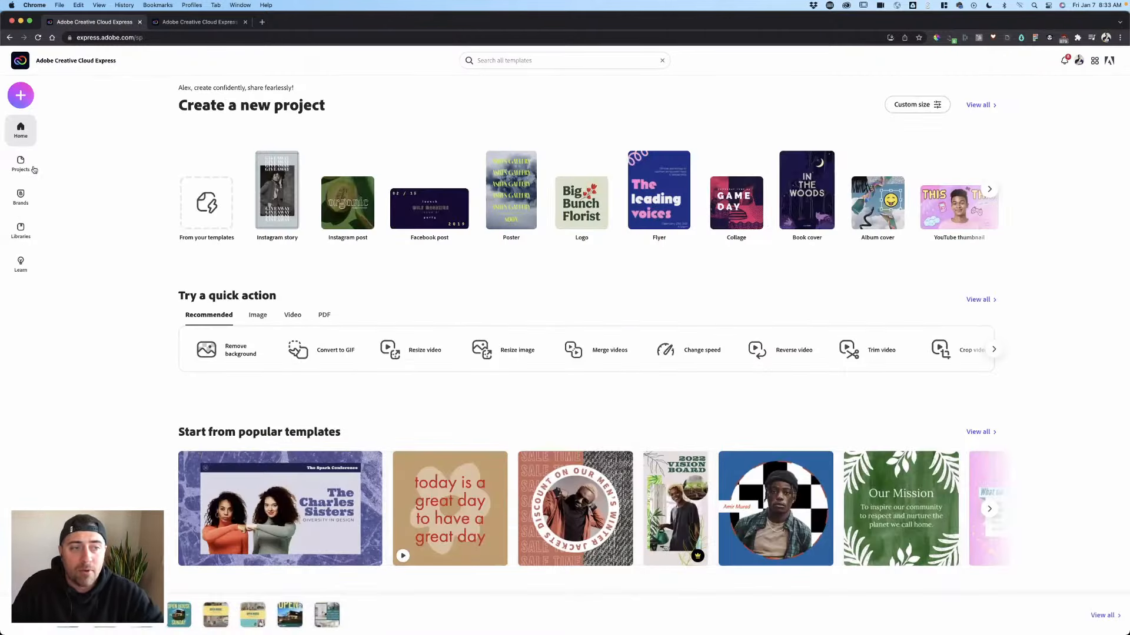
# - Go to the Brands page and manage the Main Post brand kit
pyautogui.scroll(-3, 33, 200)
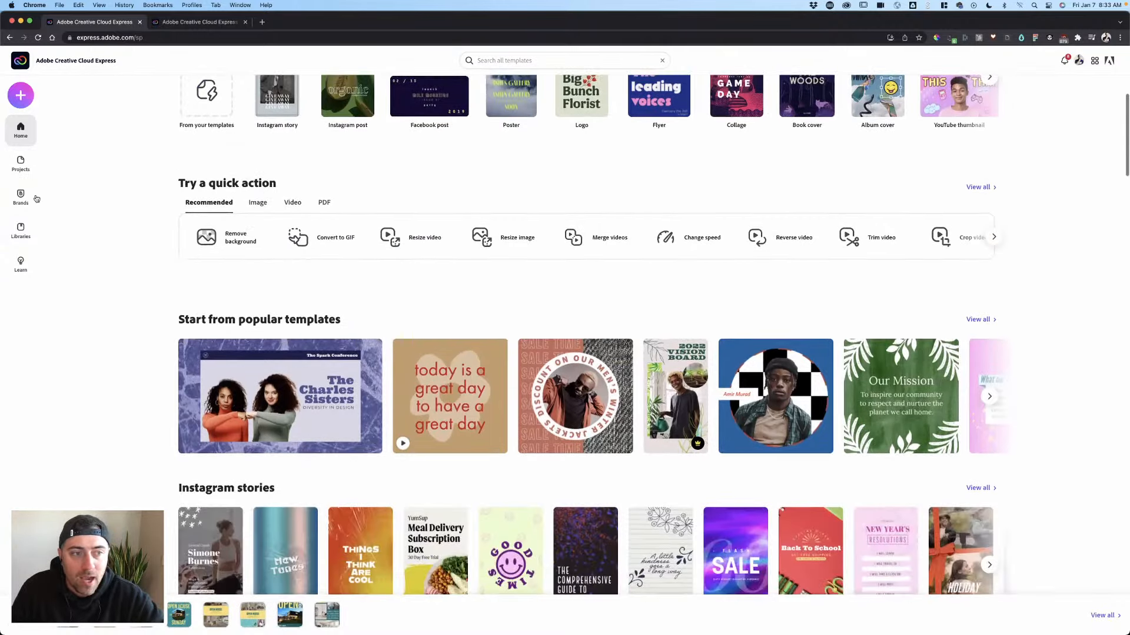
pyautogui.click(30, 199)
pyautogui.moveTo(349, 164)
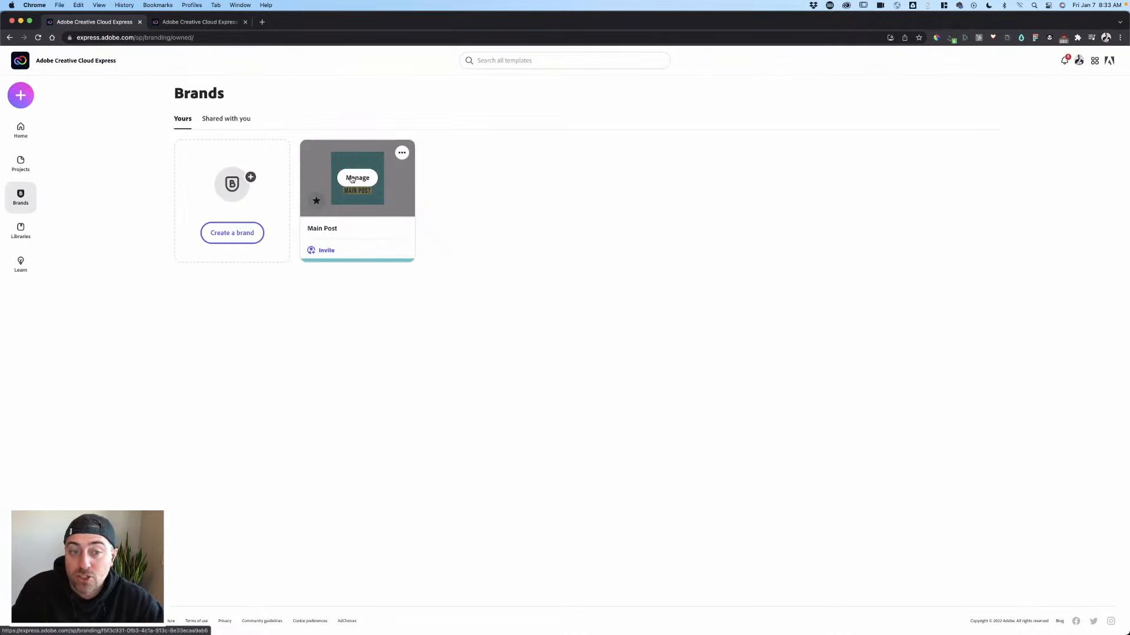
pyautogui.click(351, 179)
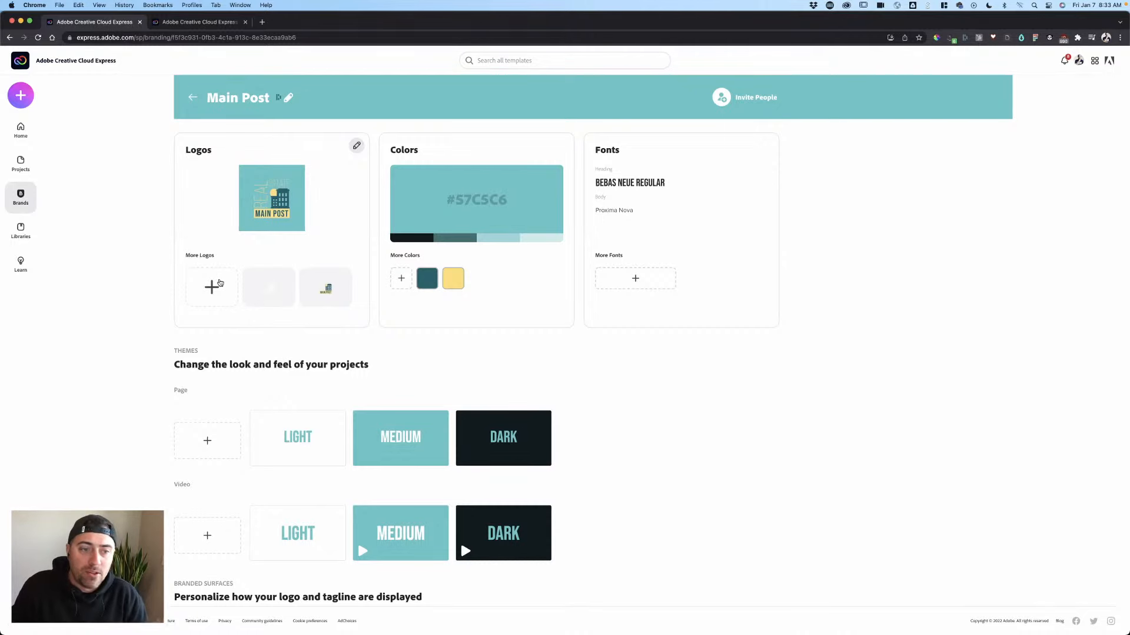
pyautogui.click(237, 288)
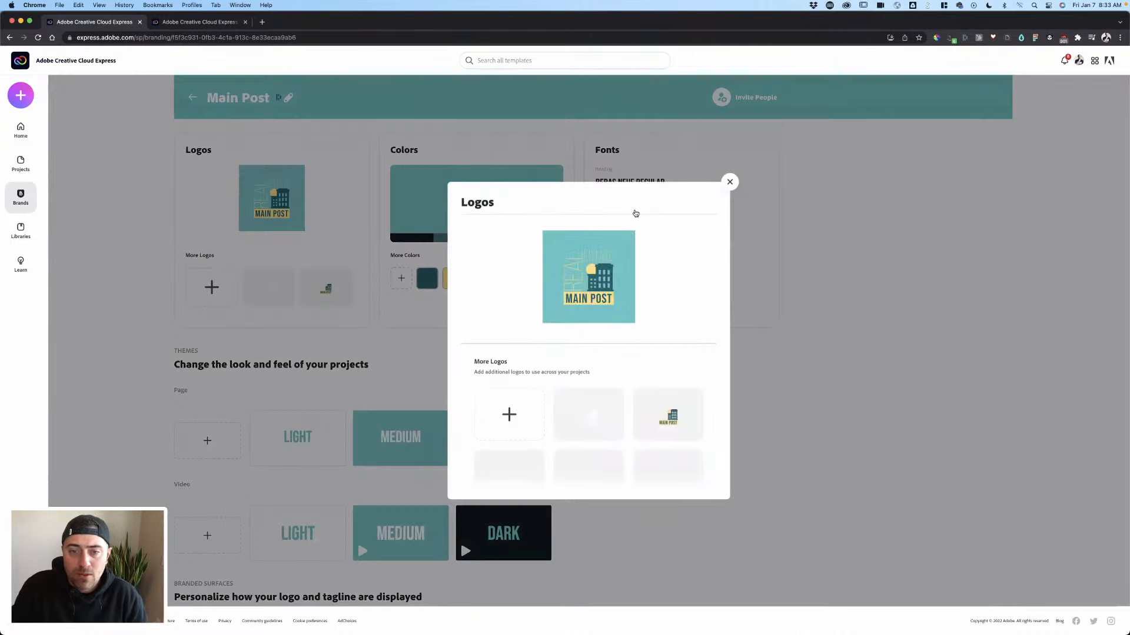
pyautogui.click(729, 183)
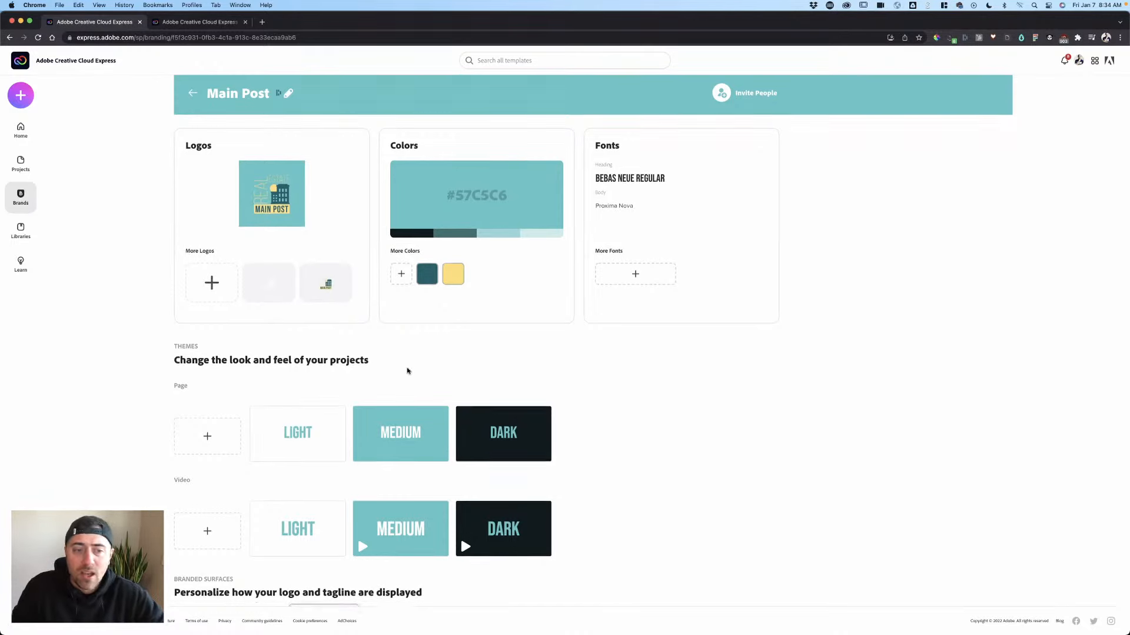
# - Scroll through the Main Post themes and branded surfaces, then return to Home
pyautogui.scroll(-1, 353, 368)
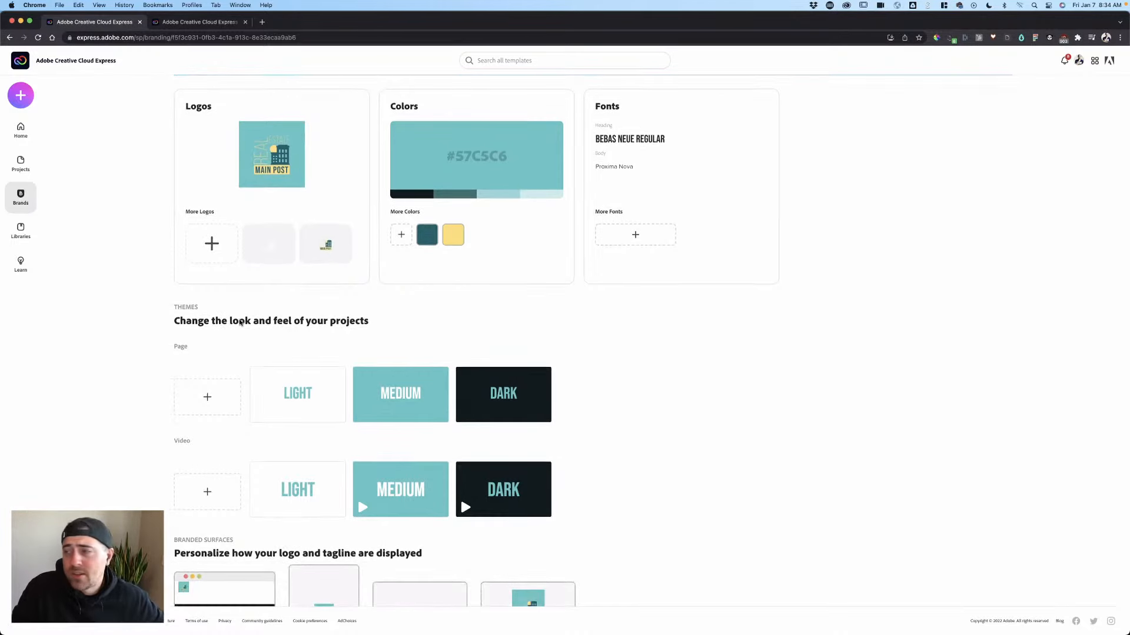
pyautogui.scroll(-1, 240, 322)
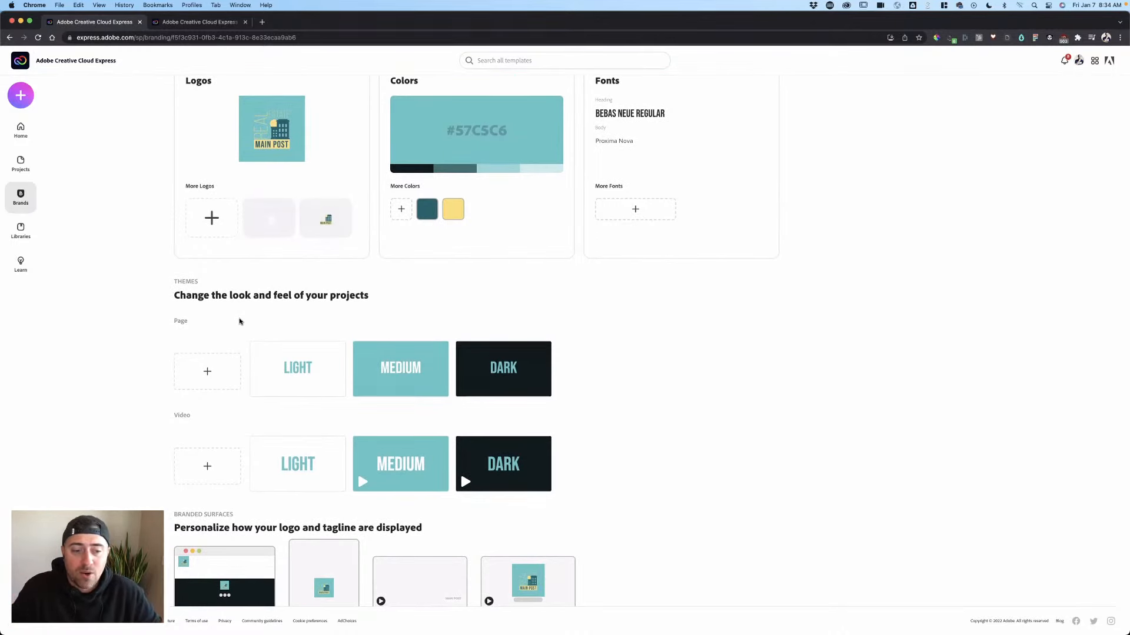
pyautogui.scroll(-2, 257, 323)
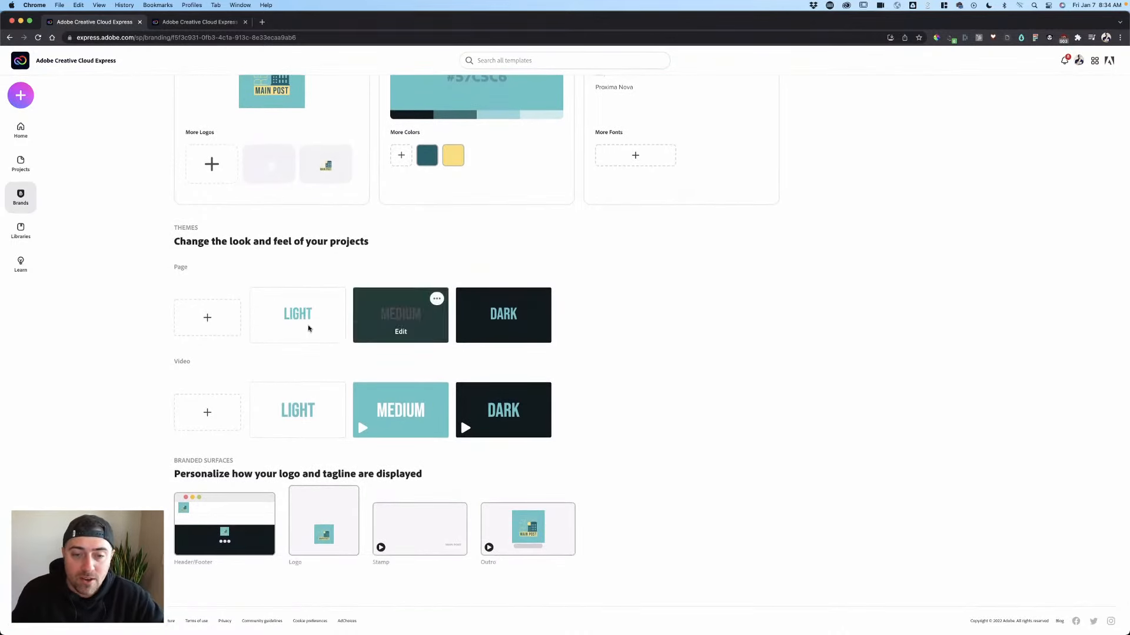
pyautogui.scroll(3, 622, 355)
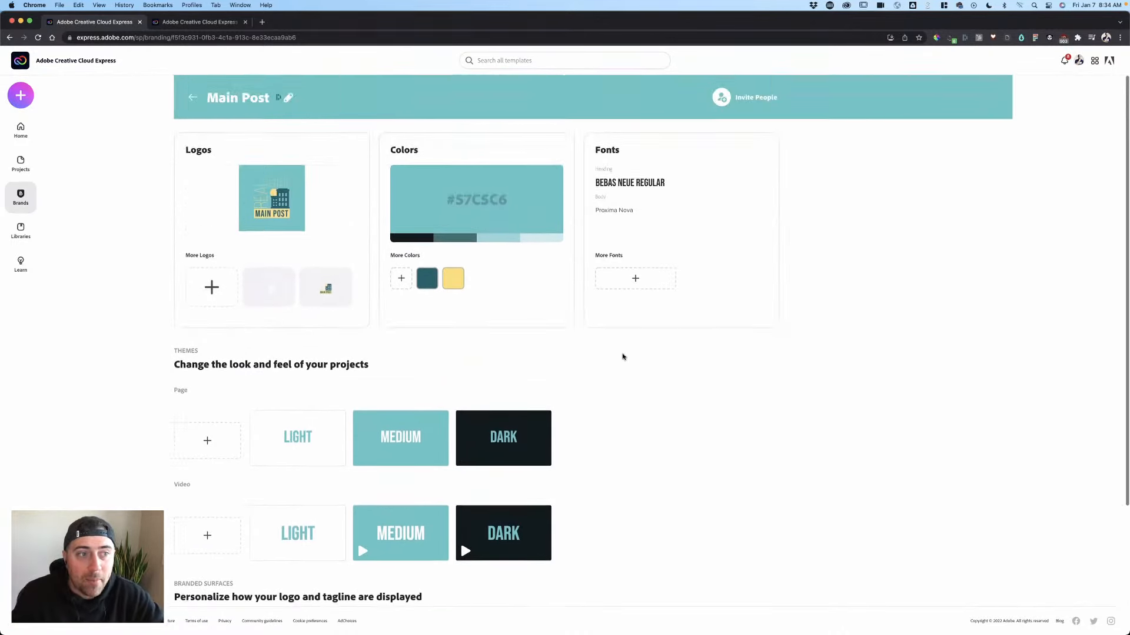
pyautogui.click(33, 131)
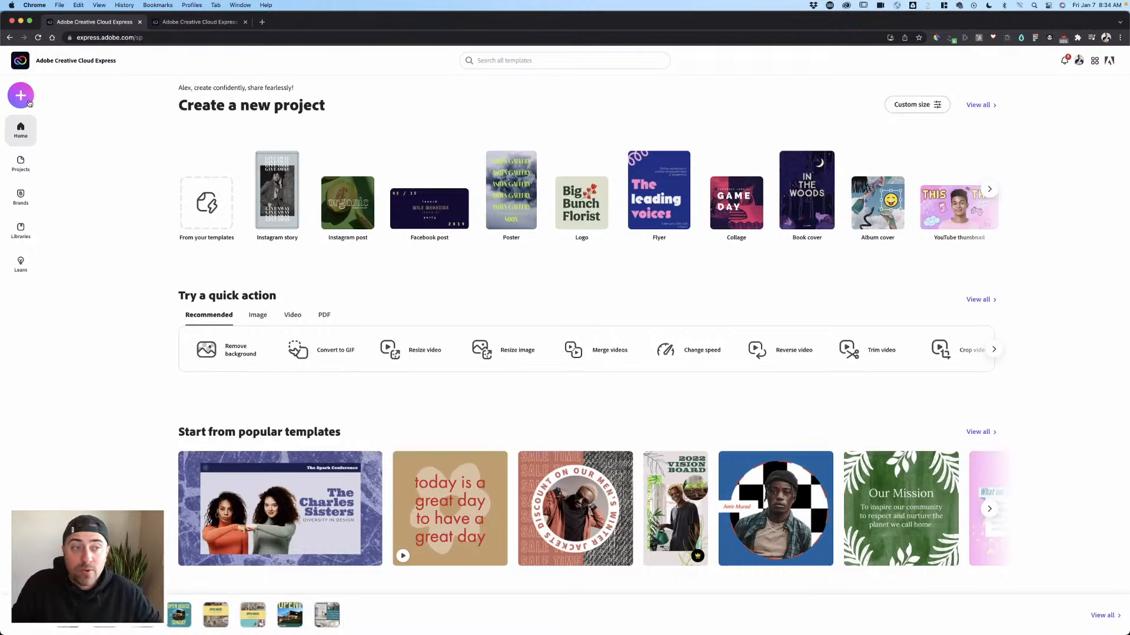
# - Start a new Collage project from the + menu and focus the Adobe Stock search field
pyautogui.click(29, 102)
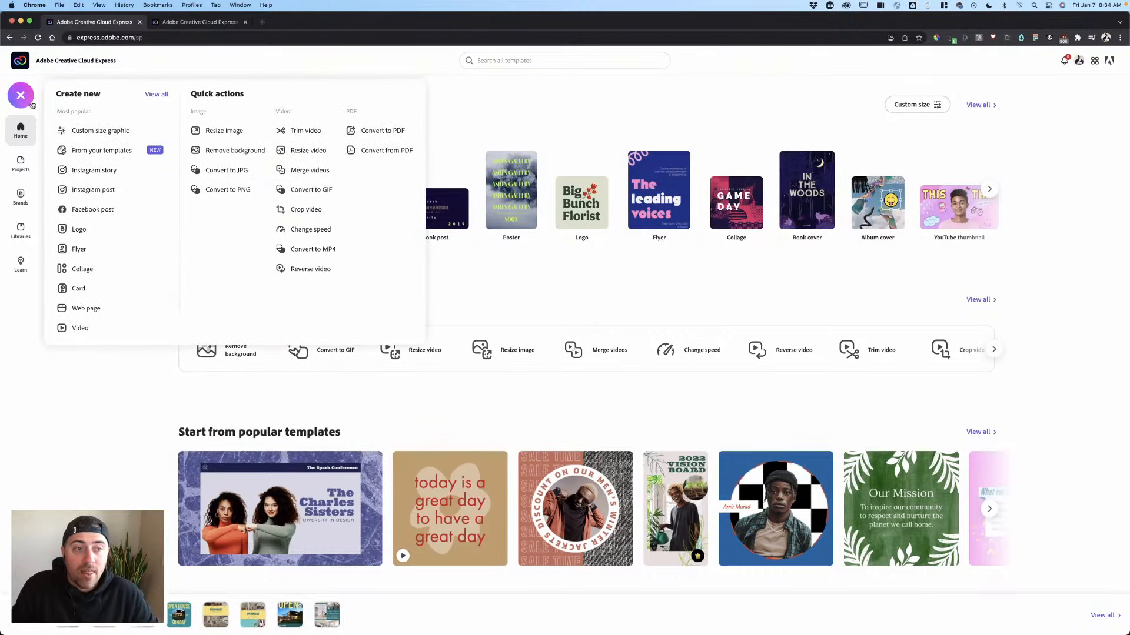
pyautogui.click(83, 269)
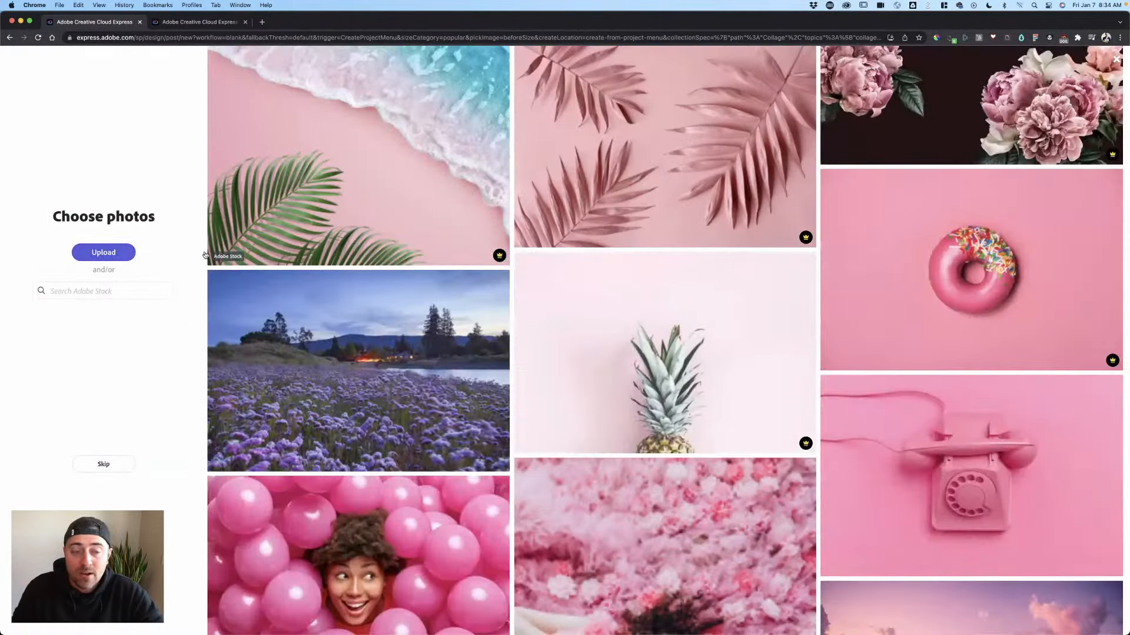
pyautogui.click(93, 292)
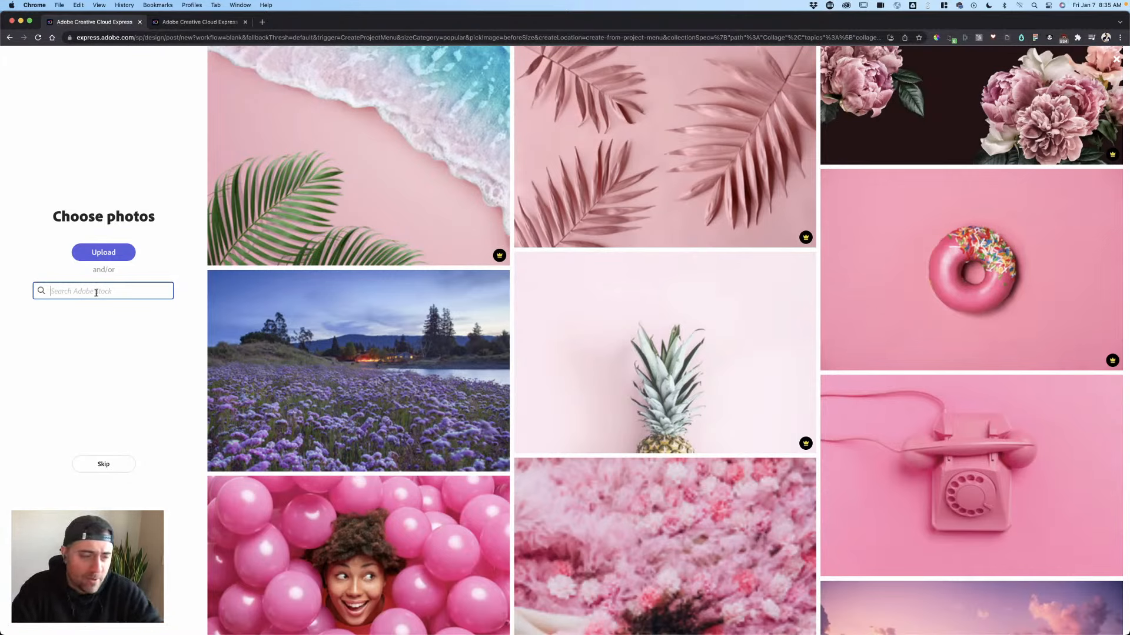
# - Search stock for 'modern homes' and select the white kitchen, pool house and living-room photos
pyautogui.write('modern homes')
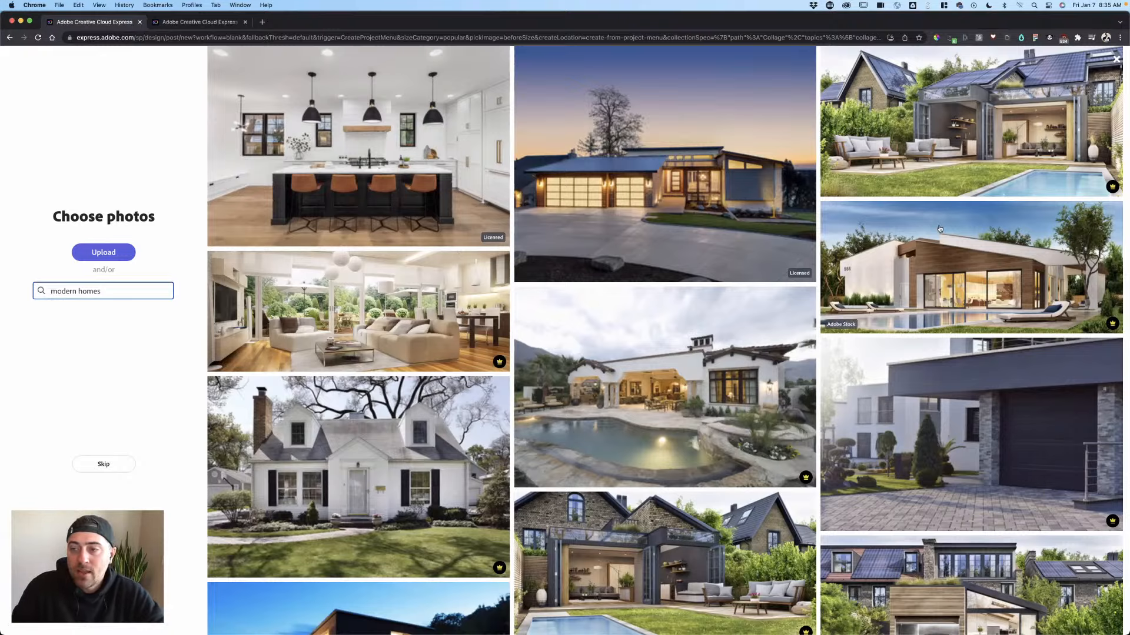
pyautogui.scroll(-1, 546, 229)
pyautogui.scroll(-7, 545, 229)
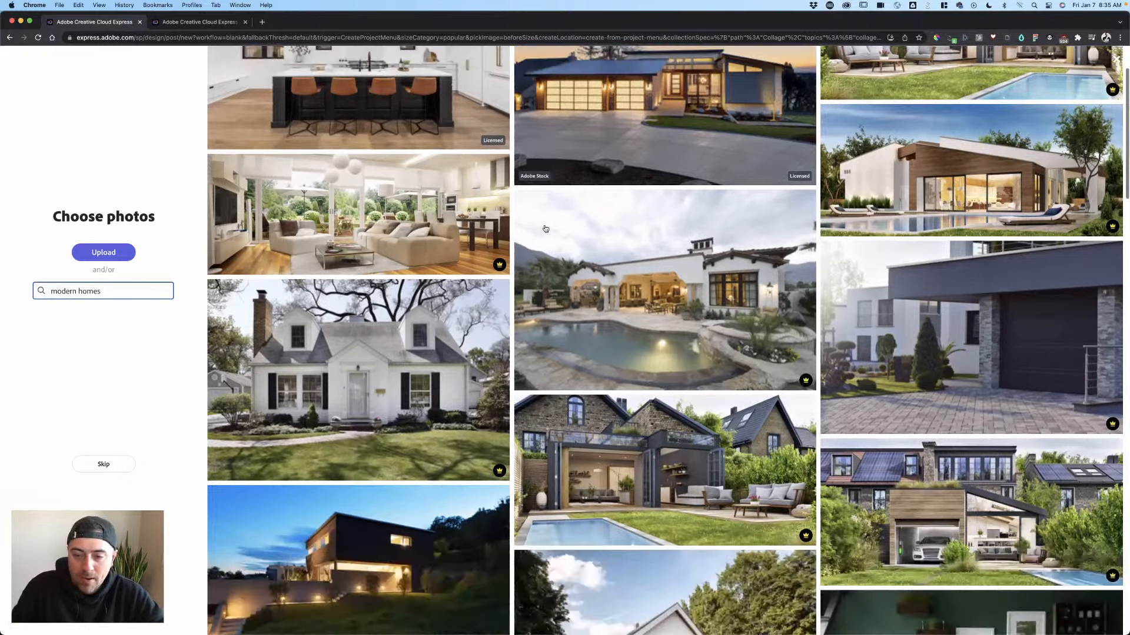
pyautogui.scroll(7, 423, 244)
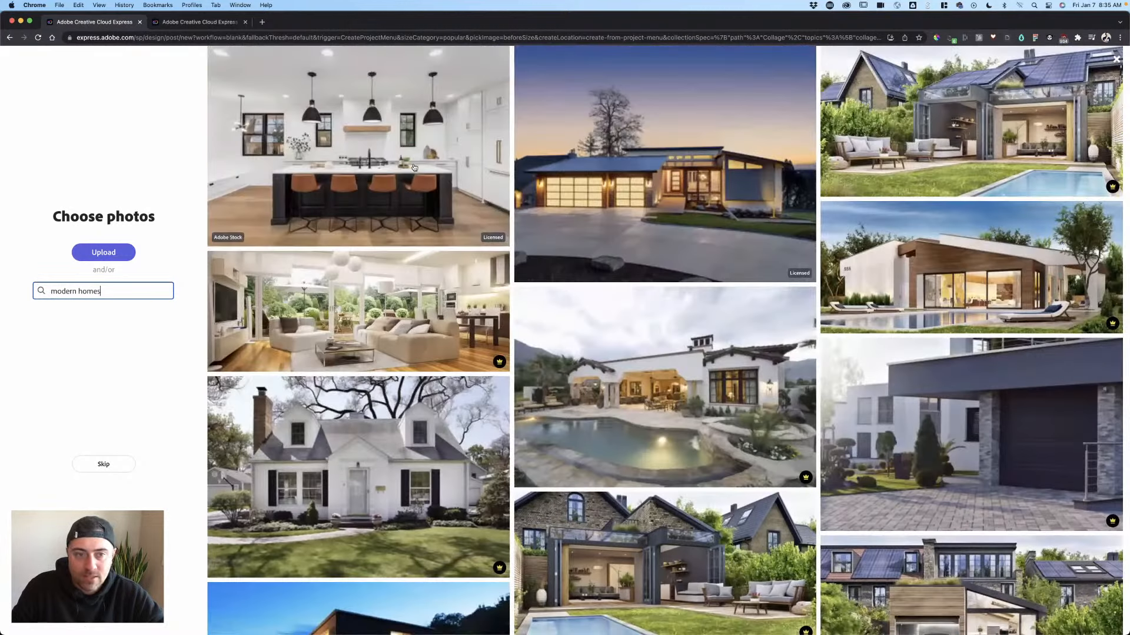
pyautogui.click(357, 177)
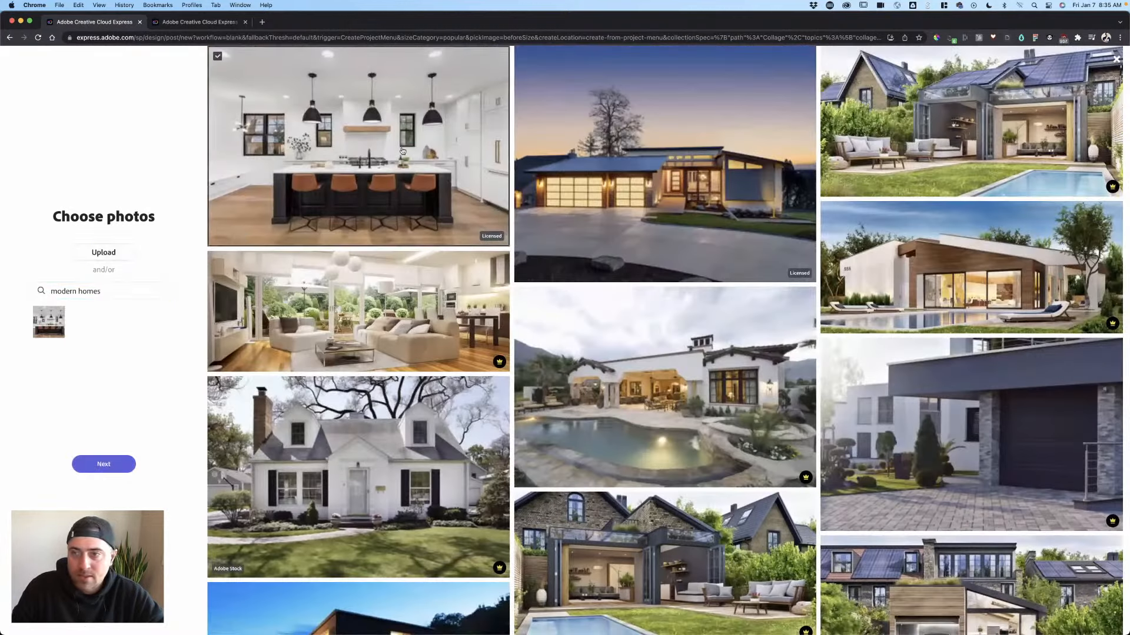
pyautogui.click(997, 138)
pyautogui.scroll(-4, 941, 213)
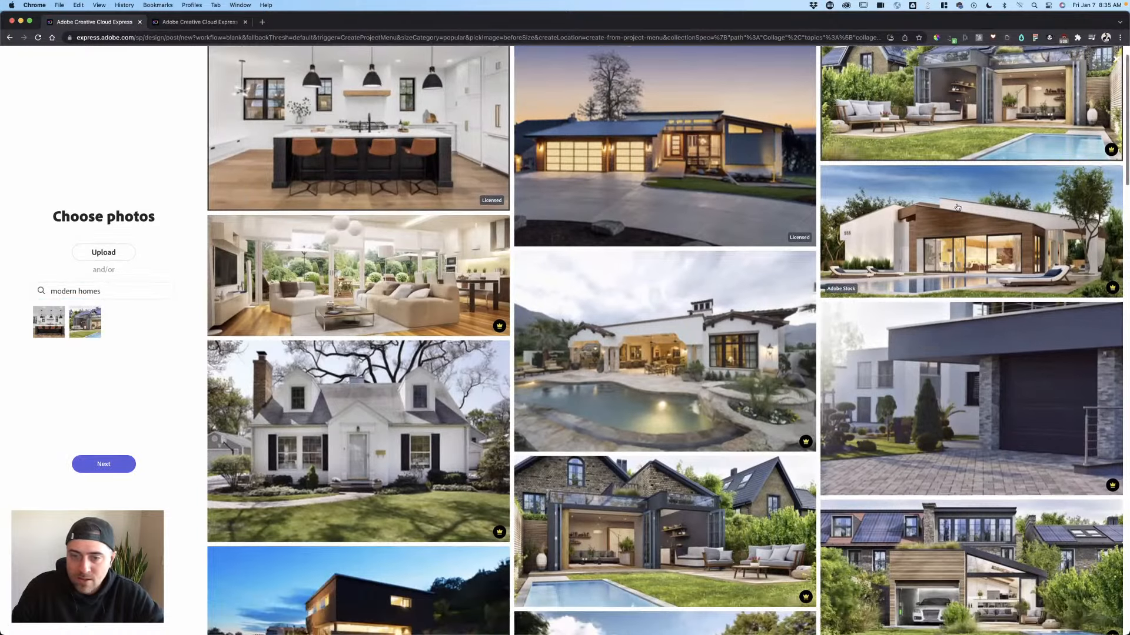
pyautogui.scroll(-7, 267, 301)
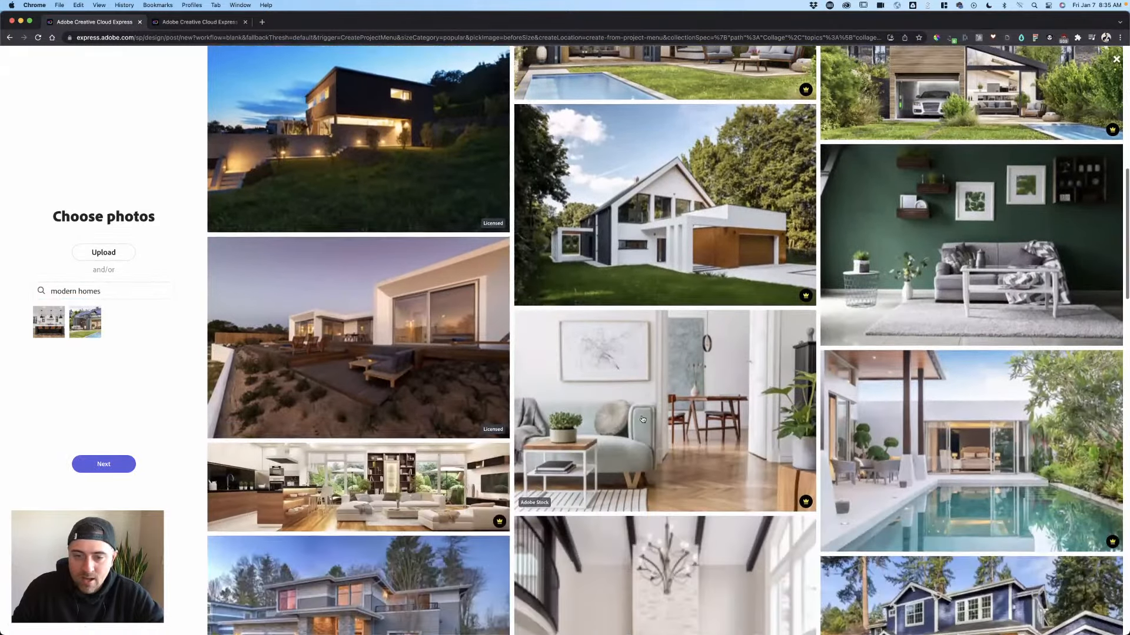
pyautogui.click(639, 420)
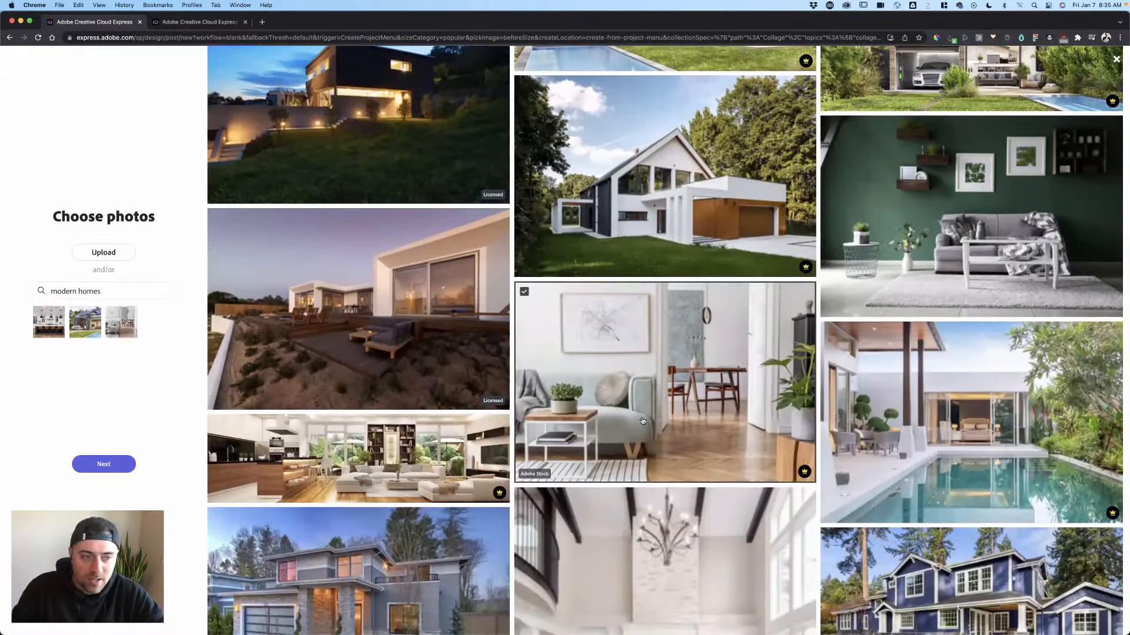
# - Swap the white modern house photo for another home photo and continue to sizing
pyautogui.scroll(-6, 630, 412)
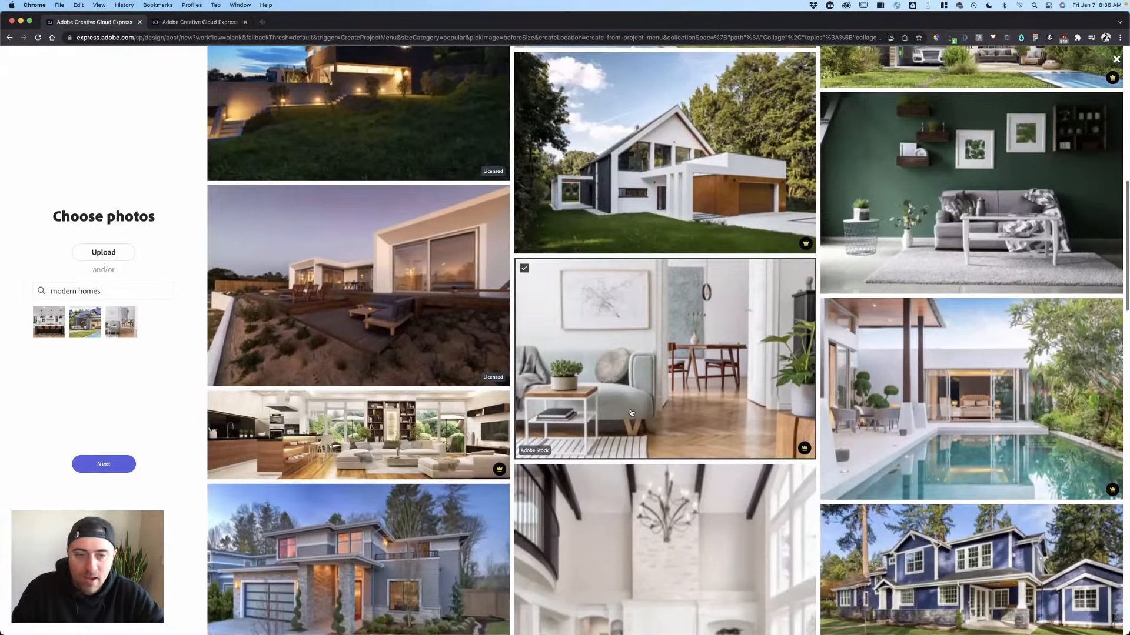
pyautogui.scroll(-8, 639, 328)
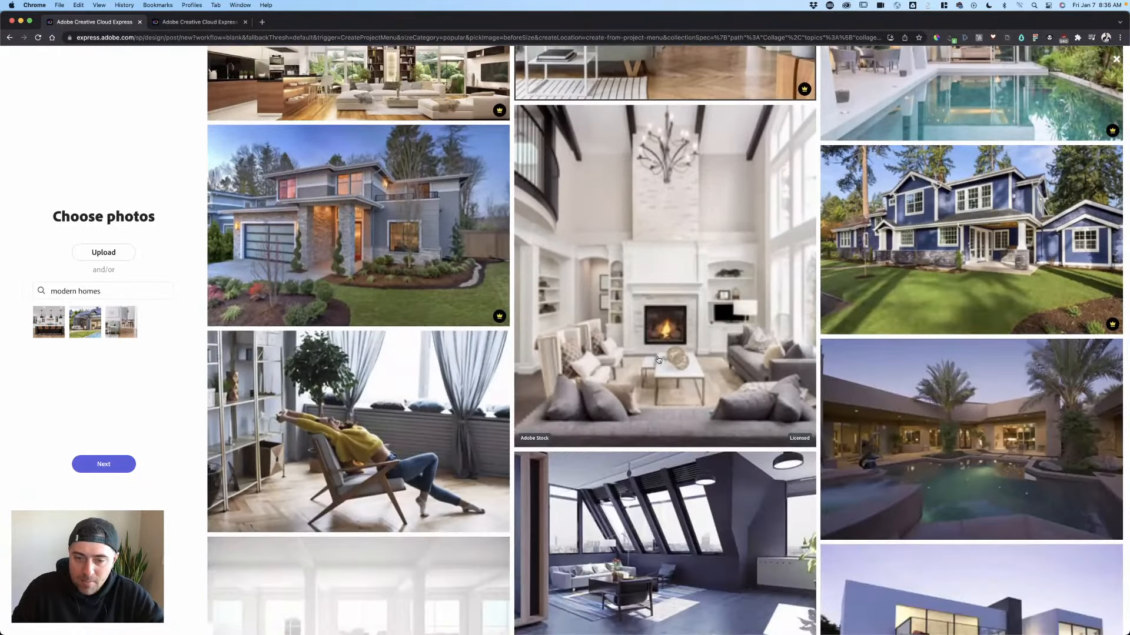
pyautogui.scroll(-1, 650, 373)
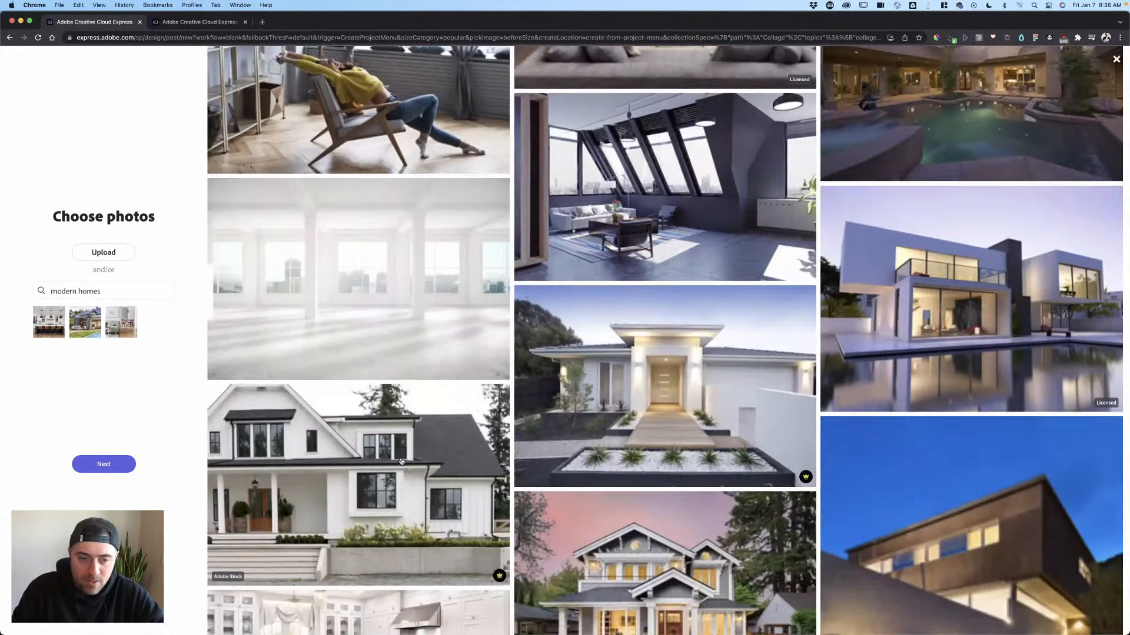
pyautogui.click(698, 414)
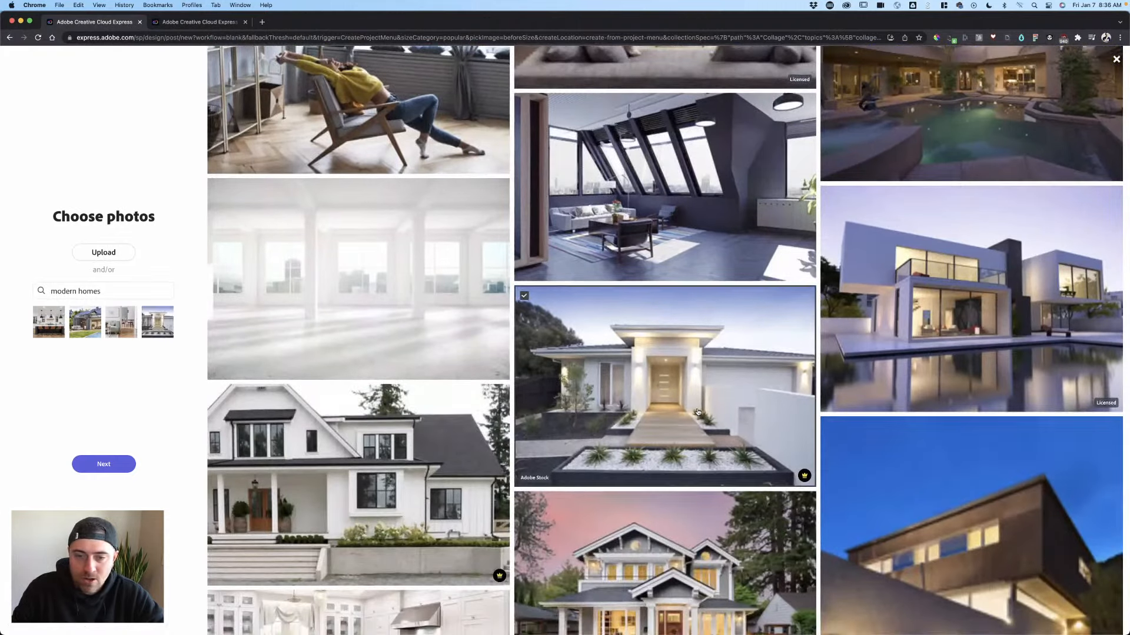
pyautogui.click(157, 322)
pyautogui.scroll(-1, 798, 485)
pyautogui.scroll(-7, 799, 485)
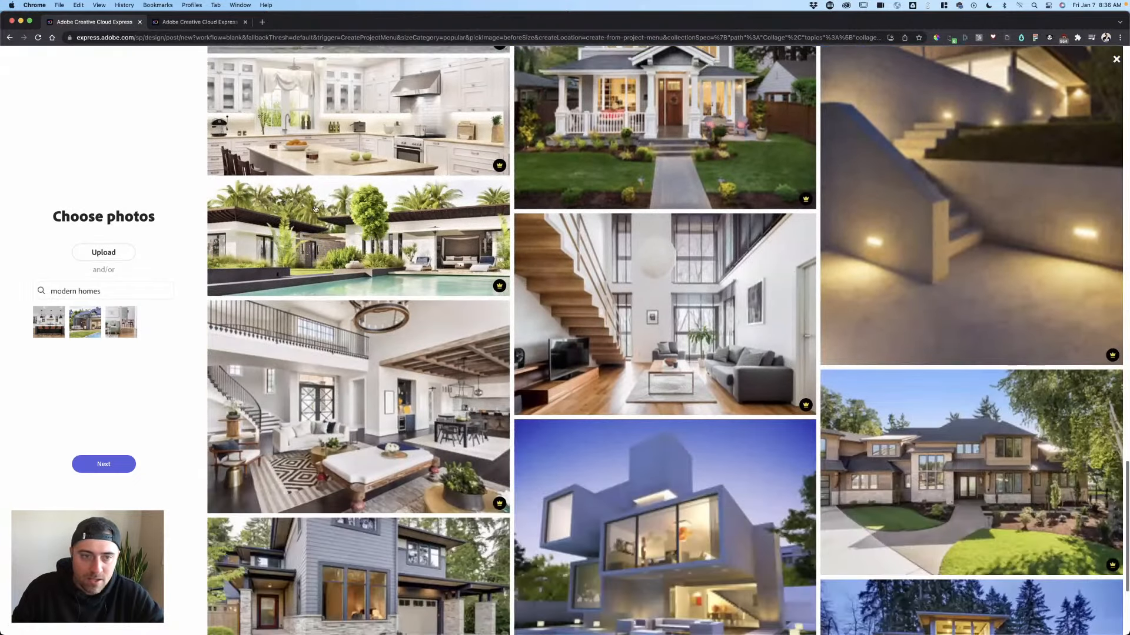
pyautogui.click(315, 209)
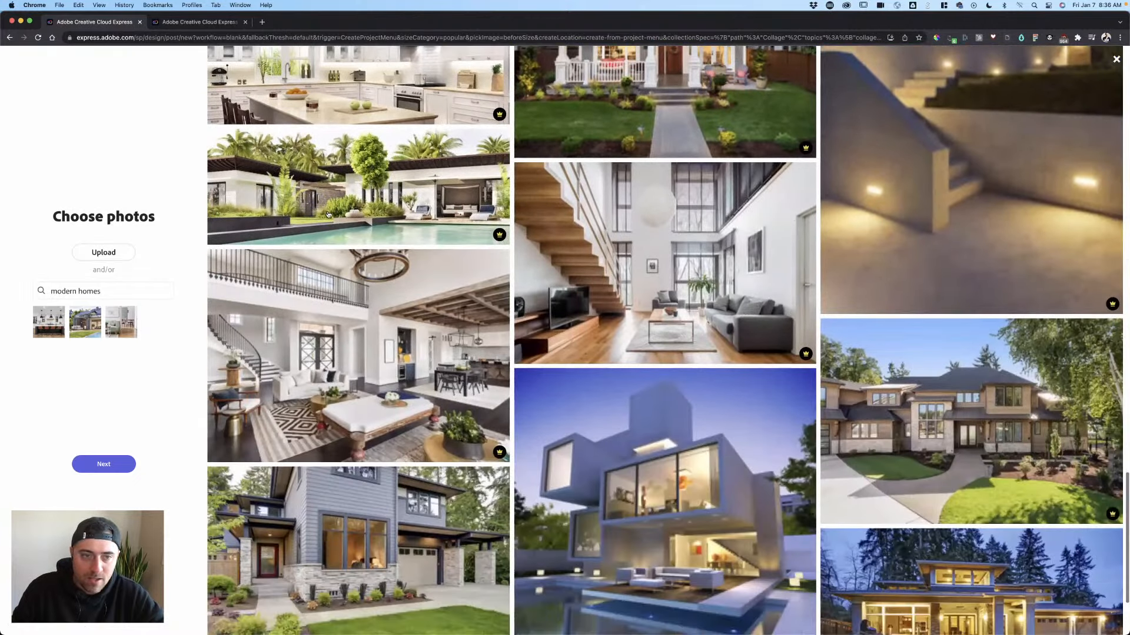
pyautogui.click(99, 465)
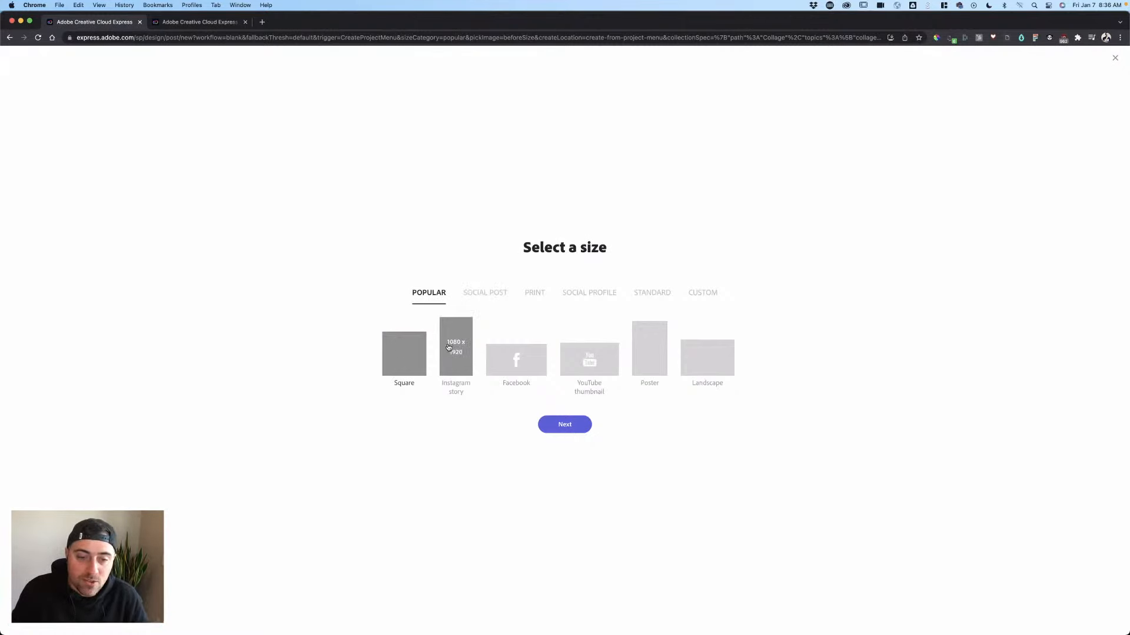
# - Switch to a custom pixel size, unlink proportions, and set the height to 1000
pyautogui.click(436, 295)
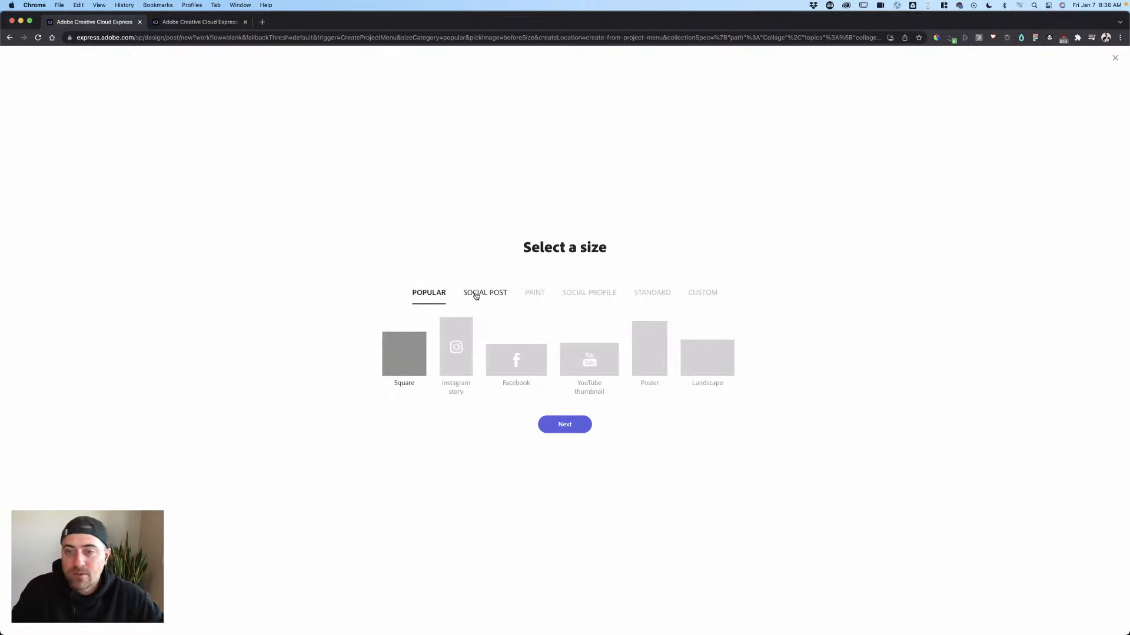
pyautogui.click(703, 293)
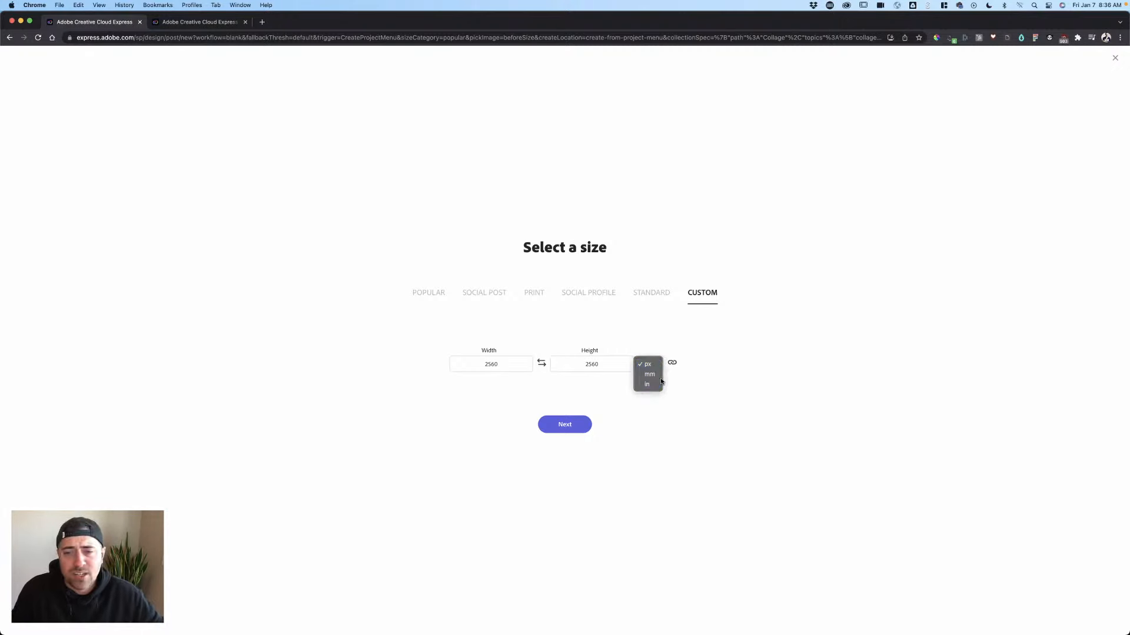
pyautogui.click(714, 373)
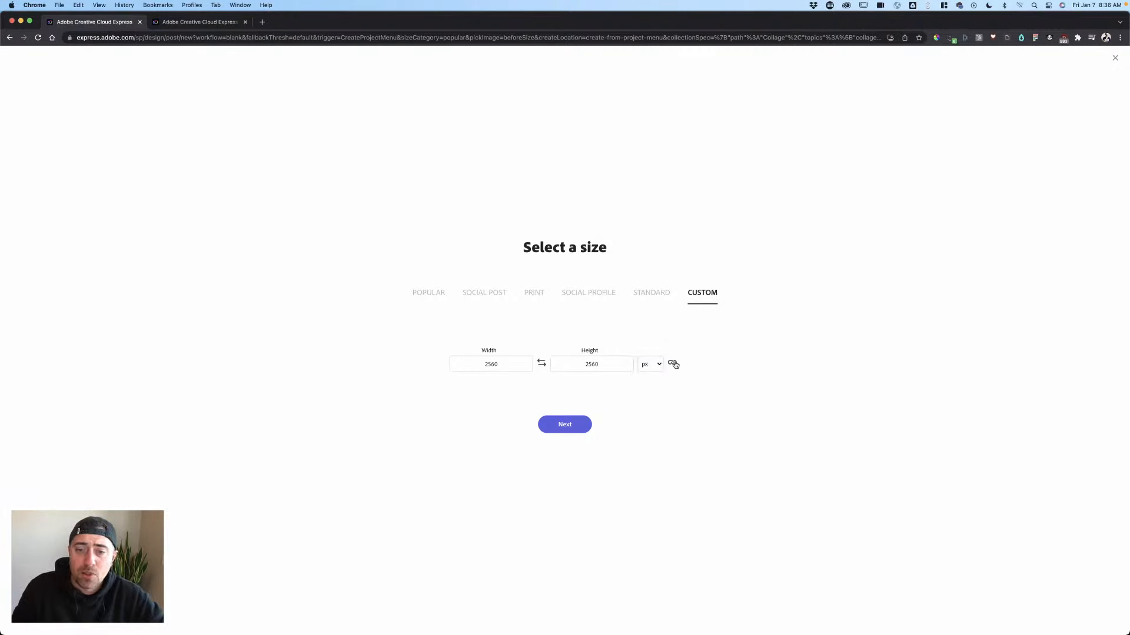
pyautogui.click(505, 363)
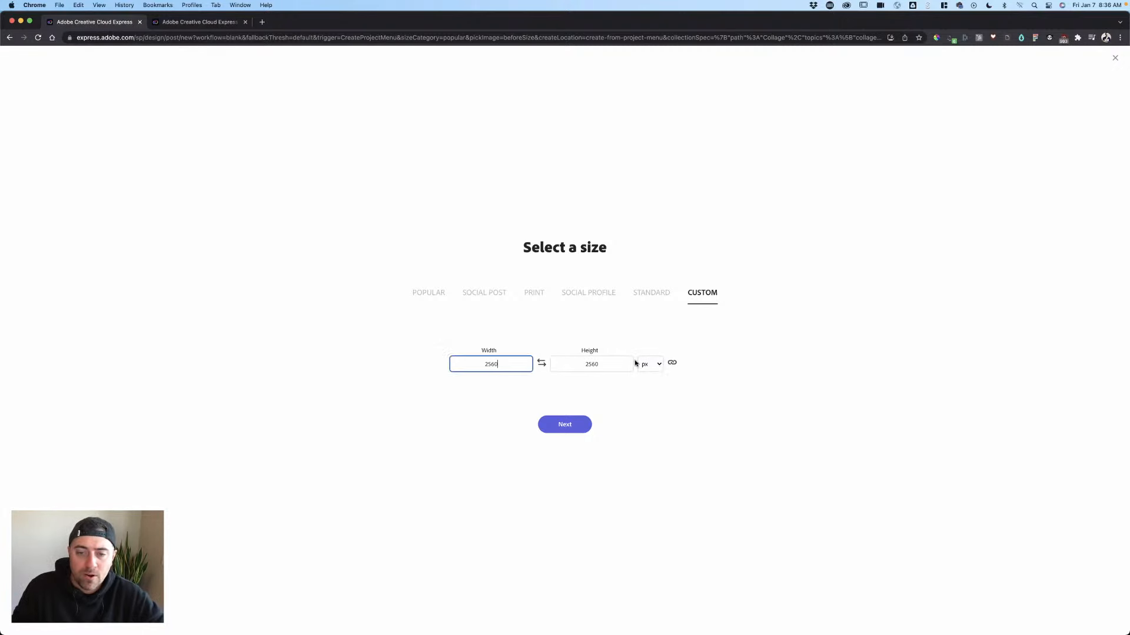
pyautogui.click(669, 364)
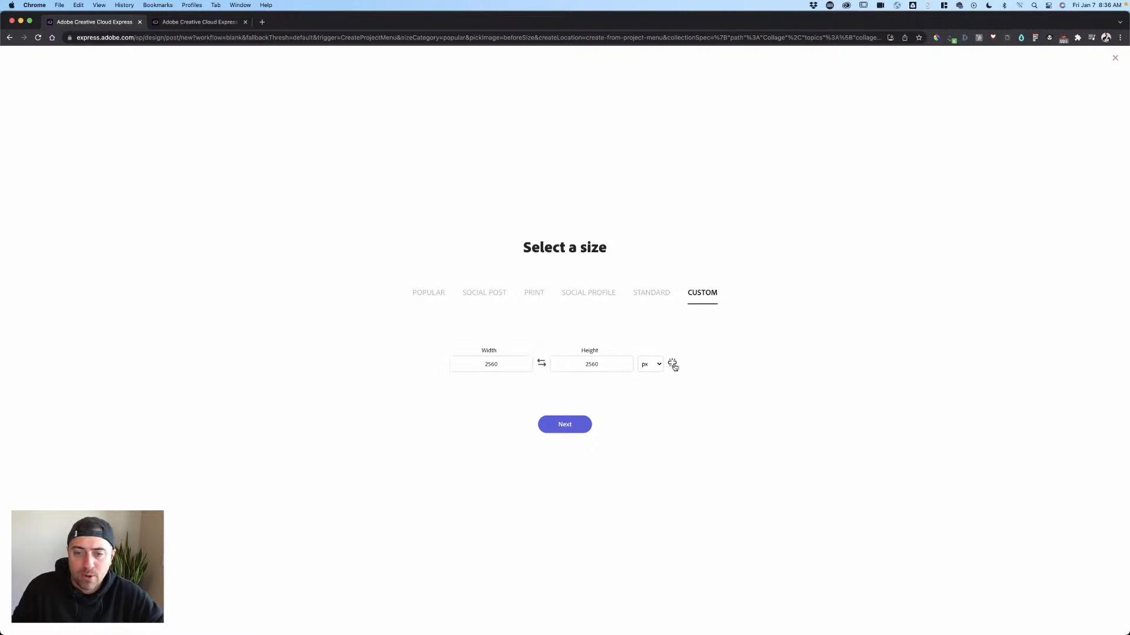
pyautogui.click(579, 364)
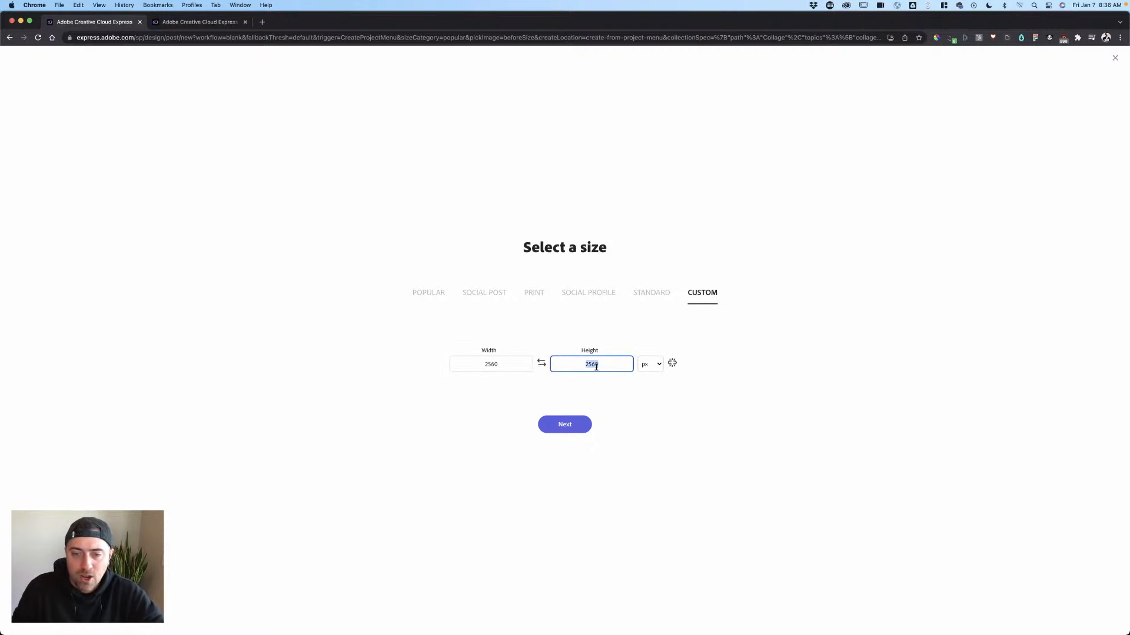
pyautogui.press('BackSpace')
pyautogui.write('1000')
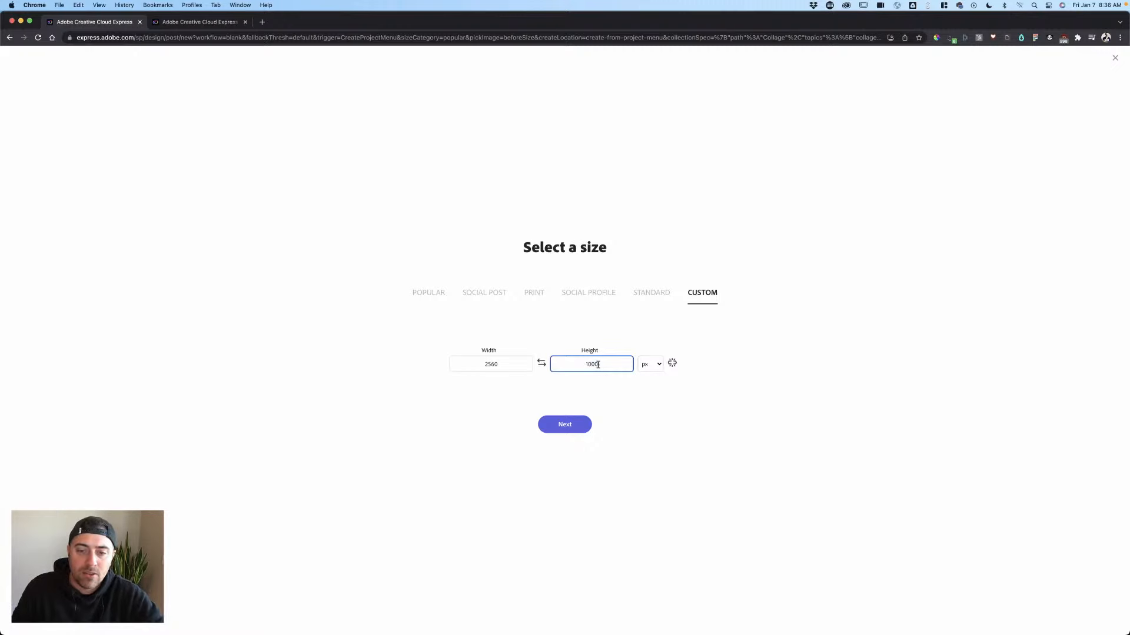
# - Relink proportions, set height 1200, swap dimensions, then create the collage from the Popular presets
pyautogui.click(675, 365)
pyautogui.click(563, 365)
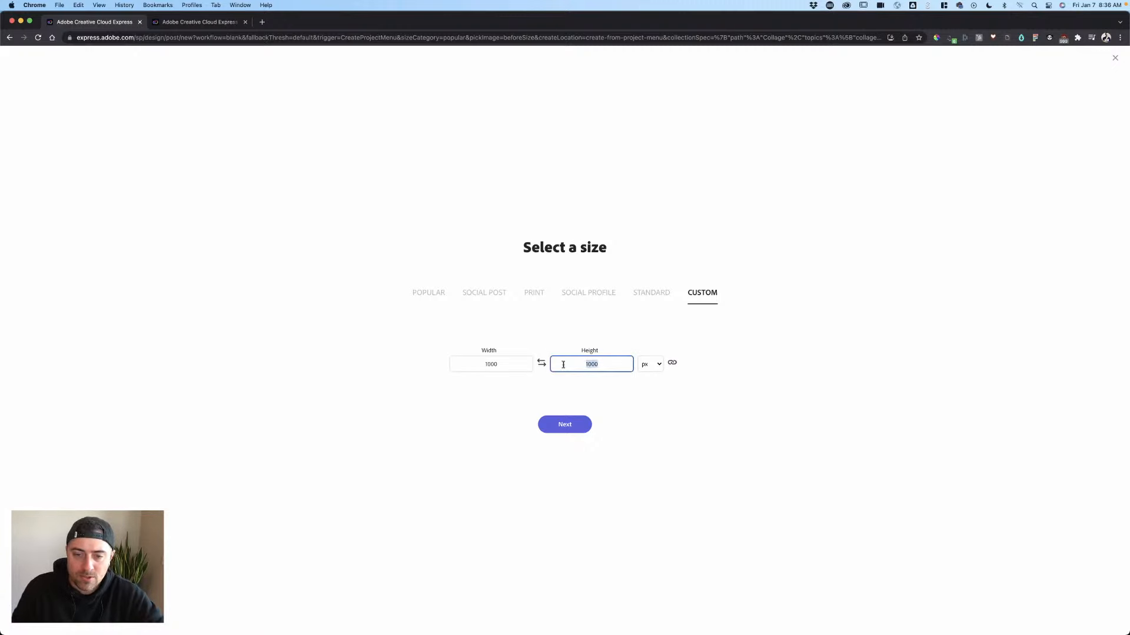
pyautogui.write('1200')
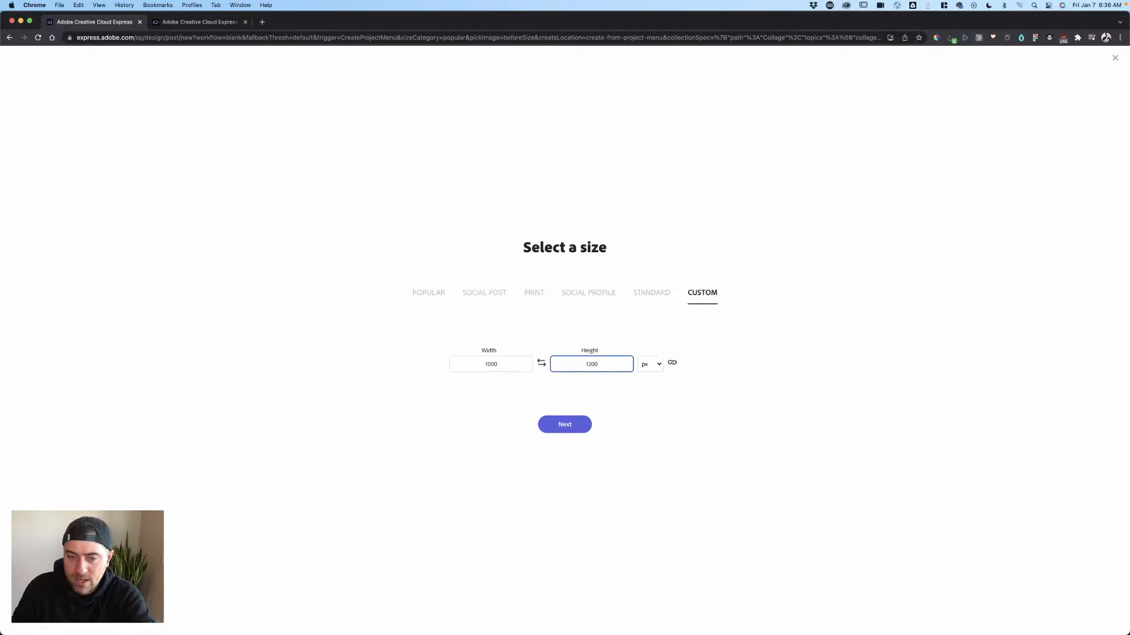
pyautogui.click(726, 355)
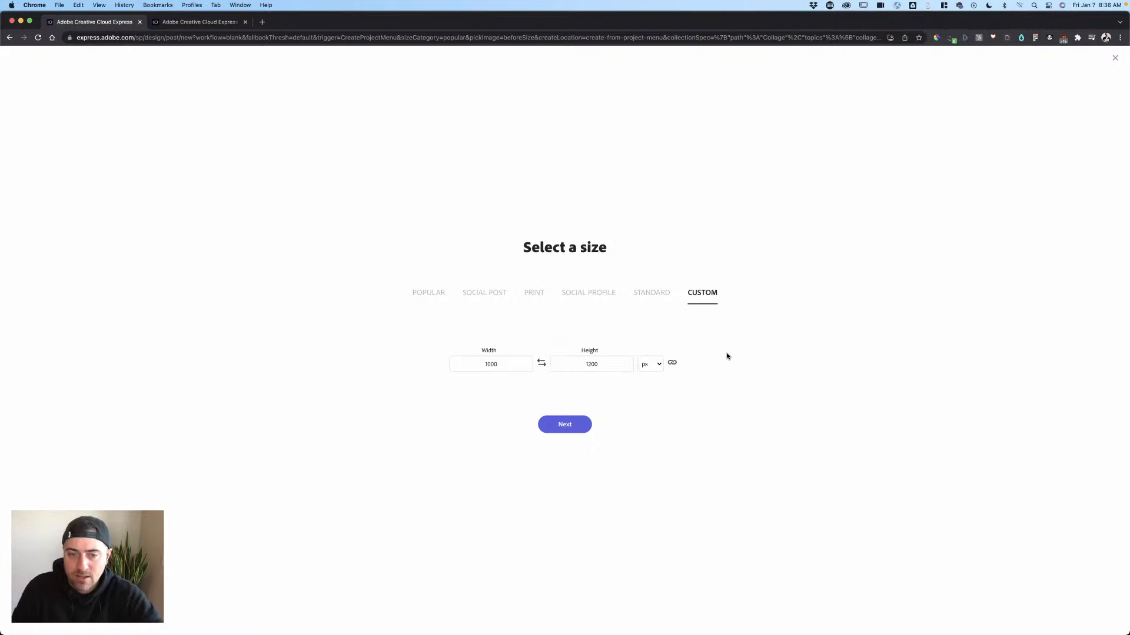
pyautogui.click(539, 363)
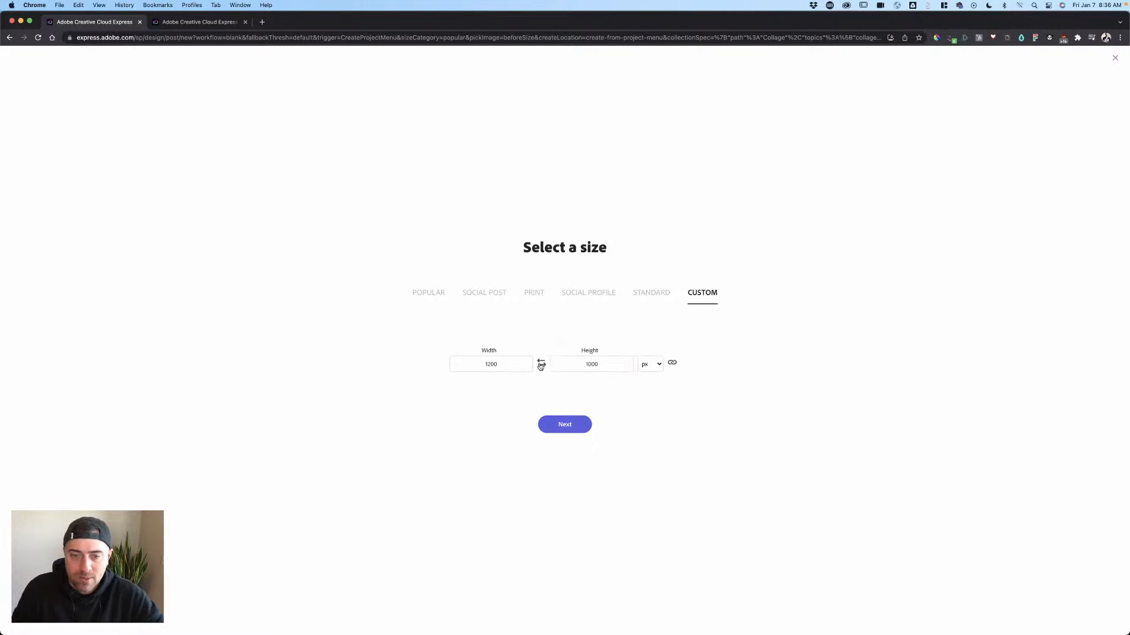
pyautogui.click(493, 295)
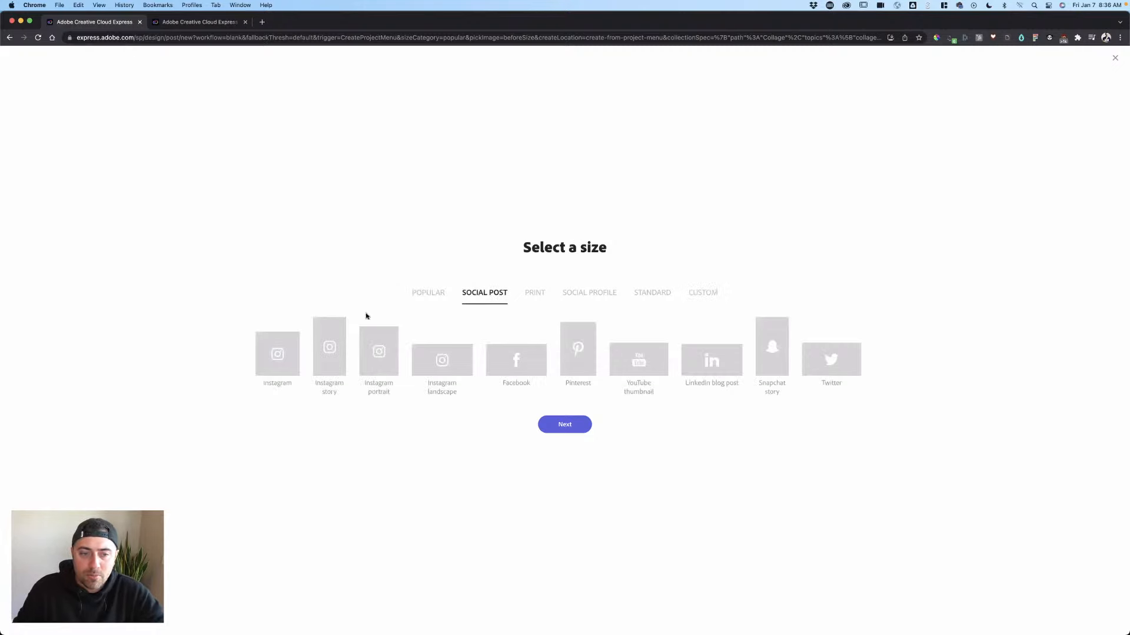
pyautogui.click(422, 295)
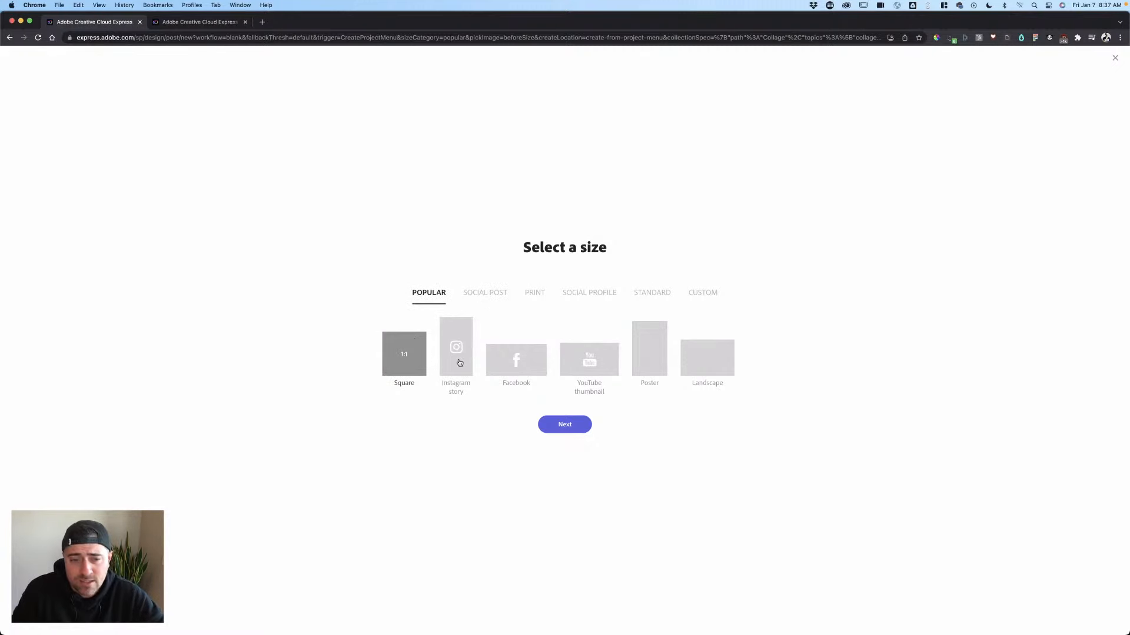
pyautogui.click(576, 425)
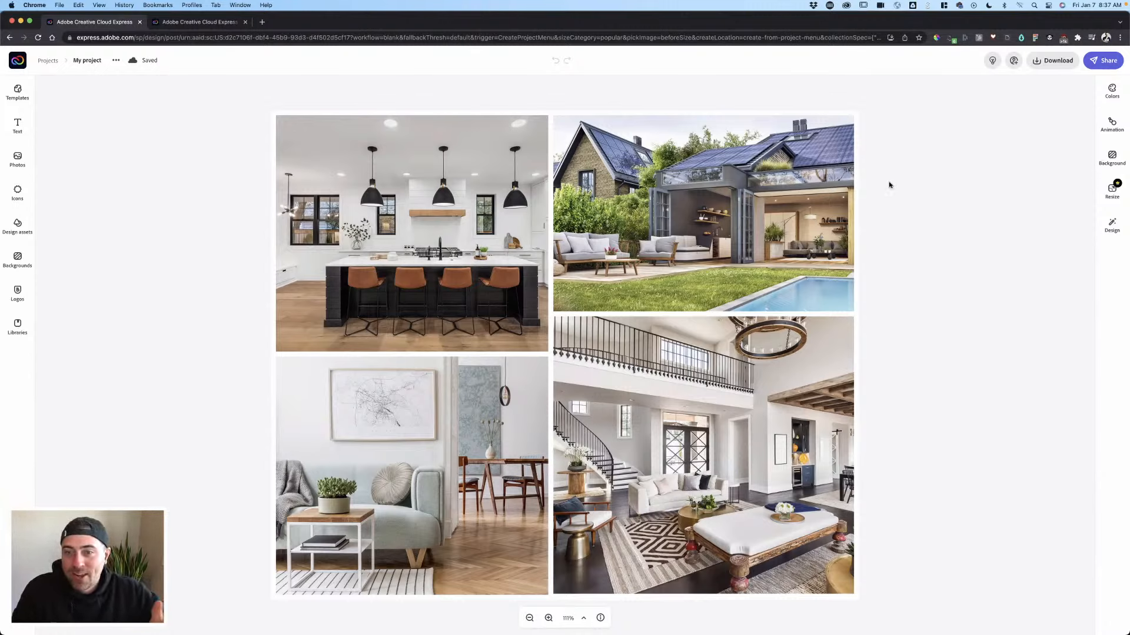
# - Show the Main Post brand's primary logo and variants in the Logos panel
pyautogui.click(34, 297)
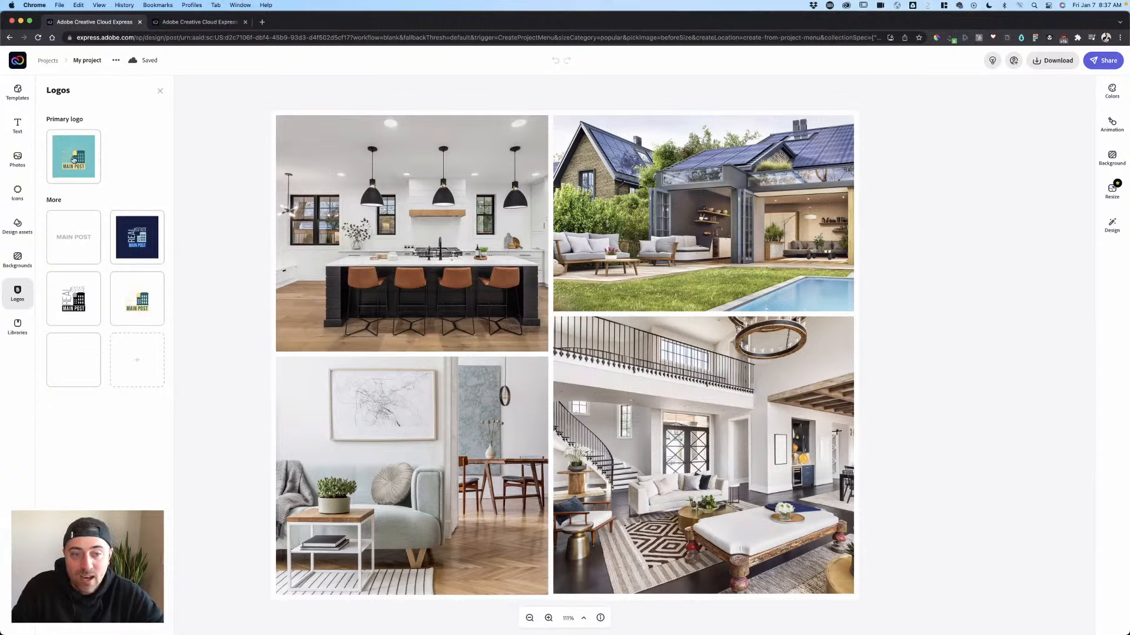
# - Try the primary logo on the lower-right photo, remove it, and bring up the Design options
pyautogui.moveTo(73, 159); pyautogui.dragTo(648, 419)
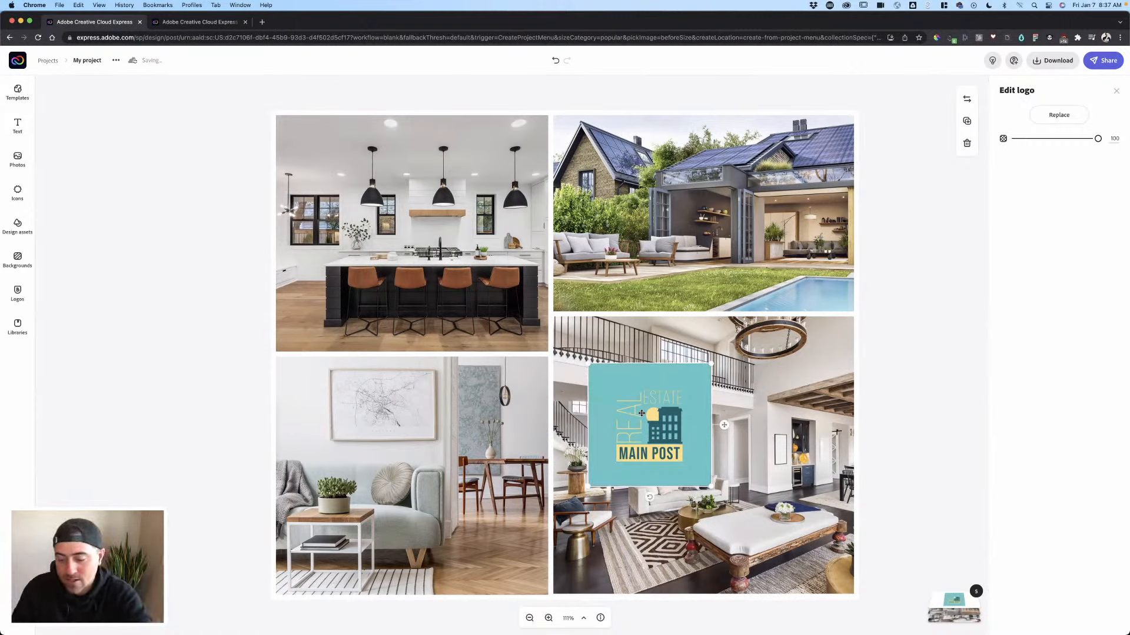
pyautogui.press('Delete')
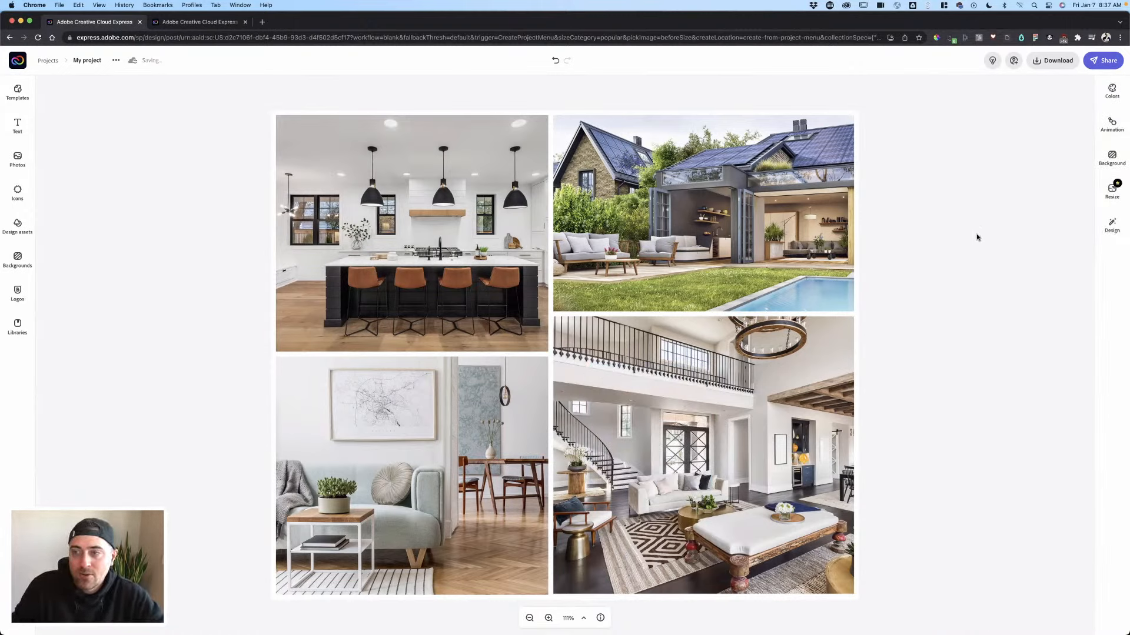
pyautogui.click(1118, 224)
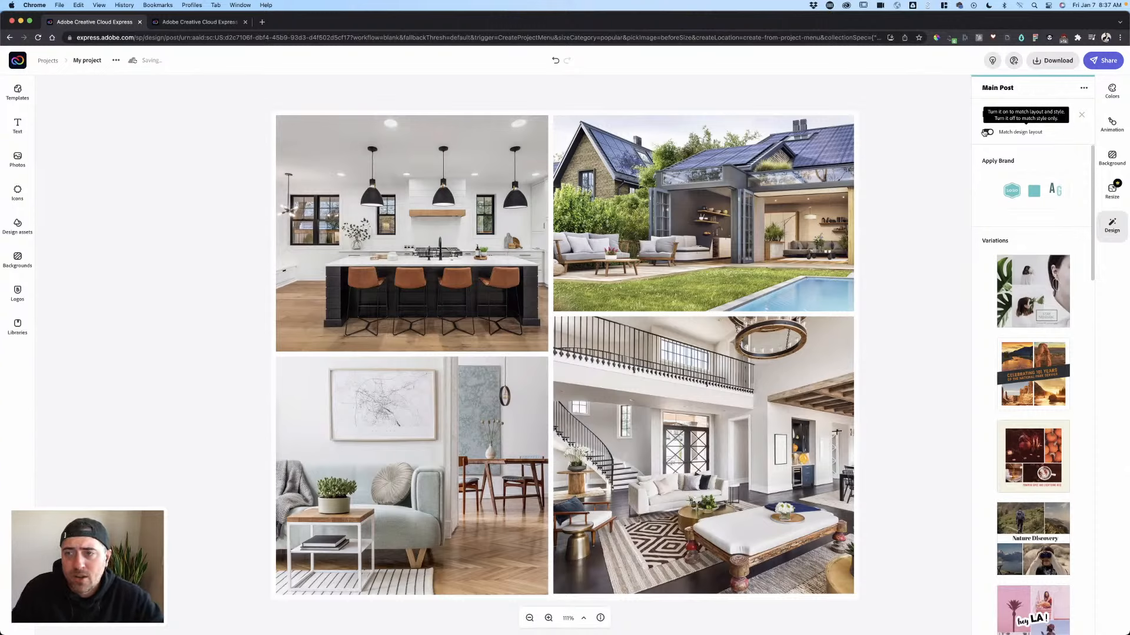
# - Apply the brand logo and cycle the brand-colour border styles, settling on dark teal
pyautogui.click(1035, 195)
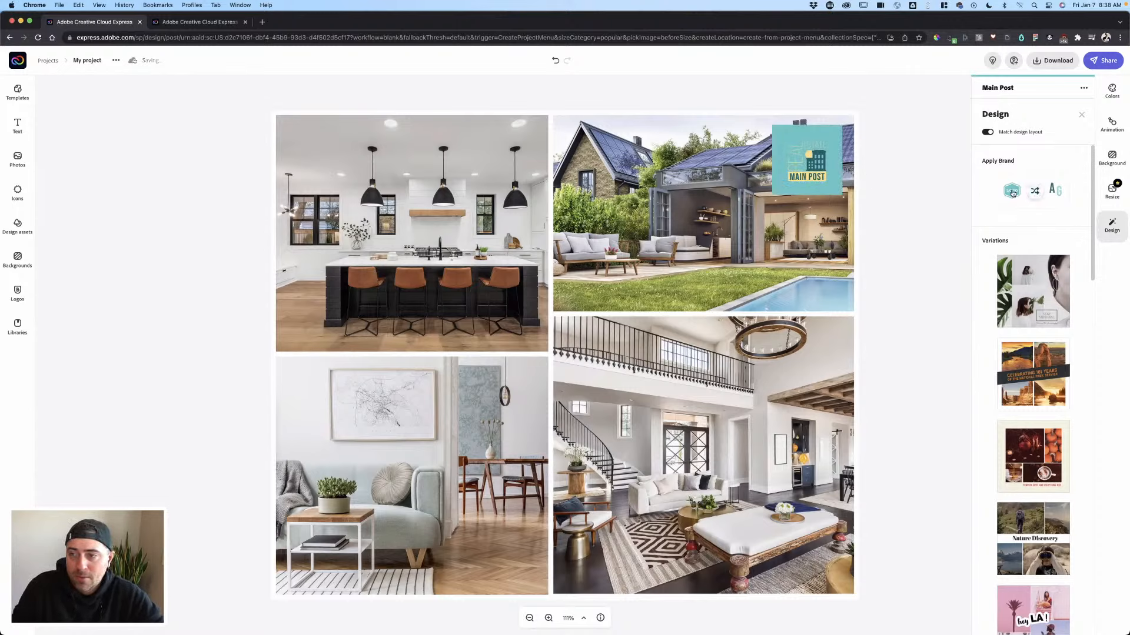
pyautogui.click(1036, 194)
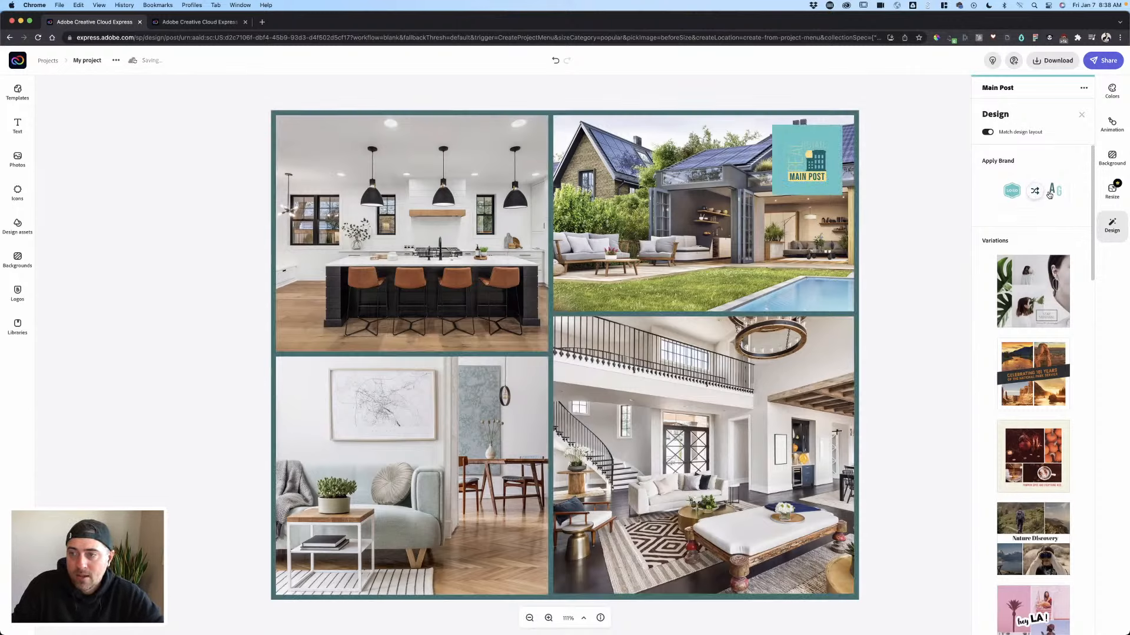
pyautogui.click(1035, 196)
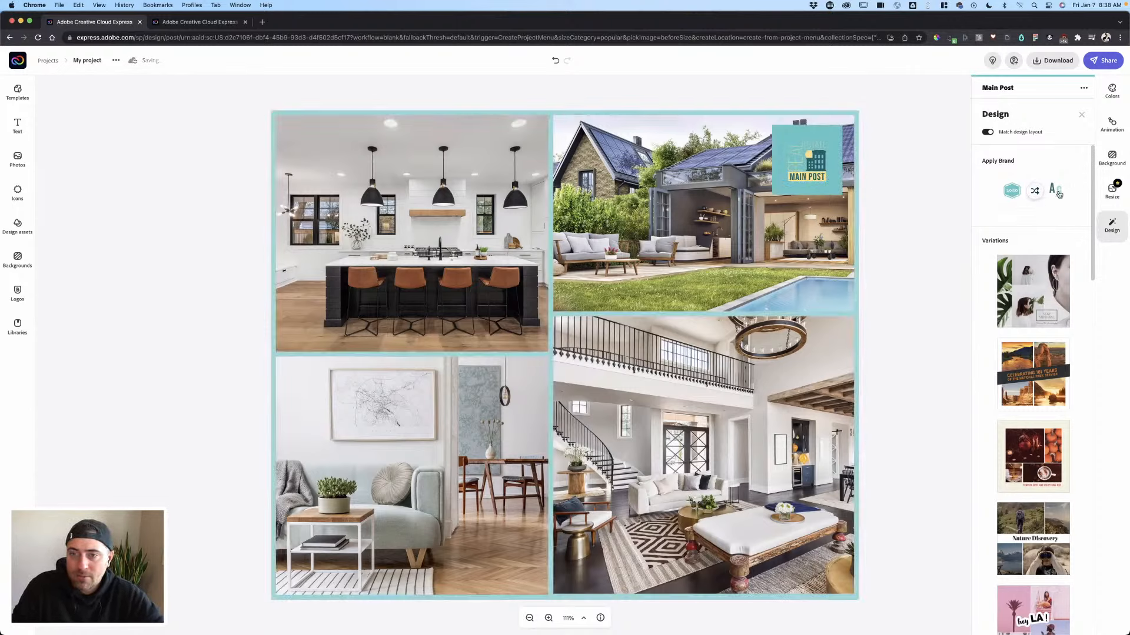
pyautogui.click(1056, 195)
pyautogui.click(1056, 194)
pyautogui.click(1056, 195)
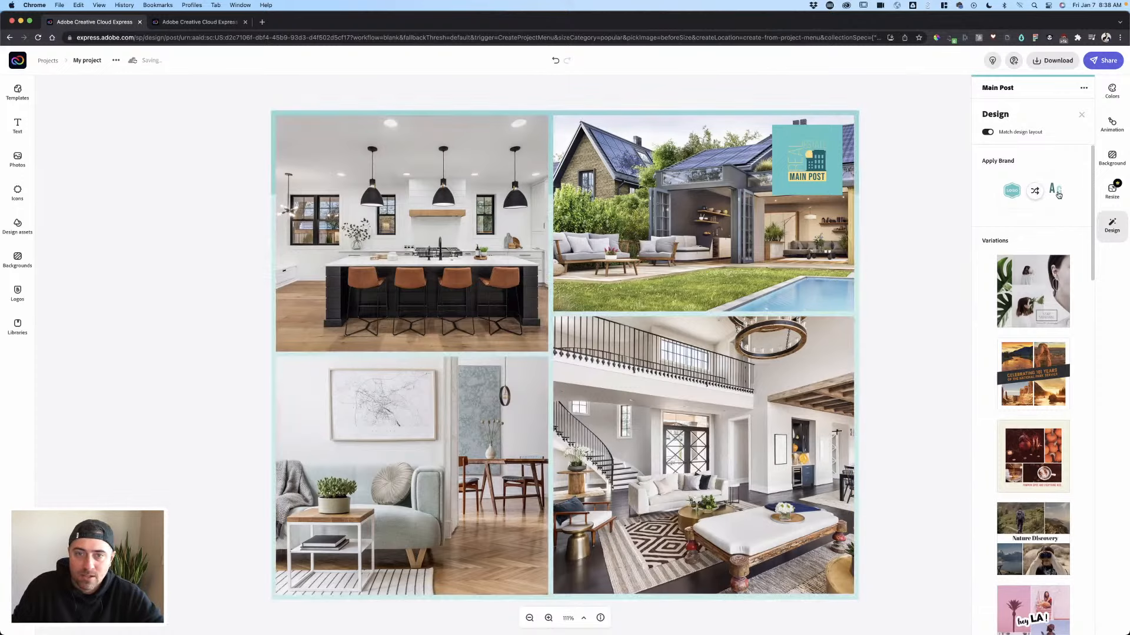
pyautogui.click(1056, 194)
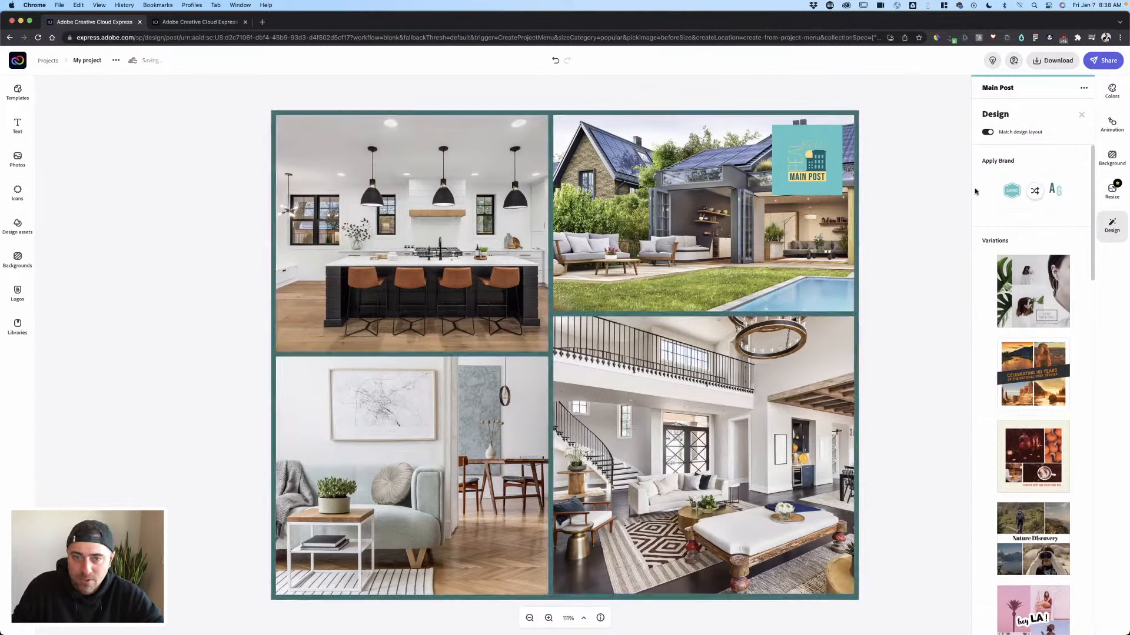
pyautogui.click(898, 185)
# - Move the MAIN POST logo to the collage's bottom-right corner
pyautogui.click(825, 172)
pyautogui.moveTo(825, 173); pyautogui.dragTo(794, 558)
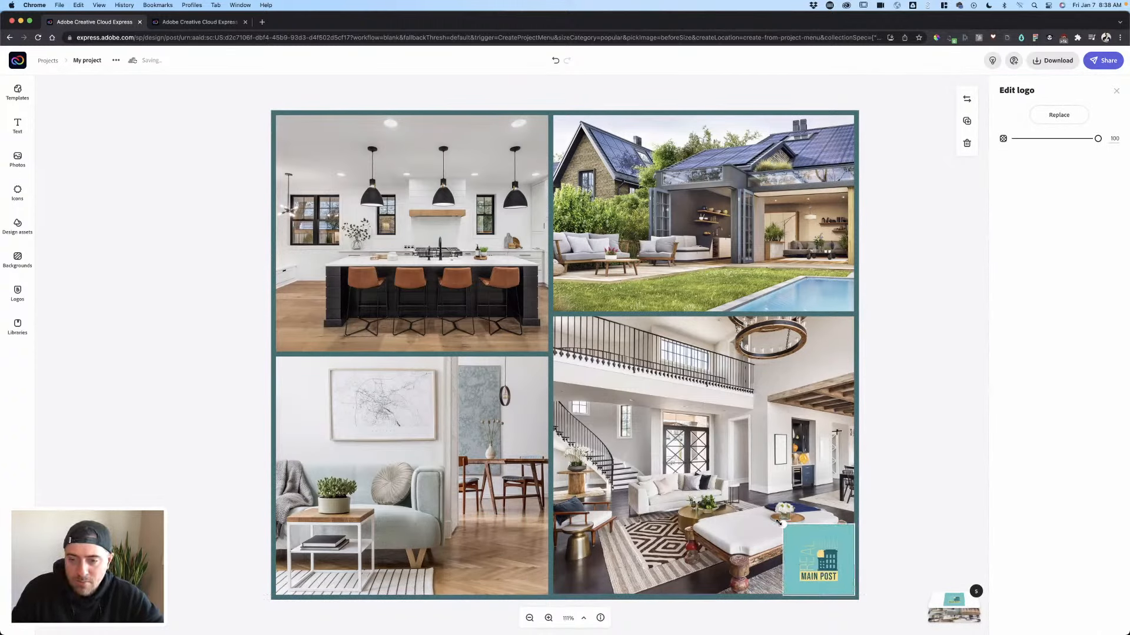
pyautogui.click(900, 459)
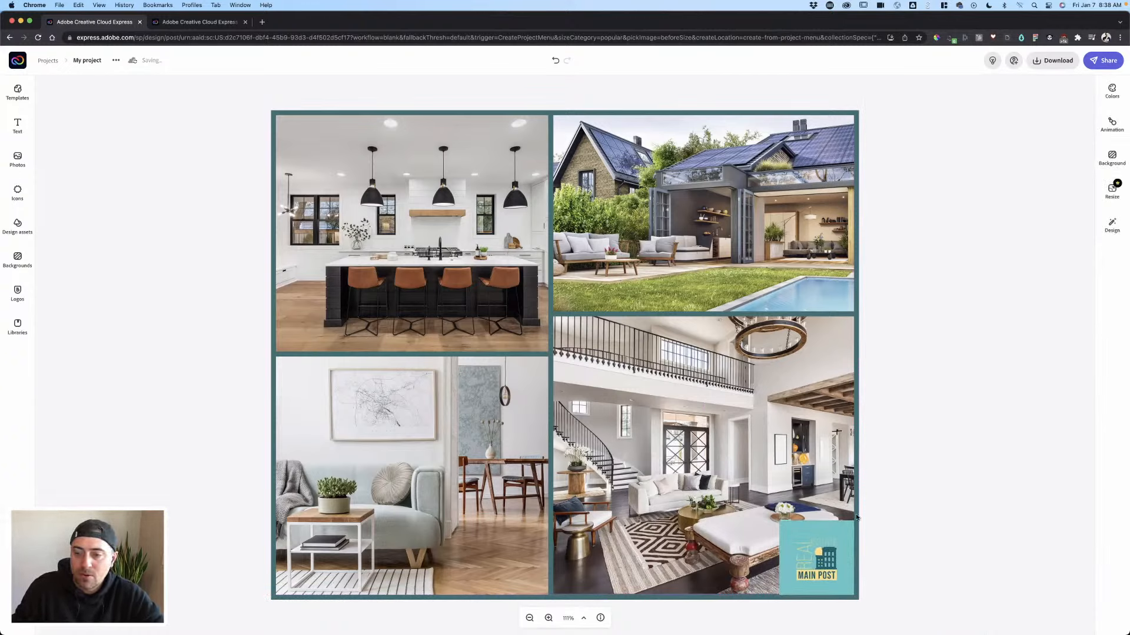
pyautogui.click(1110, 97)
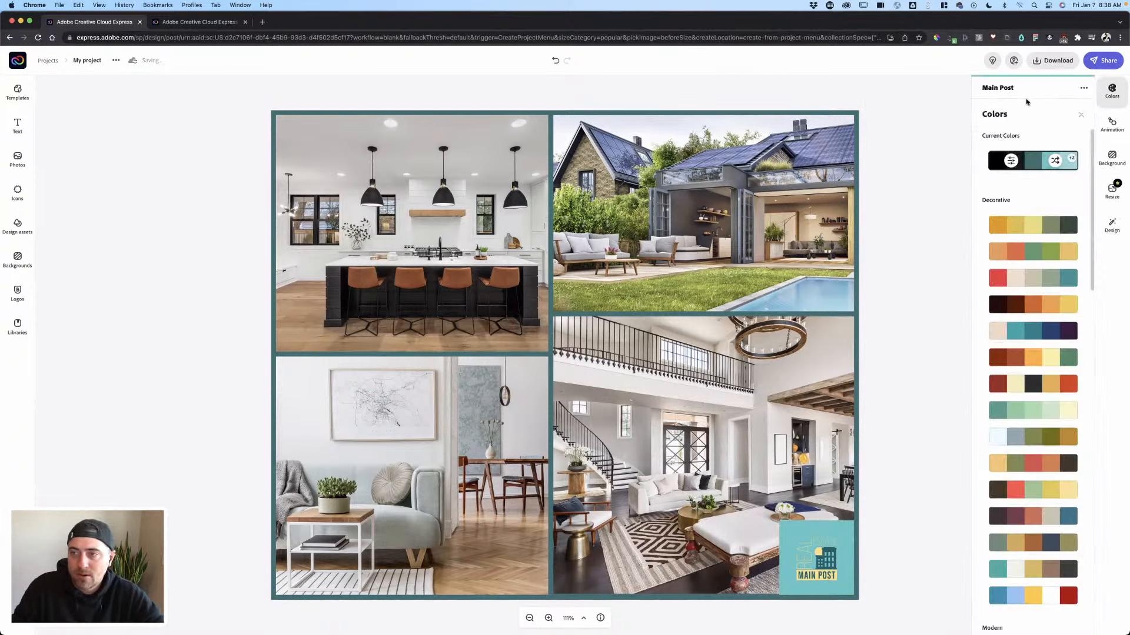
pyautogui.click(881, 437)
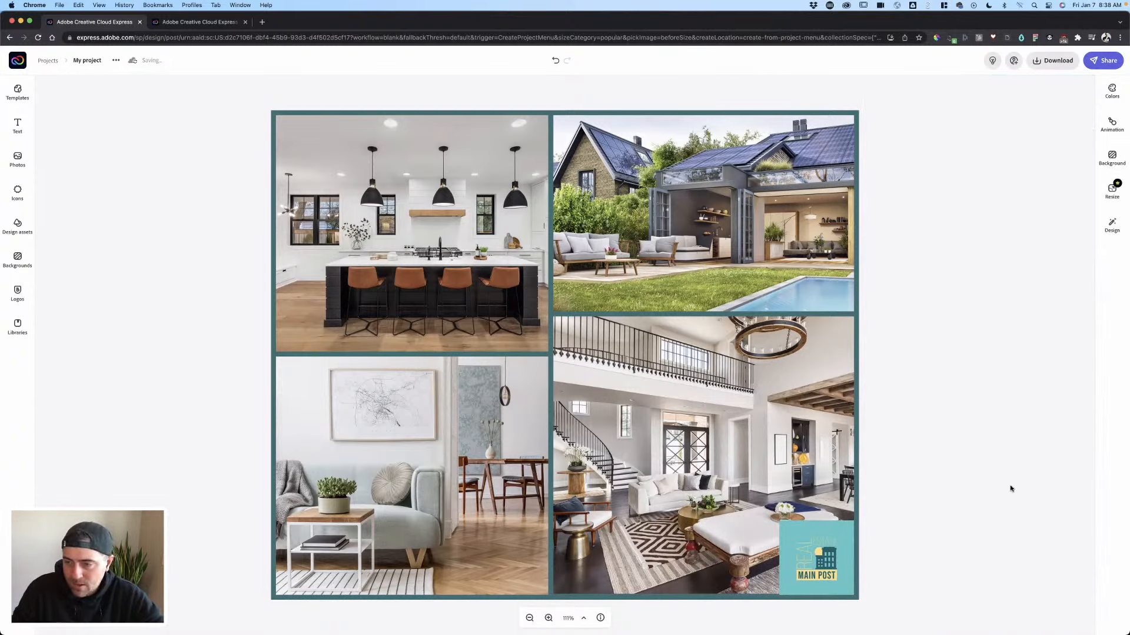
pyautogui.click(821, 560)
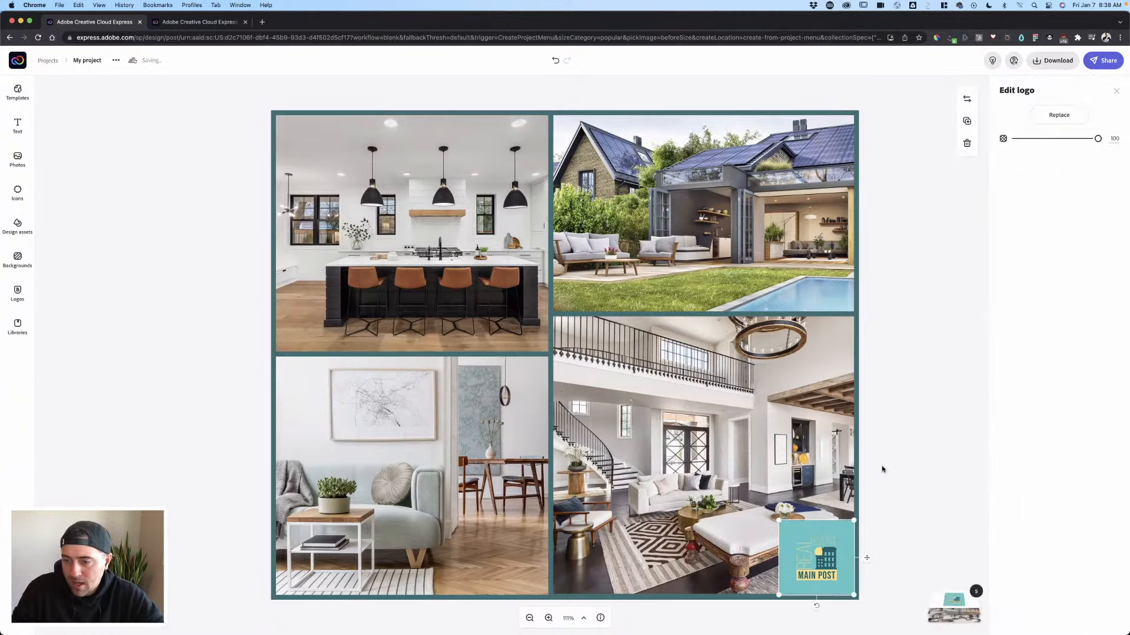
# - Make the collage background the light teal brand colour (#57C5C6)
pyautogui.click(857, 207)
pyautogui.click(1007, 117)
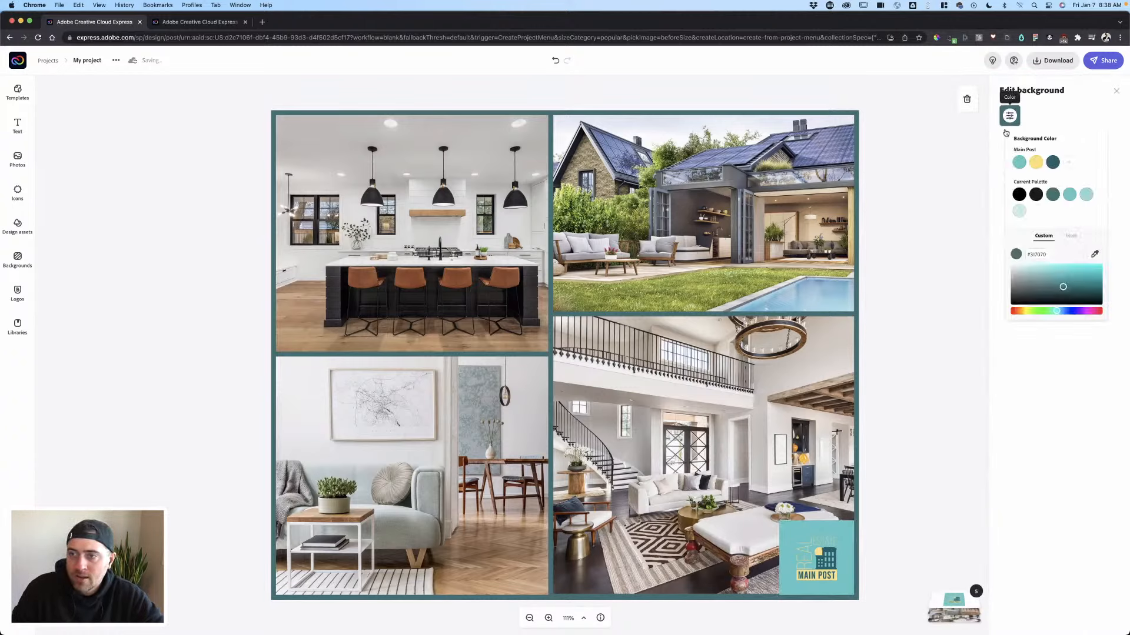
pyautogui.click(1018, 162)
pyautogui.click(834, 524)
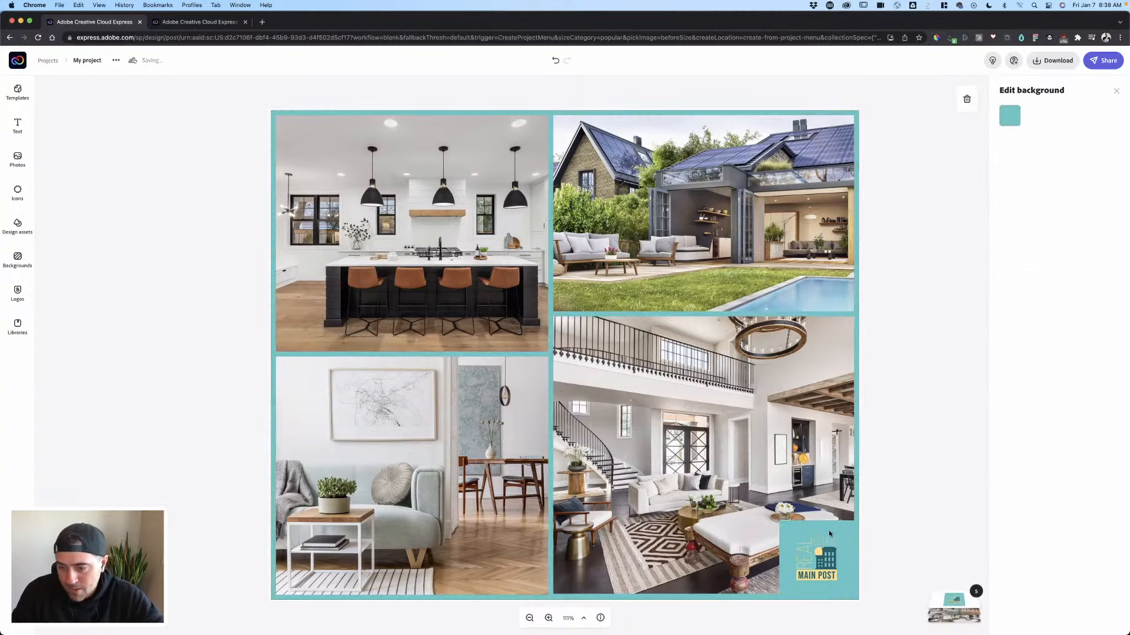
pyautogui.click(882, 499)
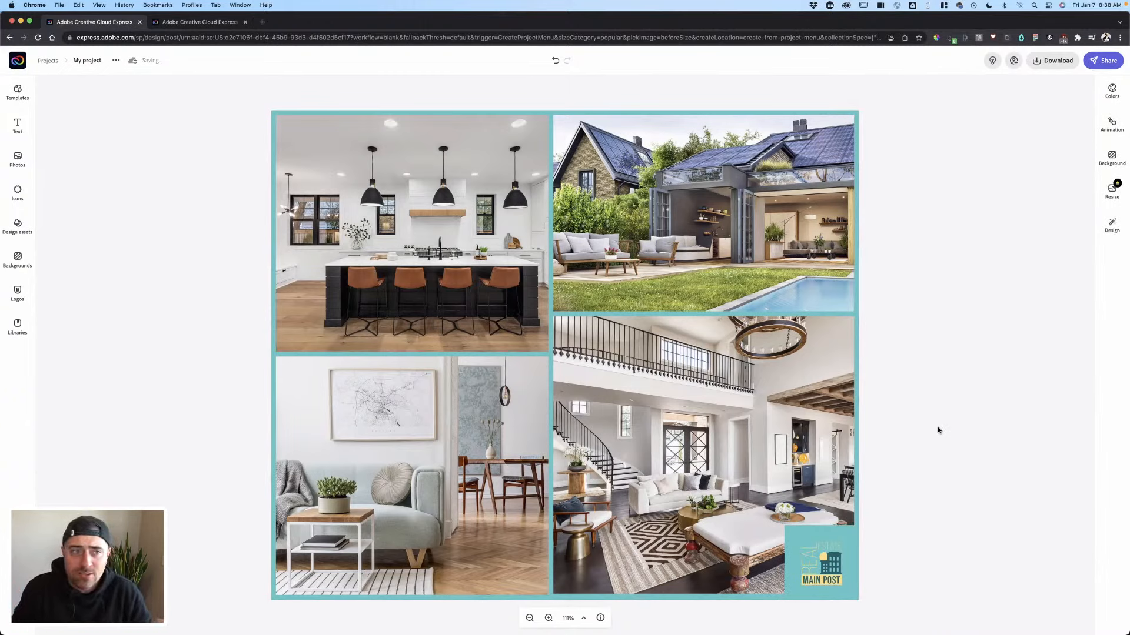
# - Rename the project 'Collage Square' and go back to the Projects page
pyautogui.click(97, 61)
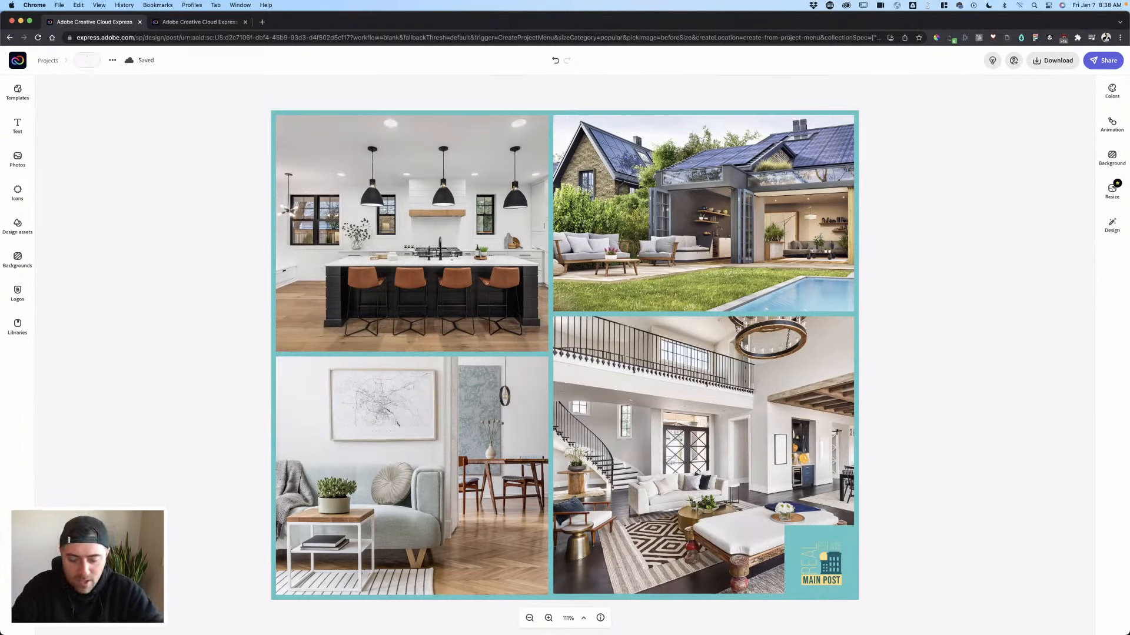
pyautogui.write('Collage S')
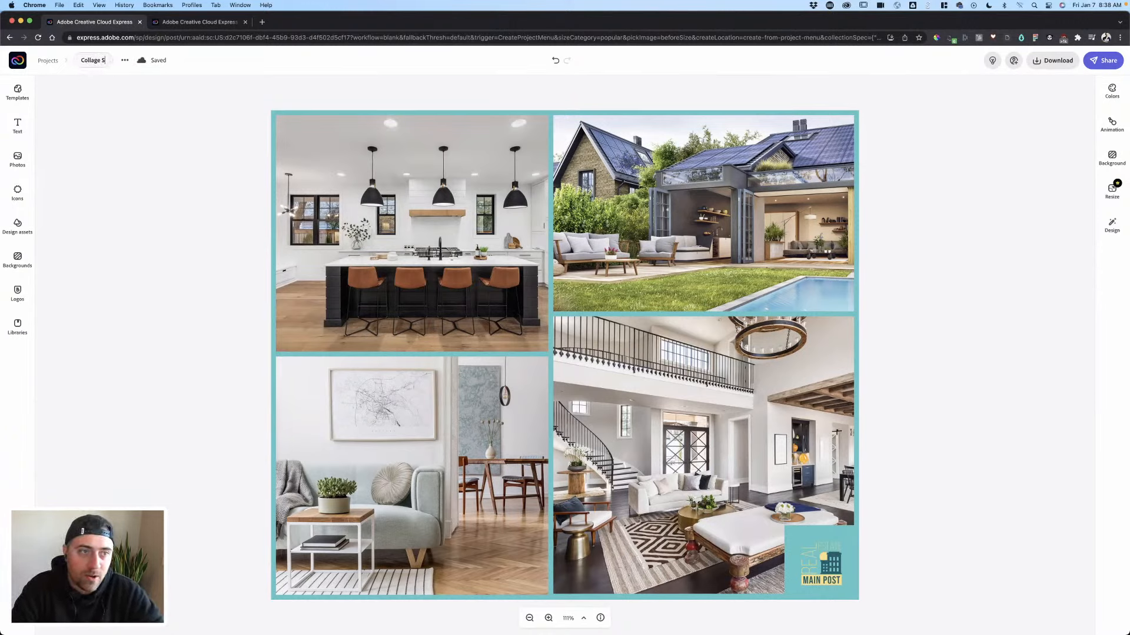
pyautogui.write('aquare')
pyautogui.press('Return')
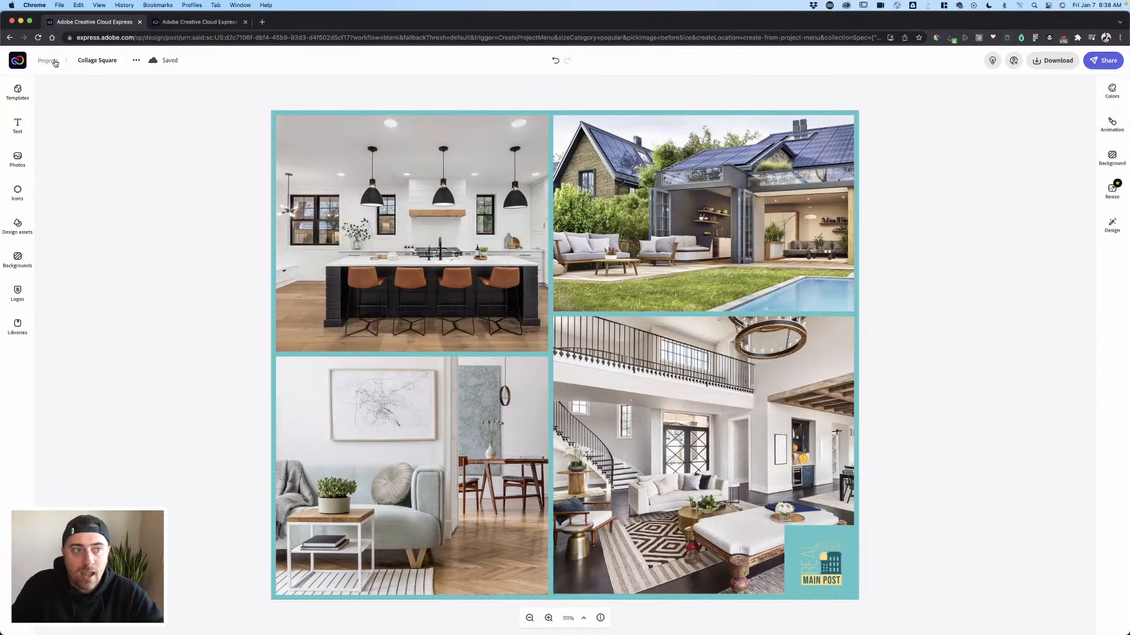
pyautogui.click(50, 60)
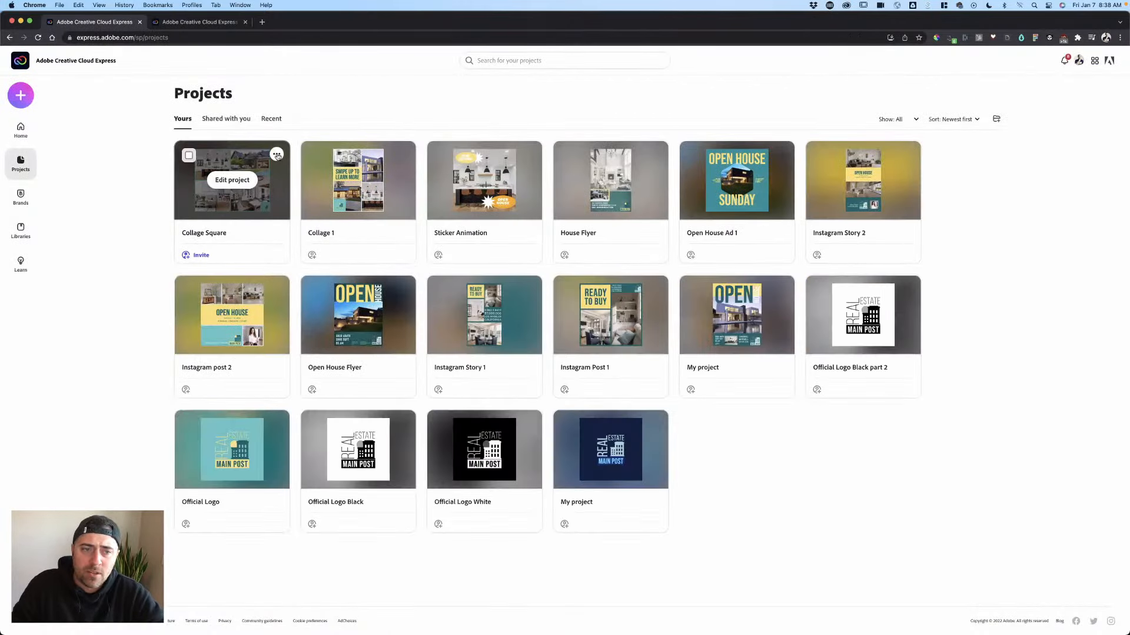
# - From the Collage Square card's menu, duplicate the project under the name 'Collage Story'
pyautogui.click(277, 156)
pyautogui.click(277, 155)
pyautogui.click(277, 155)
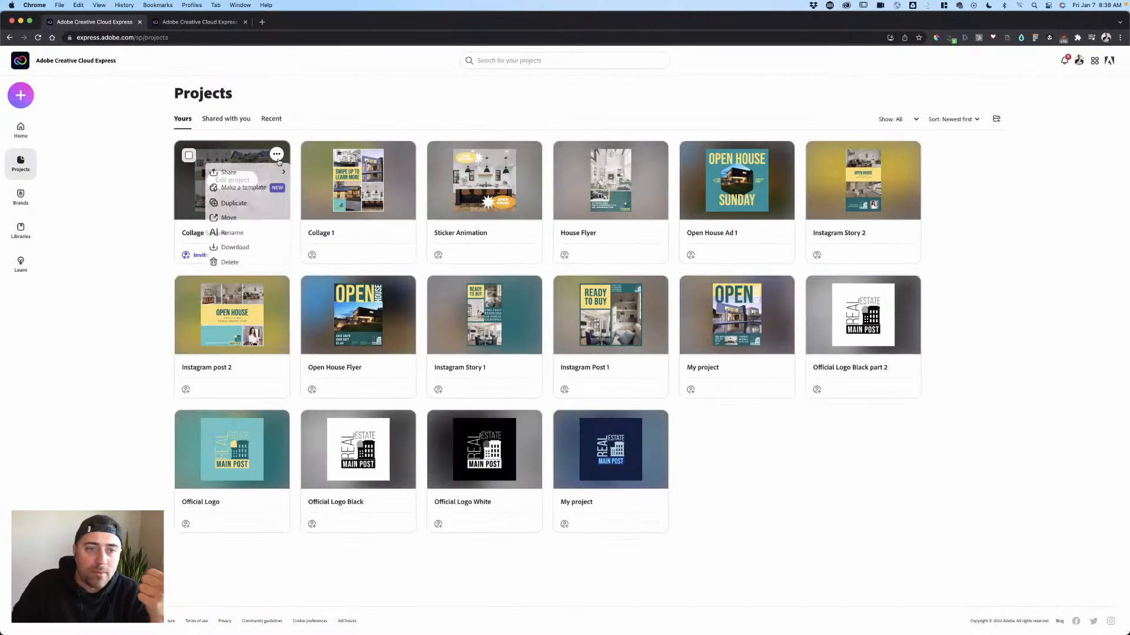
pyautogui.click(234, 203)
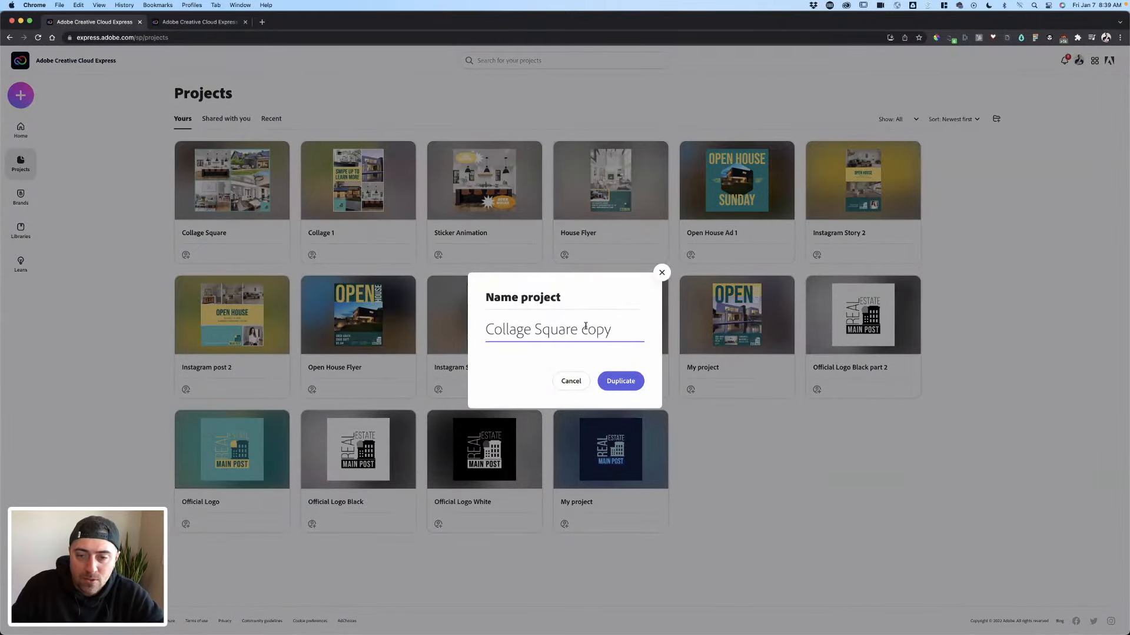
pyautogui.moveTo(612, 328); pyautogui.dragTo(578, 327)
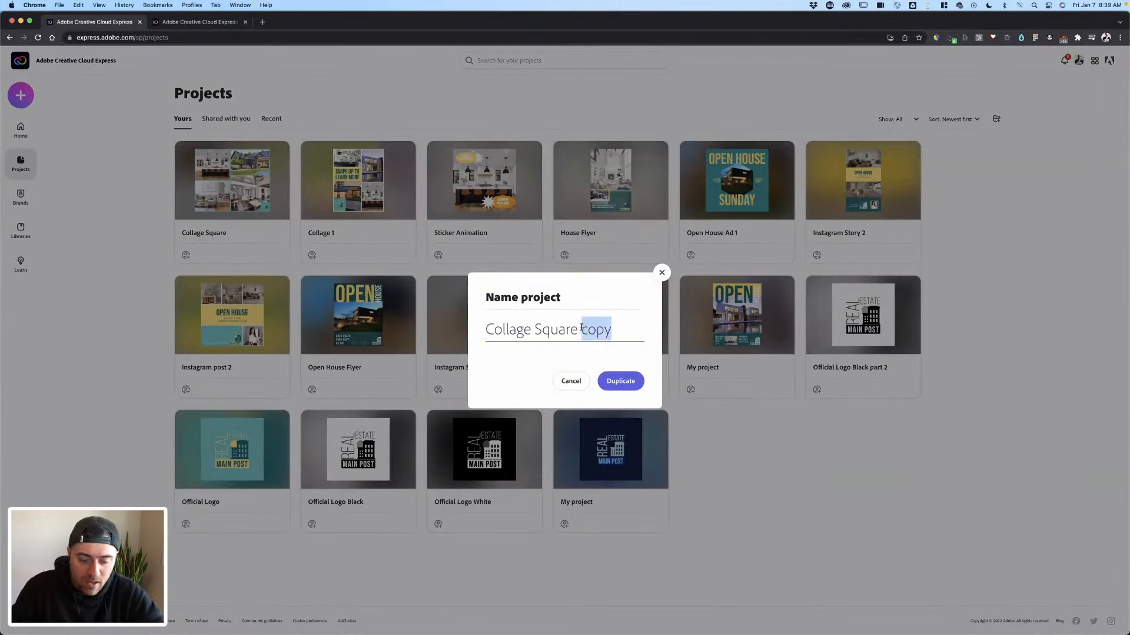
pyautogui.write('Stor')
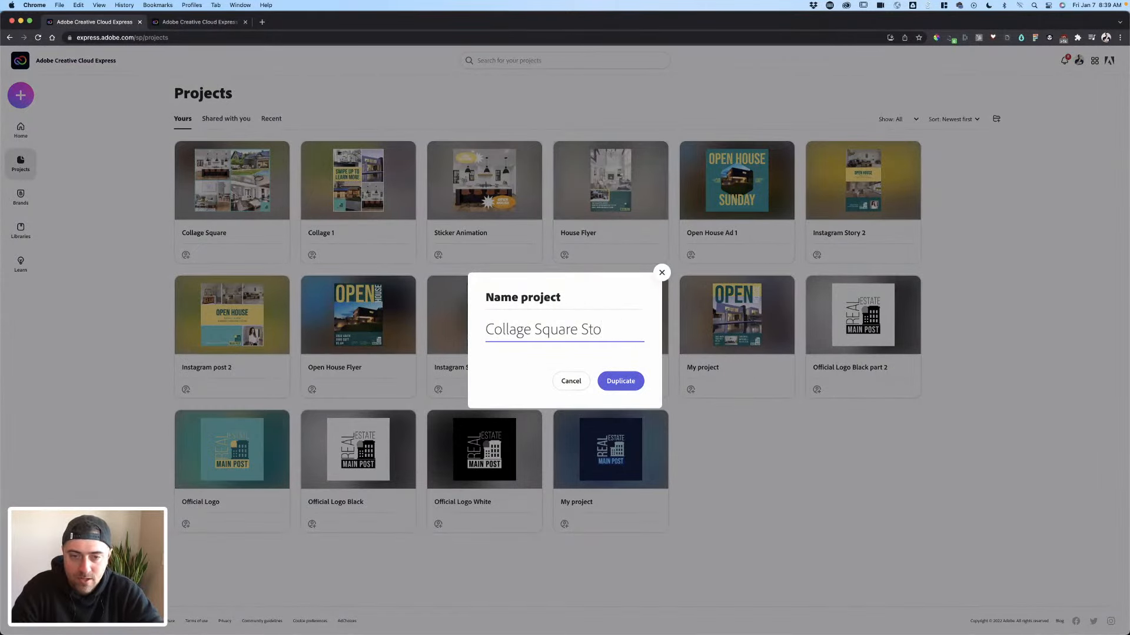
pyautogui.press('BackSpace')
pyautogui.press('BackSpace')
pyautogui.press('BackSpace')
pyautogui.press('BackSpace')
pyautogui.press('BackSpace')
pyautogui.press('BackSpace')
pyautogui.press('BackSpace')
pyautogui.press('BackSpace')
pyautogui.press('BackSpace')
pyautogui.write('tory')
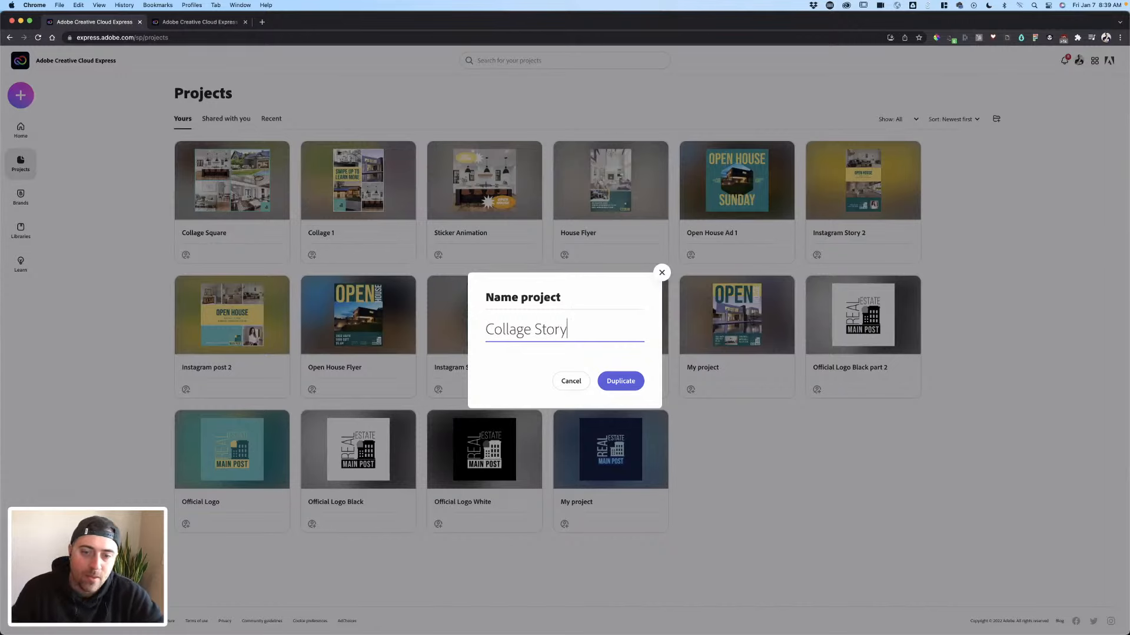
pyautogui.click(609, 385)
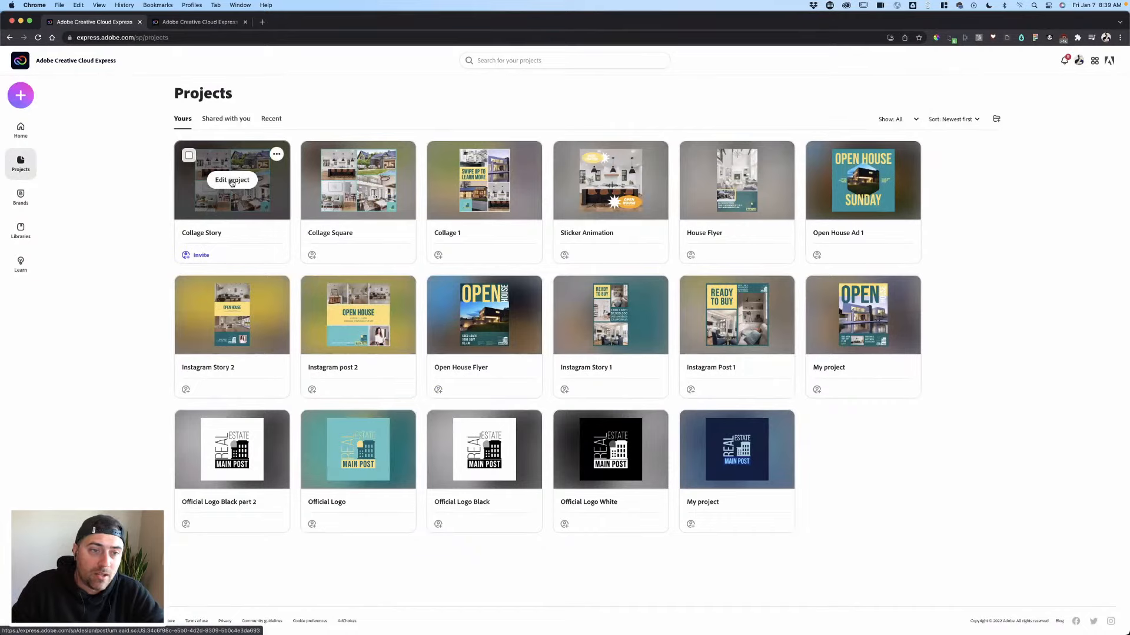
# - Open Collage Story for editing and resize it to Instagram story, 1080 x 1920
pyautogui.click(242, 183)
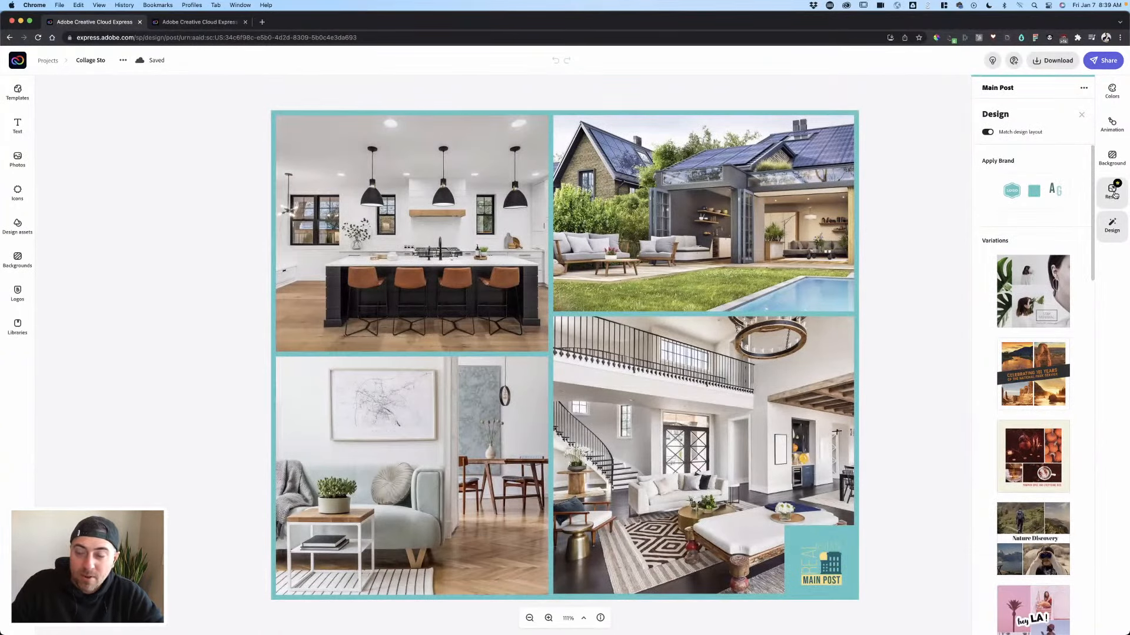
pyautogui.click(1114, 194)
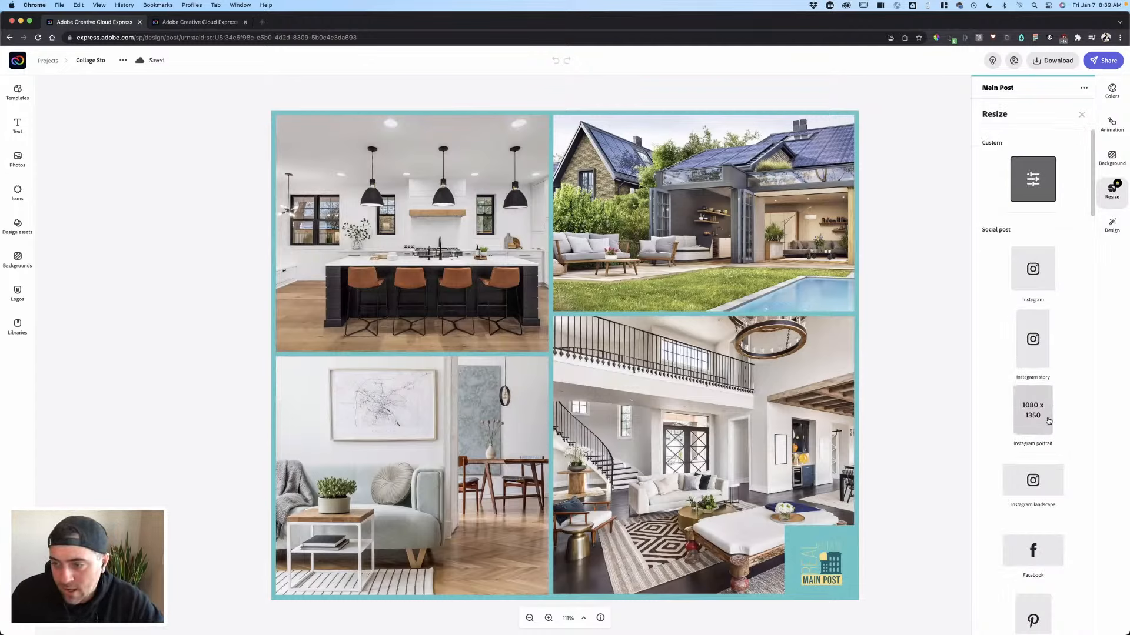
pyautogui.click(1038, 352)
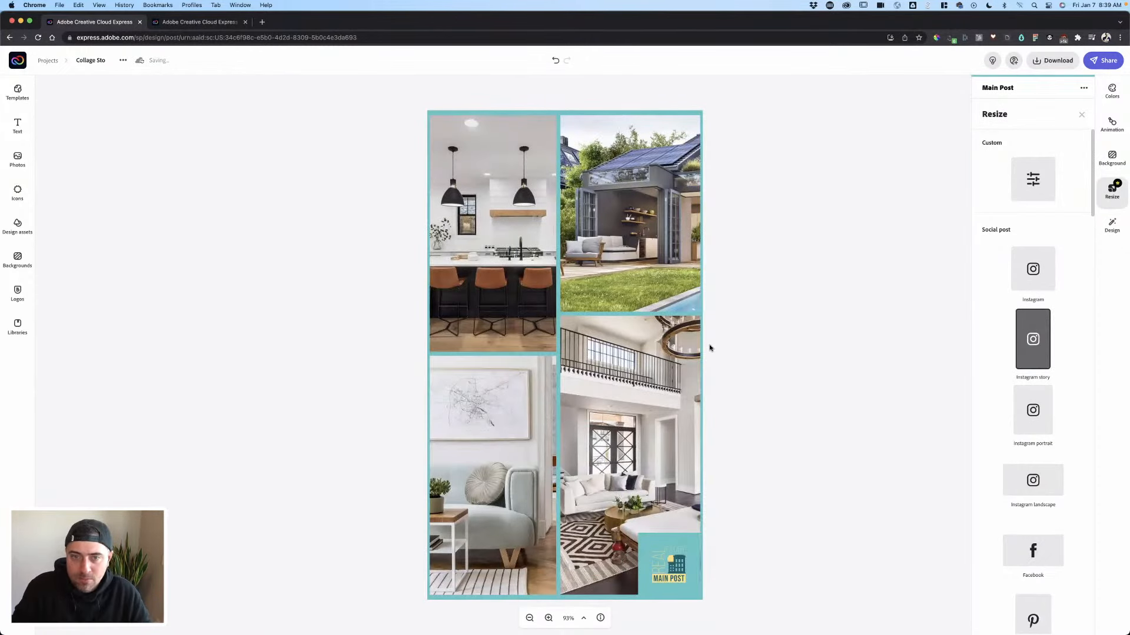
# - Swap the living-room photo into the top-left cell of the collage
pyautogui.click(636, 228)
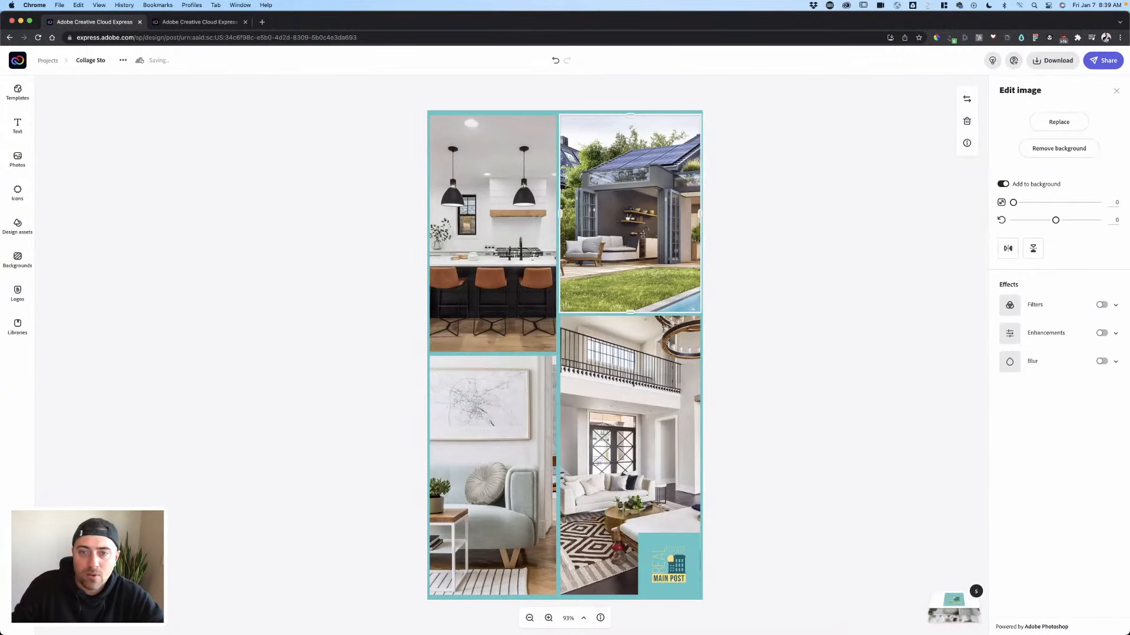
pyautogui.click(752, 216)
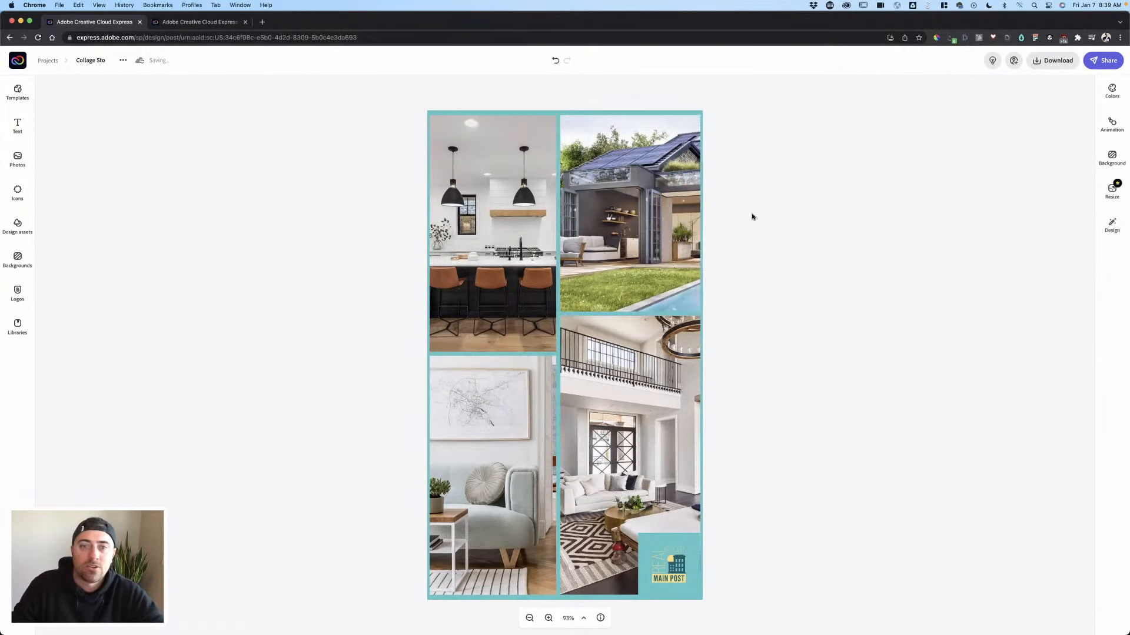
pyautogui.moveTo(601, 230); pyautogui.dragTo(559, 236)
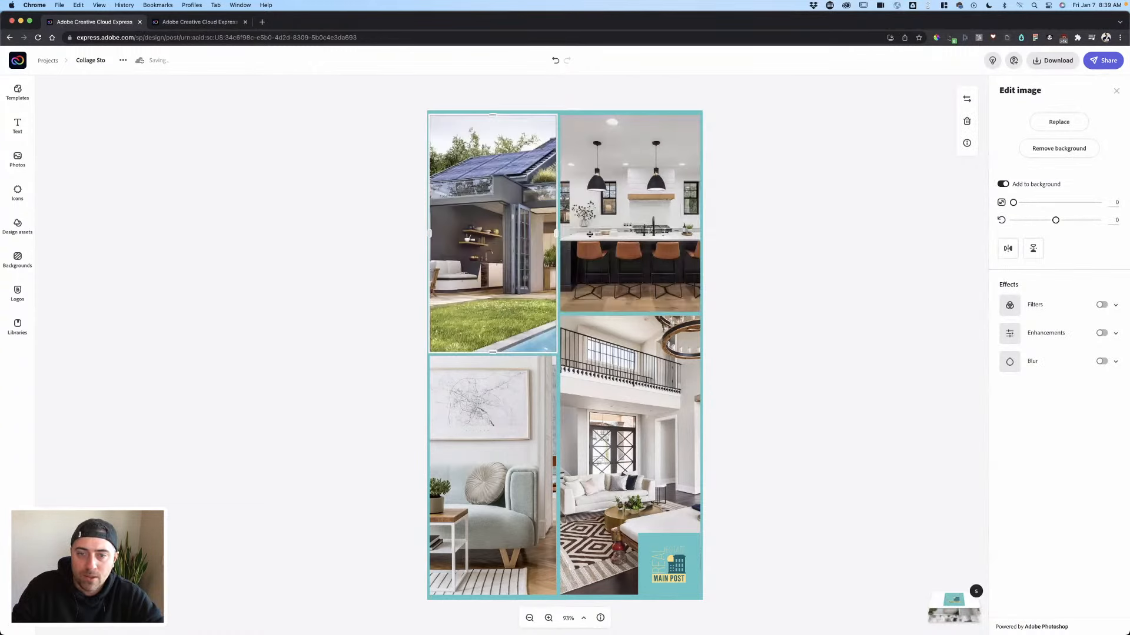
pyautogui.press('super+z')
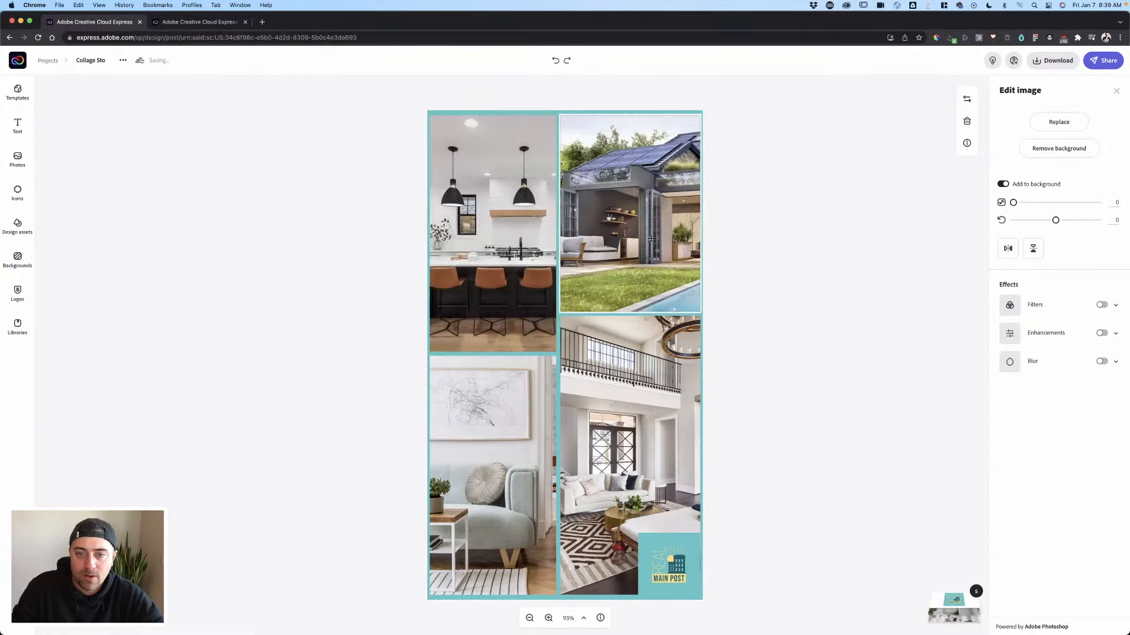
pyautogui.press('super+shift+z')
pyautogui.moveTo(594, 377); pyautogui.dragTo(506, 339)
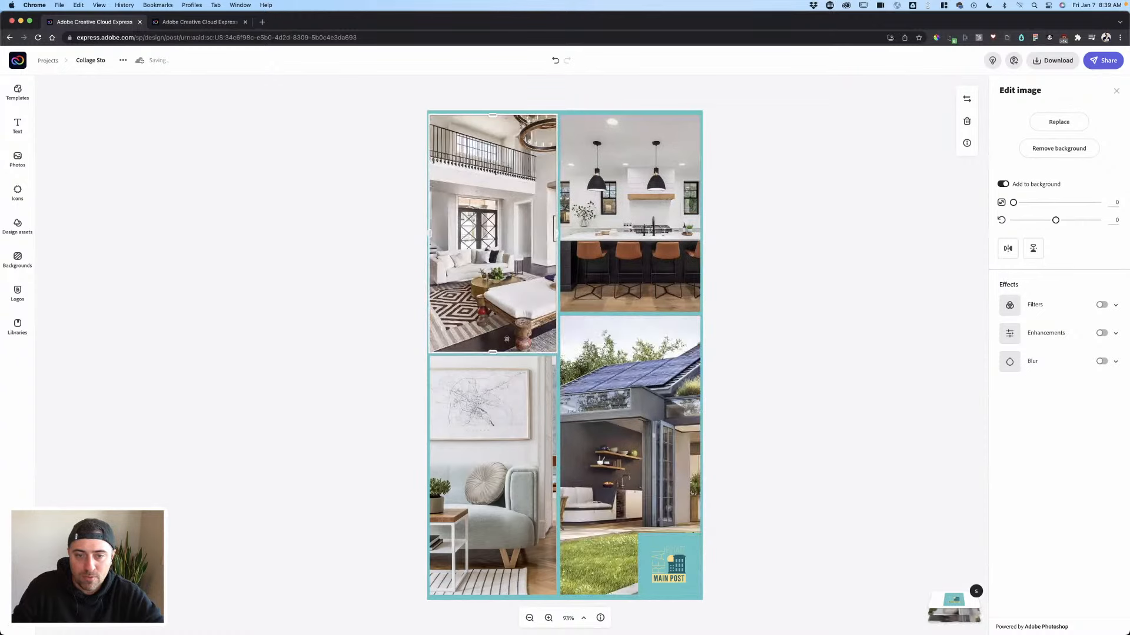
# - Widen the left column, heighten the living-room cell, and pan that photo left
pyautogui.click(544, 401)
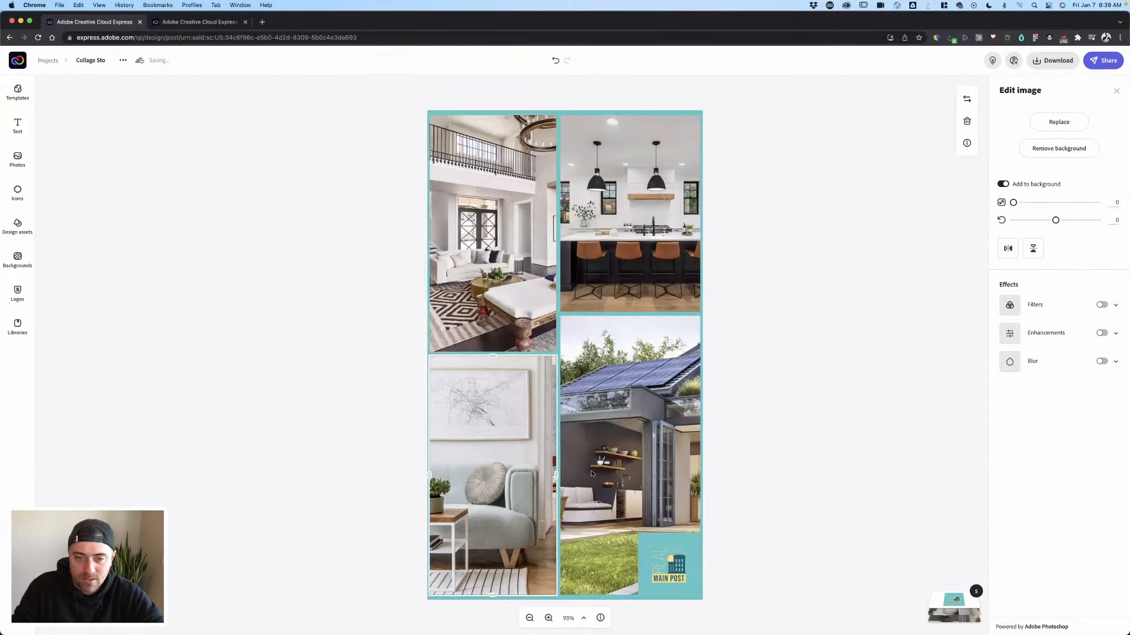
pyautogui.moveTo(591, 474)
pyautogui.mouseDown()
pyautogui.moveTo(633, 480)
pyautogui.moveTo(578, 489)
pyautogui.mouseUp()
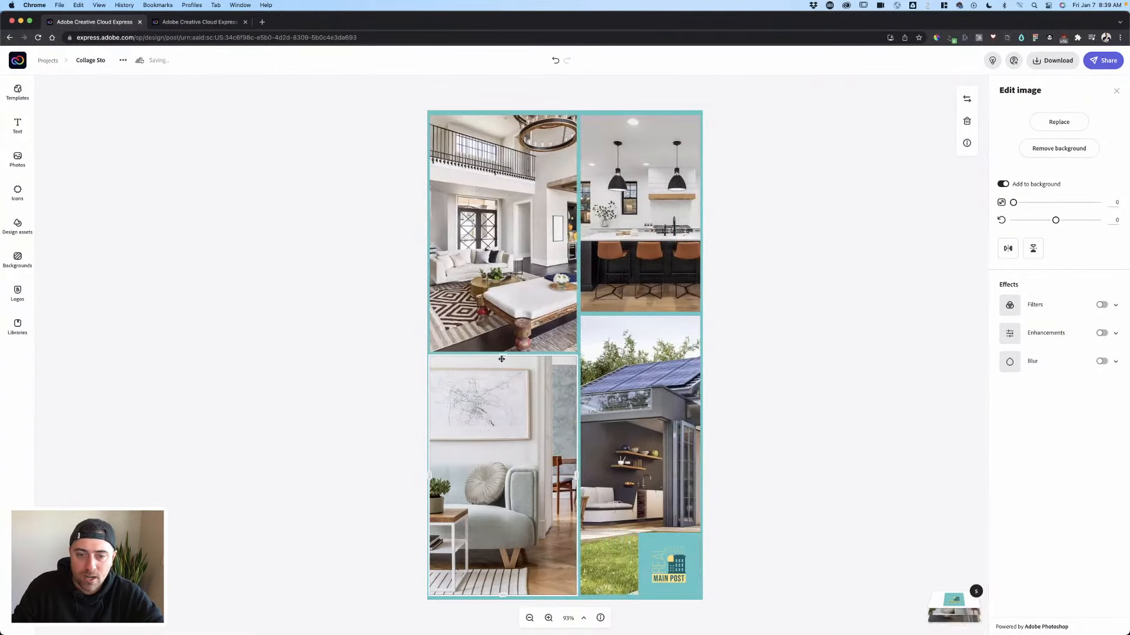
pyautogui.moveTo(503, 356); pyautogui.dragTo(506, 417)
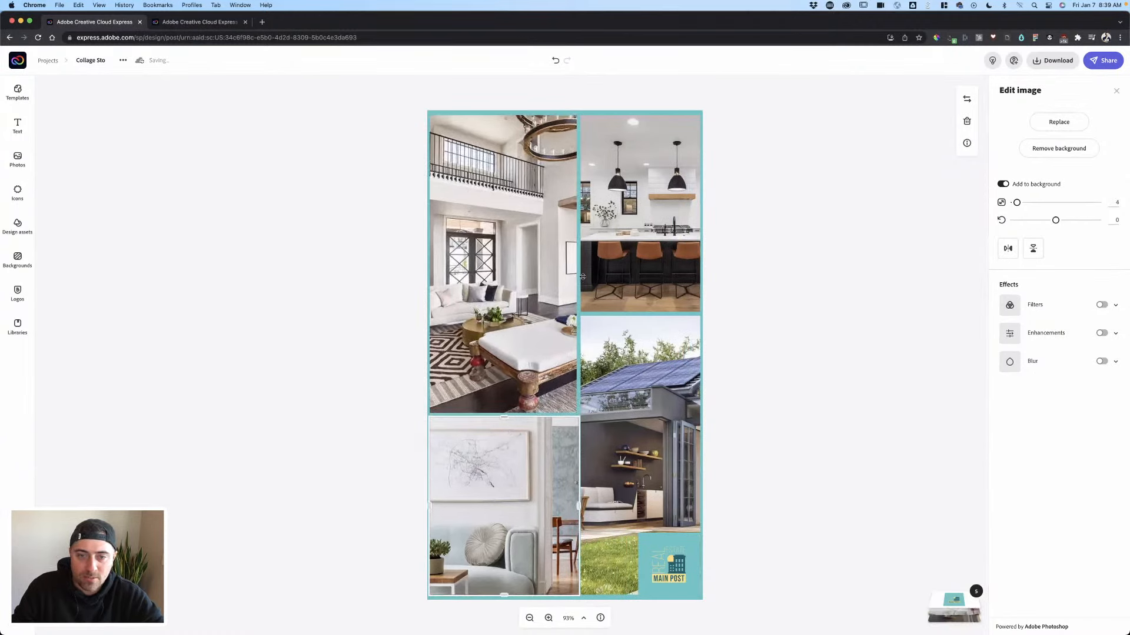
pyautogui.click(583, 235)
pyautogui.moveTo(578, 214)
pyautogui.mouseDown()
pyautogui.moveTo(517, 214)
pyautogui.moveTo(593, 214)
pyautogui.mouseUp()
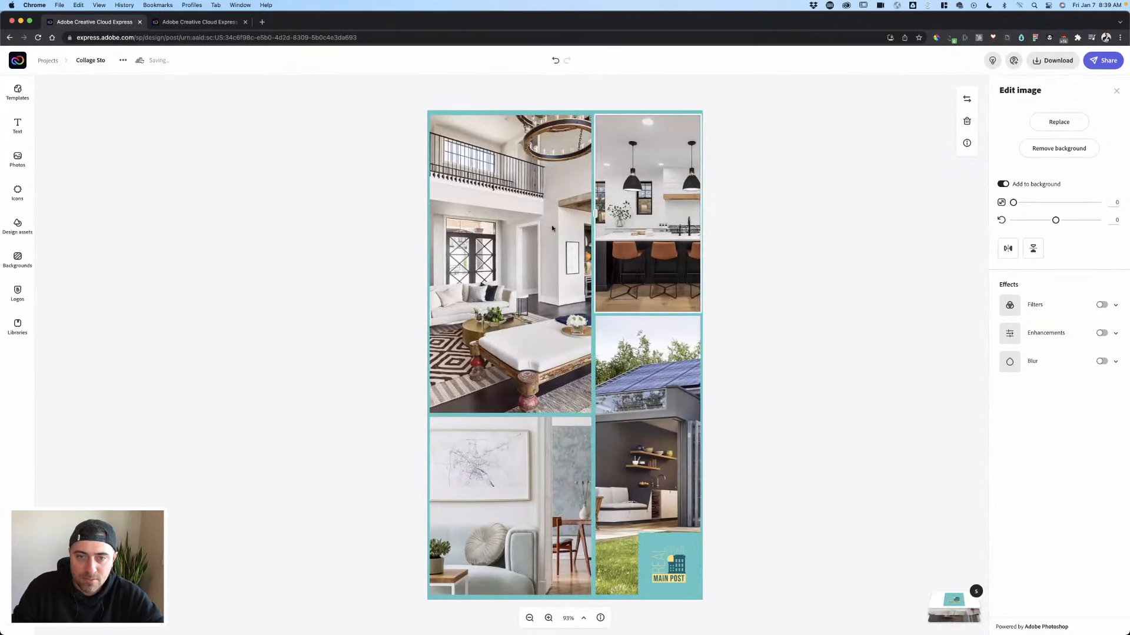
pyautogui.moveTo(557, 249); pyautogui.dragTo(505, 247)
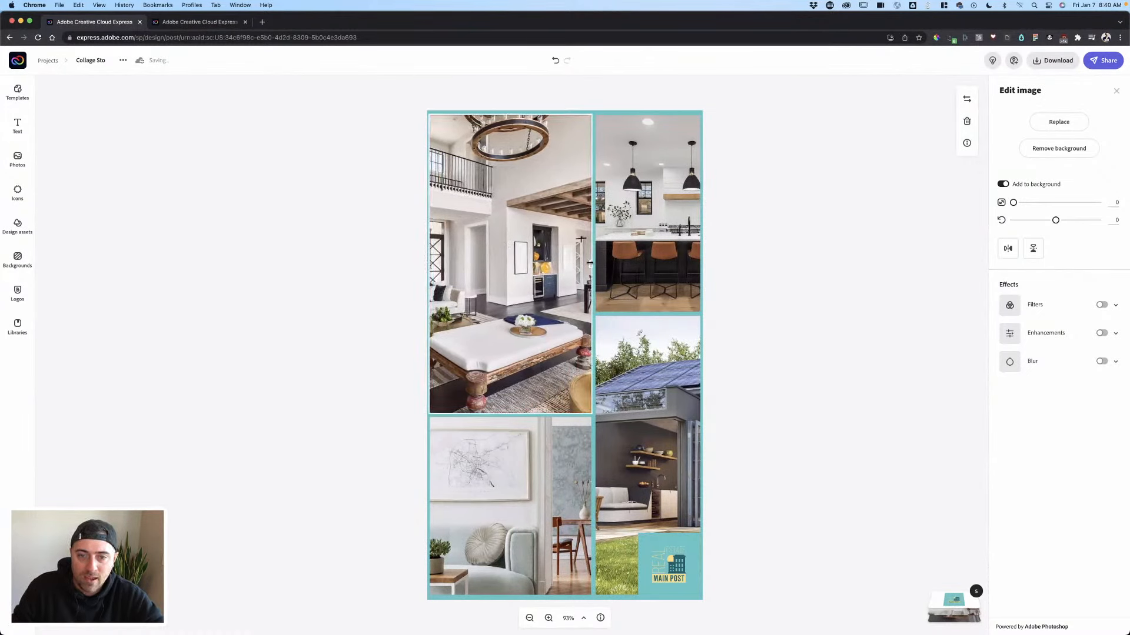
# - Zoom in on the kitchen photo and shorten its cell so the house cell grows taller
pyautogui.click(639, 381)
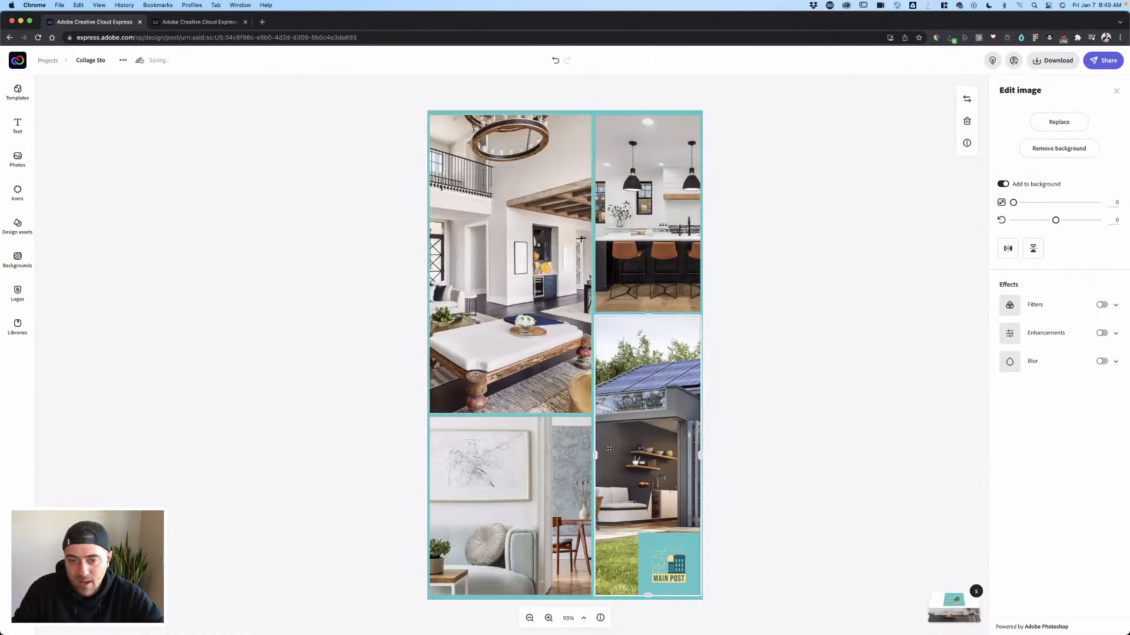
pyautogui.click(648, 319)
pyautogui.moveTo(648, 316); pyautogui.dragTo(614, 440)
pyautogui.moveTo(594, 496); pyautogui.dragTo(568, 493)
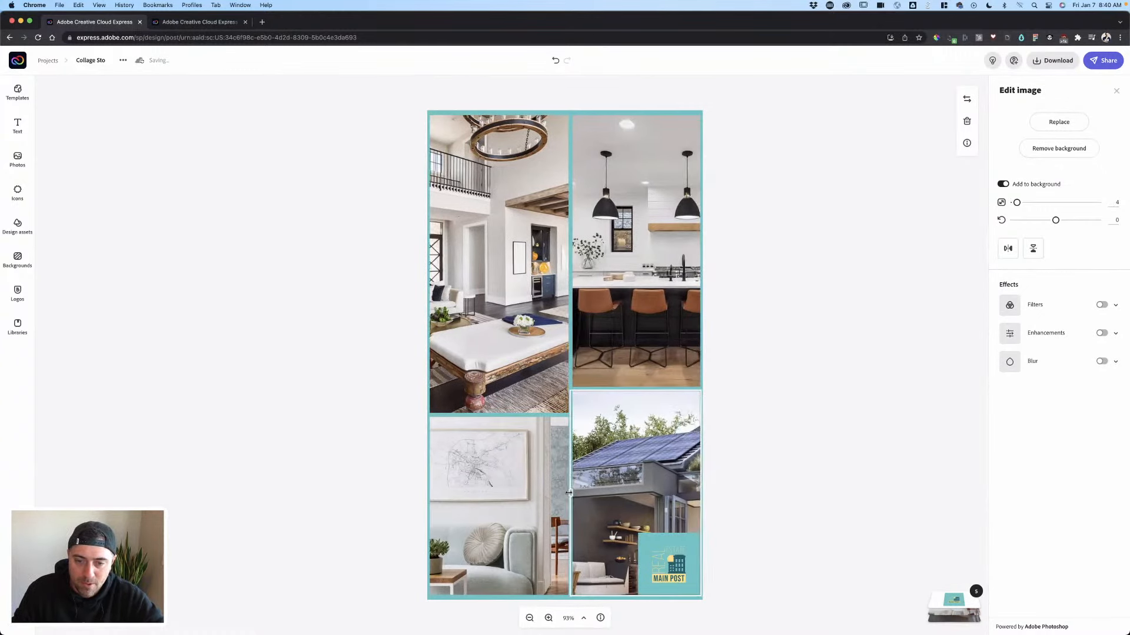
pyautogui.click(543, 498)
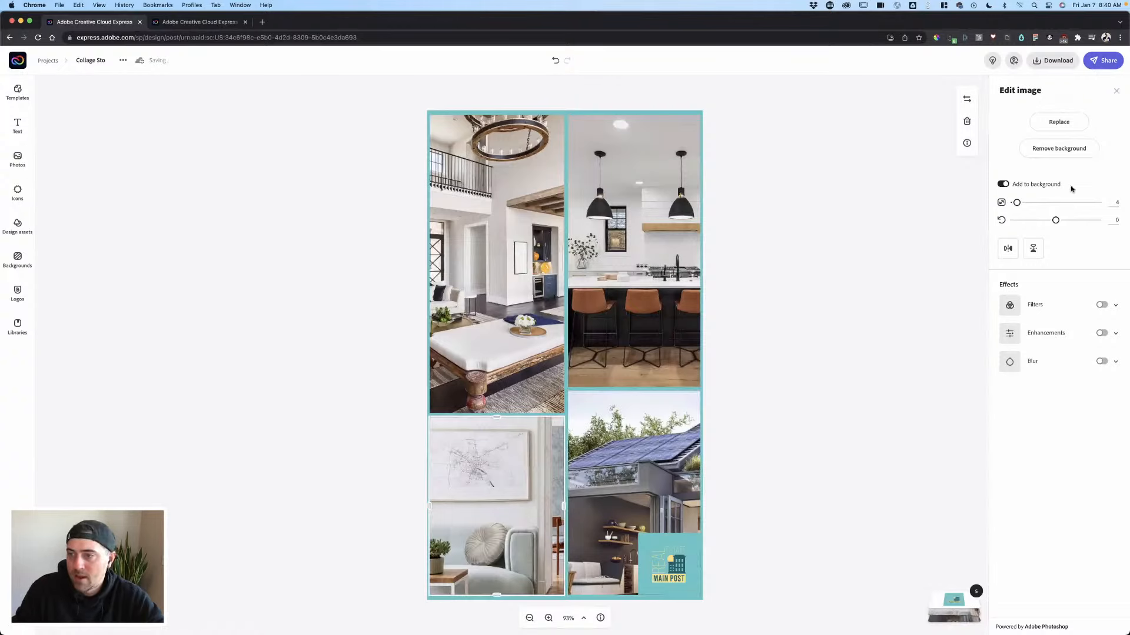
pyautogui.click(641, 202)
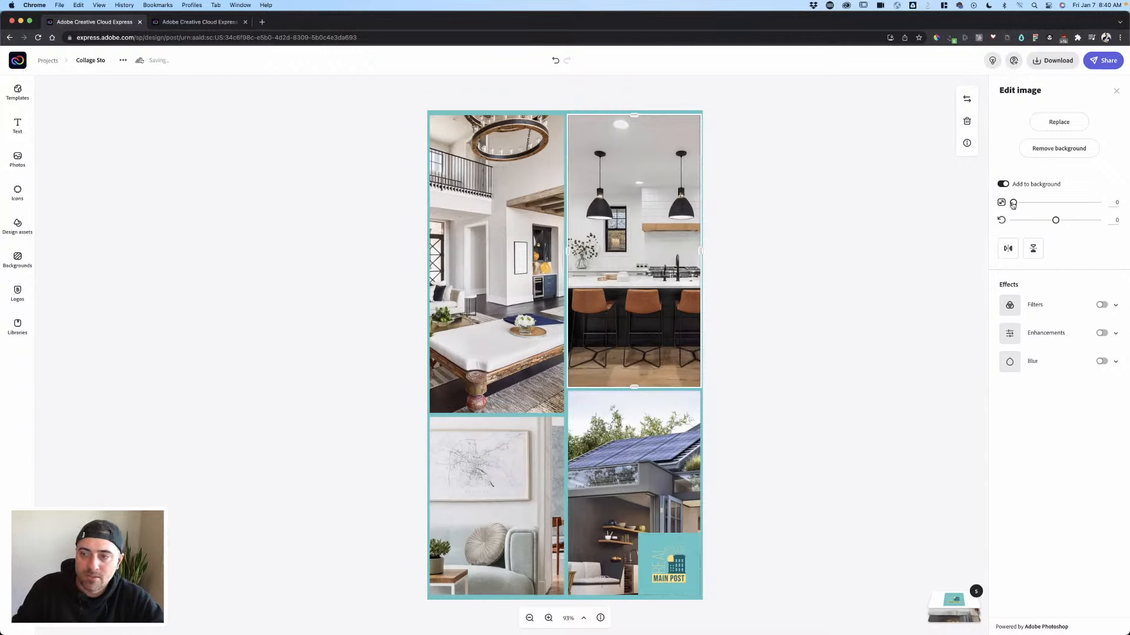
pyautogui.moveTo(1015, 203)
pyautogui.mouseDown()
pyautogui.moveTo(1033, 204)
pyautogui.moveTo(996, 204)
pyautogui.mouseUp()
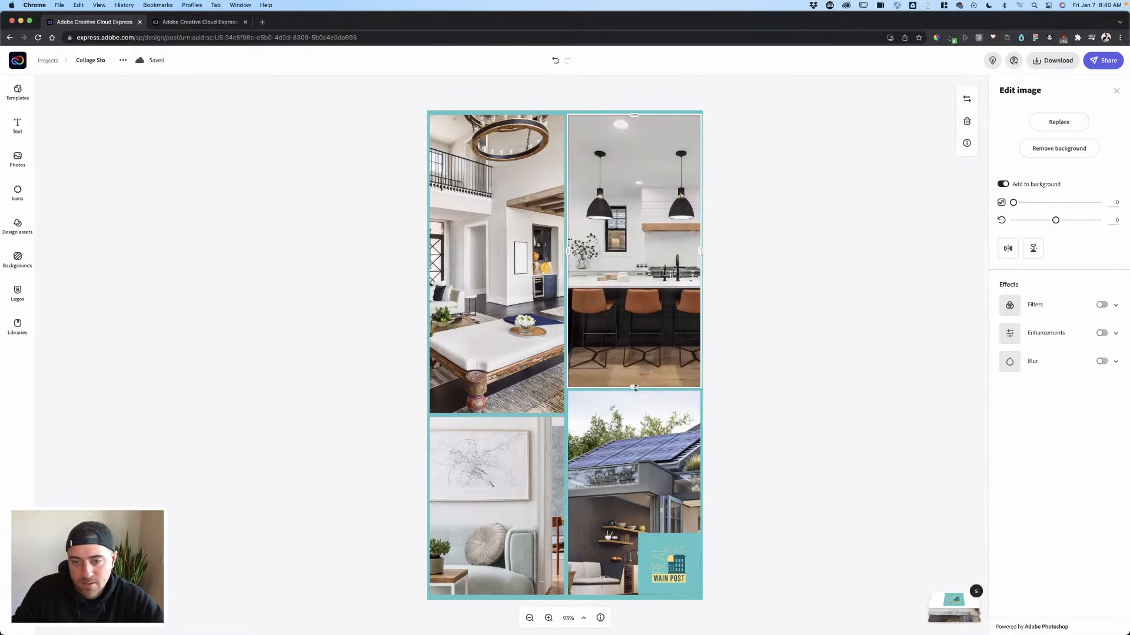
pyautogui.moveTo(635, 388); pyautogui.dragTo(630, 318)
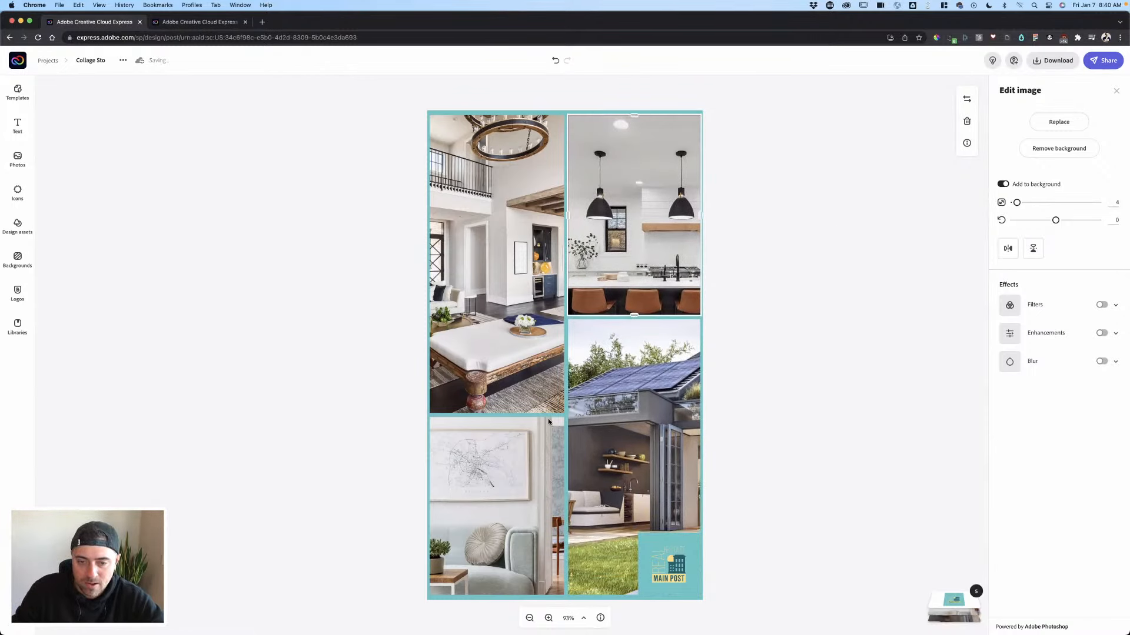
# - Shrink the living-room cell and raise the lower row's bottom, leaving teal space below
pyautogui.click(508, 419)
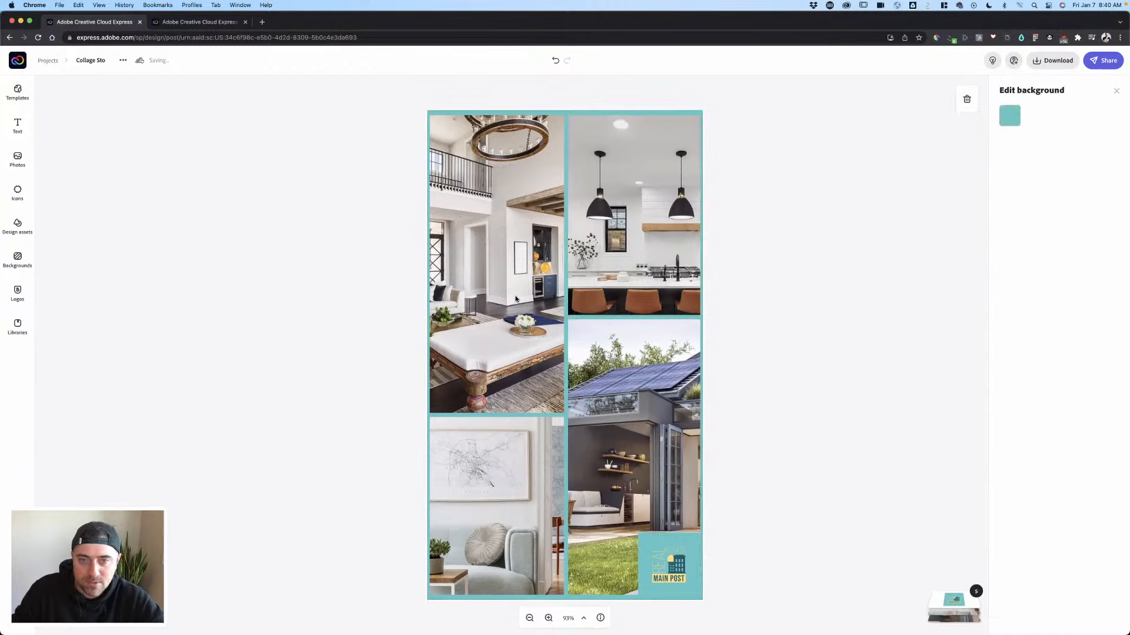
pyautogui.click(496, 412)
pyautogui.moveTo(499, 413); pyautogui.dragTo(497, 350)
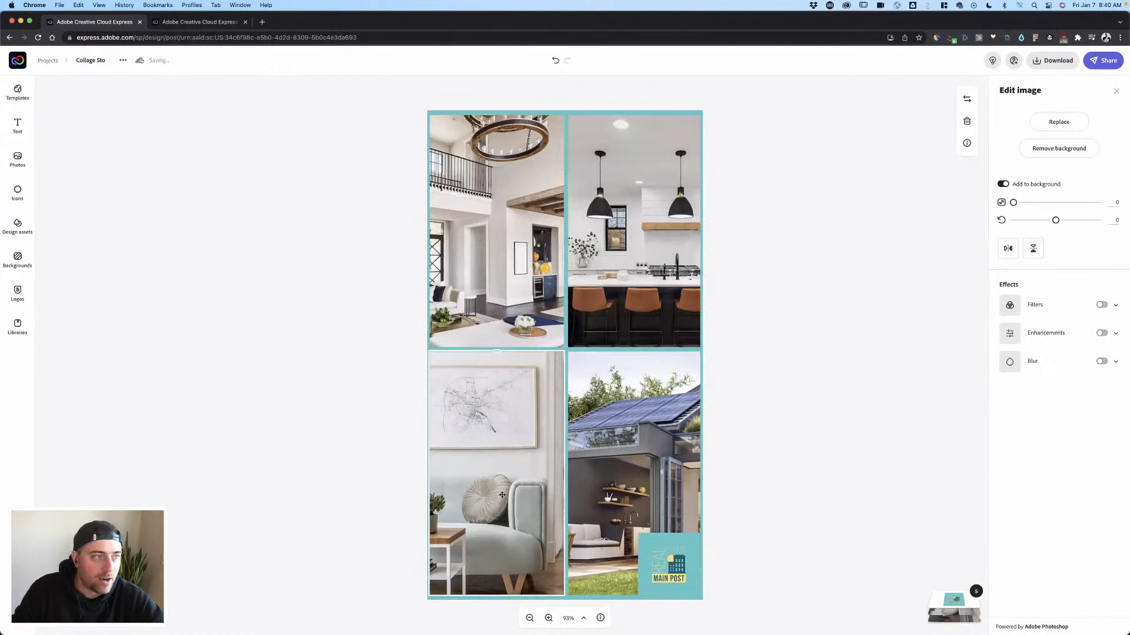
pyautogui.moveTo(503, 493); pyautogui.dragTo(566, 552)
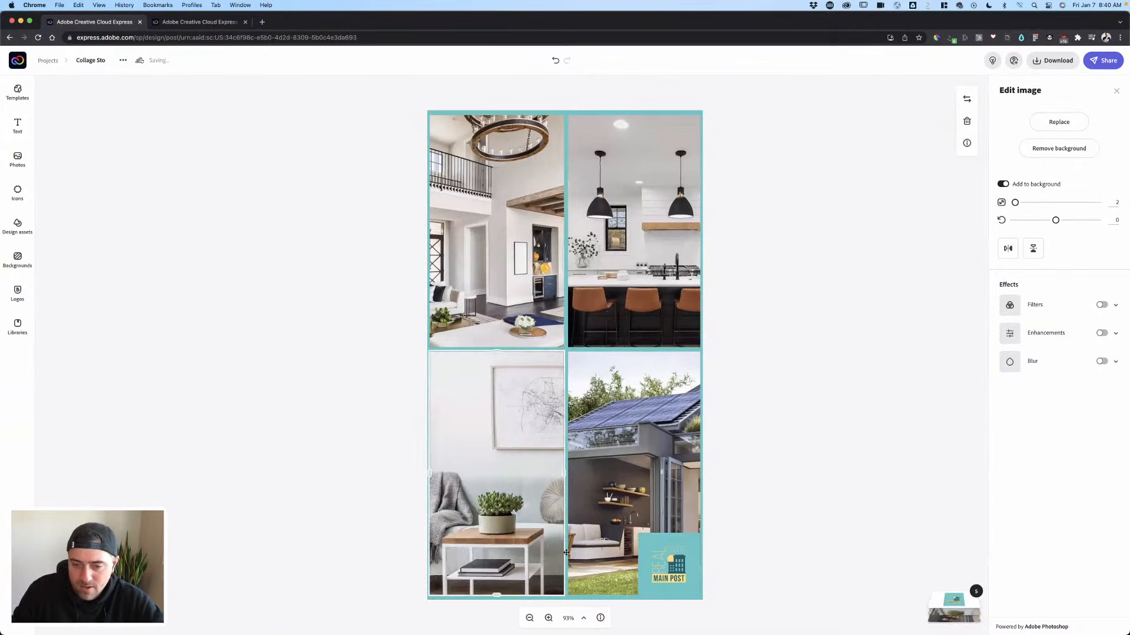
pyautogui.moveTo(497, 595); pyautogui.dragTo(507, 471)
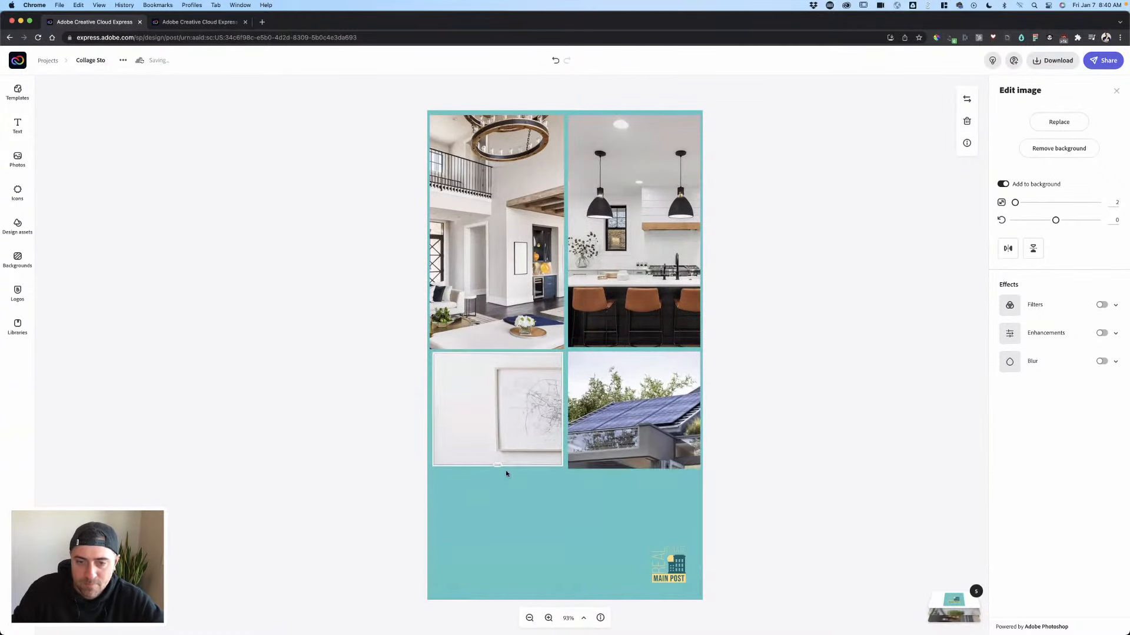
# - Move the row divider up, raise the lower row's edge, and zoom out the lower-left photo
pyautogui.click(603, 440)
pyautogui.moveTo(605, 348); pyautogui.dragTo(640, 242)
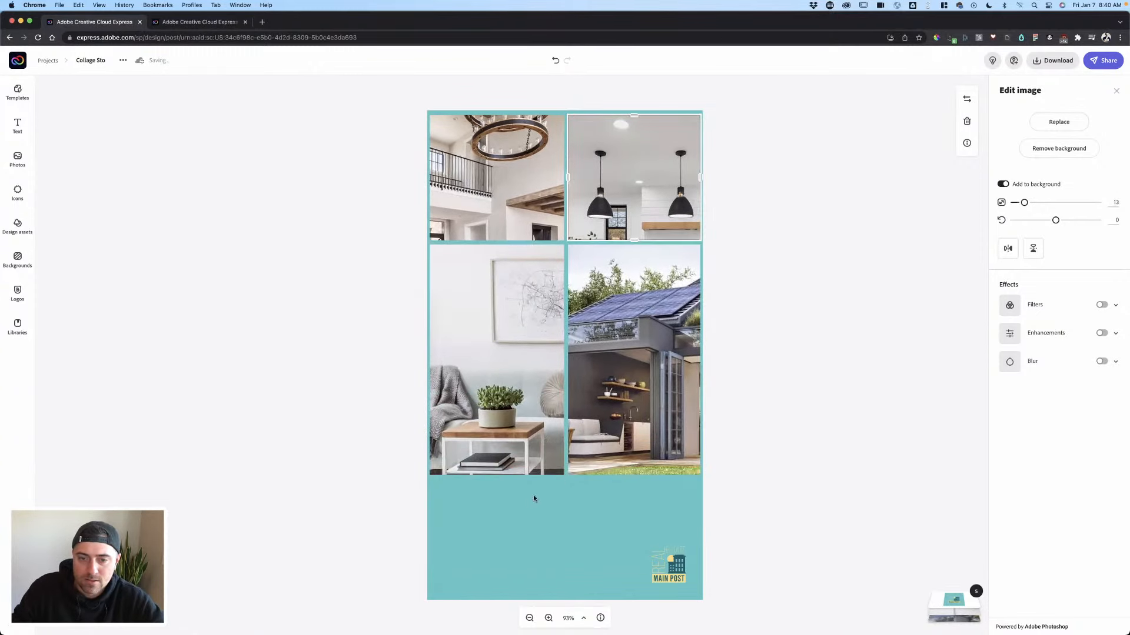
pyautogui.click(562, 471)
pyautogui.click(581, 480)
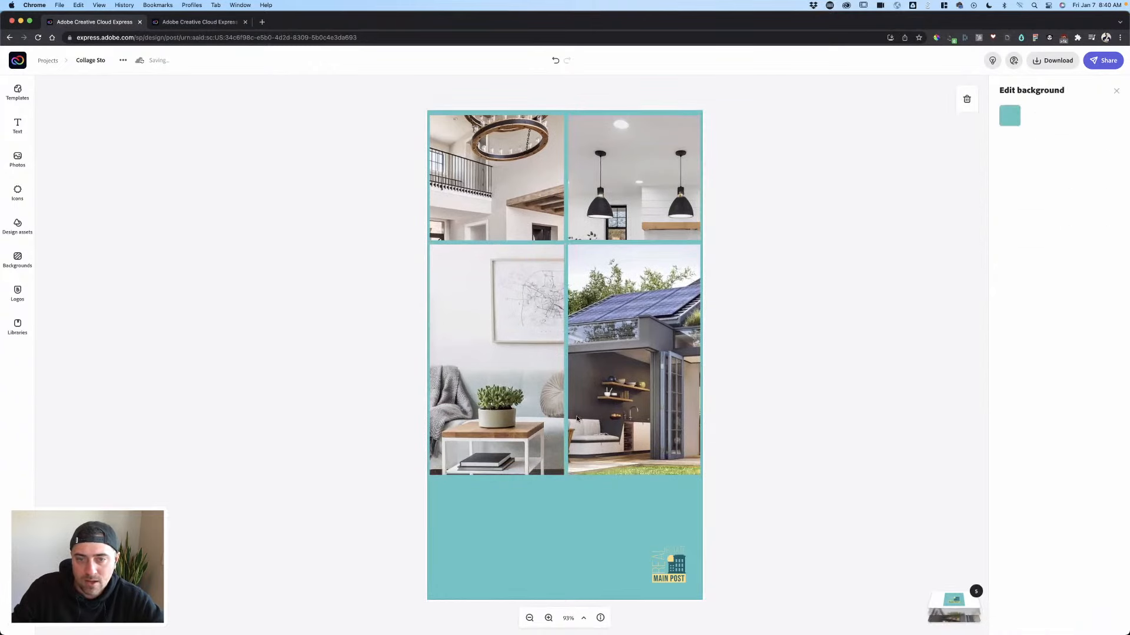
pyautogui.click(562, 470)
pyautogui.moveTo(496, 476); pyautogui.dragTo(497, 450)
pyautogui.moveTo(1017, 203); pyautogui.dragTo(994, 202)
pyautogui.click(674, 386)
# - Shift the kitchen photo left and swap the house photo into the upper-left cell
pyautogui.click(496, 183)
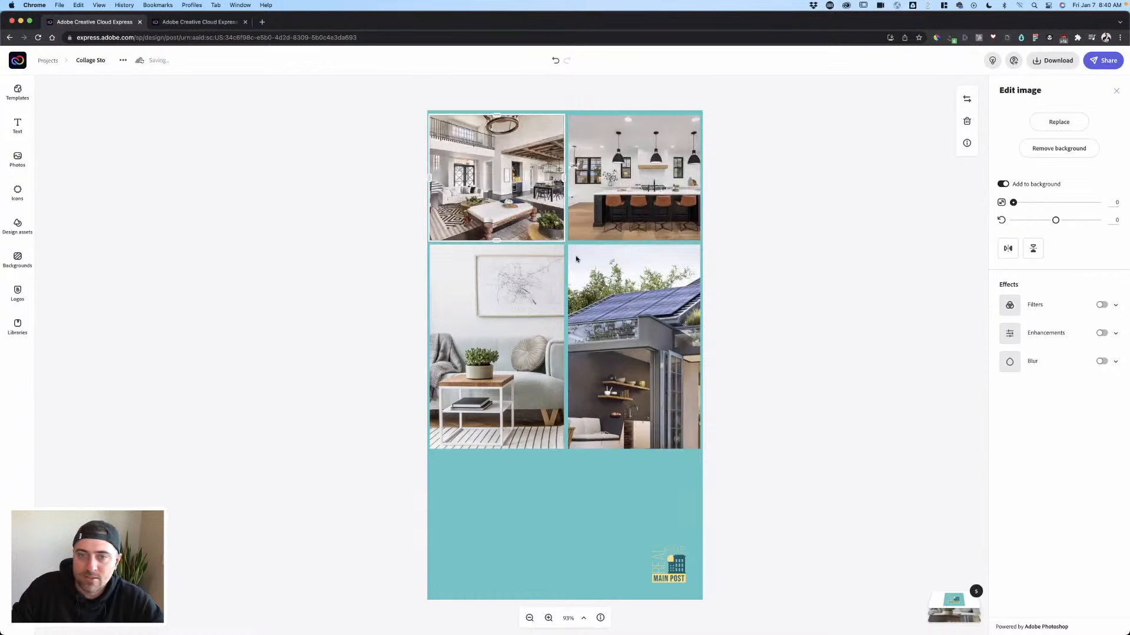
pyautogui.moveTo(654, 224); pyautogui.dragTo(632, 226)
pyautogui.click(637, 425)
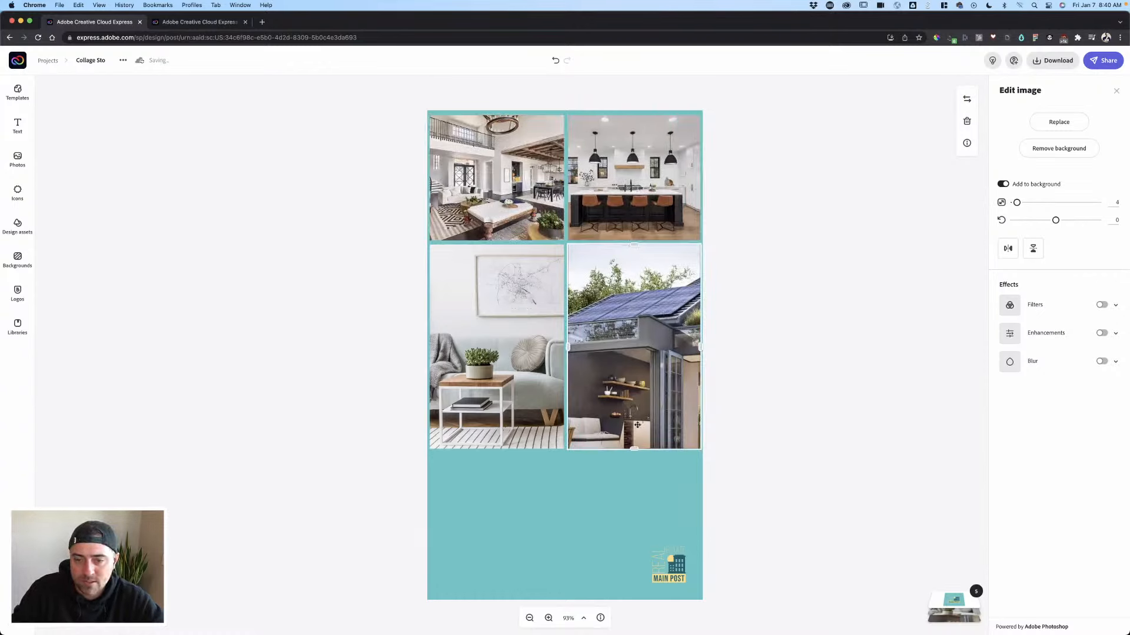
pyautogui.moveTo(638, 329); pyautogui.dragTo(497, 177)
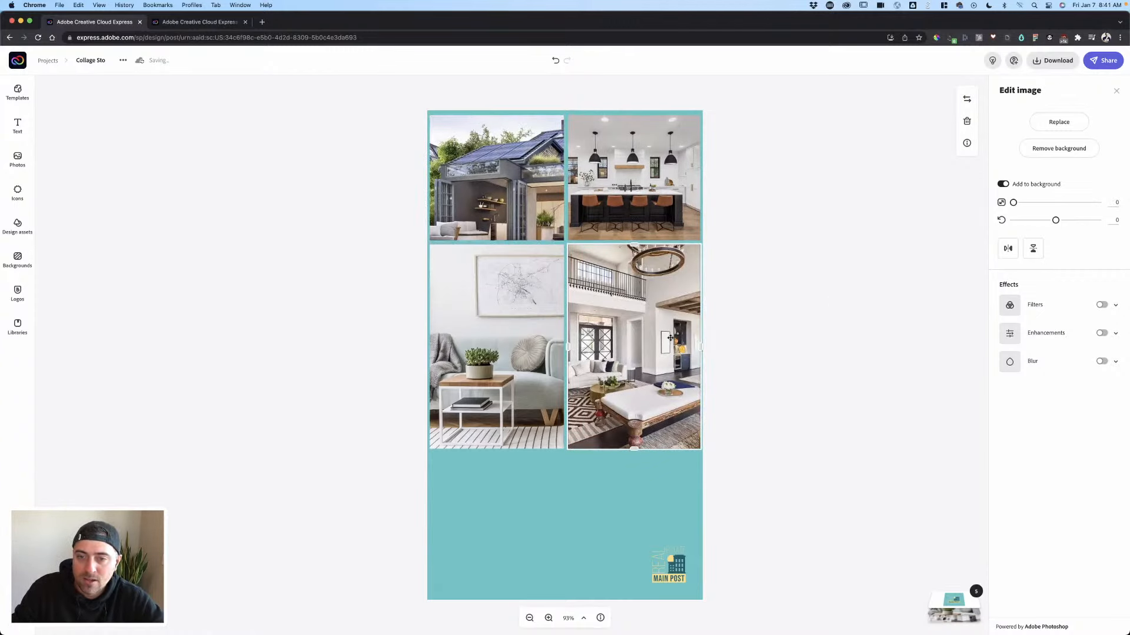
pyautogui.click(804, 297)
# - Swap the living-room photo with the kitchen and move the house photo to the lower-left cell
pyautogui.click(500, 349)
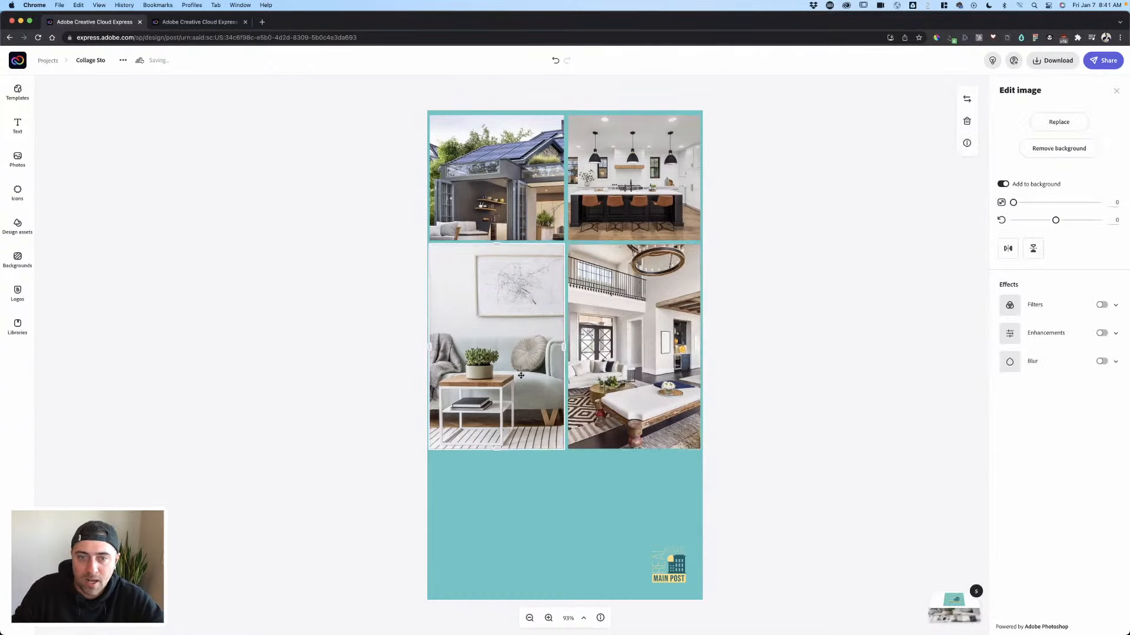
pyautogui.moveTo(520, 375); pyautogui.dragTo(581, 200)
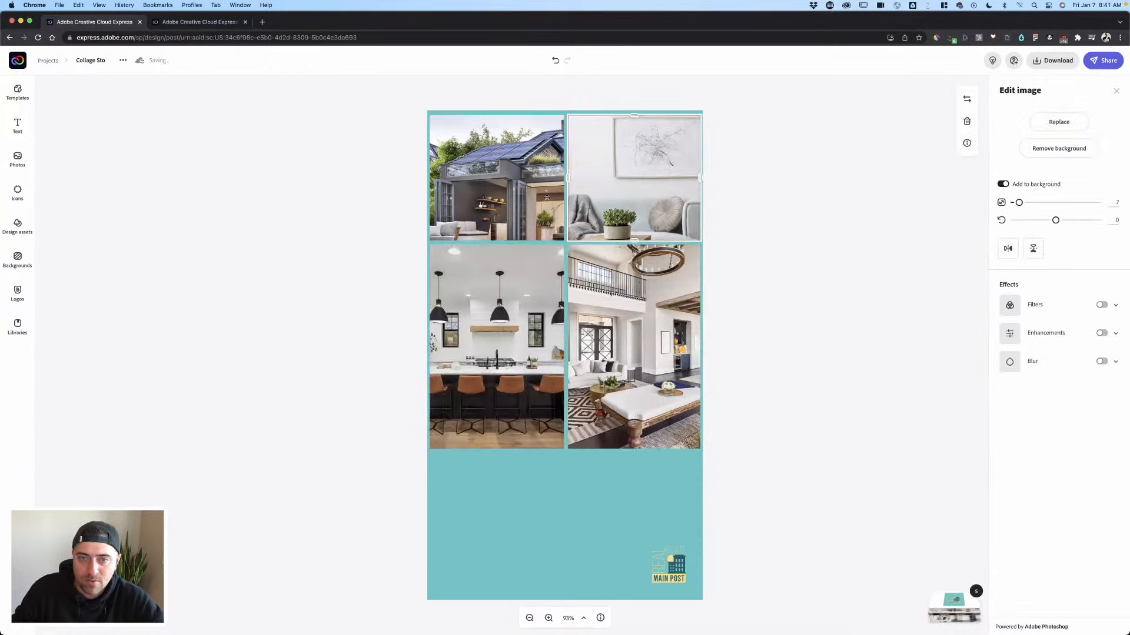
pyautogui.moveTo(493, 190); pyautogui.dragTo(475, 352)
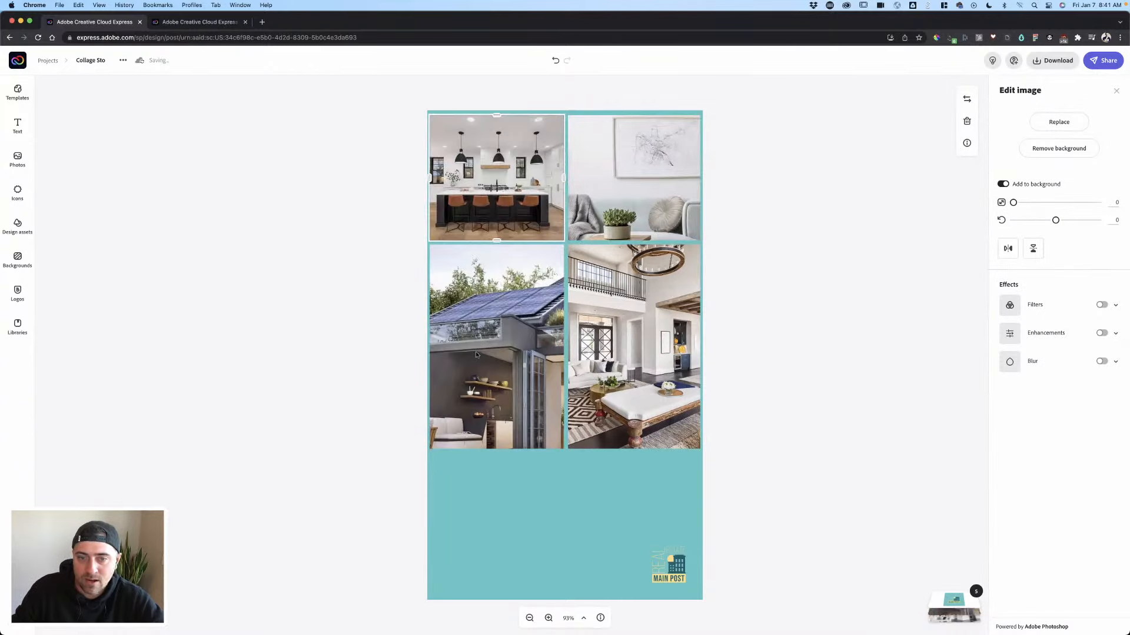
pyautogui.moveTo(1017, 203); pyautogui.dragTo(958, 211)
pyautogui.moveTo(507, 312); pyautogui.dragTo(518, 308)
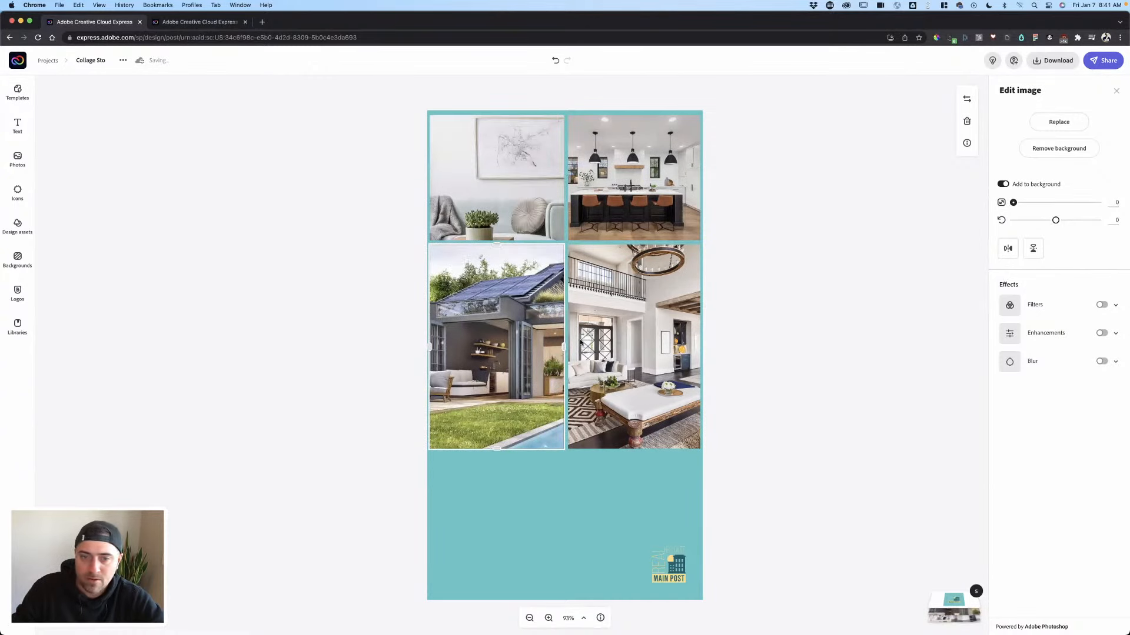
# - Pan the pool house photo to show the house front and pool
pyautogui.moveTo(464, 363); pyautogui.dragTo(374, 360)
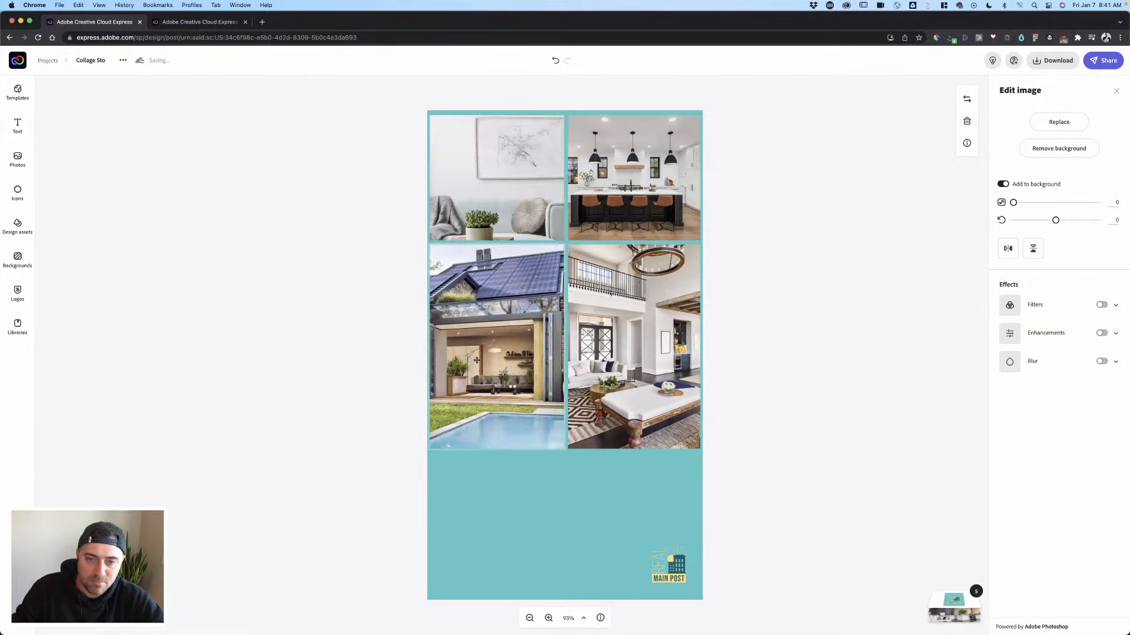
pyautogui.moveTo(517, 364); pyautogui.dragTo(513, 365)
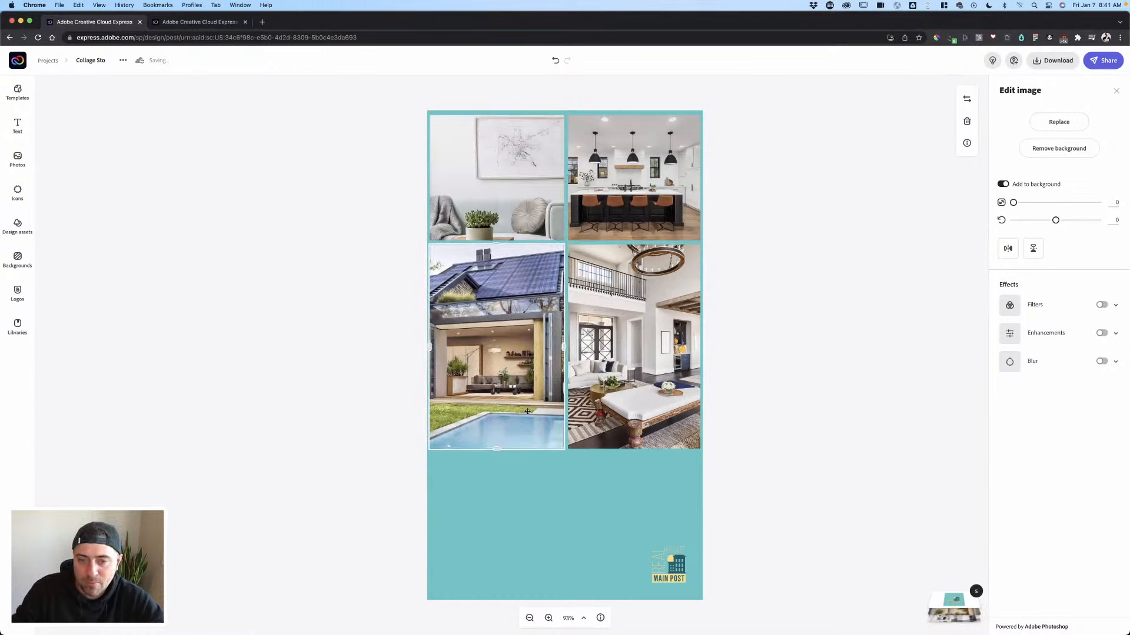
pyautogui.click(817, 320)
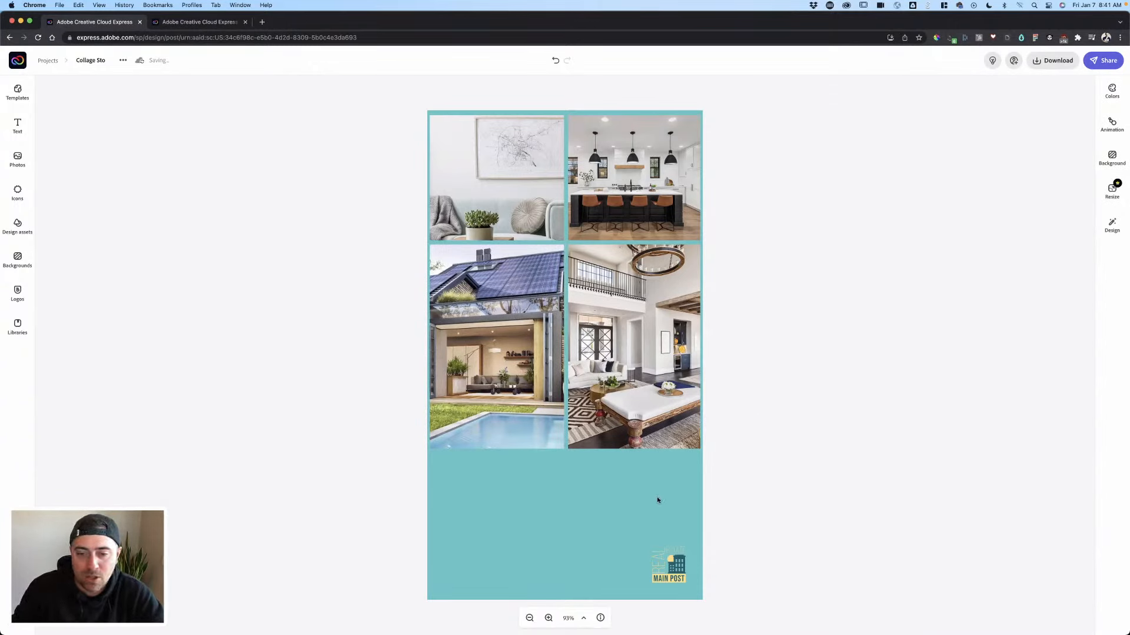
pyautogui.click(488, 471)
pyautogui.click(918, 373)
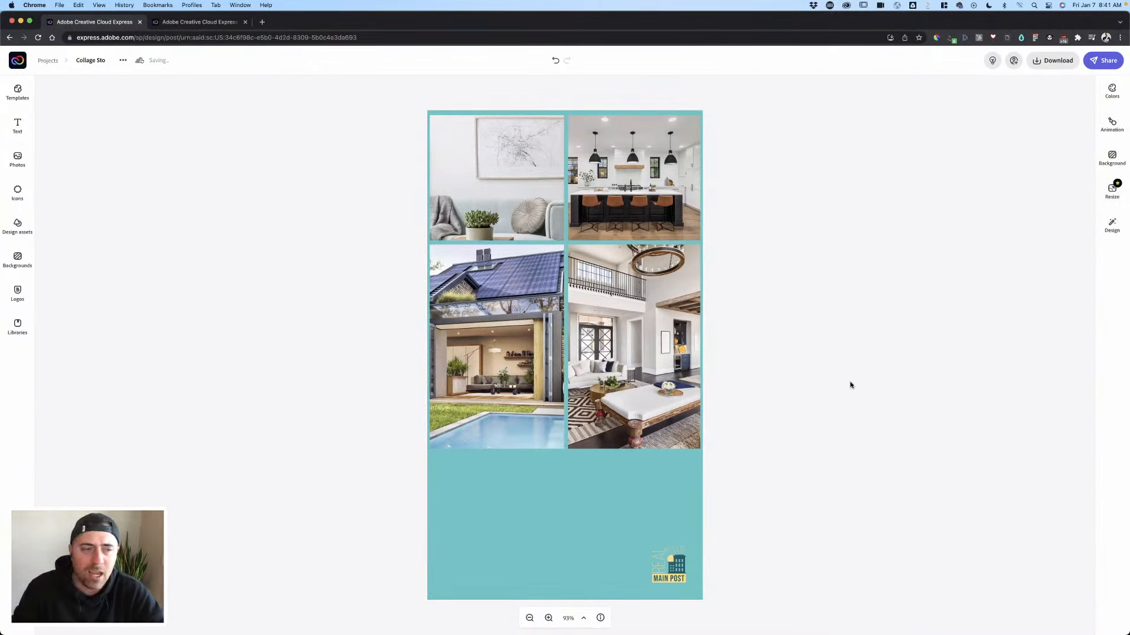
# - Add a text box reading 'Open House' to the story
pyautogui.click(18, 126)
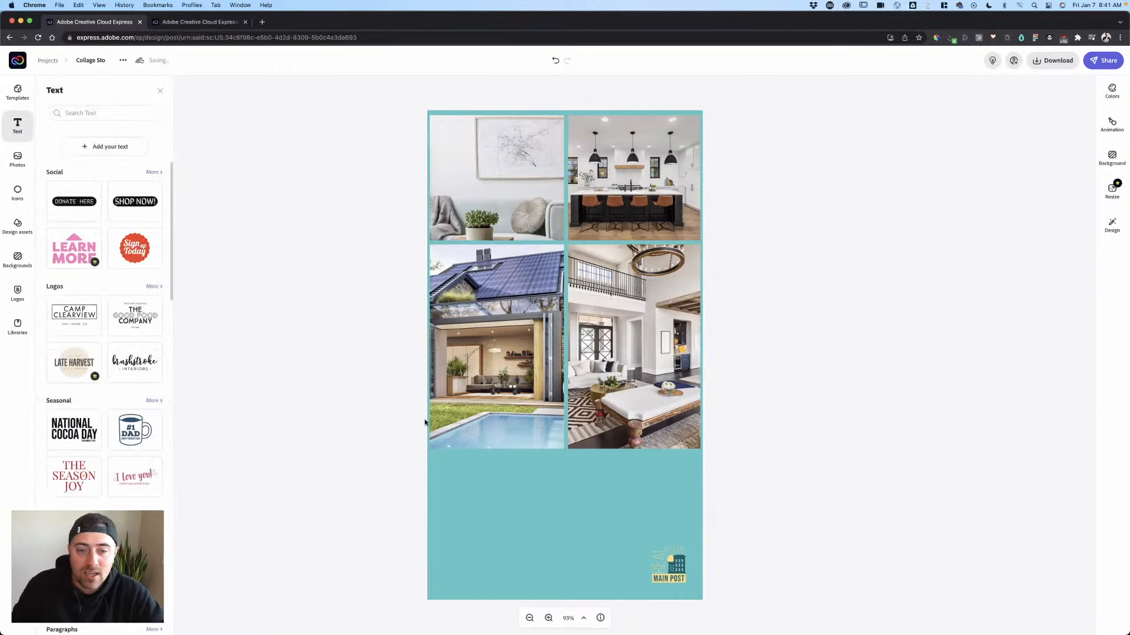
pyautogui.click(109, 147)
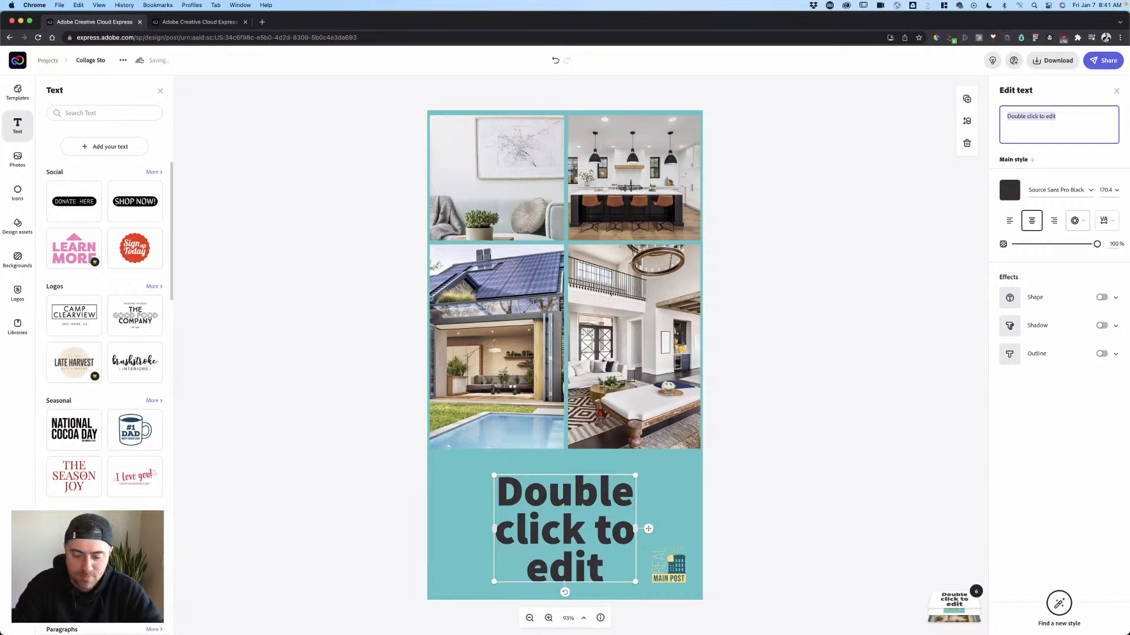
pyautogui.write('Open House')
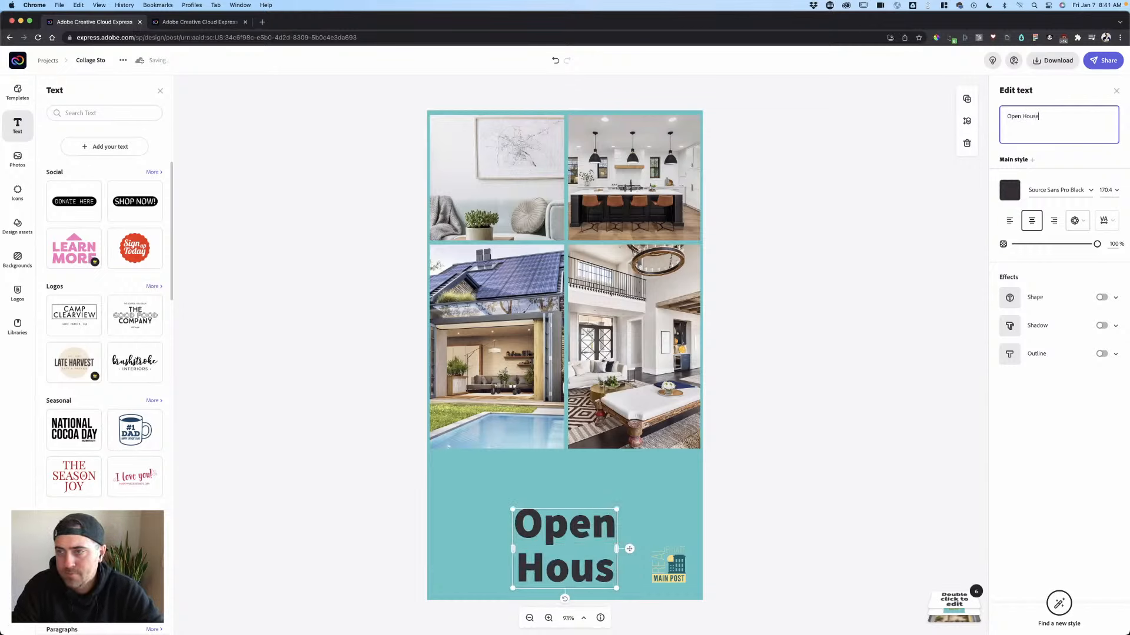
pyautogui.press('Return')
pyautogui.write('S')
pyautogui.press('BackSpace')
pyautogui.press('BackSpace')
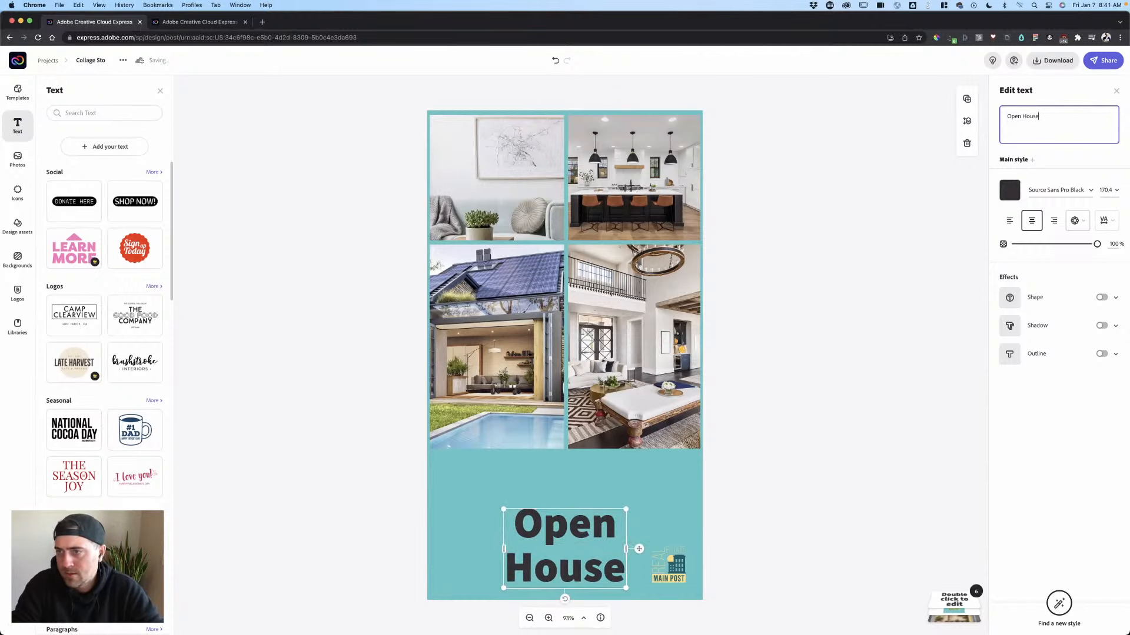
# - Browse the colour and font choices for the Open House text
pyautogui.click(1010, 192)
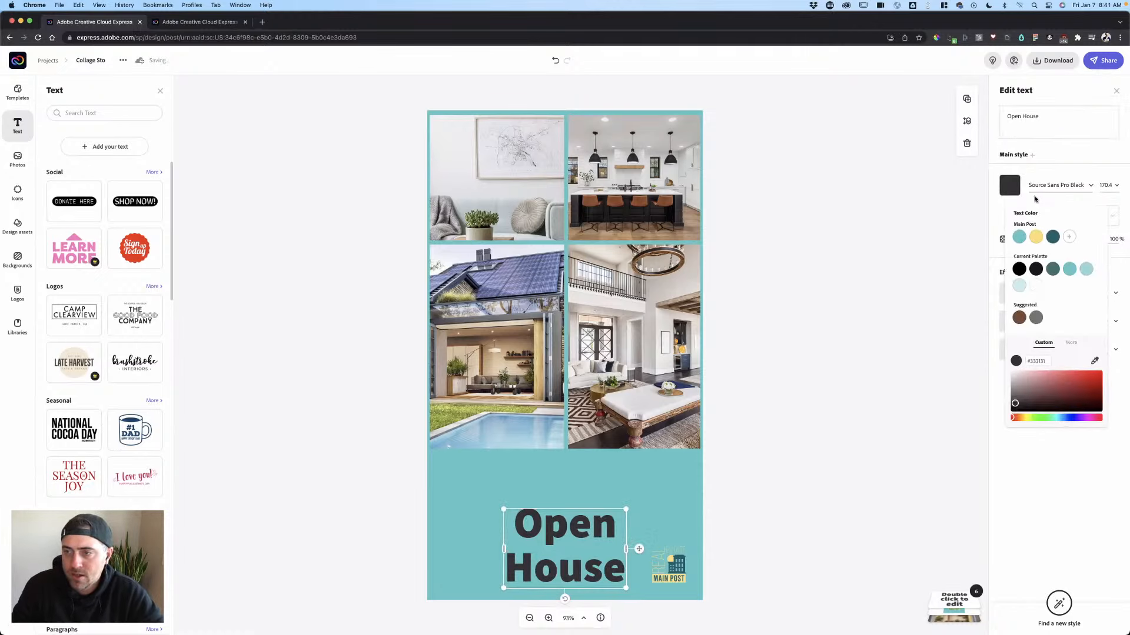
pyautogui.click(1060, 182)
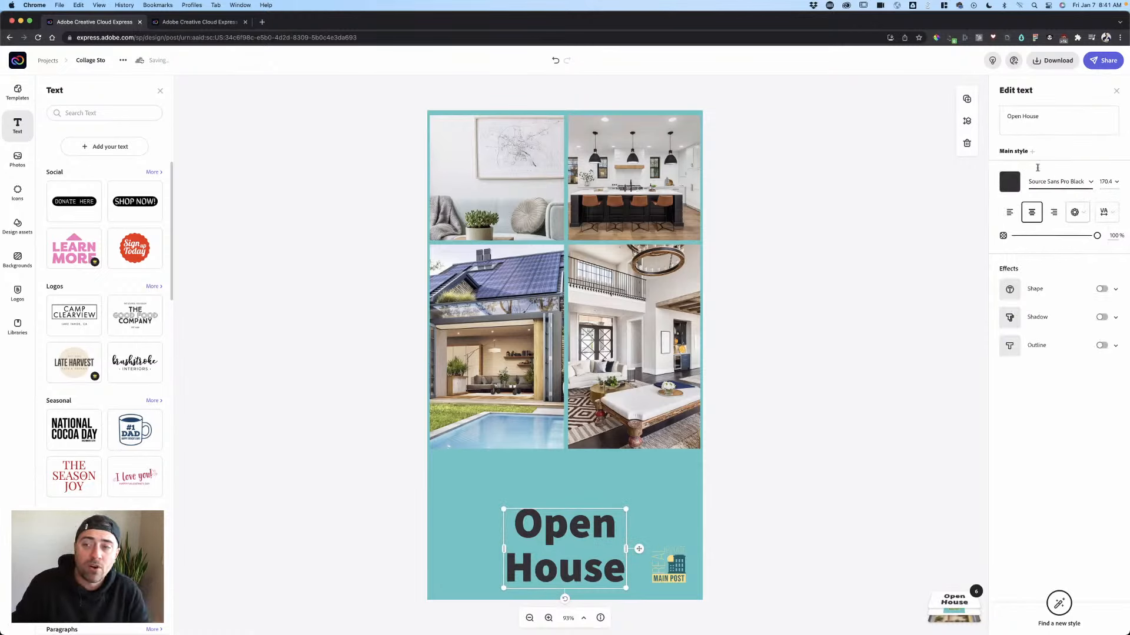
pyautogui.click(1059, 182)
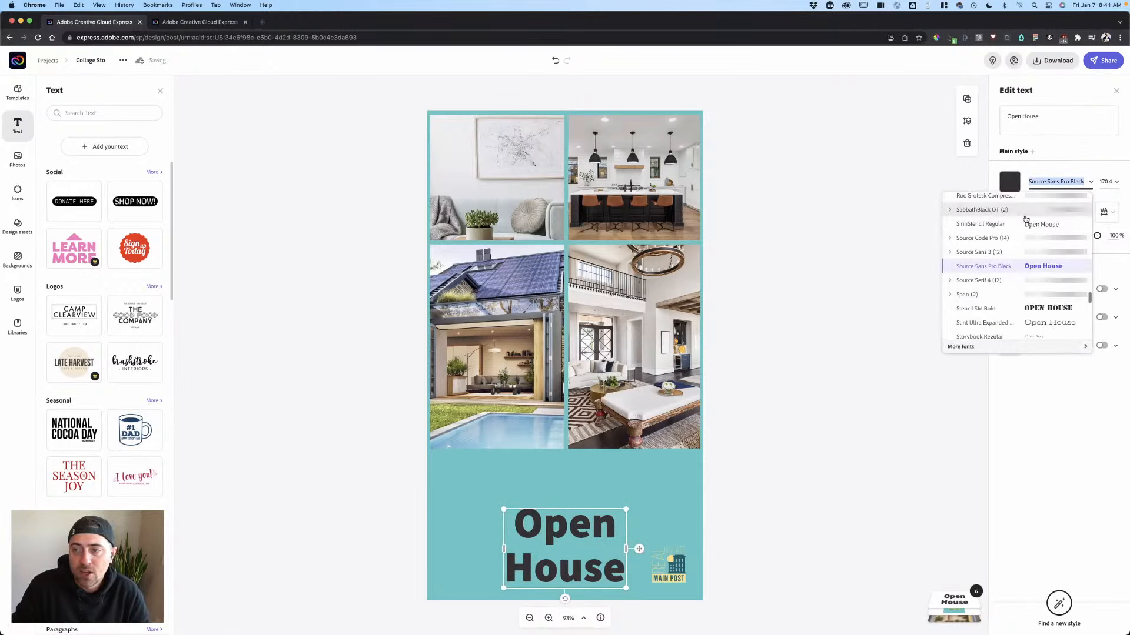
pyautogui.scroll(10, 1023, 216)
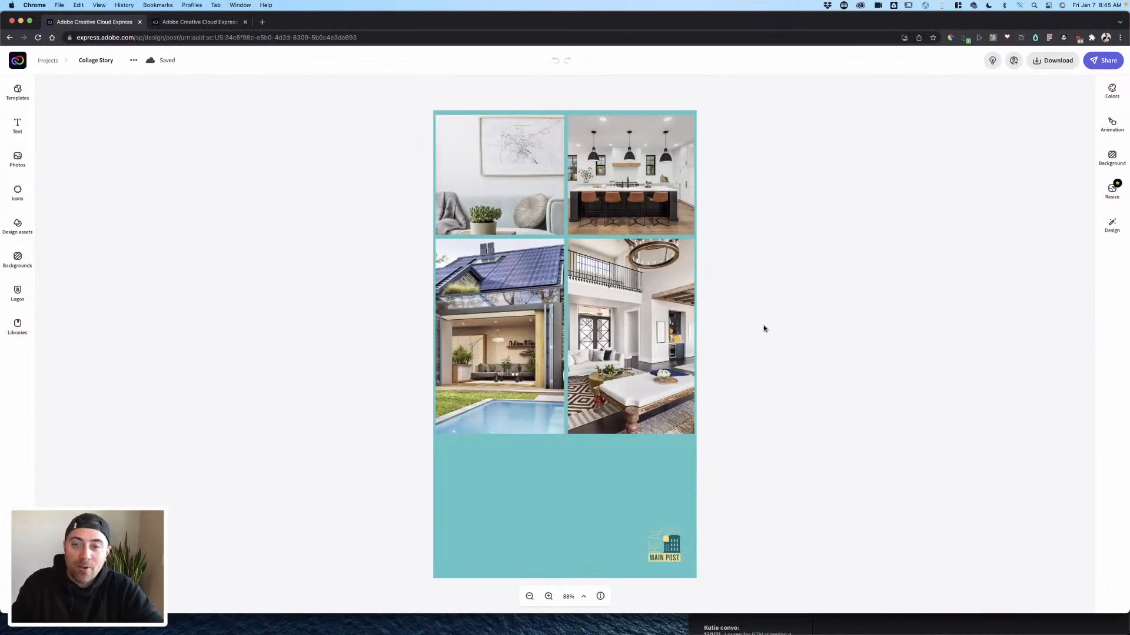
# - Add a new text box reading 'Open House'
pyautogui.click(17, 125)
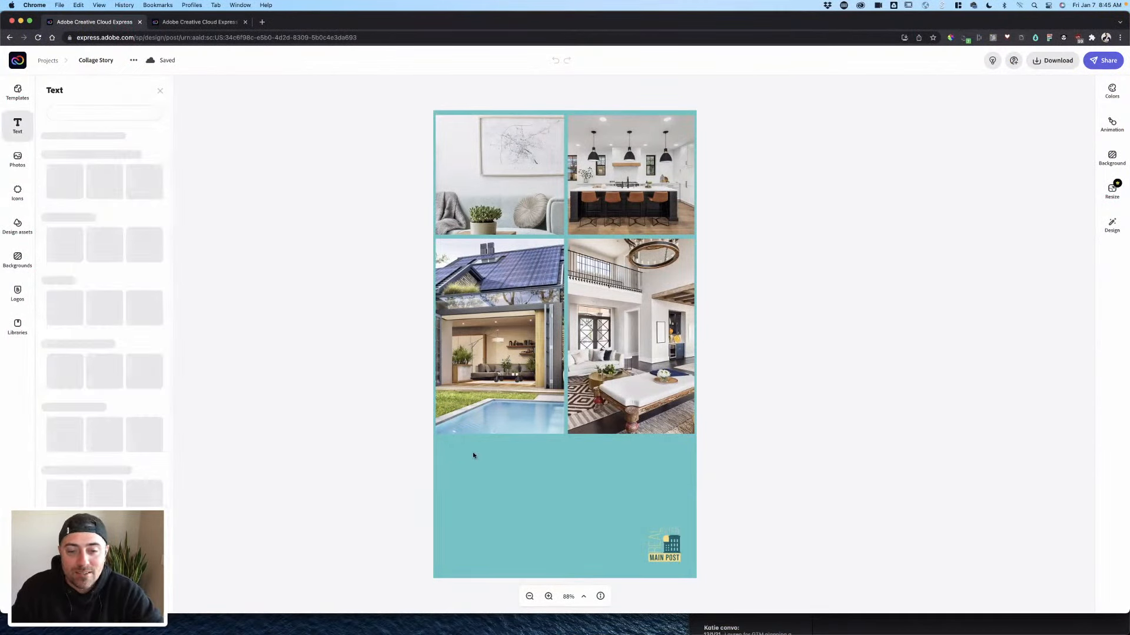
pyautogui.click(482, 456)
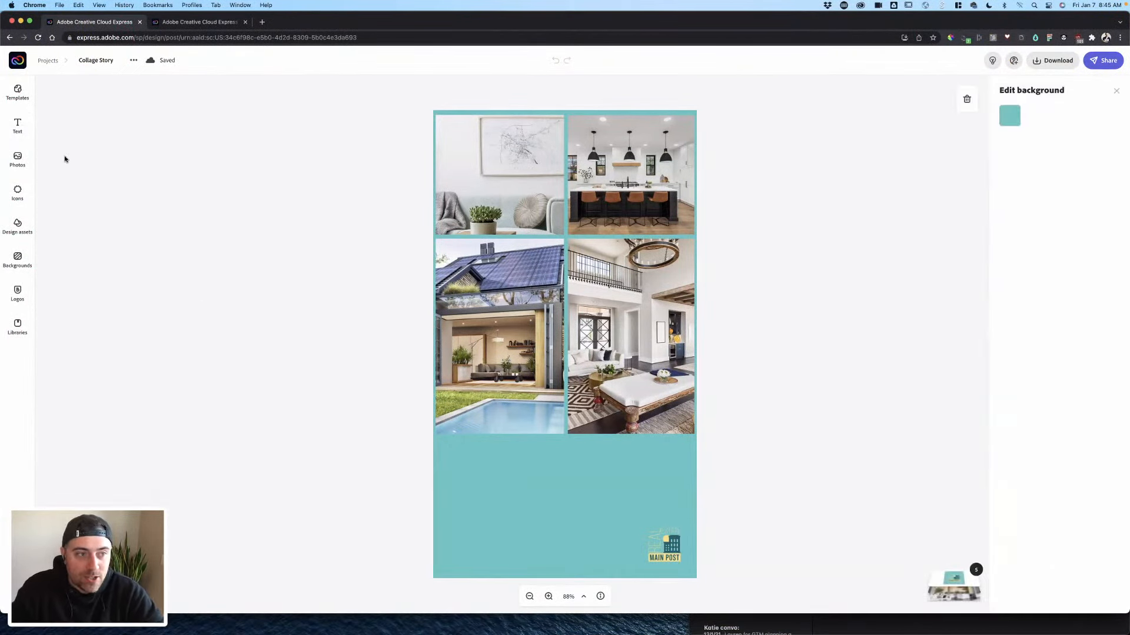
pyautogui.click(21, 127)
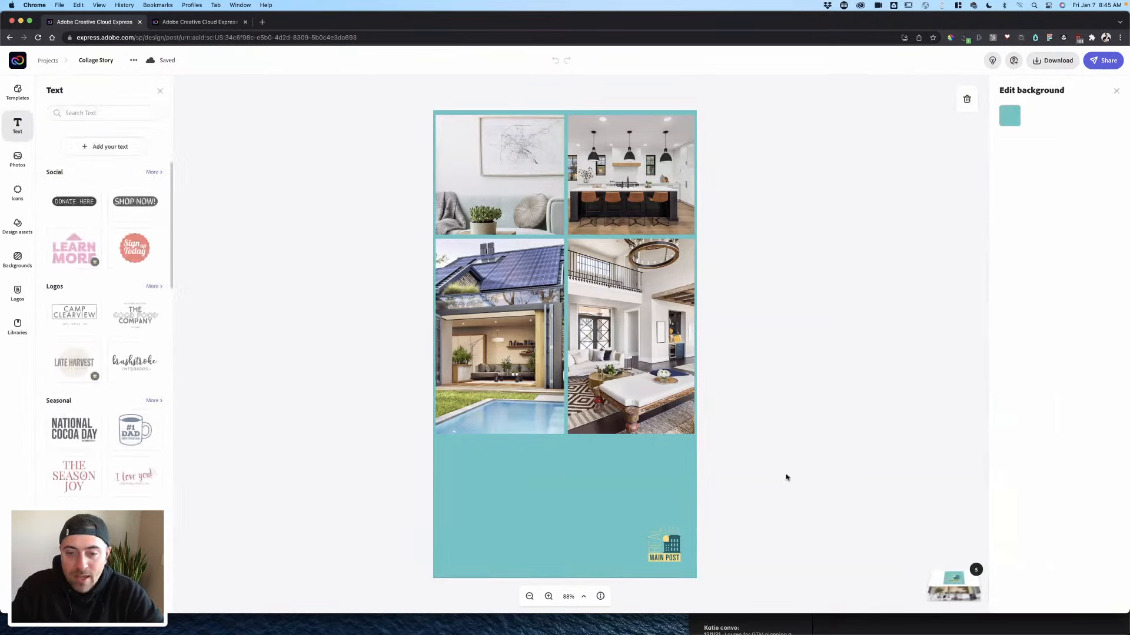
pyautogui.click(118, 148)
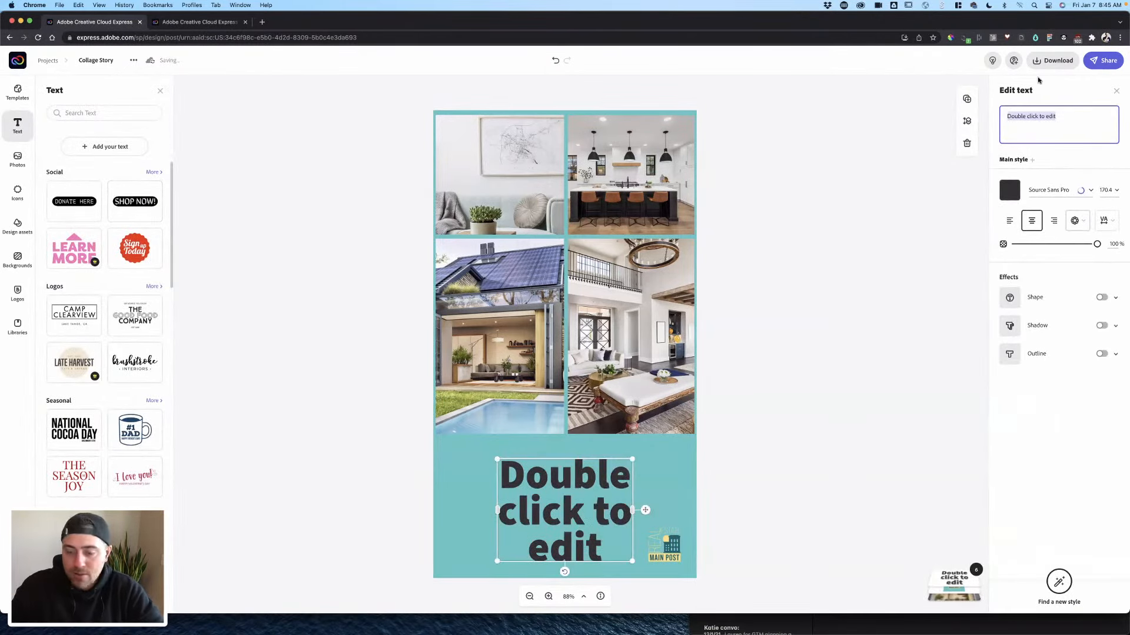
pyautogui.write('O')
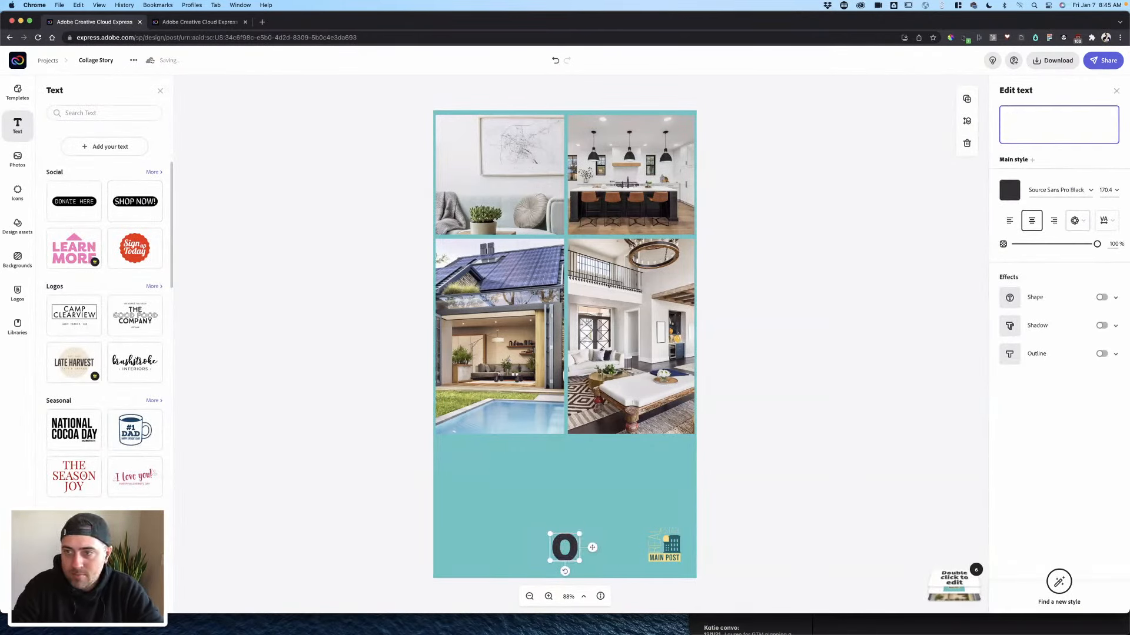
pyautogui.write('pen House')
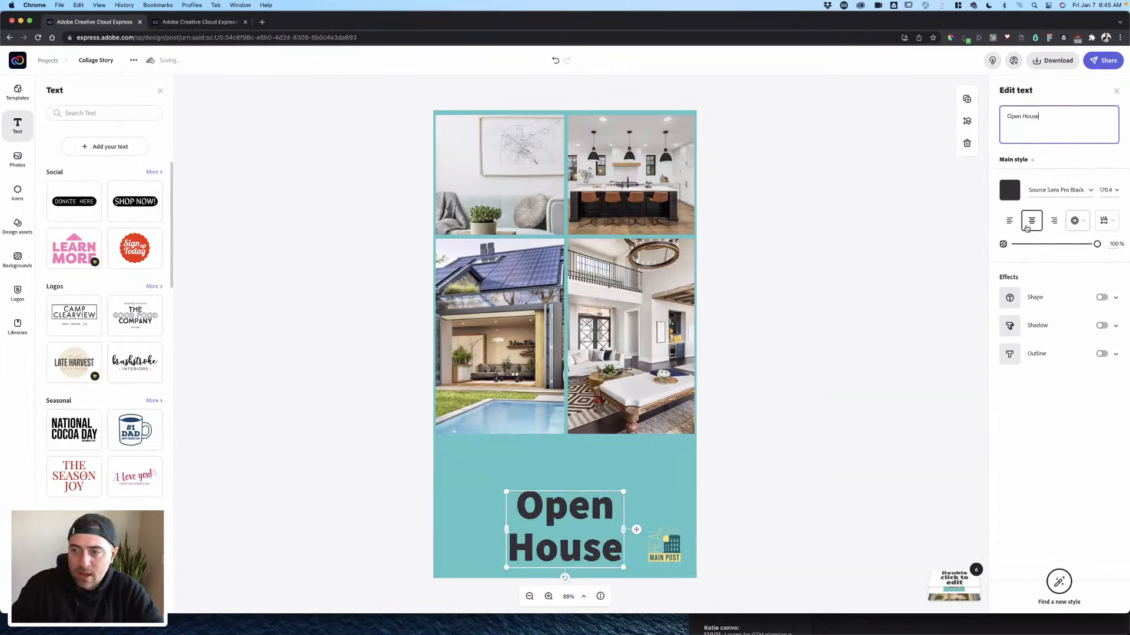
# - Put the Open House text on a plain yellow rectangle shape and move it up below the photos
pyautogui.click(1009, 299)
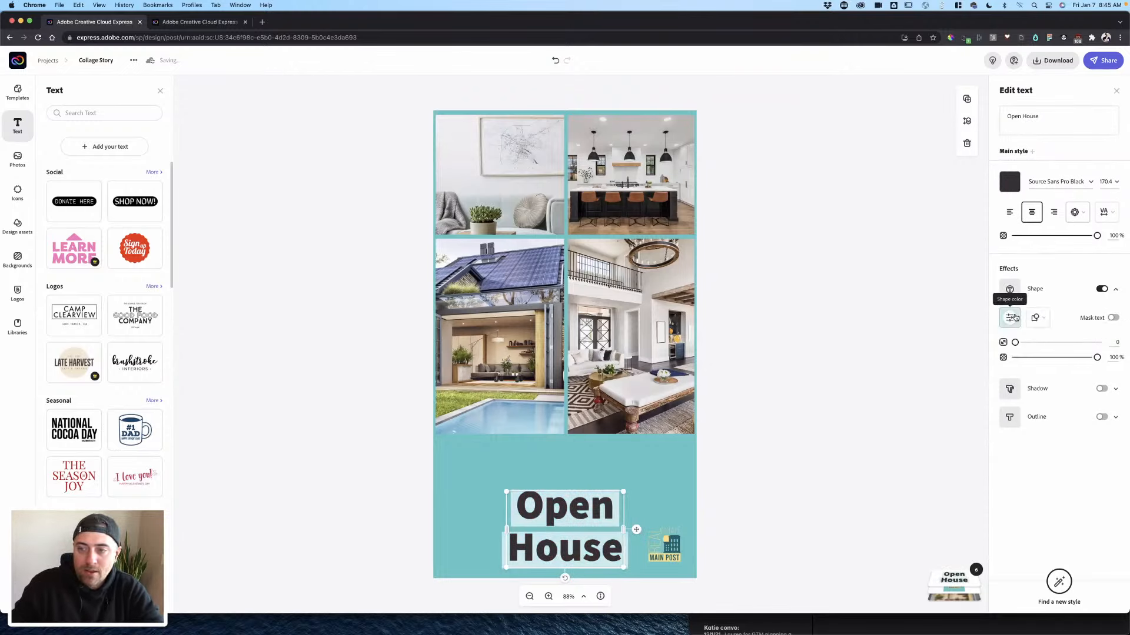
pyautogui.click(1009, 317)
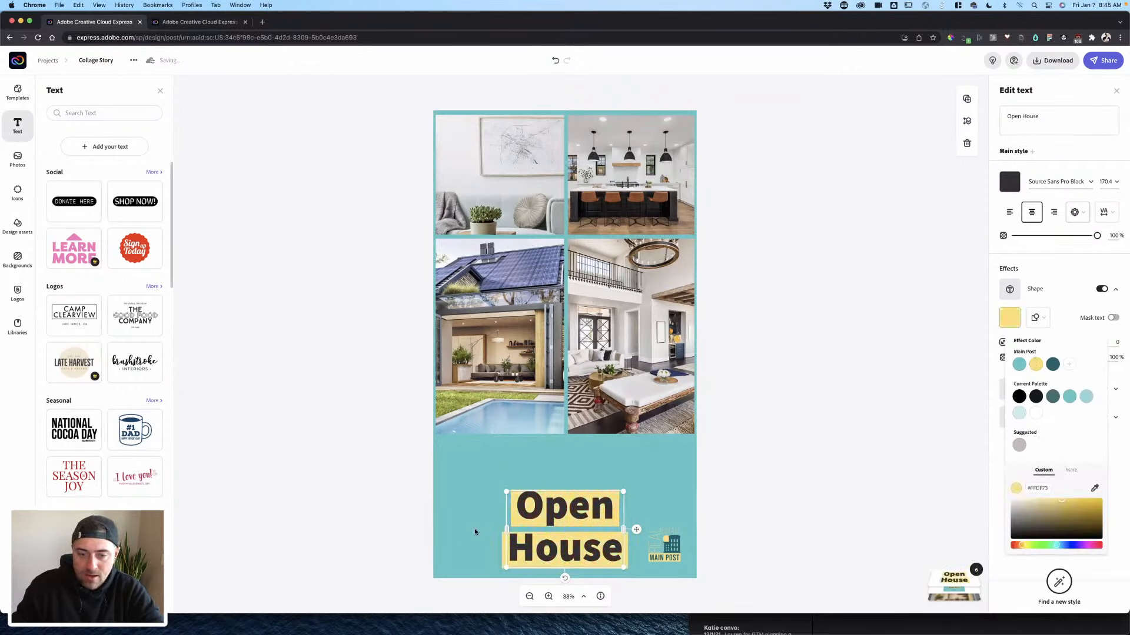
pyautogui.click(1035, 318)
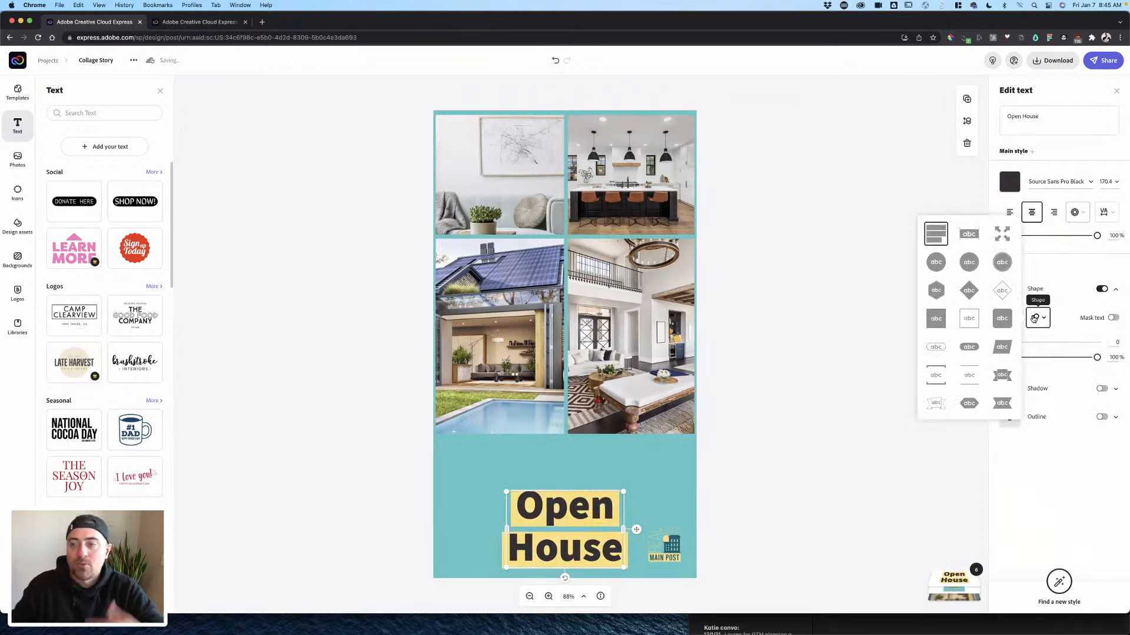
pyautogui.click(936, 318)
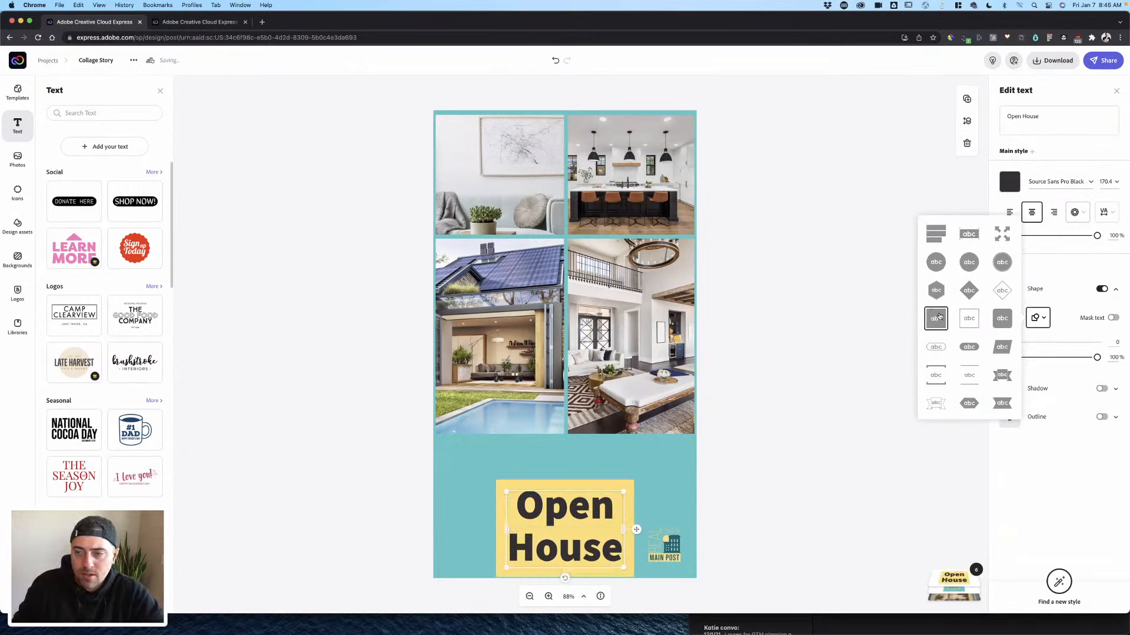
pyautogui.click(1002, 373)
pyautogui.moveTo(557, 520); pyautogui.dragTo(550, 468)
pyautogui.click(1036, 318)
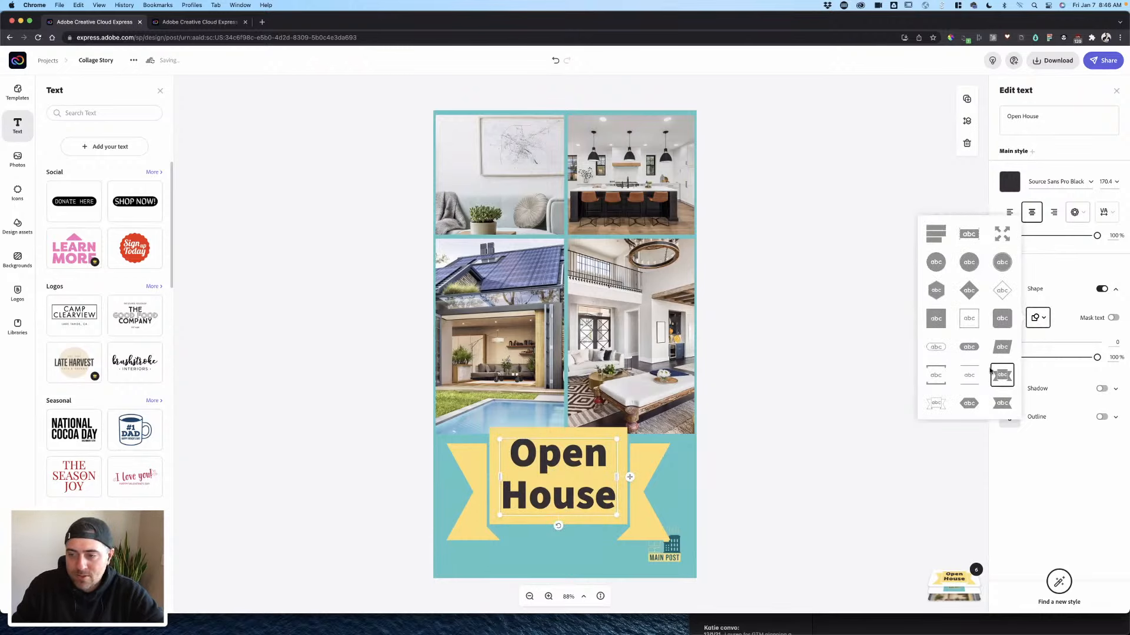
pyautogui.click(937, 318)
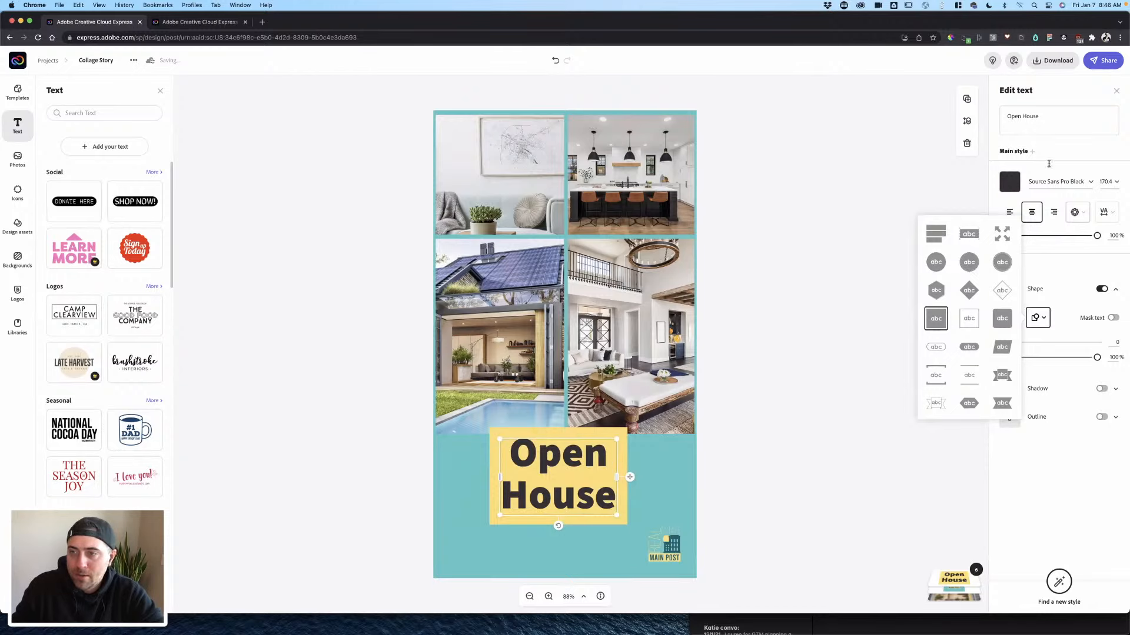
pyautogui.moveTo(1040, 116); pyautogui.dragTo(983, 116)
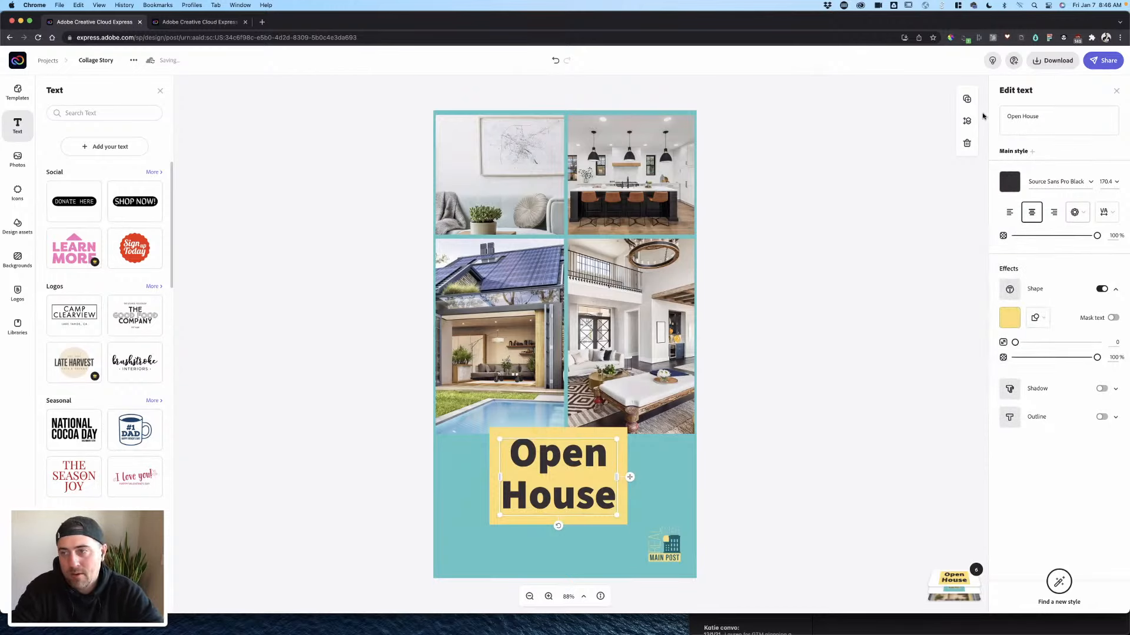
pyautogui.moveTo(1051, 122); pyautogui.dragTo(962, 117)
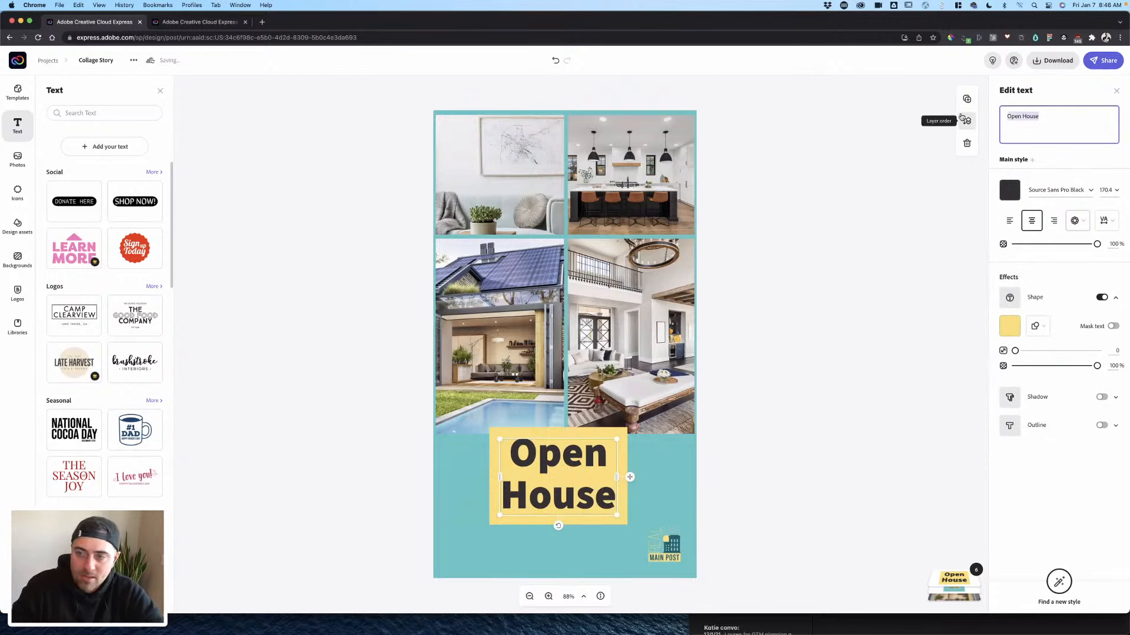
# - Enter 'Swipe Up to learn more' as the headline, set uppercase and fitted to its box
pyautogui.write('Swipe Up')
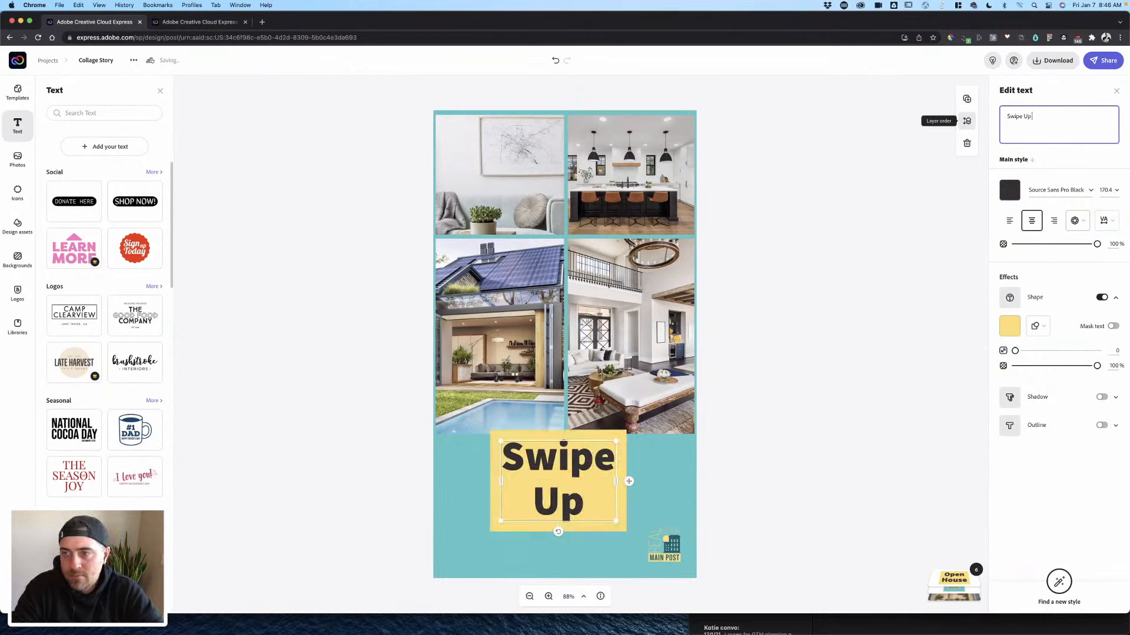
pyautogui.write(' to learn more')
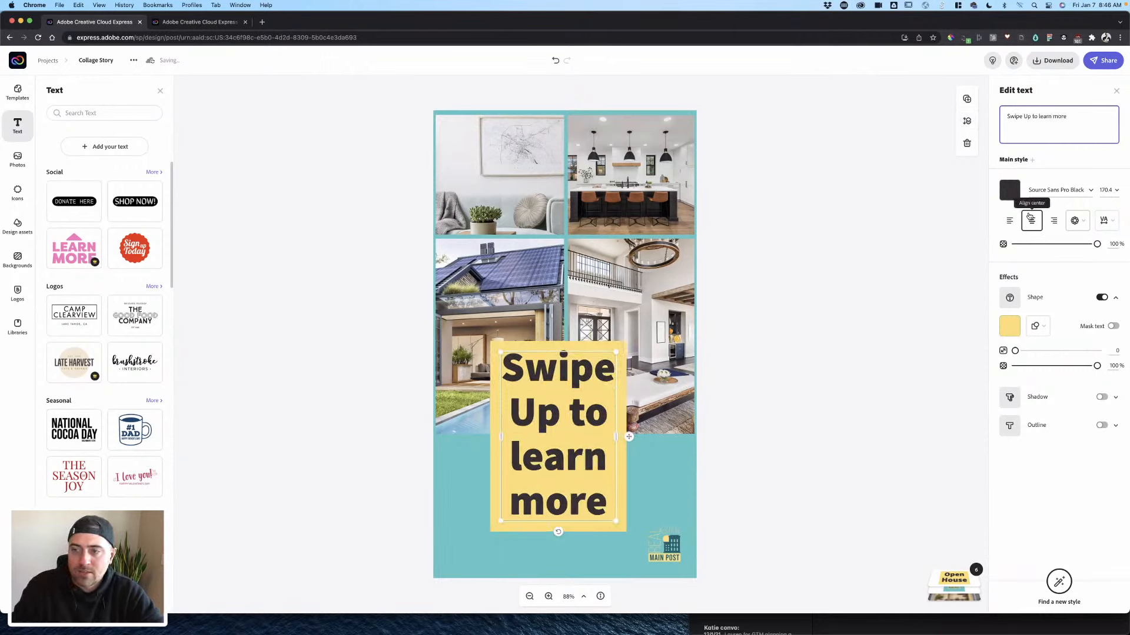
pyautogui.click(1074, 221)
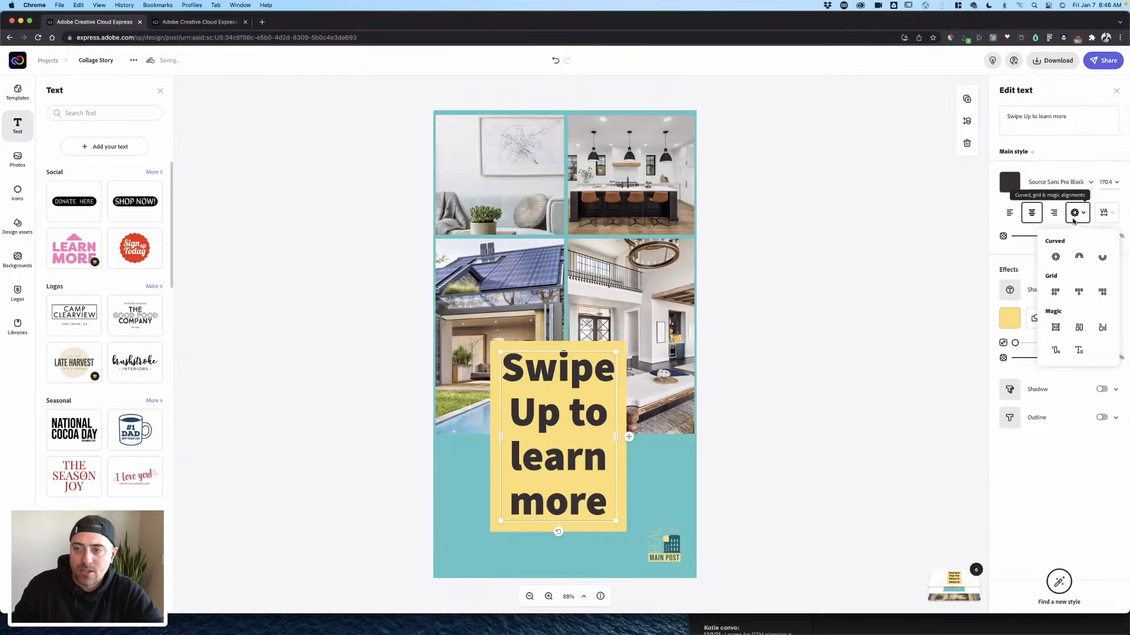
pyautogui.click(1054, 326)
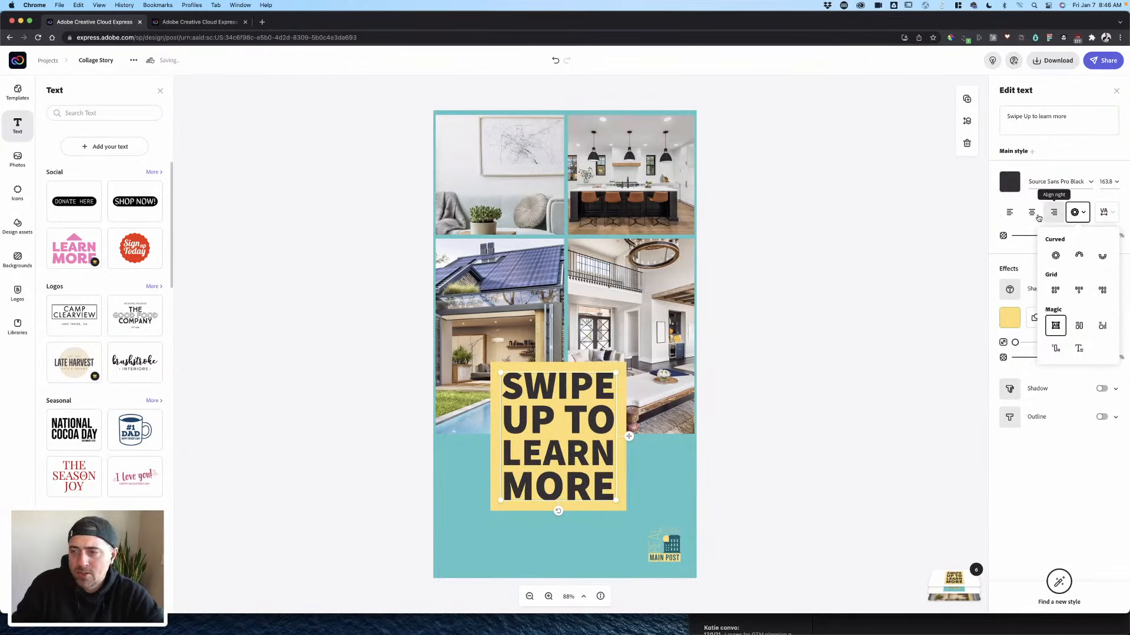
# - Colour the headline dark teal after trying light teal and yellow
pyautogui.click(1008, 182)
pyautogui.click(1053, 230)
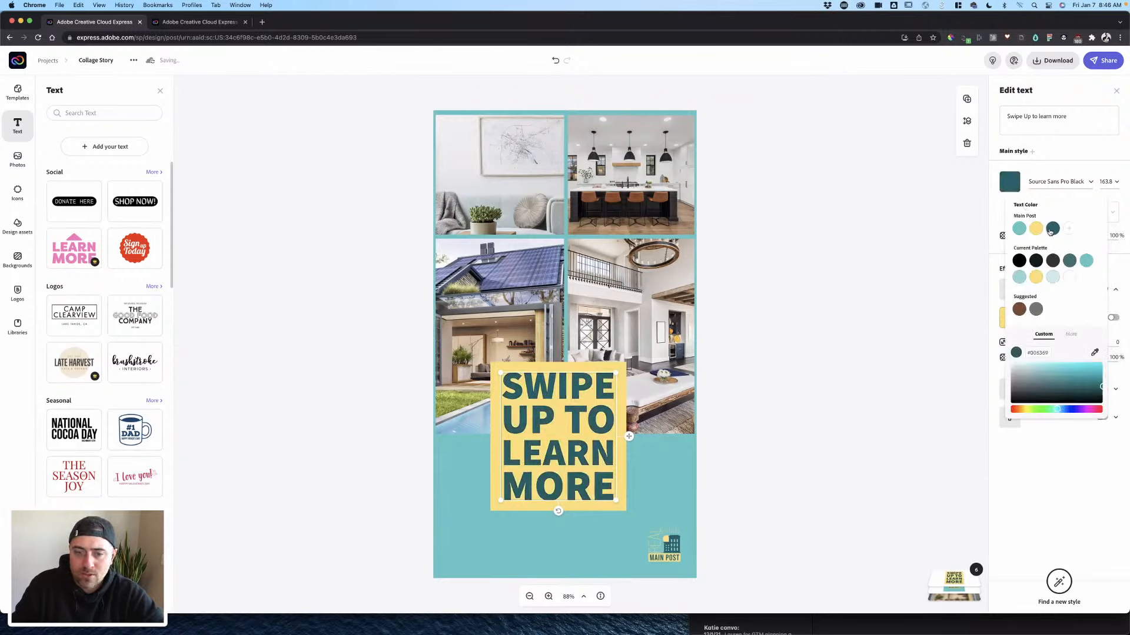
pyautogui.click(1018, 229)
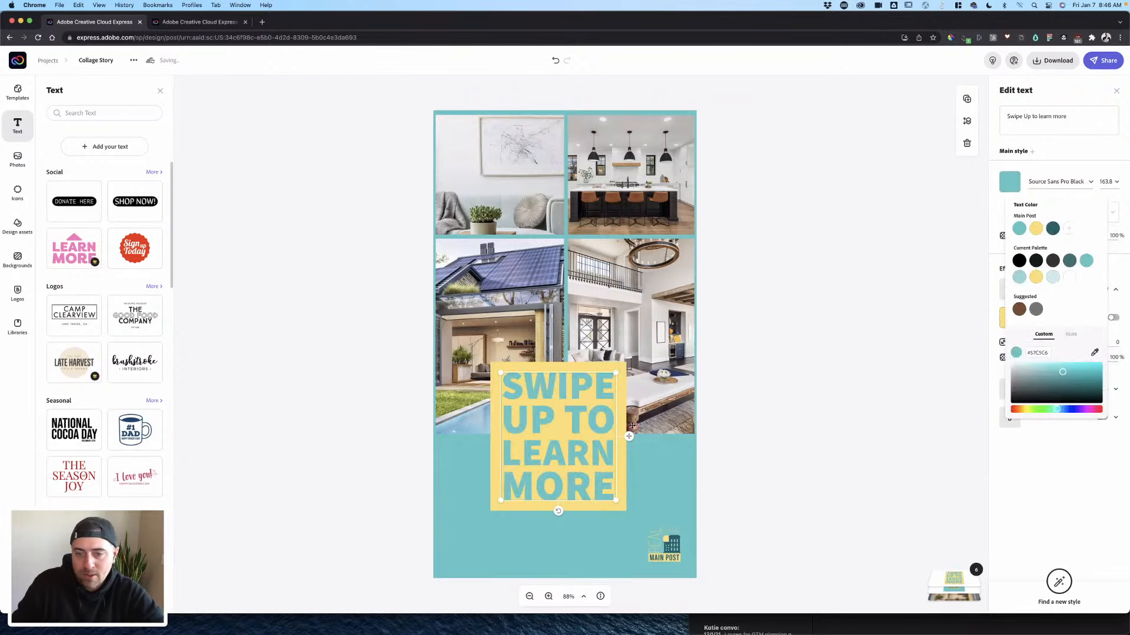
pyautogui.click(1033, 230)
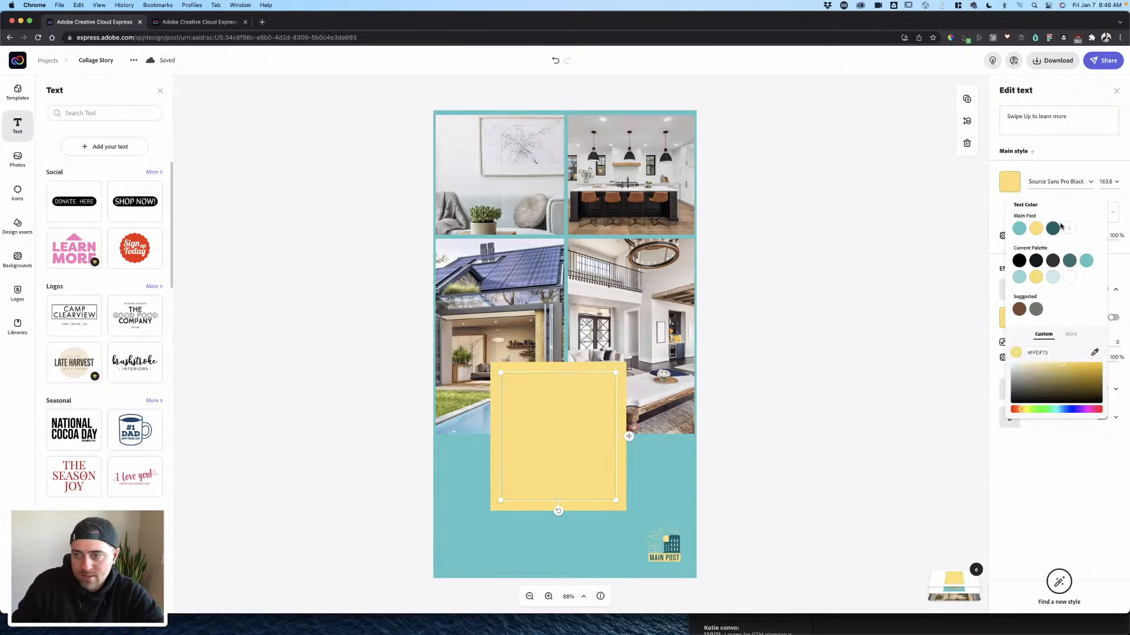
pyautogui.click(1053, 228)
pyautogui.click(552, 437)
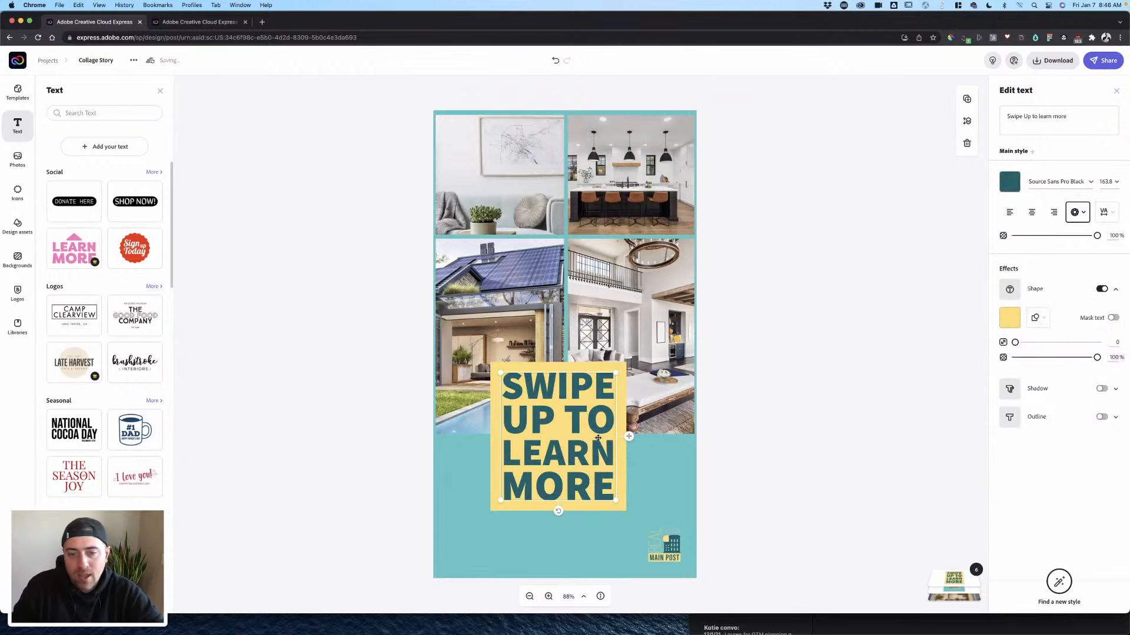
# - Move the headline banner to the lower-left, widen it across the page, then narrow it slightly from the left
pyautogui.moveTo(597, 438); pyautogui.dragTo(545, 511)
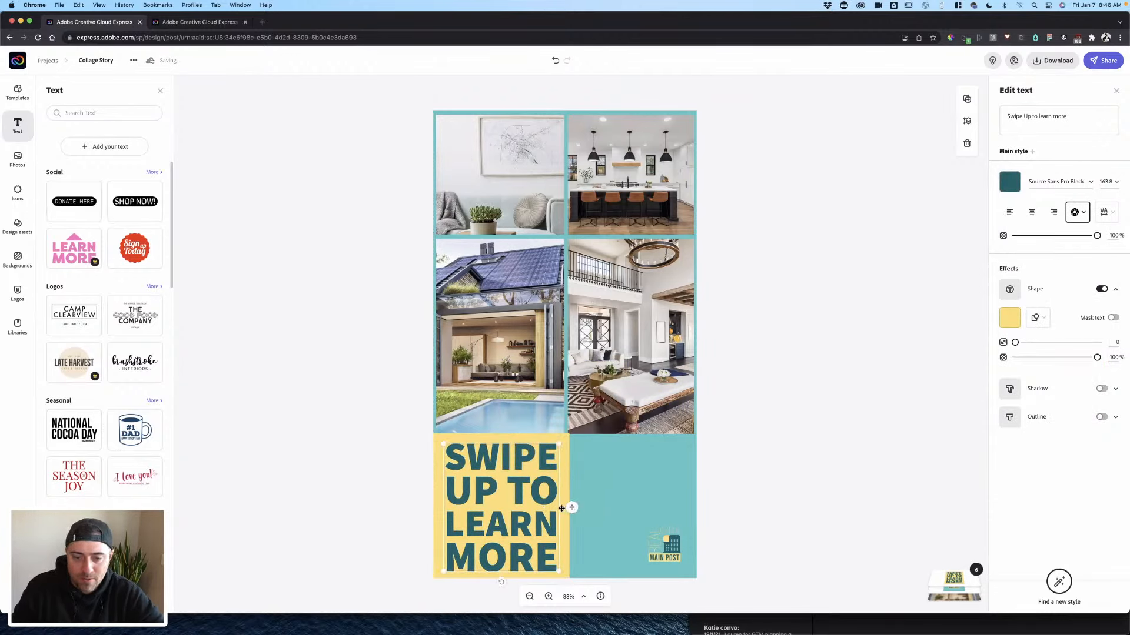
pyautogui.moveTo(560, 571); pyautogui.dragTo(676, 512)
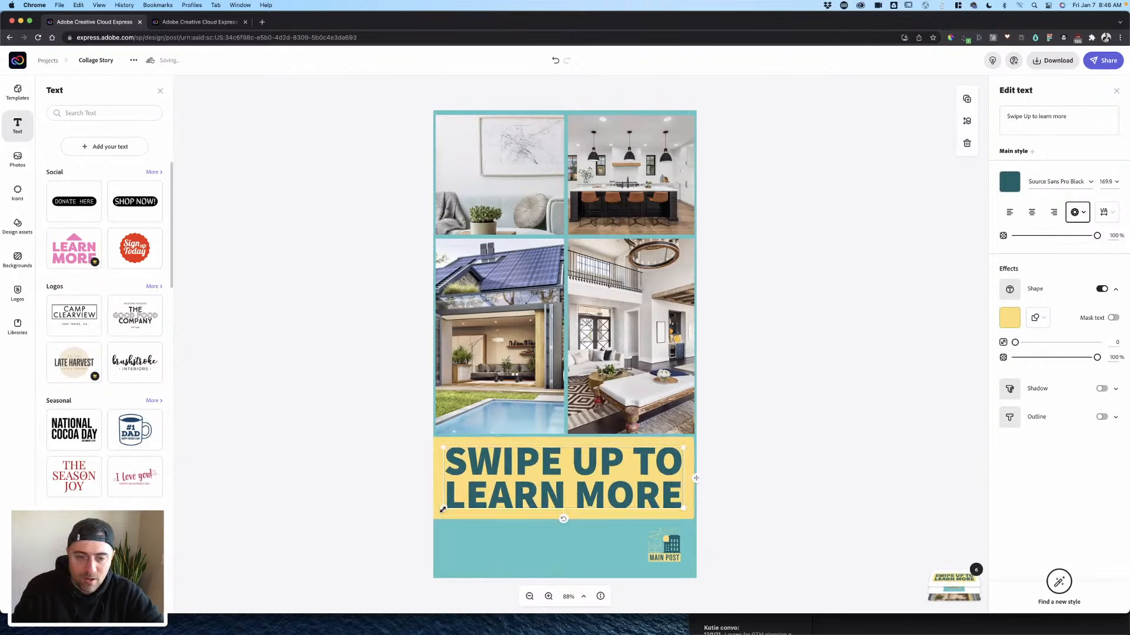
pyautogui.moveTo(445, 508); pyautogui.dragTo(447, 508)
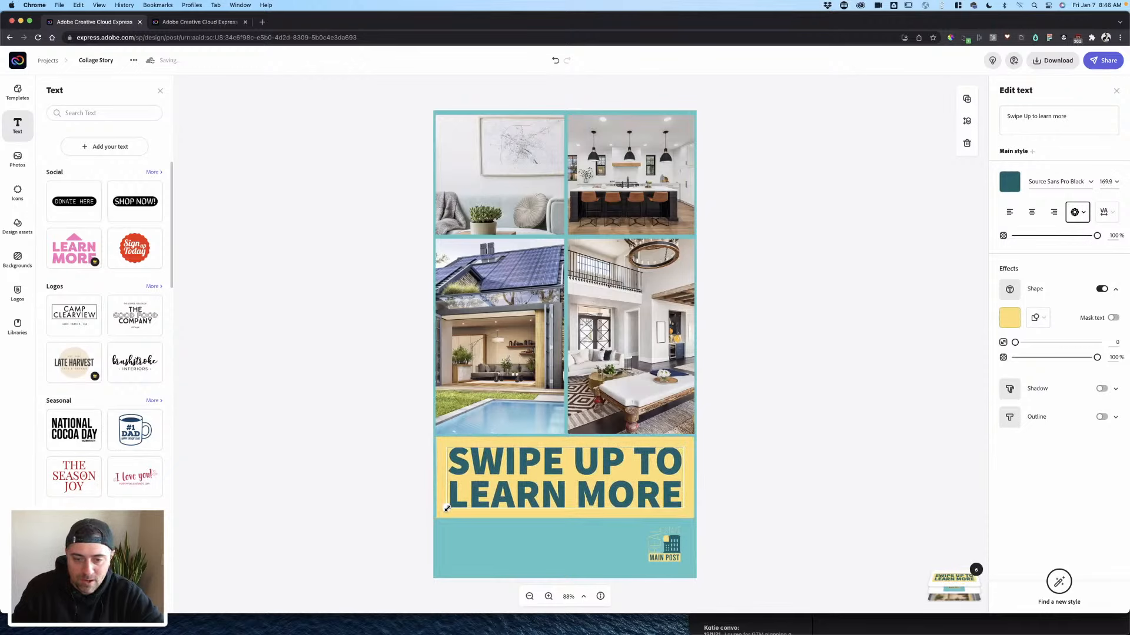
pyautogui.click(713, 498)
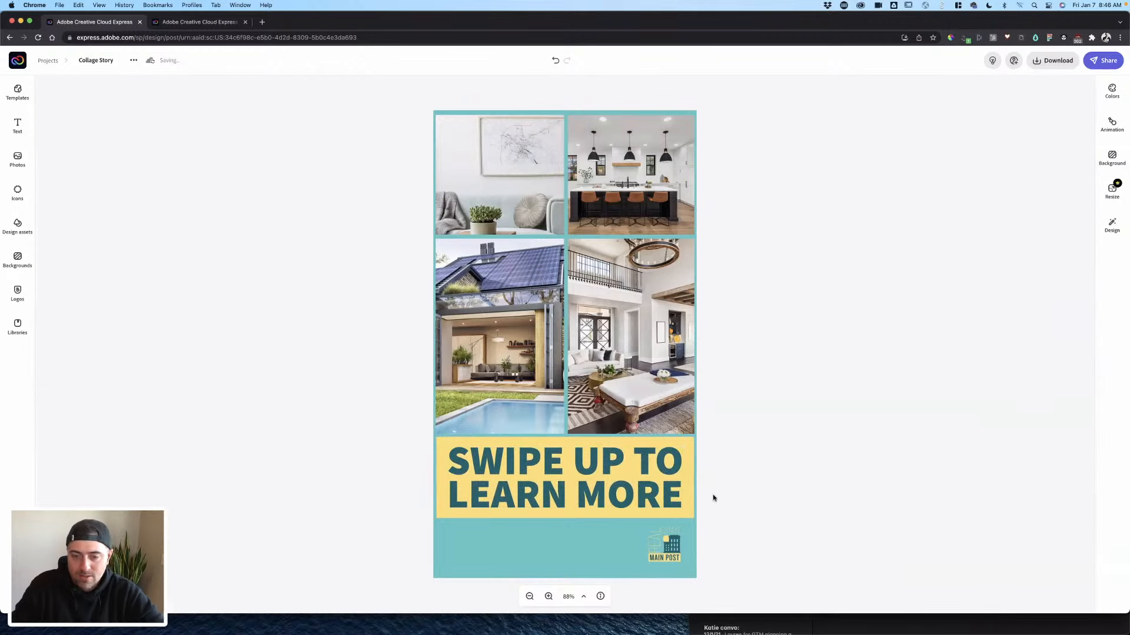
# - Add a new default text box with its yellow shape removed and white text colour
pyautogui.click(626, 477)
pyautogui.click(806, 433)
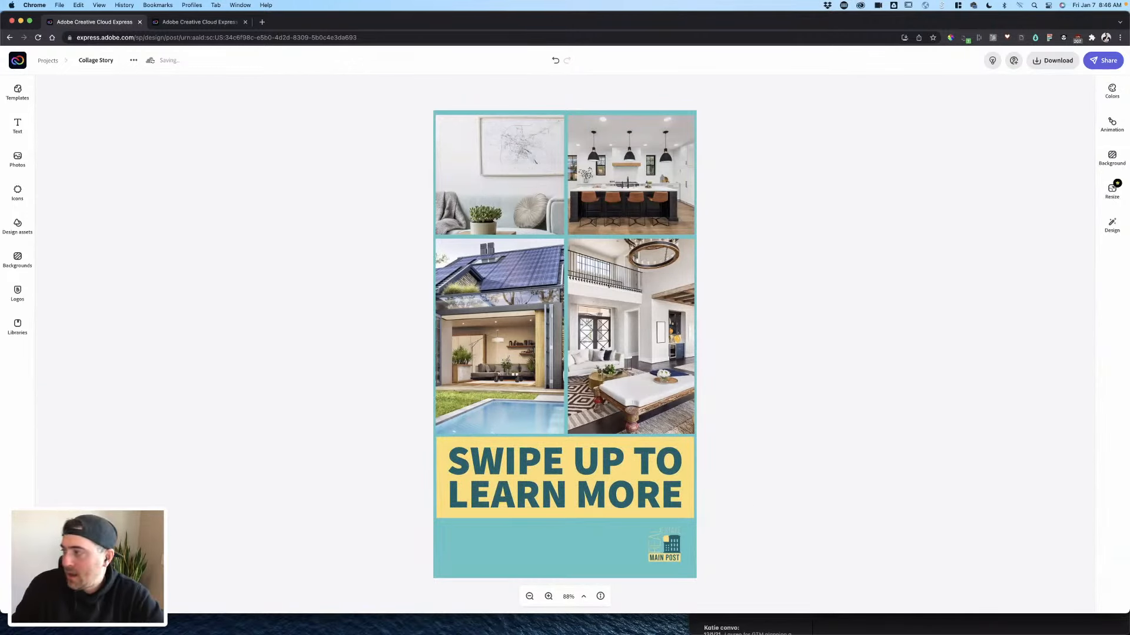
pyautogui.click(642, 357)
pyautogui.click(768, 323)
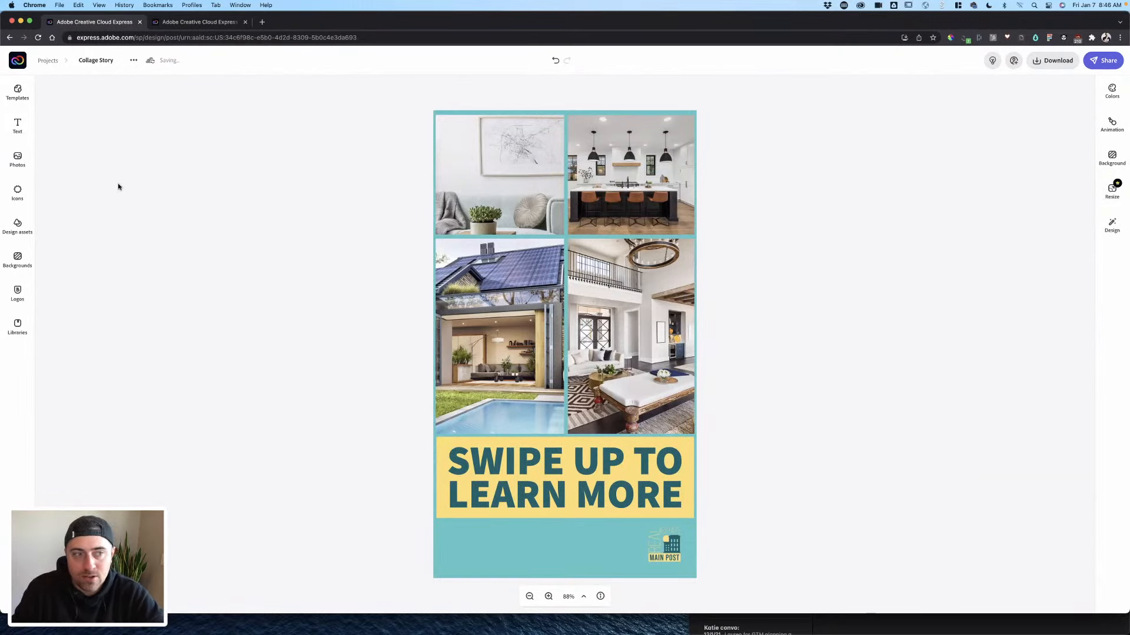
pyautogui.click(18, 126)
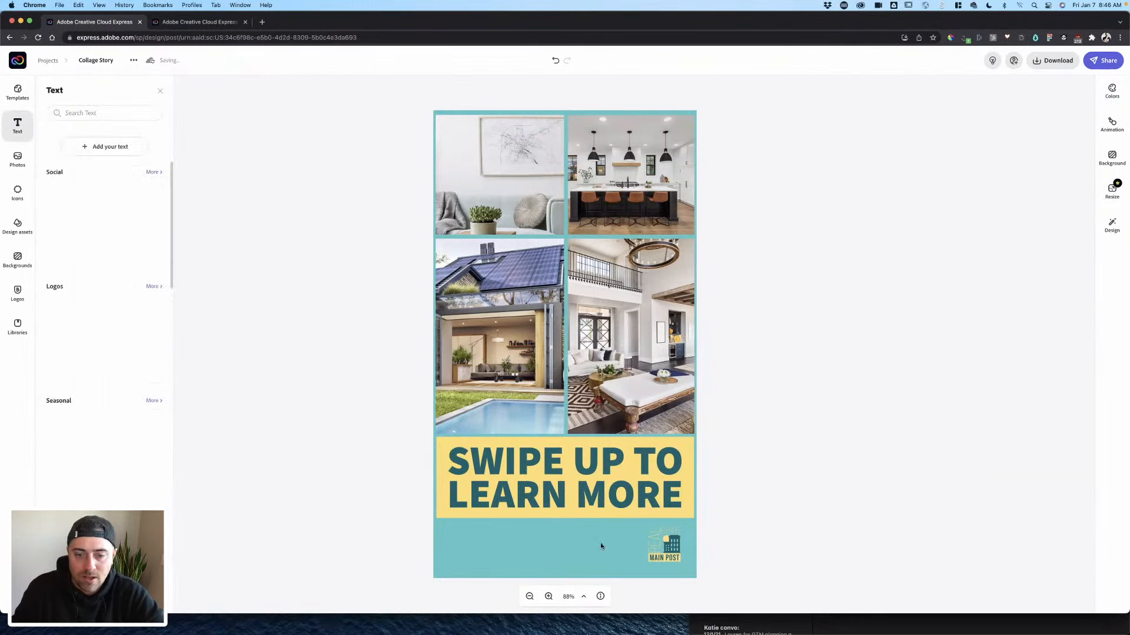
pyautogui.click(105, 147)
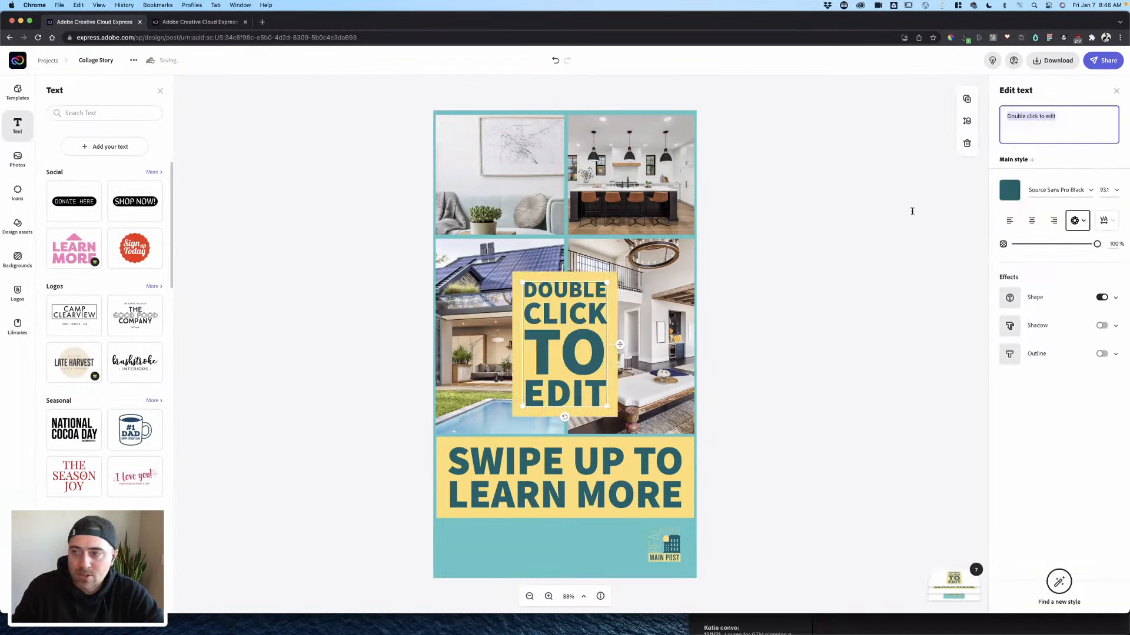
pyautogui.click(1014, 300)
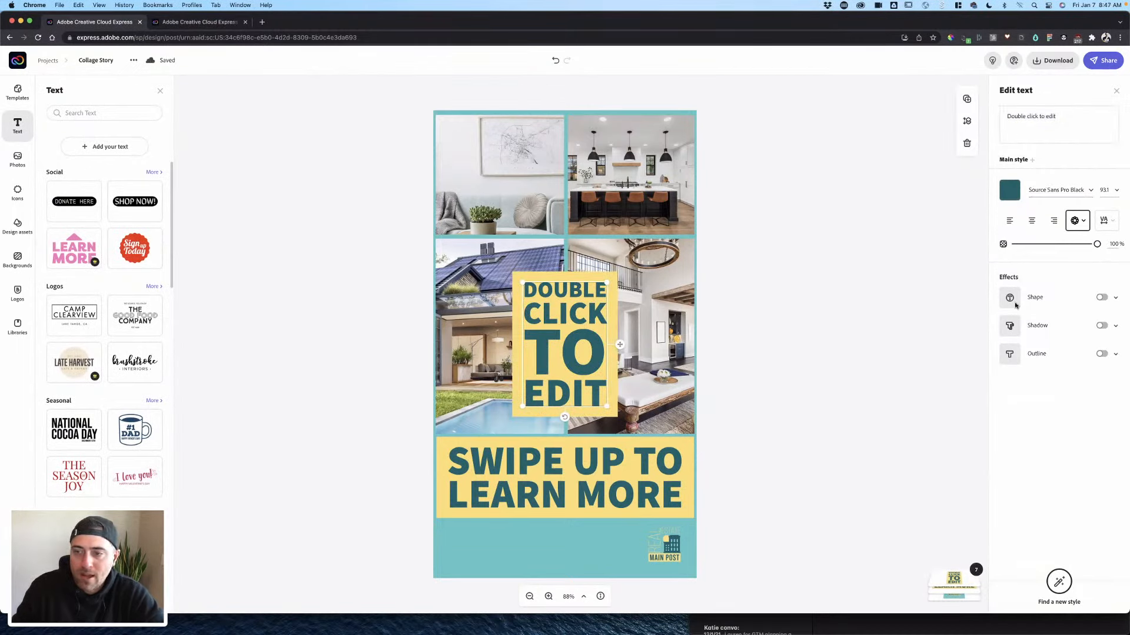
pyautogui.click(1010, 181)
pyautogui.click(1068, 278)
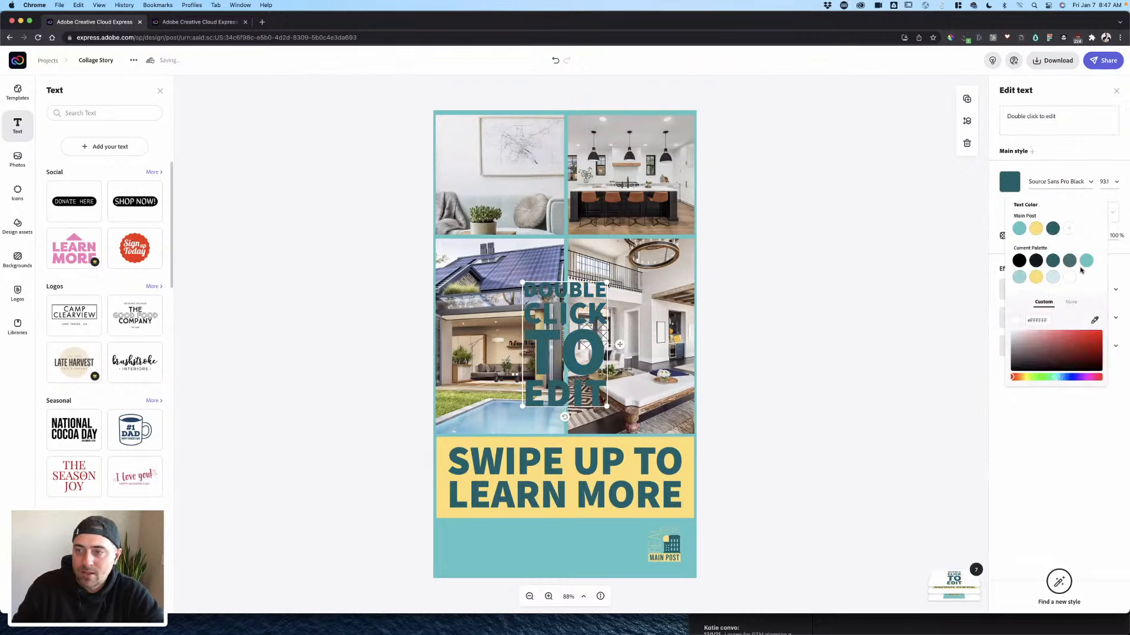
# - Replace the placeholder with the agent's name and phone number on two lines
pyautogui.click(1072, 121)
pyautogui.press('super+a')
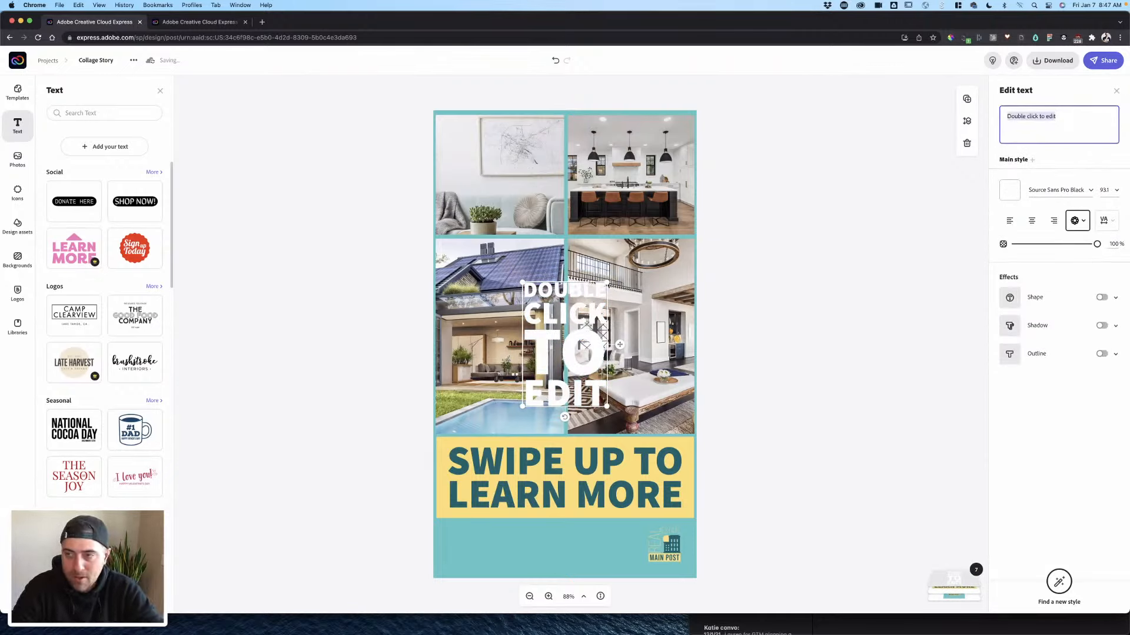
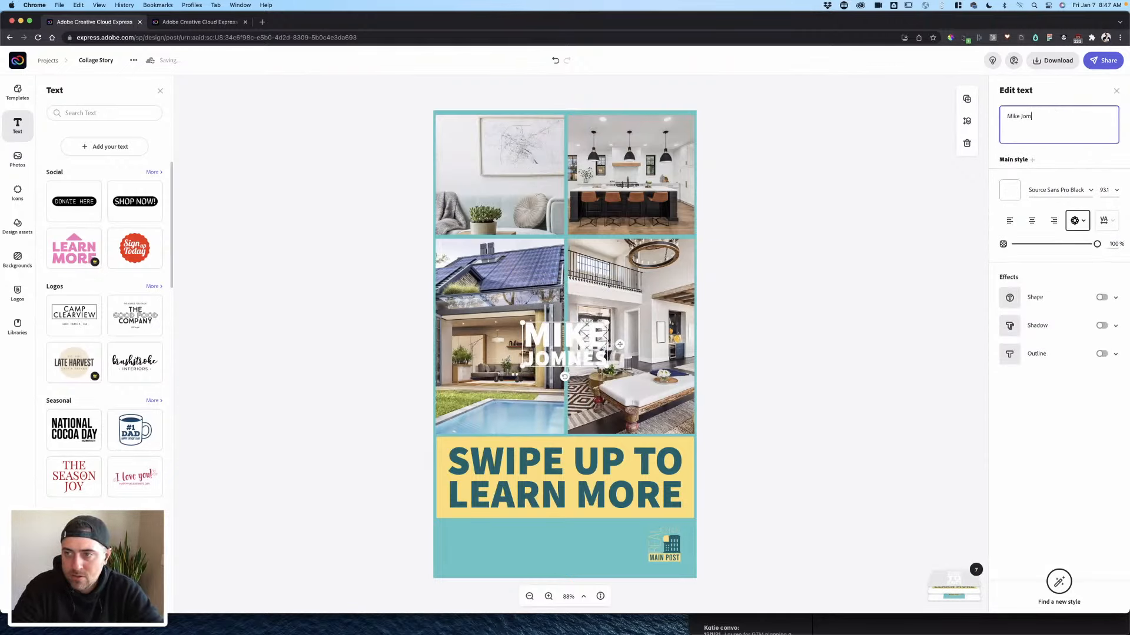
pyautogui.press('Return')
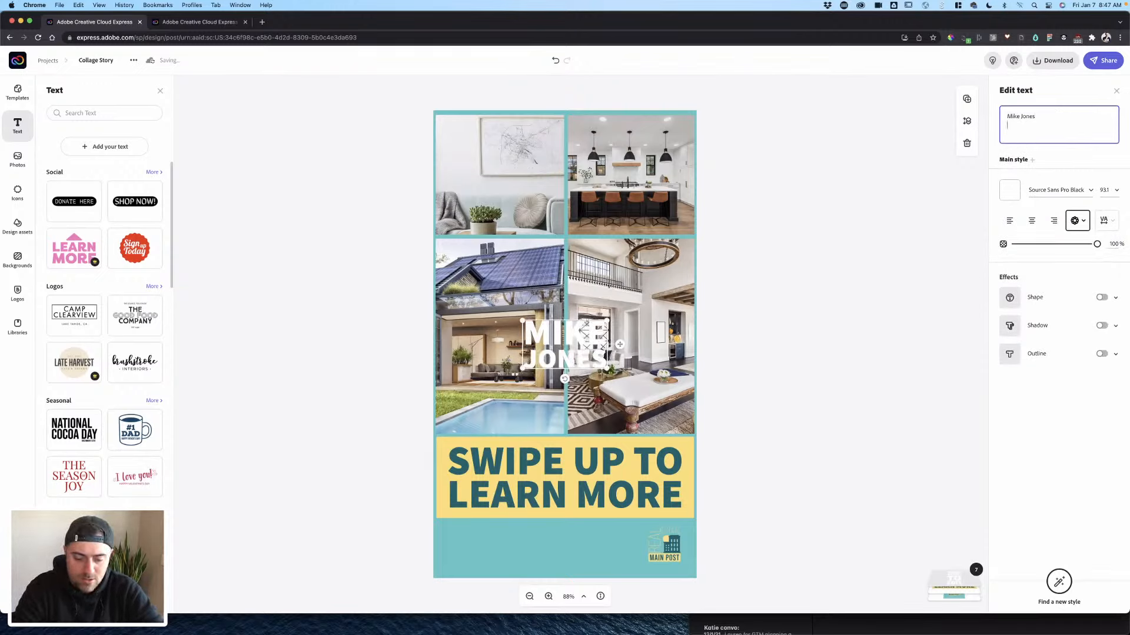
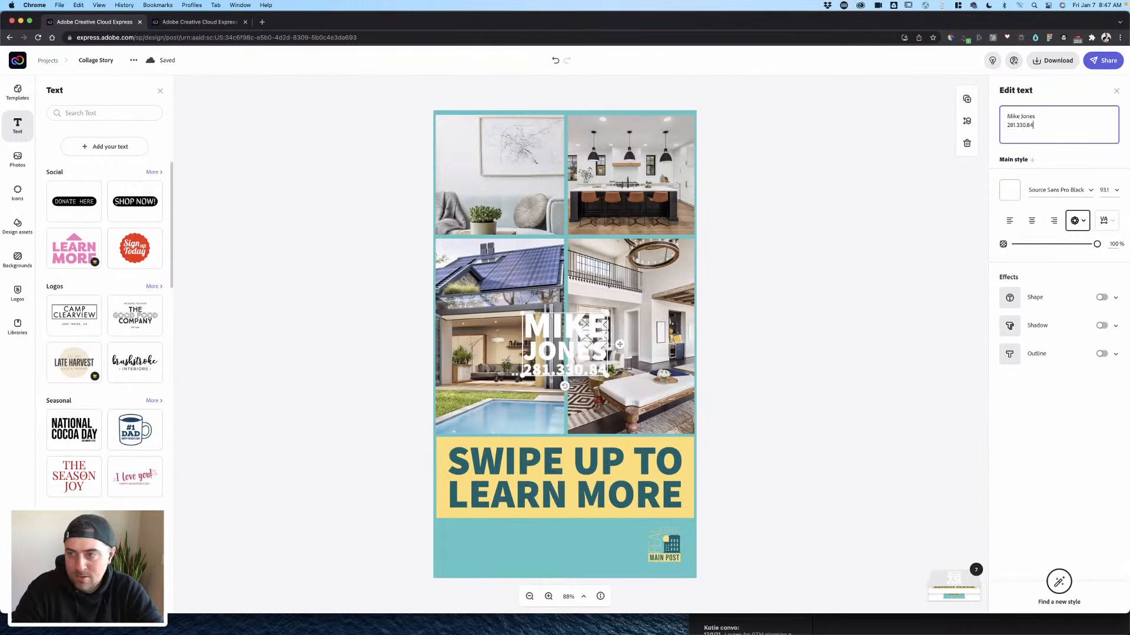
pyautogui.click(570, 344)
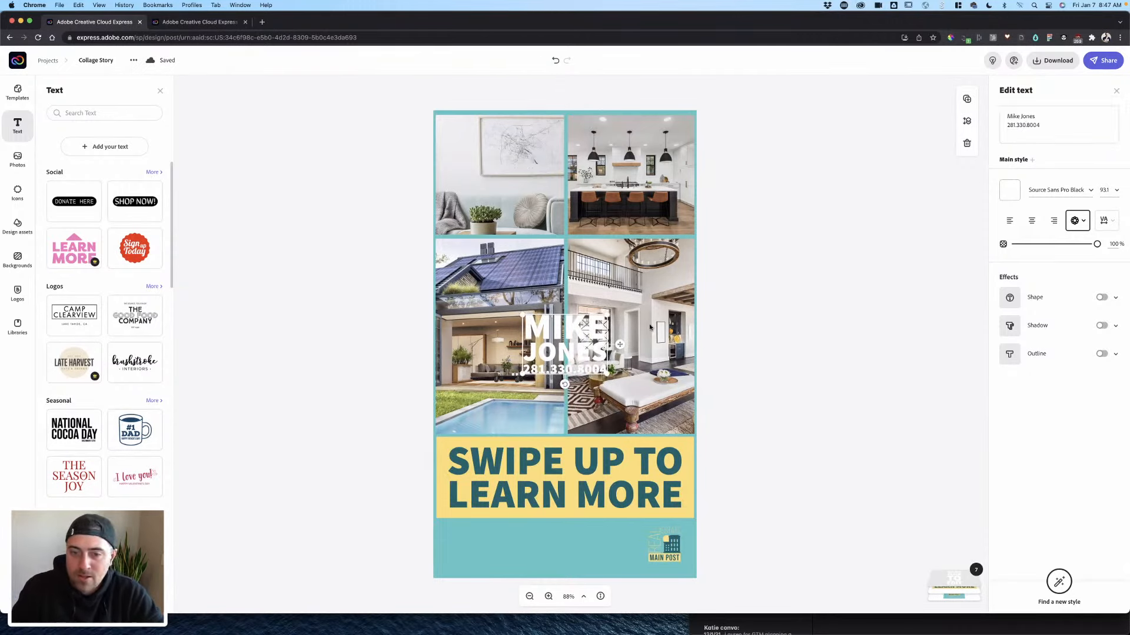
# - Move the name and phone block into the teal footer, shrink it, and right-align it
pyautogui.click(1077, 212)
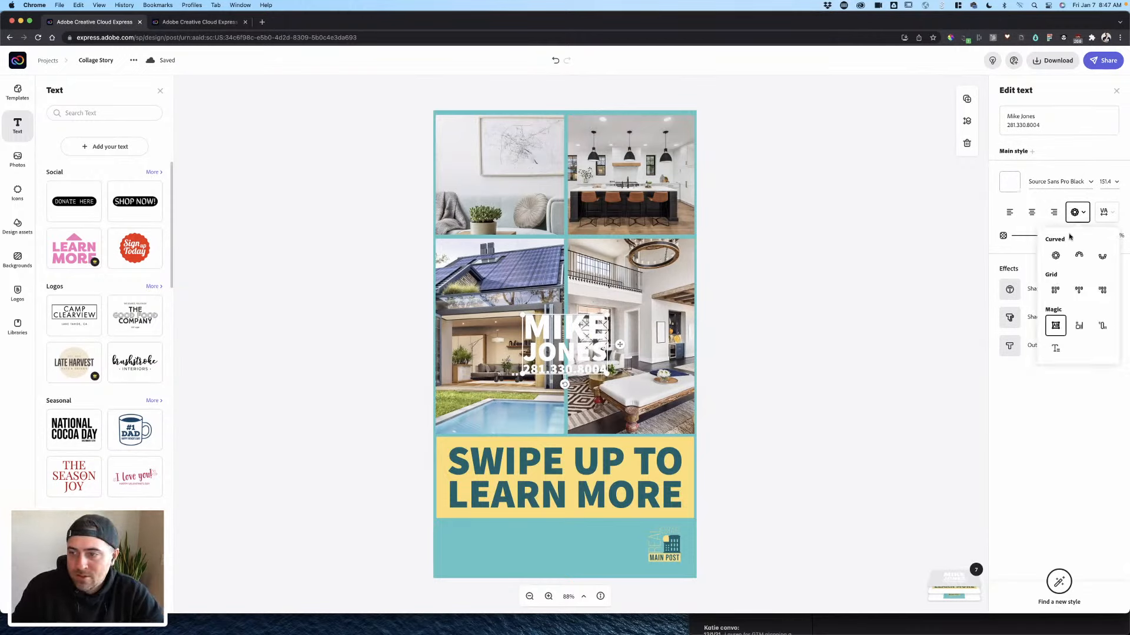
pyautogui.click(1052, 392)
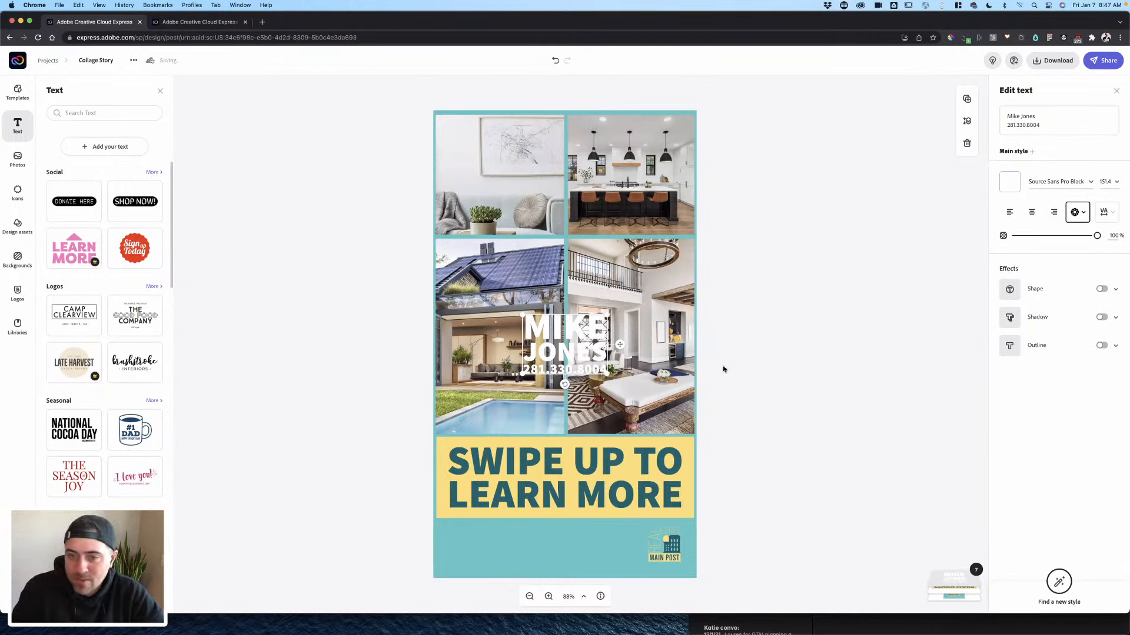
pyautogui.moveTo(564, 356); pyautogui.dragTo(598, 545)
pyautogui.moveTo(554, 502); pyautogui.dragTo(563, 536)
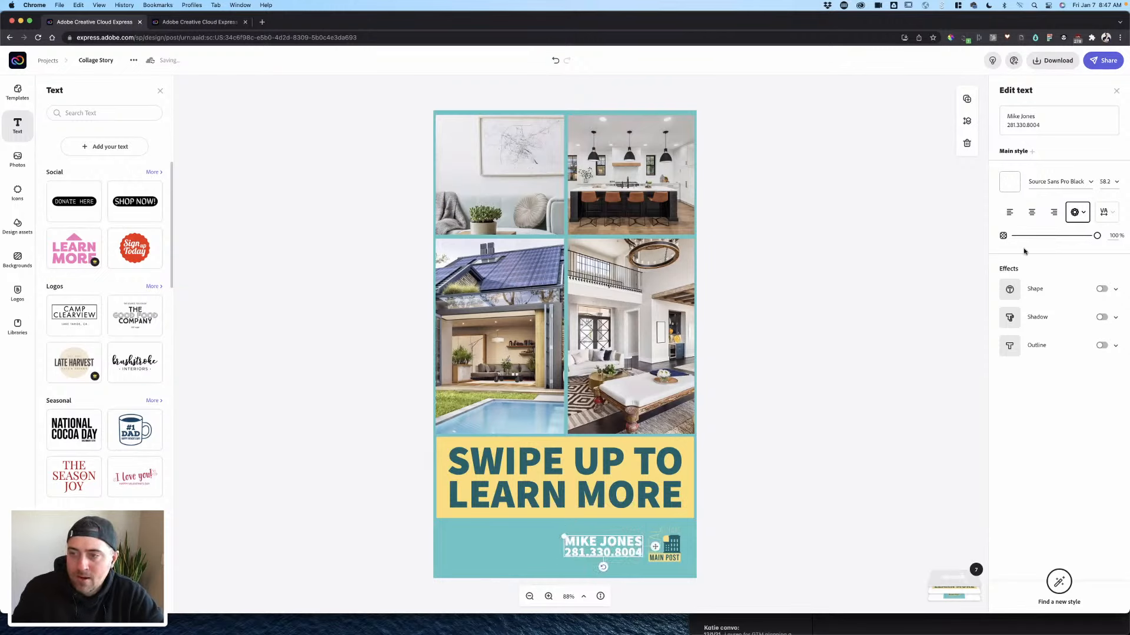
pyautogui.click(1070, 207)
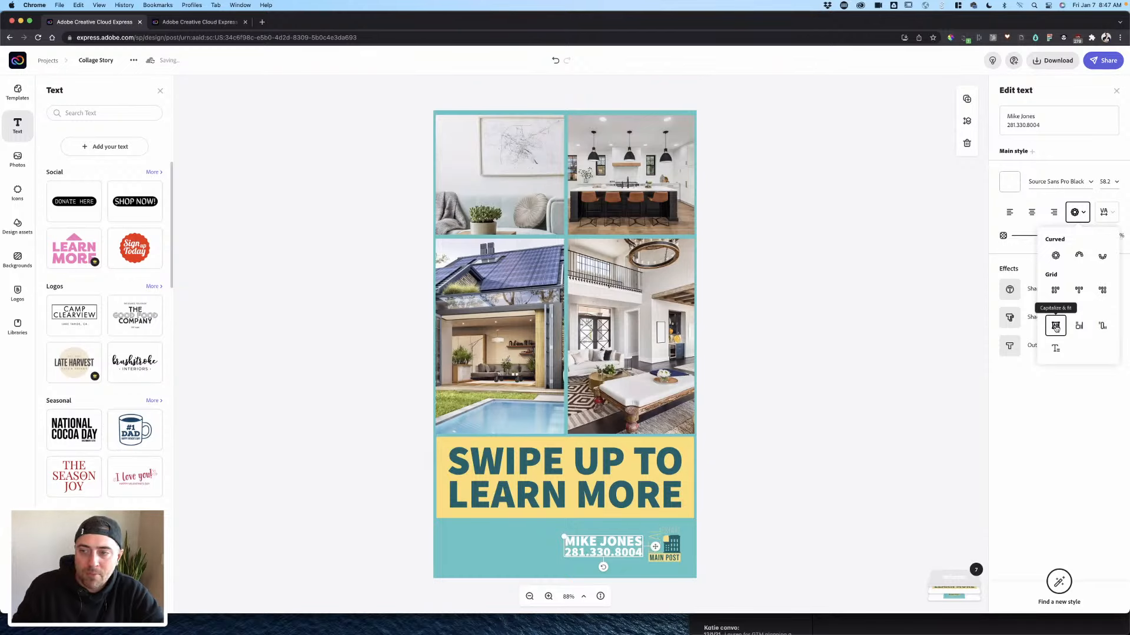
pyautogui.click(1009, 212)
pyautogui.click(1054, 212)
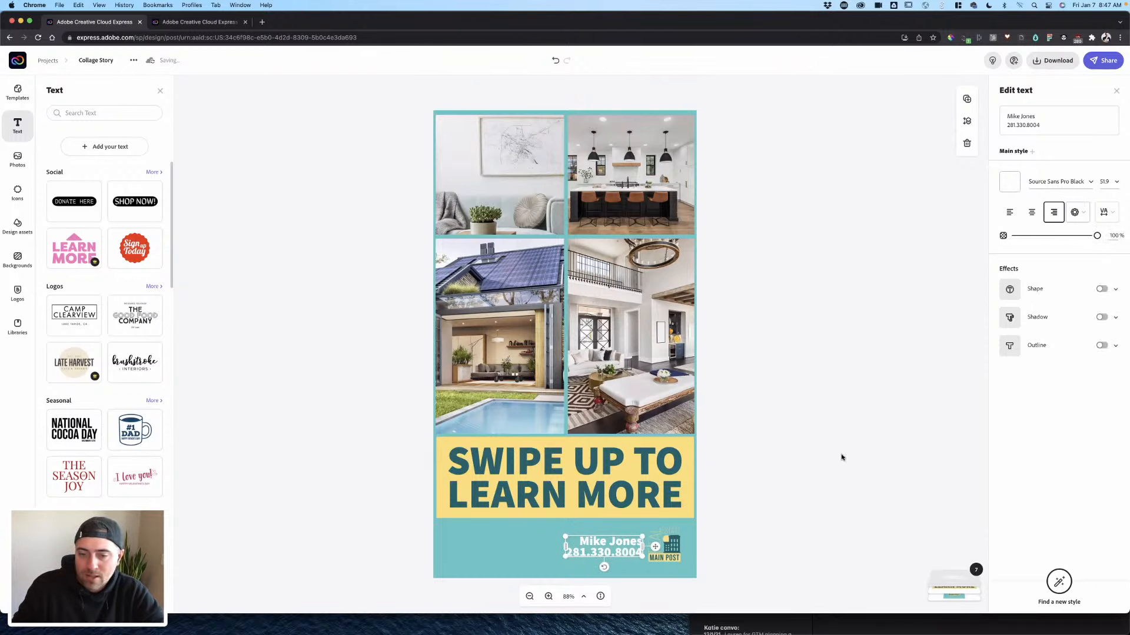
pyautogui.click(704, 555)
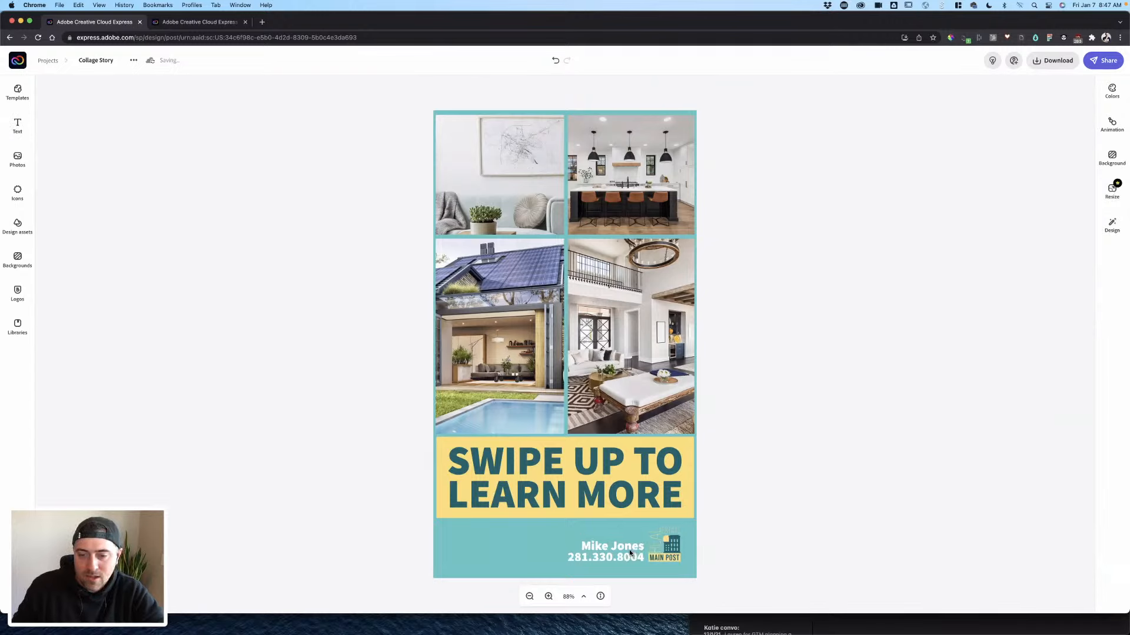
pyautogui.click(629, 556)
# - Set the name and phone text in Proxima Nova Regular via a 'p' font search
pyautogui.click(1058, 182)
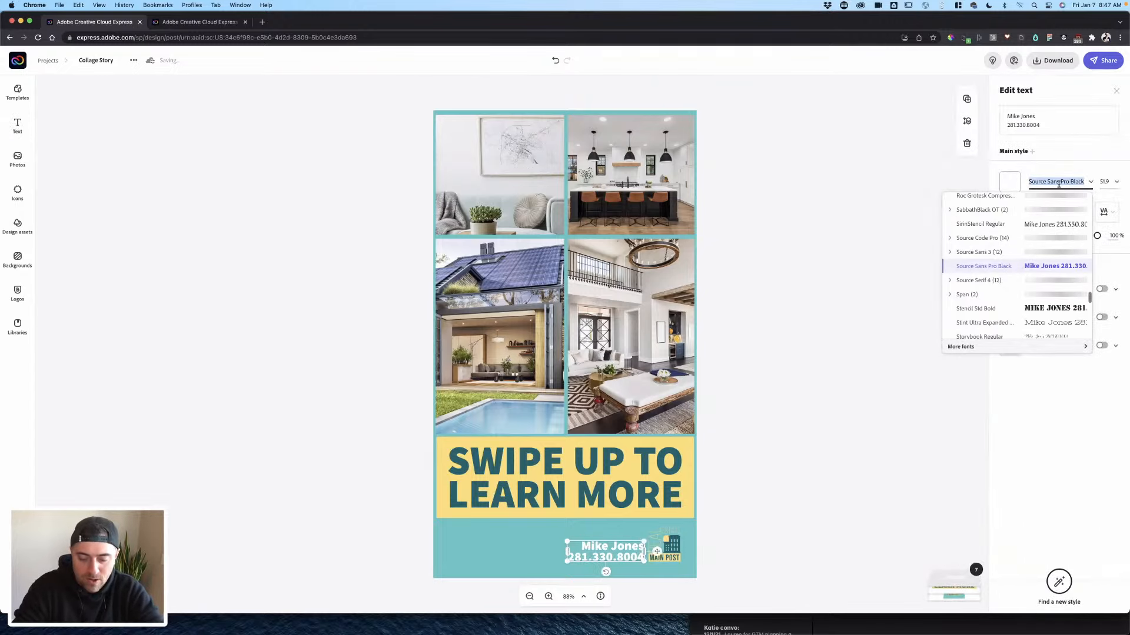
pyautogui.write('promix')
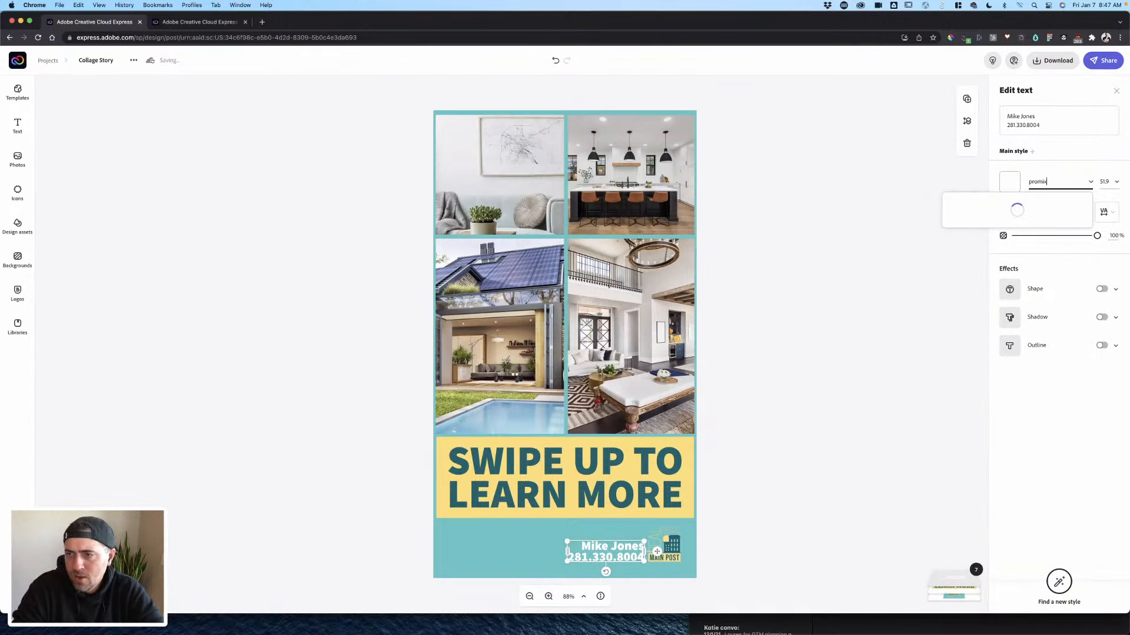
pyautogui.press('BackSpace')
pyautogui.press('BackSpace')
pyautogui.press('BackSpace')
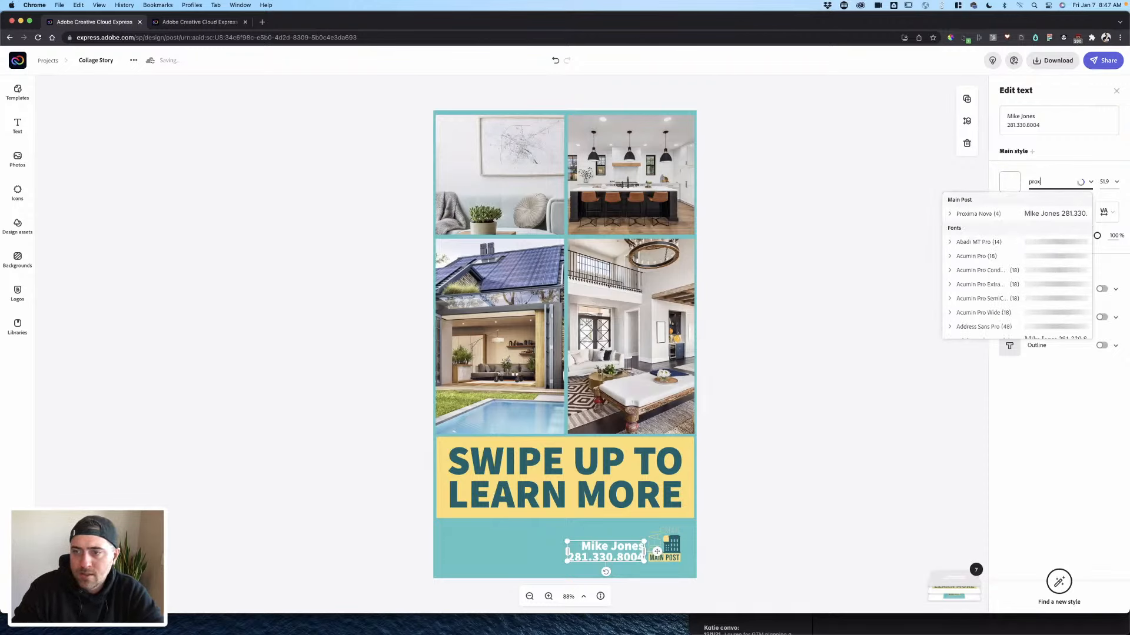
pyautogui.click(994, 214)
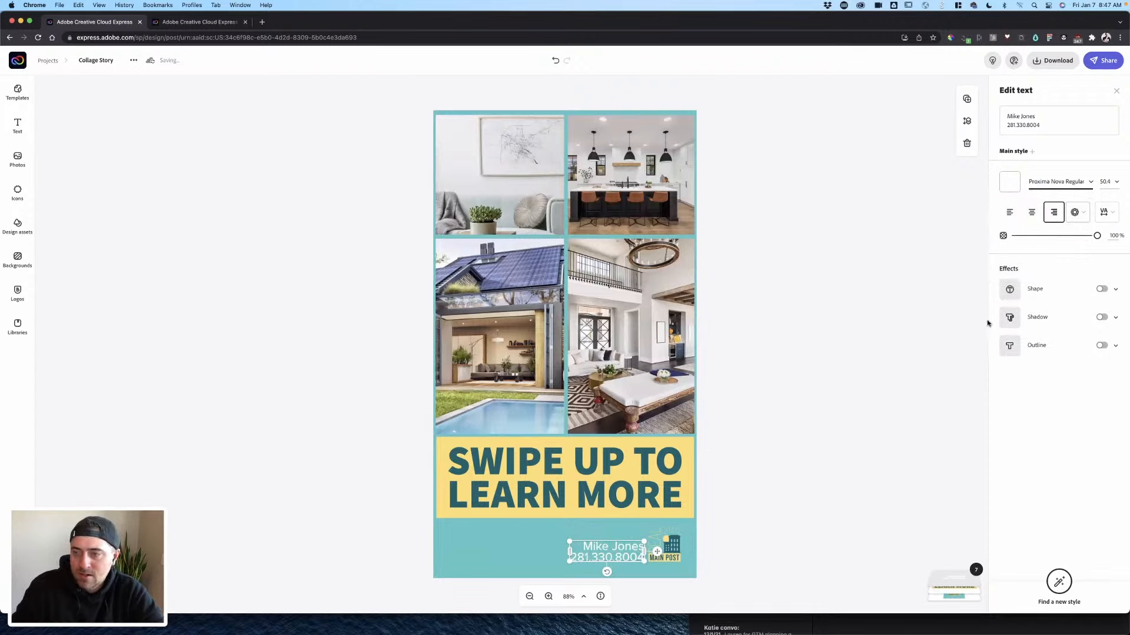
pyautogui.click(1089, 186)
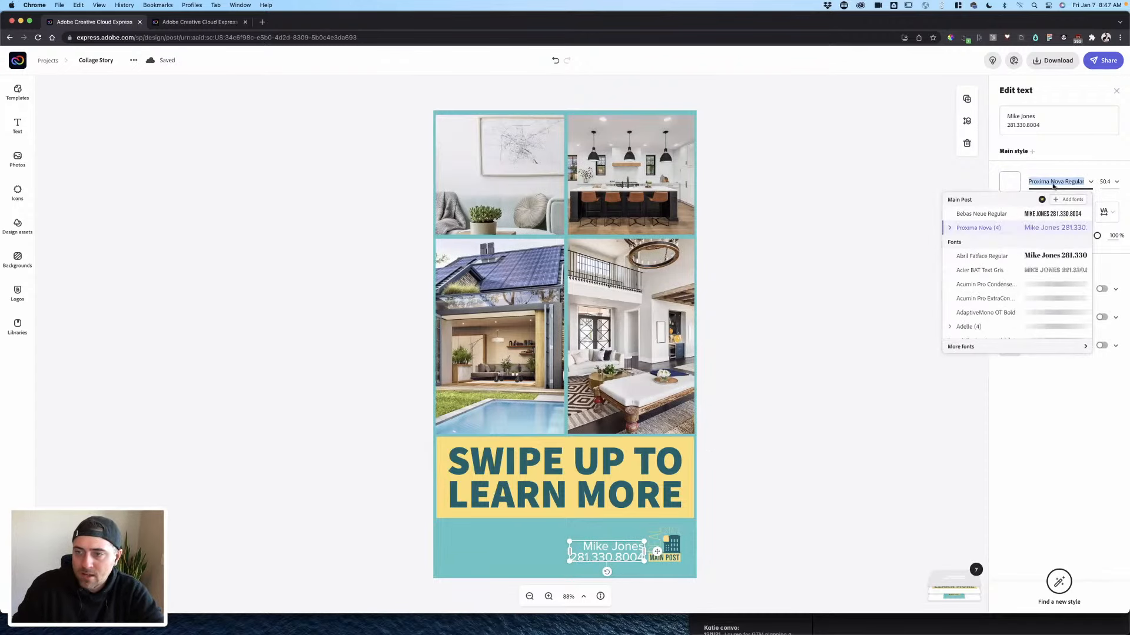
pyautogui.click(949, 229)
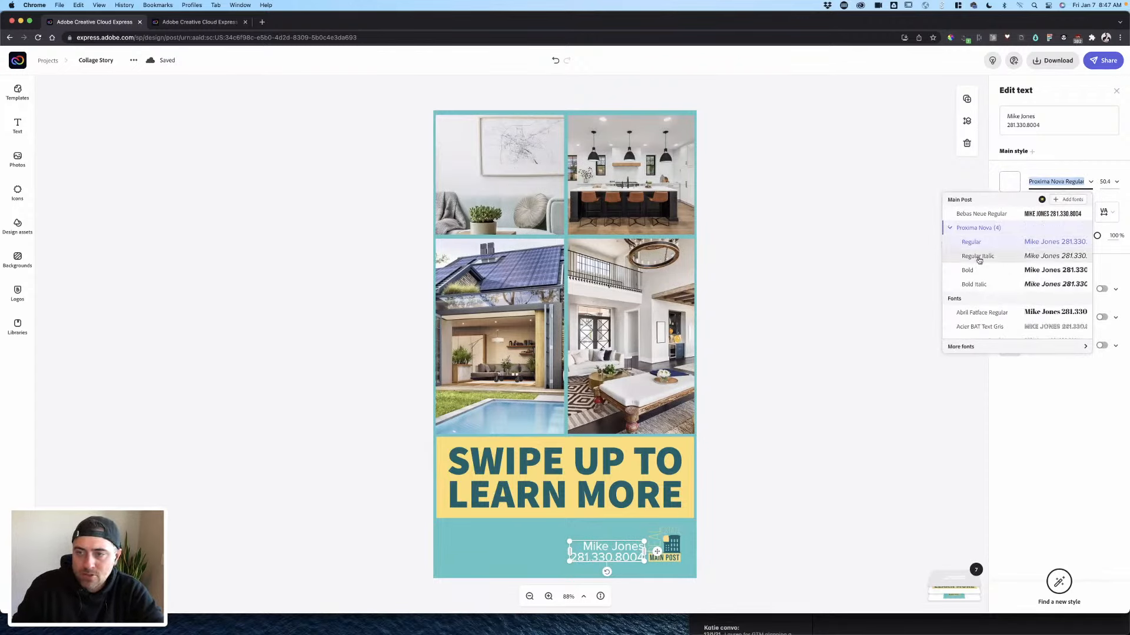
pyautogui.click(806, 381)
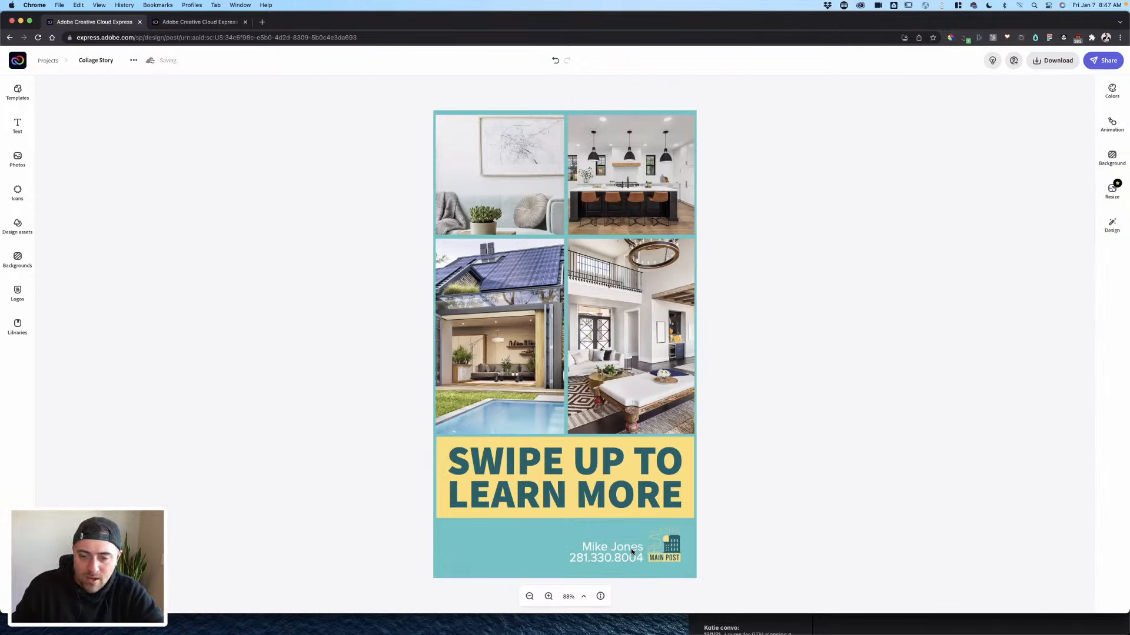
# - Select the MAIN POST logo, then reselect the name and phone text block
pyautogui.click(669, 549)
pyautogui.click(705, 547)
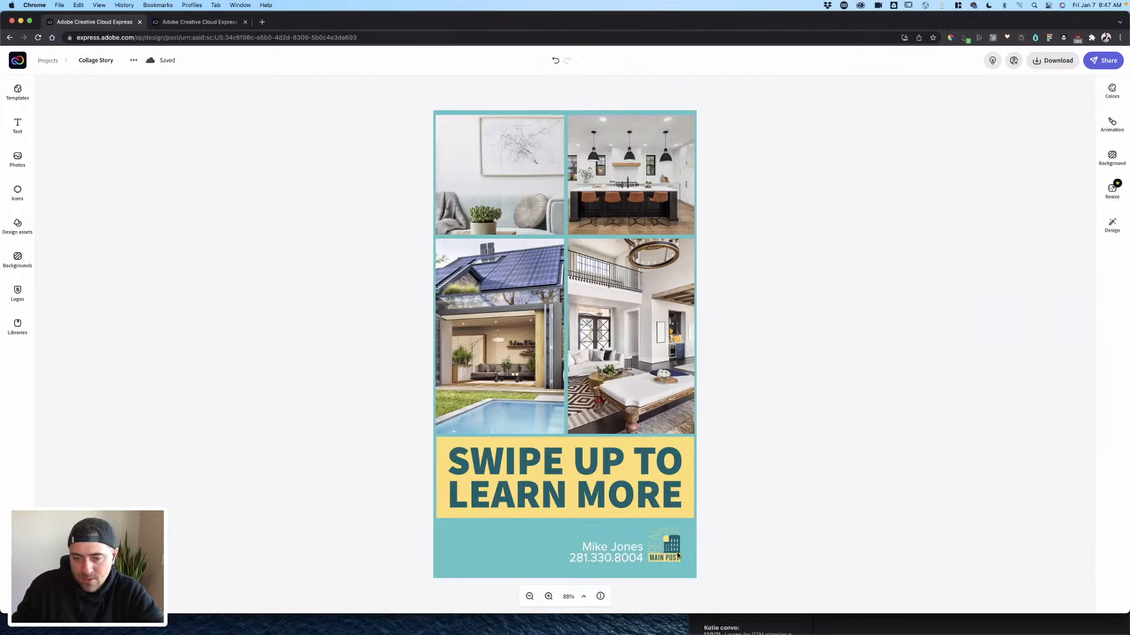
pyautogui.click(635, 554)
pyautogui.click(697, 550)
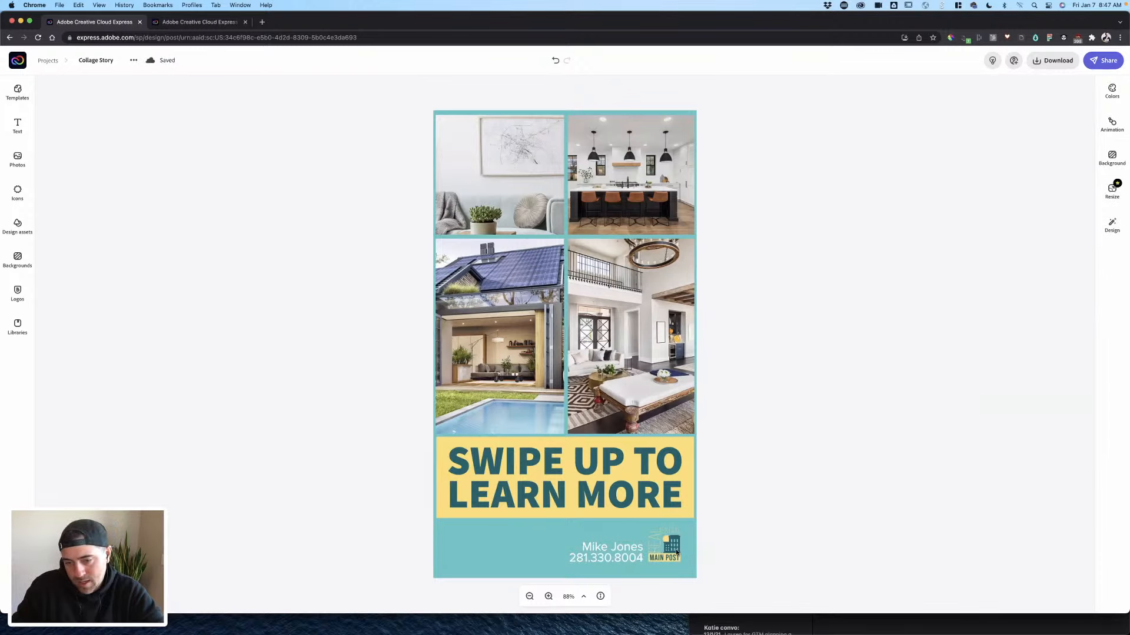
# - Enlarge the Main Post logo and shift it slightly down and right in the footer
pyautogui.click(674, 554)
pyautogui.moveTo(628, 510); pyautogui.dragTo(615, 495)
pyautogui.moveTo(671, 547); pyautogui.dragTo(687, 555)
pyautogui.moveTo(630, 507); pyautogui.dragTo(618, 496)
pyautogui.moveTo(661, 535); pyautogui.dragTo(630, 565)
pyautogui.click(758, 523)
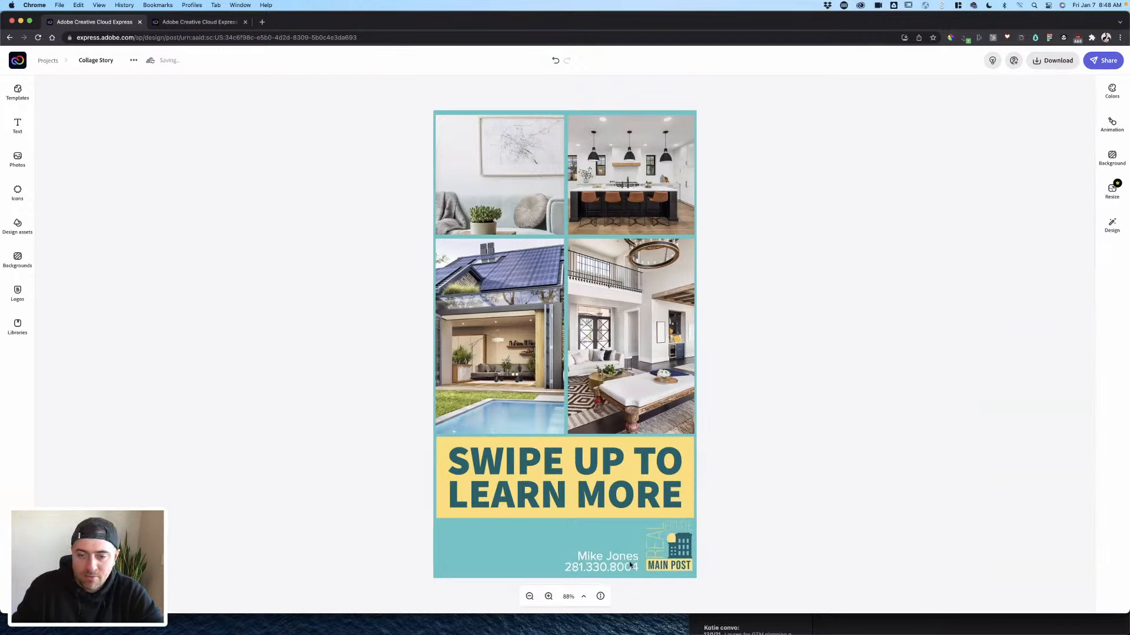
pyautogui.click(647, 470)
pyautogui.click(778, 404)
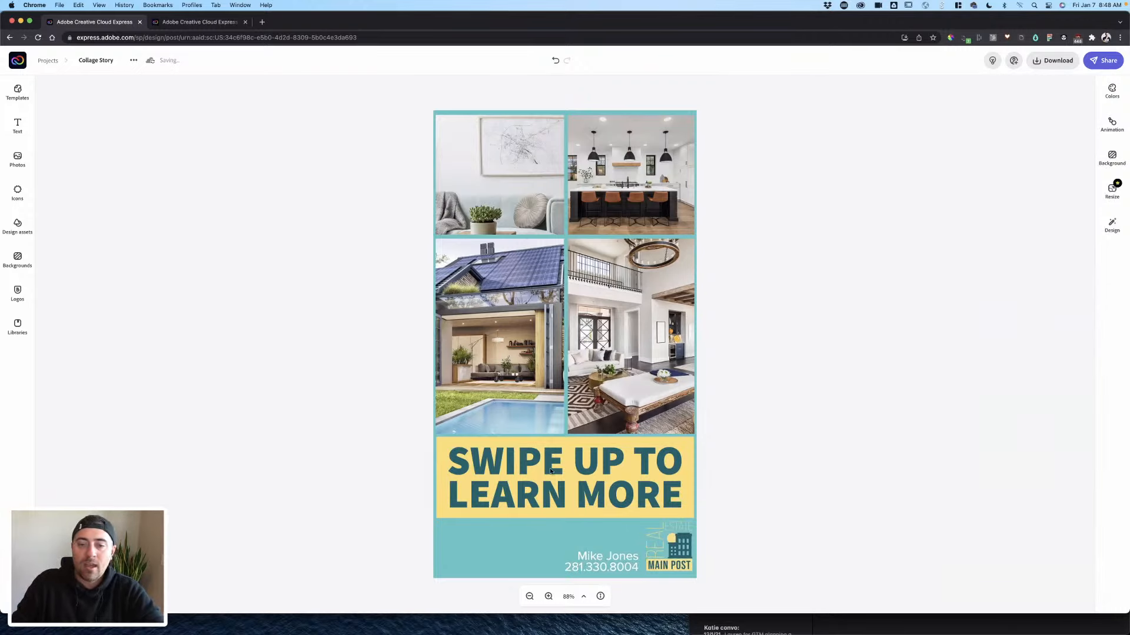
# - Preview the Typewriter and Dynamic text animation styles
pyautogui.click(1107, 125)
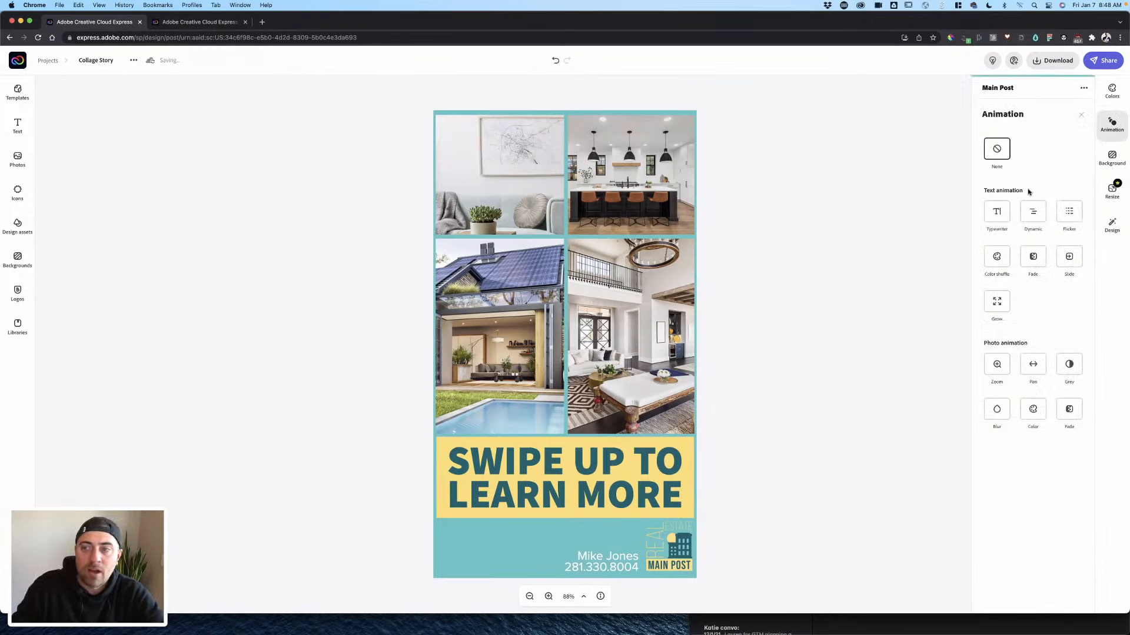
pyautogui.click(994, 214)
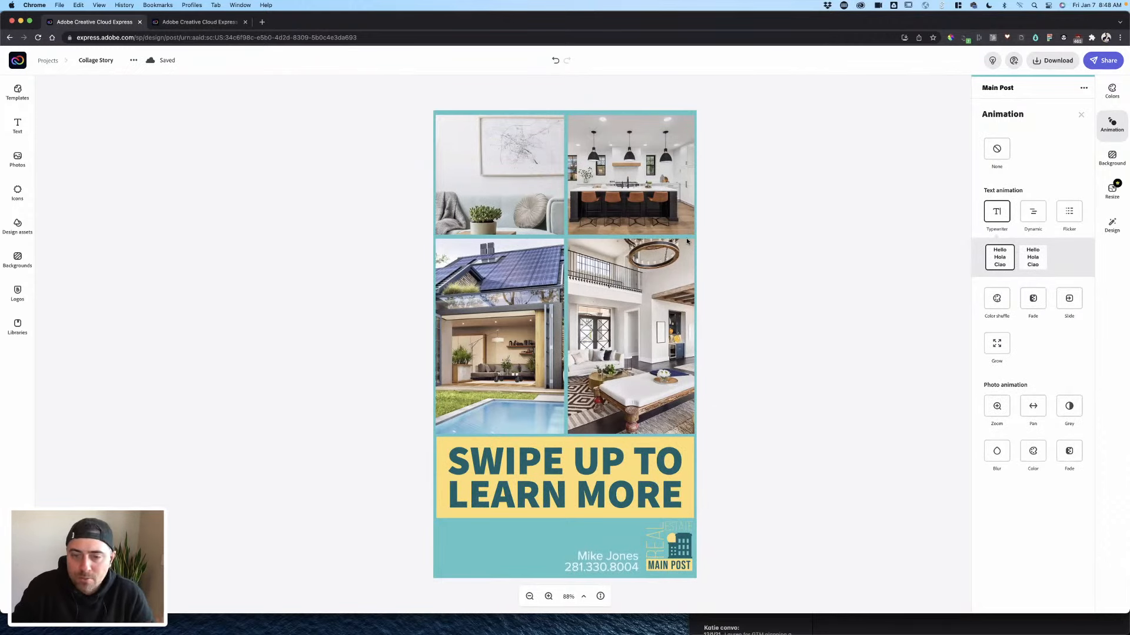
pyautogui.click(1033, 254)
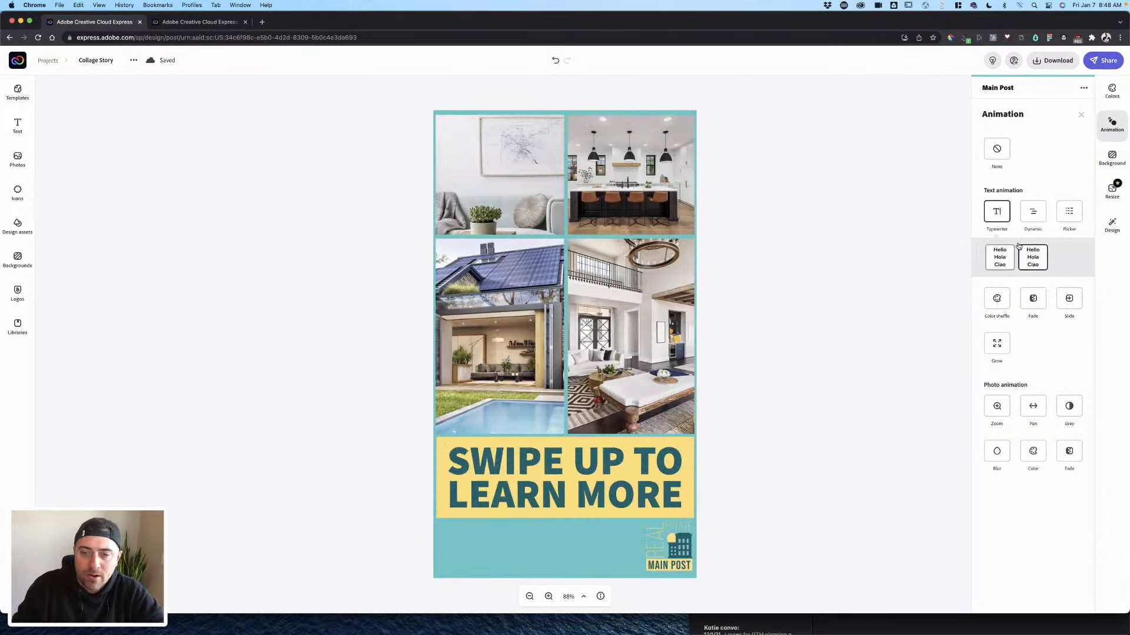
pyautogui.click(1034, 212)
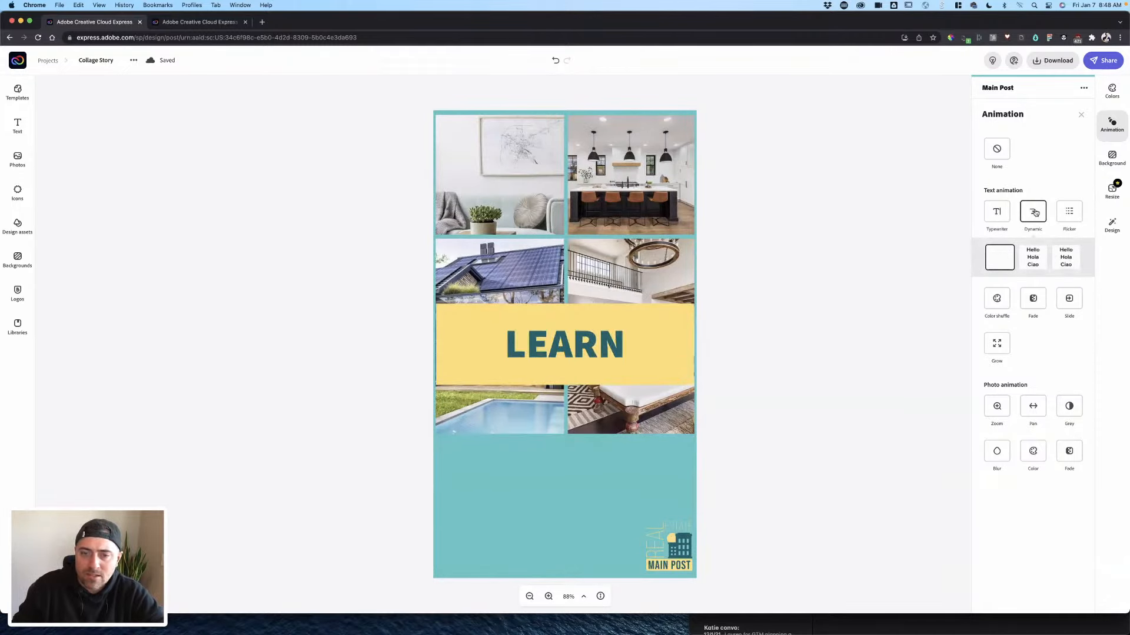
pyautogui.click(1031, 261)
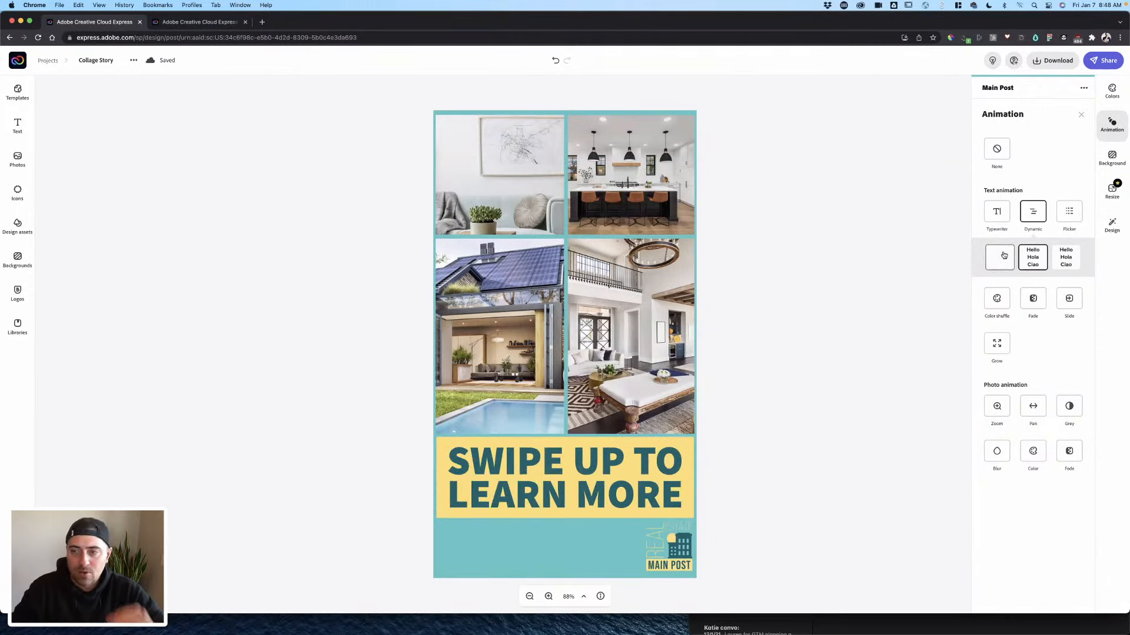
pyautogui.click(1066, 263)
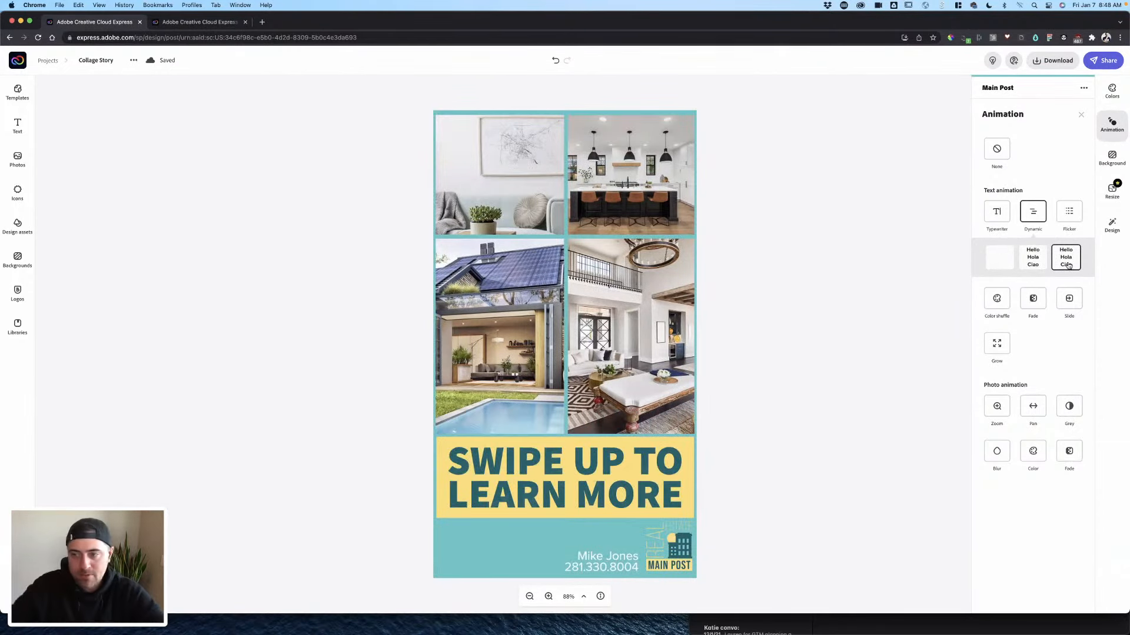
# - Try Color shuffle and Slide styles, then apply the Fade text animation
pyautogui.click(998, 299)
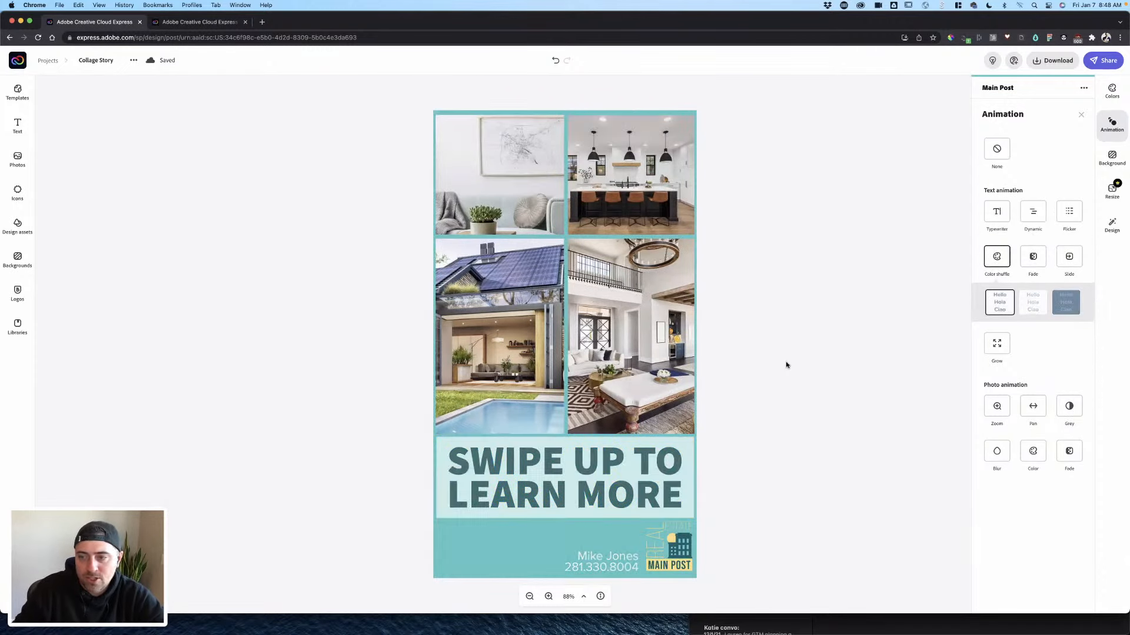
pyautogui.click(1033, 303)
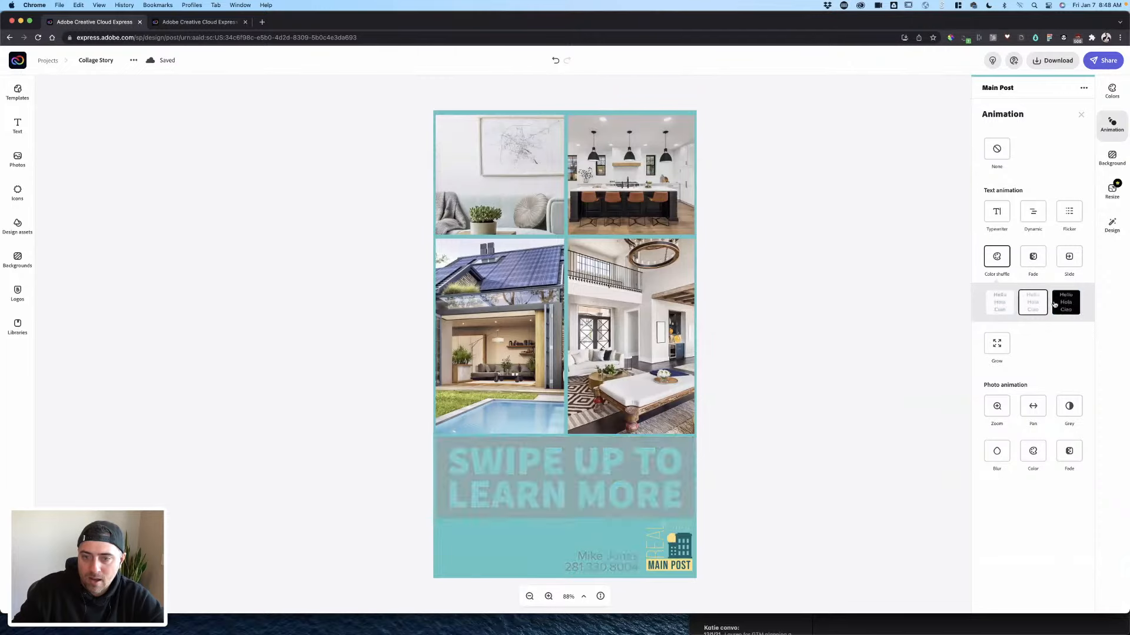
pyautogui.click(1062, 306)
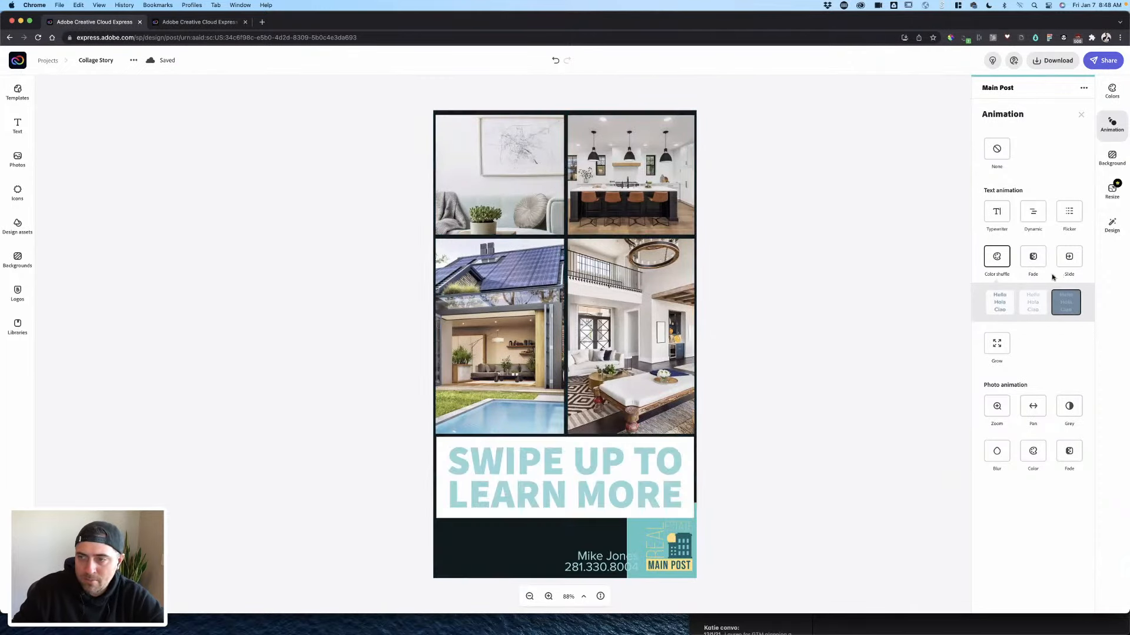
pyautogui.click(1064, 260)
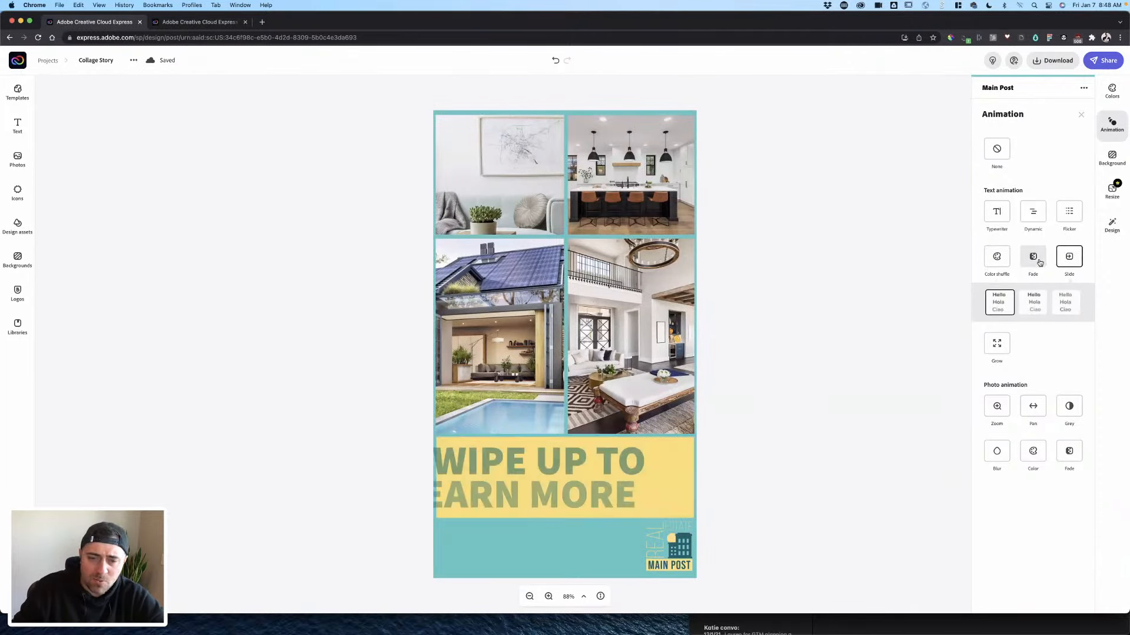
pyautogui.click(1034, 258)
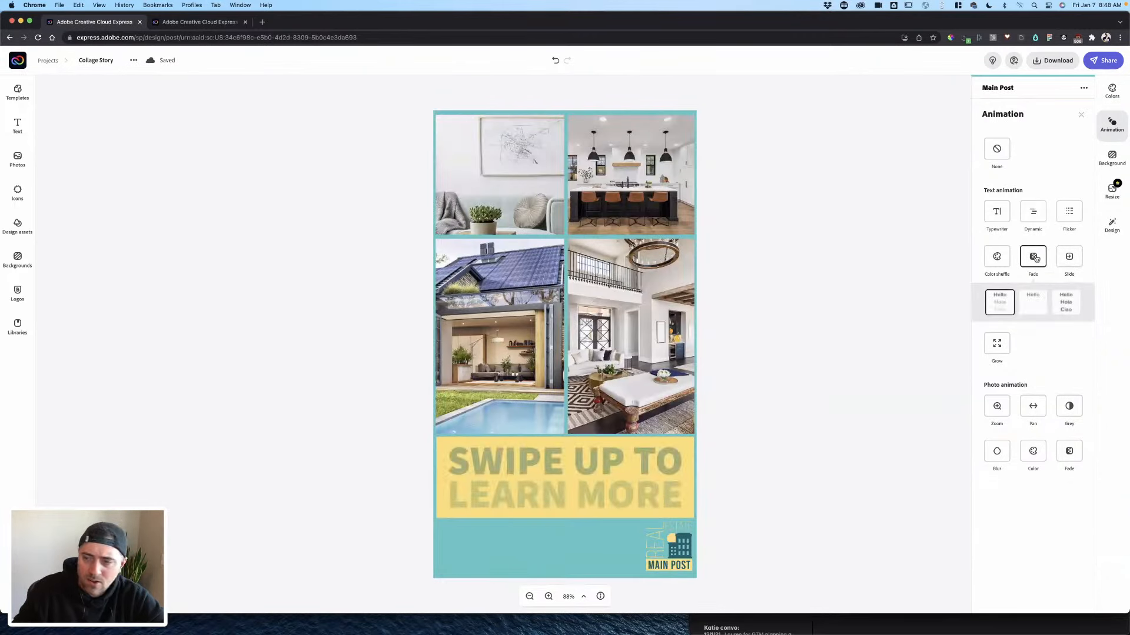
pyautogui.click(884, 345)
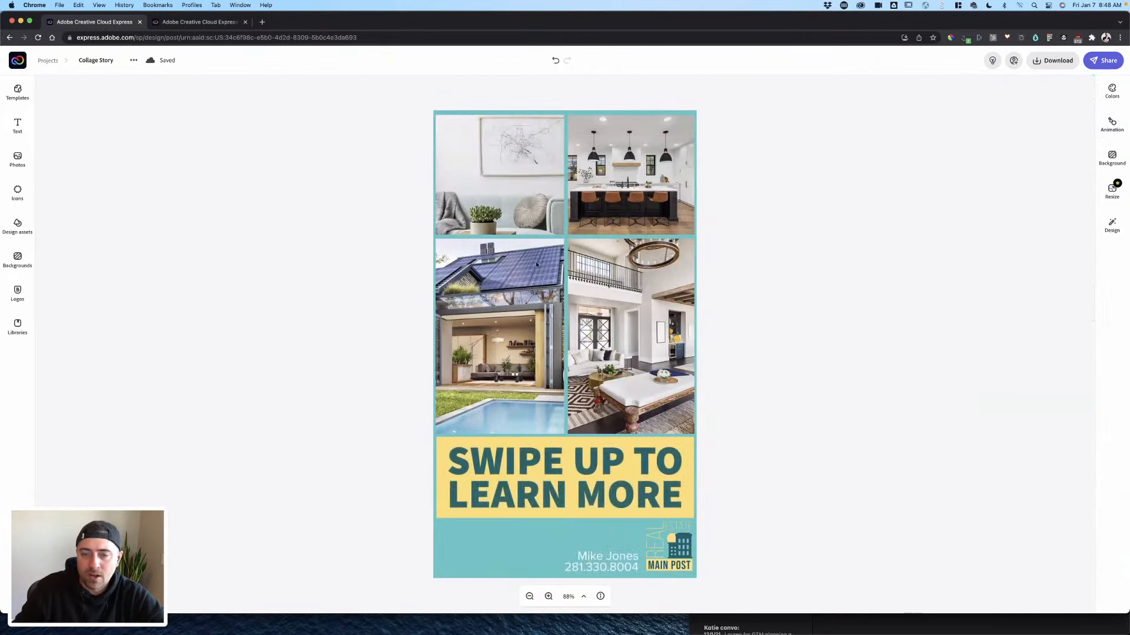
pyautogui.click(460, 207)
pyautogui.click(982, 198)
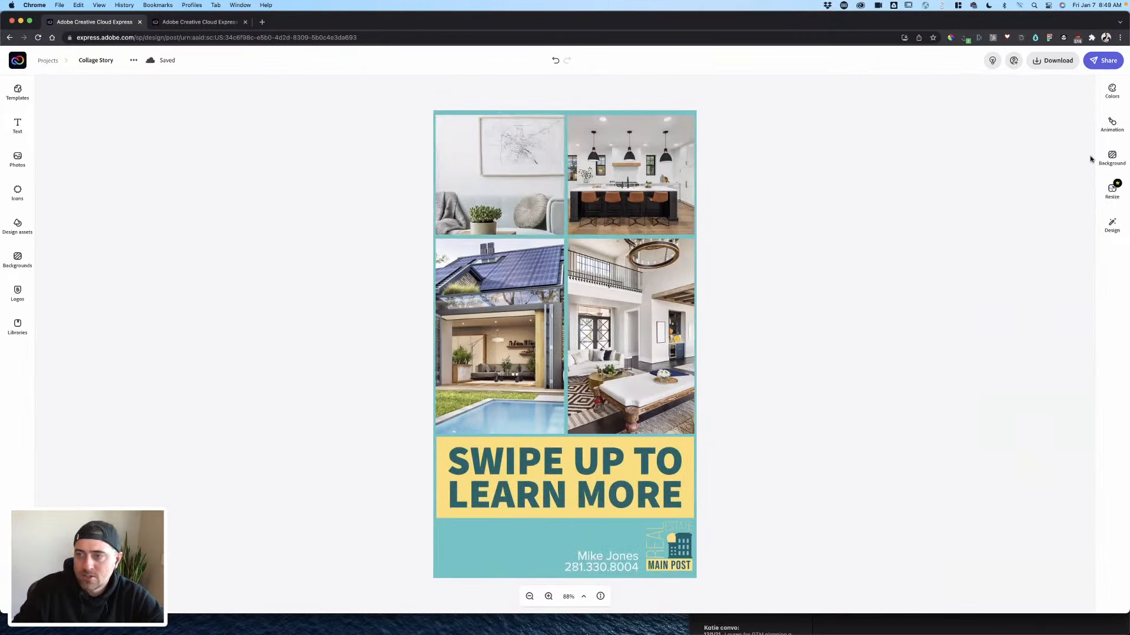
pyautogui.click(1112, 124)
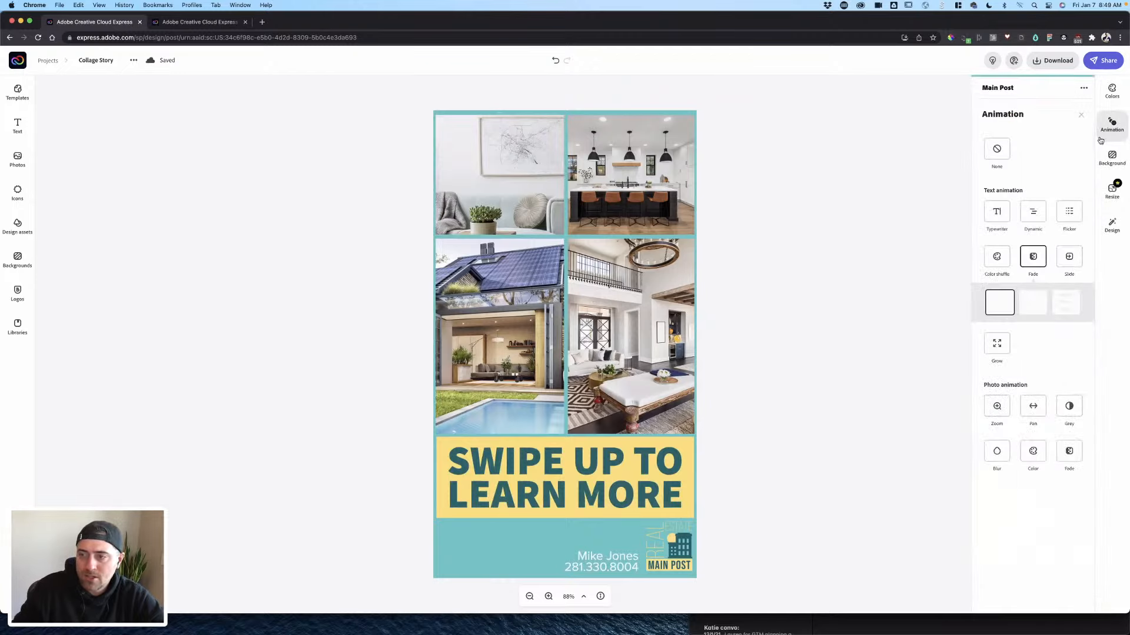
# - Preview Zoom, Grey, Color (light teal), Fade and Blur photo animations
pyautogui.click(1003, 407)
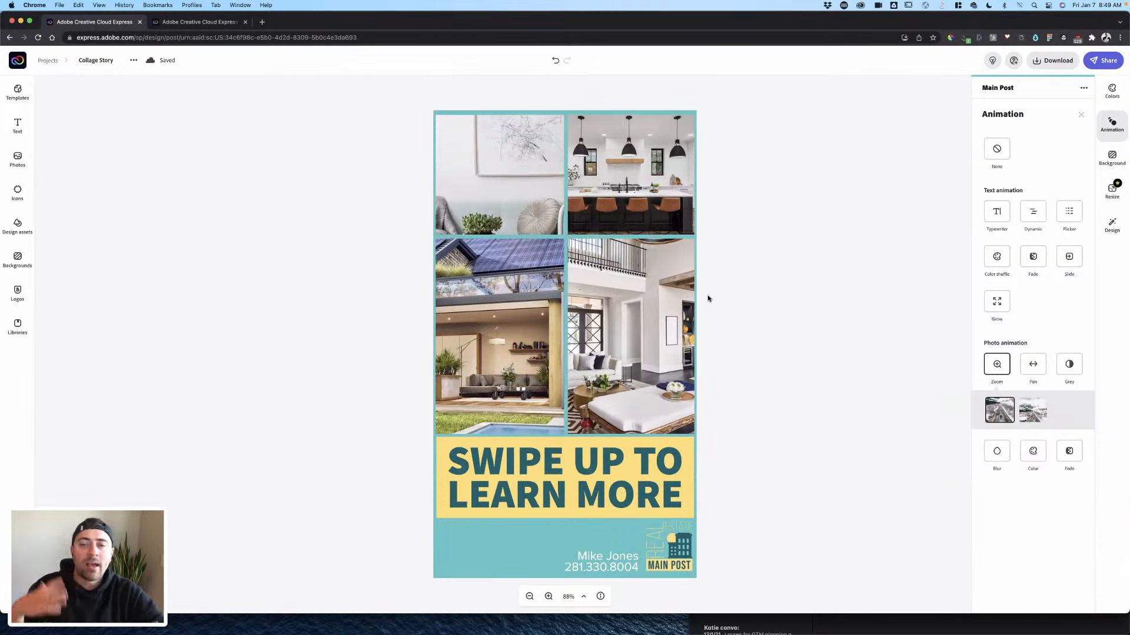
pyautogui.click(1061, 369)
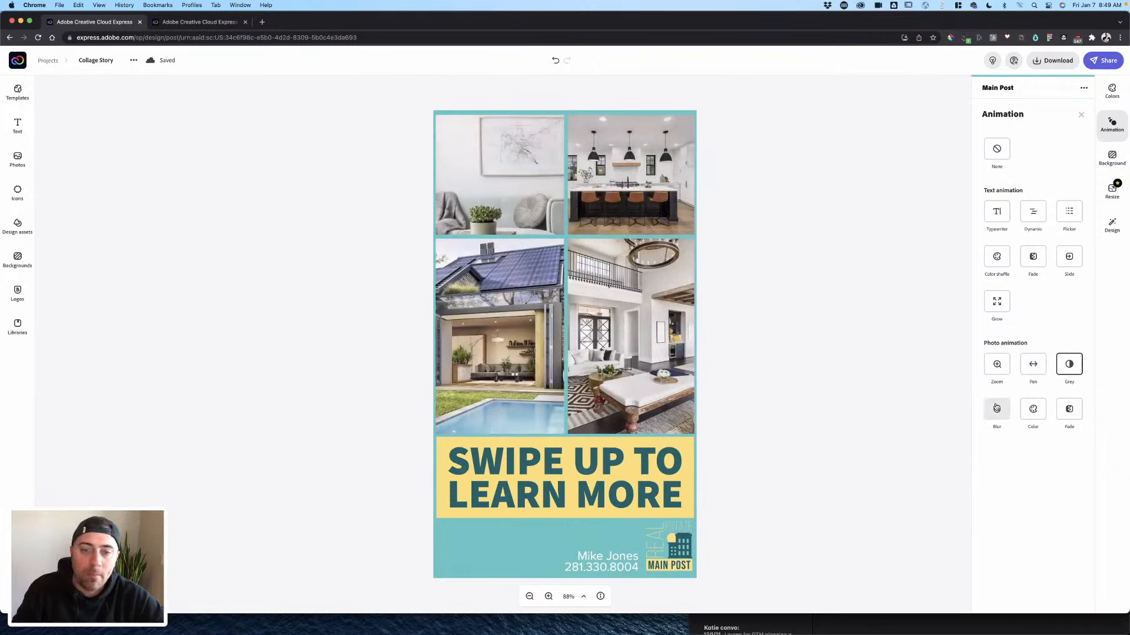
pyautogui.click(1039, 408)
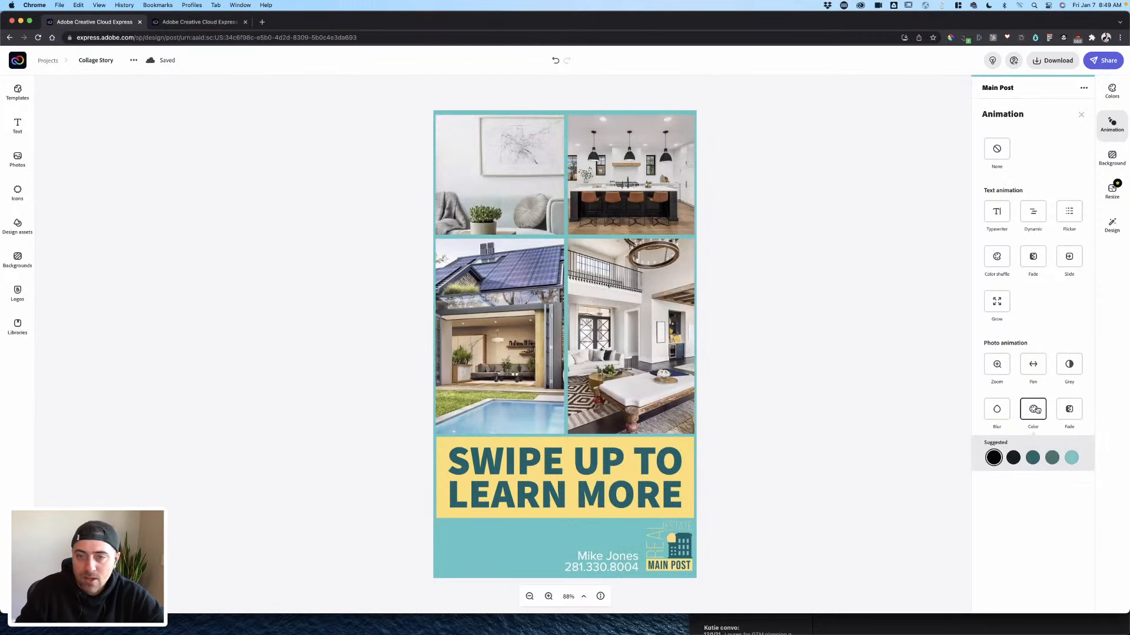
pyautogui.click(1070, 458)
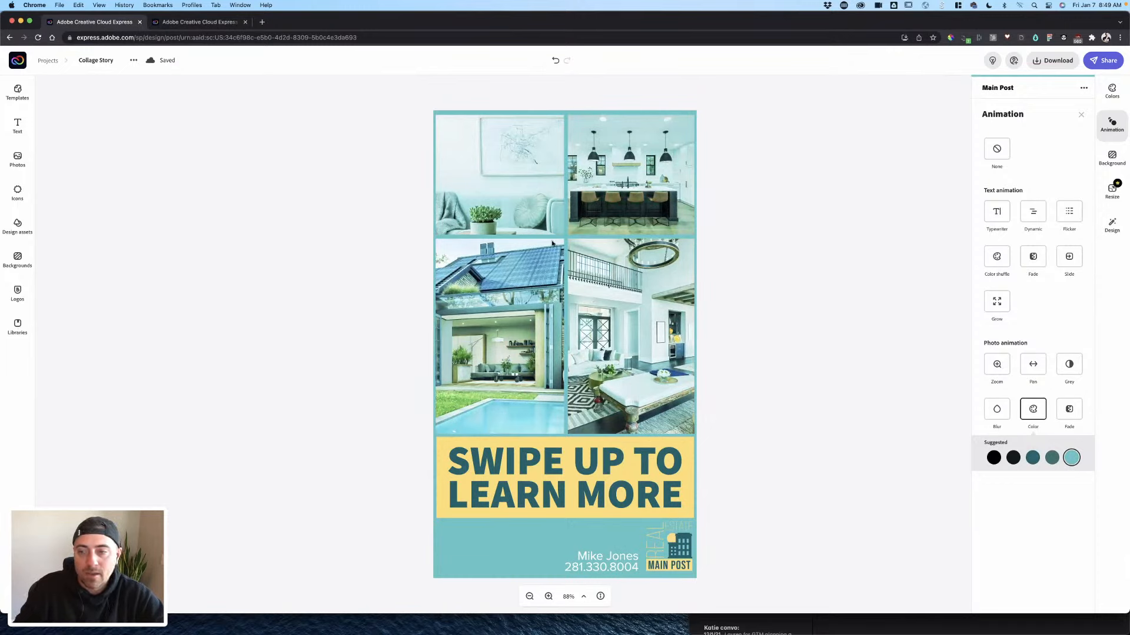
pyautogui.click(1073, 409)
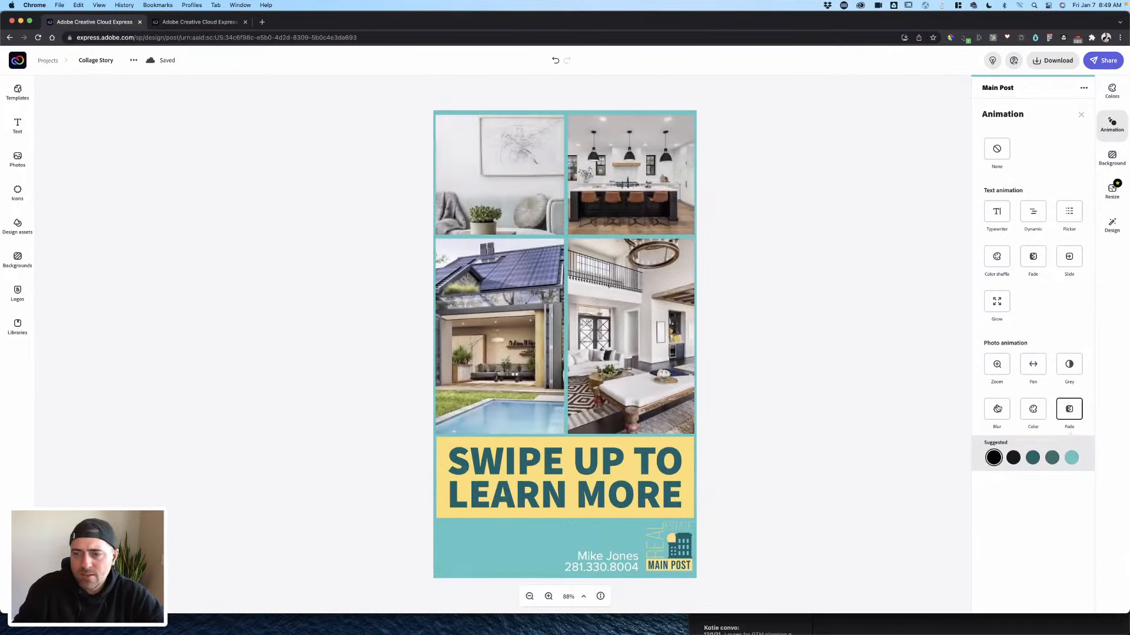
pyautogui.click(1000, 408)
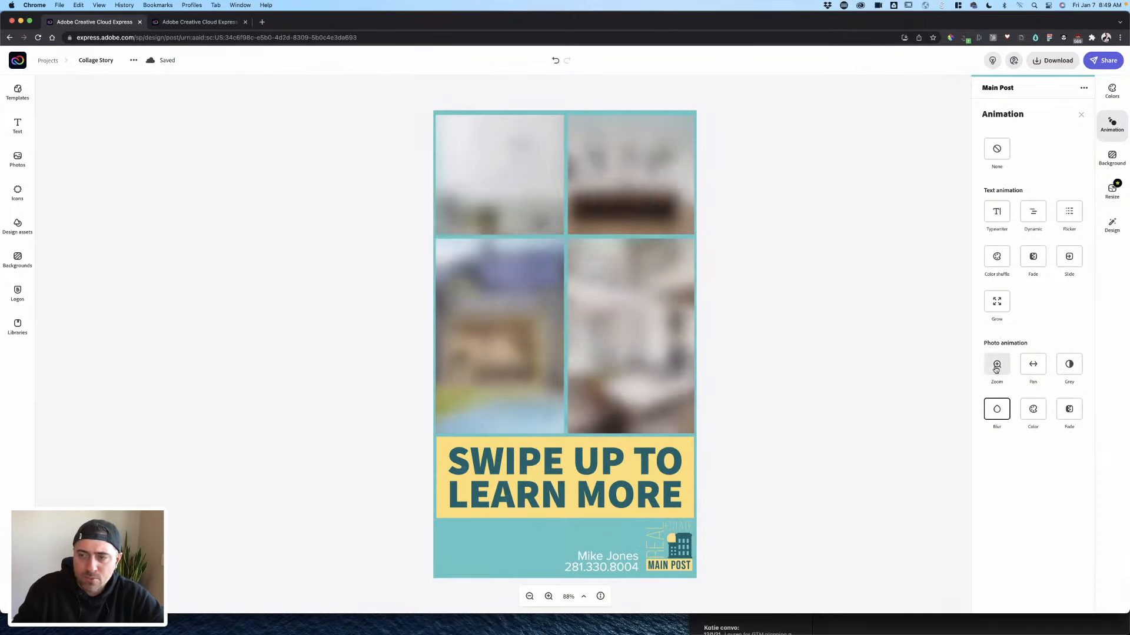
# - Toggle between Fade and Dynamic text animations, settling on Dynamic, and close the panel
pyautogui.click(1022, 217)
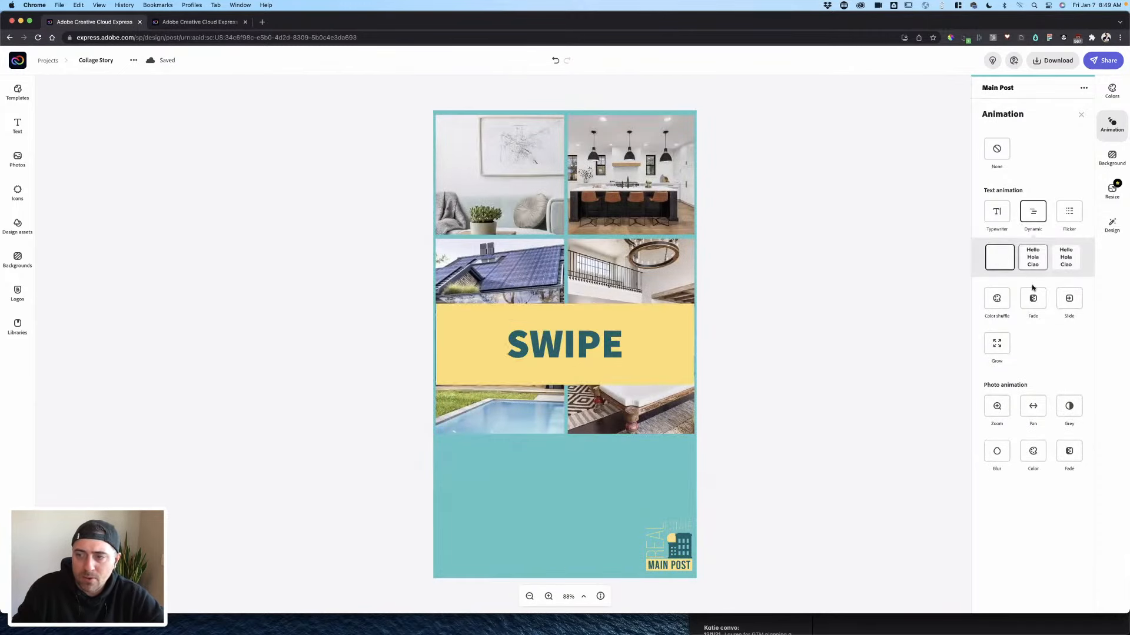
pyautogui.click(1033, 298)
pyautogui.click(1030, 218)
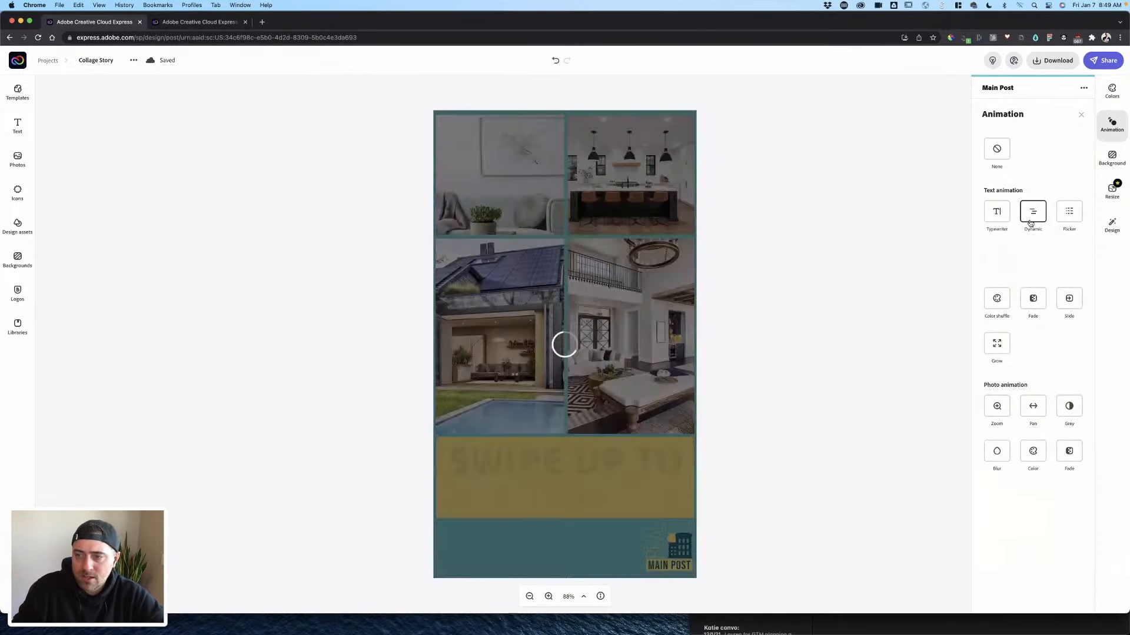
pyautogui.click(1033, 298)
pyautogui.click(1031, 211)
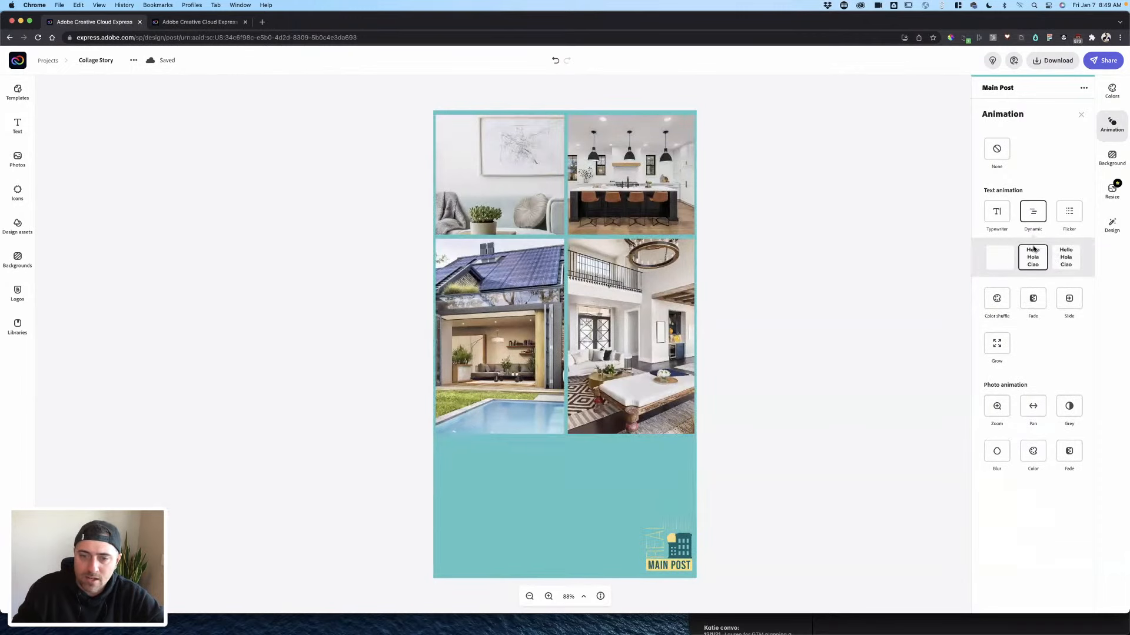
pyautogui.click(746, 447)
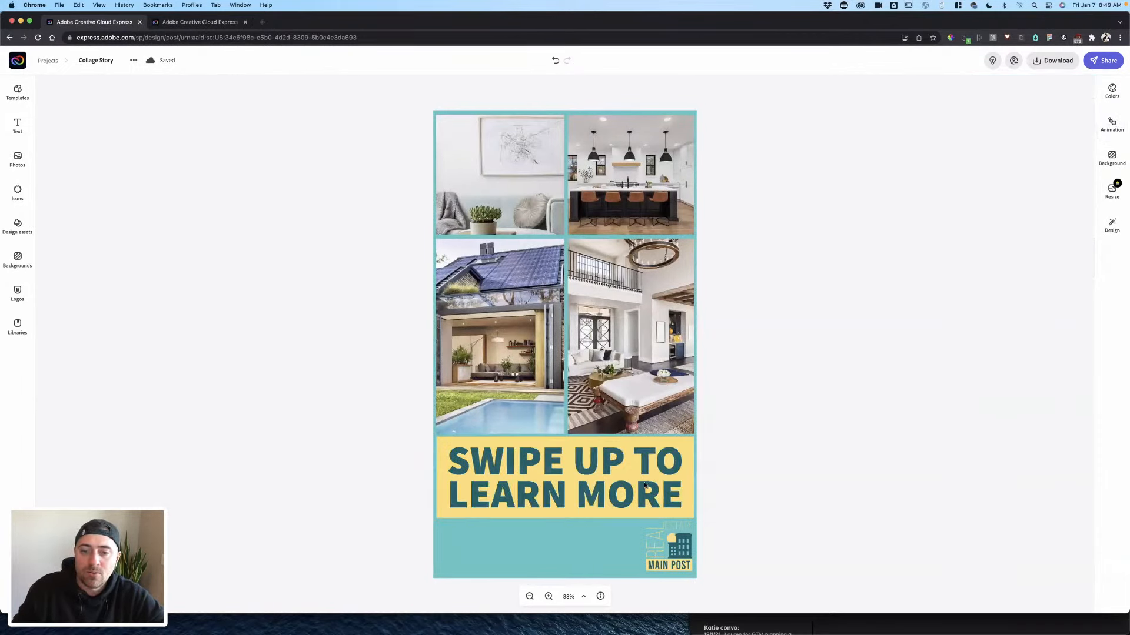
pyautogui.click(1048, 66)
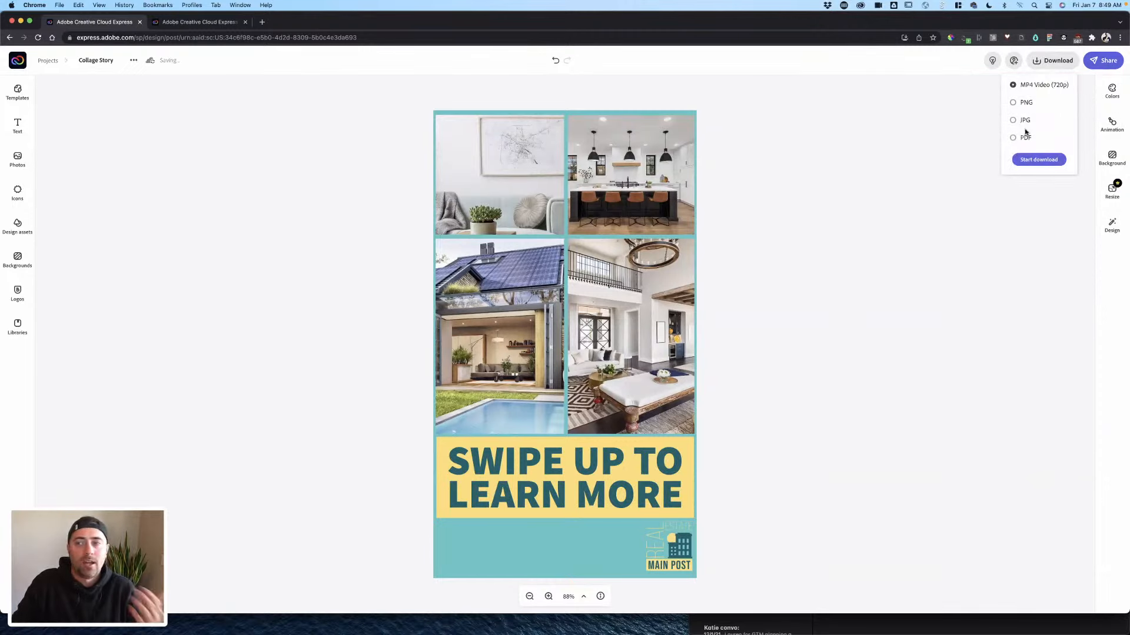
pyautogui.click(746, 196)
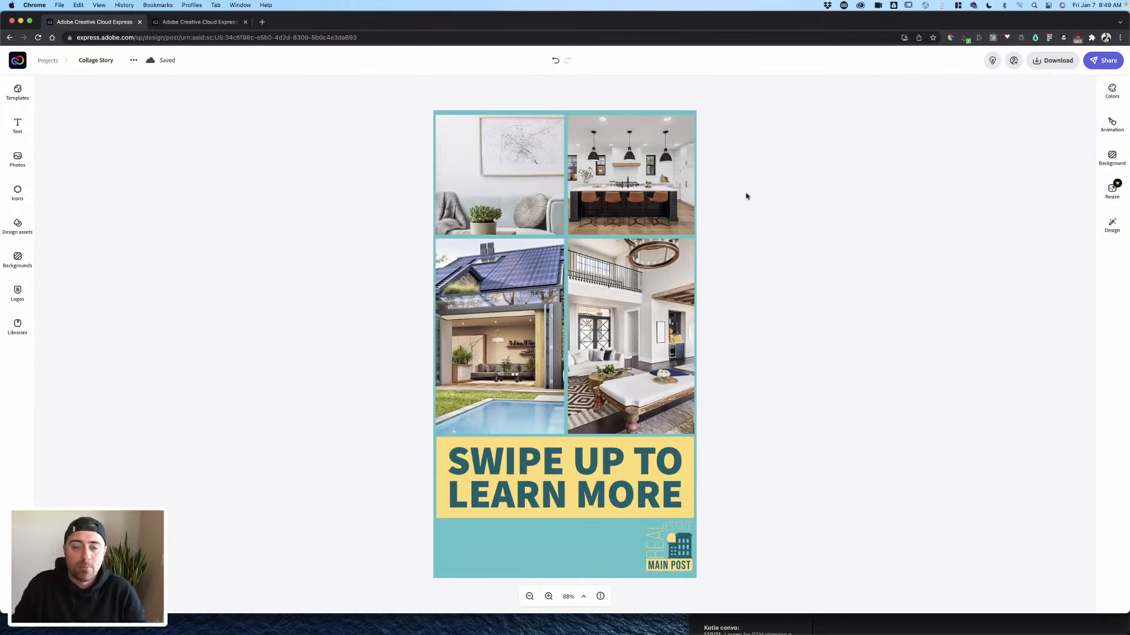
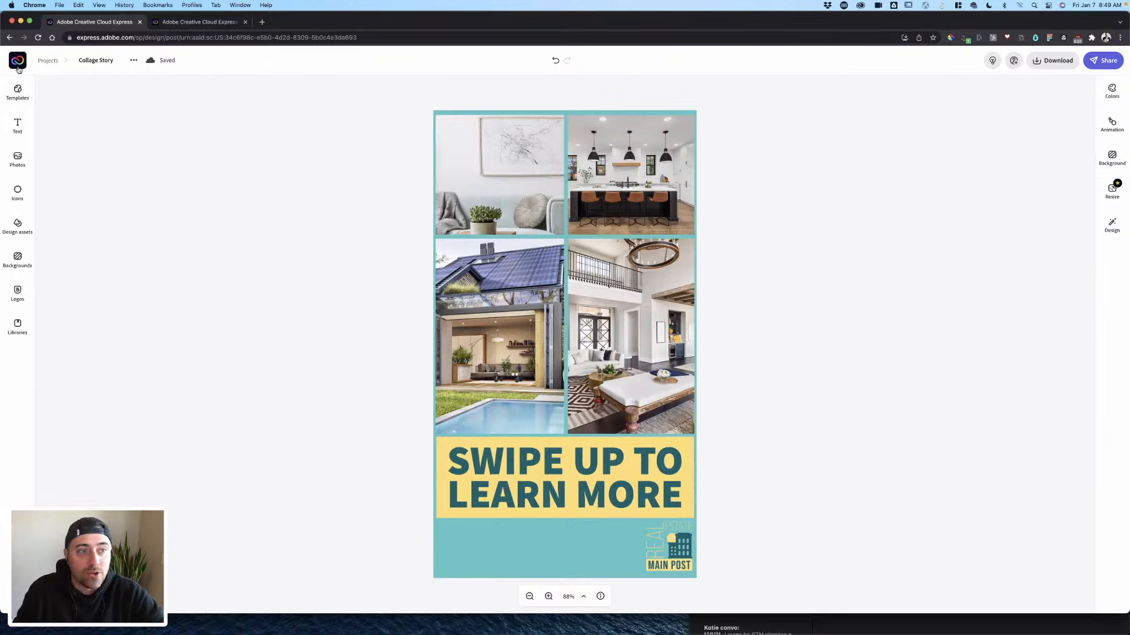
# - Create a new blank custom-size Instagram social post at 1080 x 1080
pyautogui.click(42, 62)
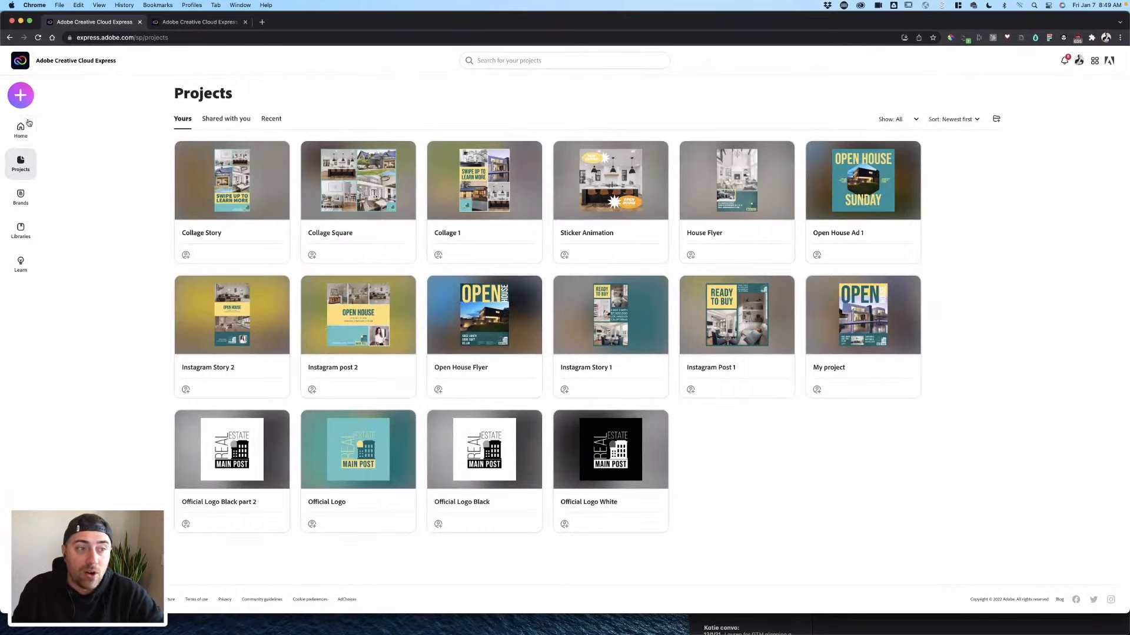
pyautogui.click(21, 94)
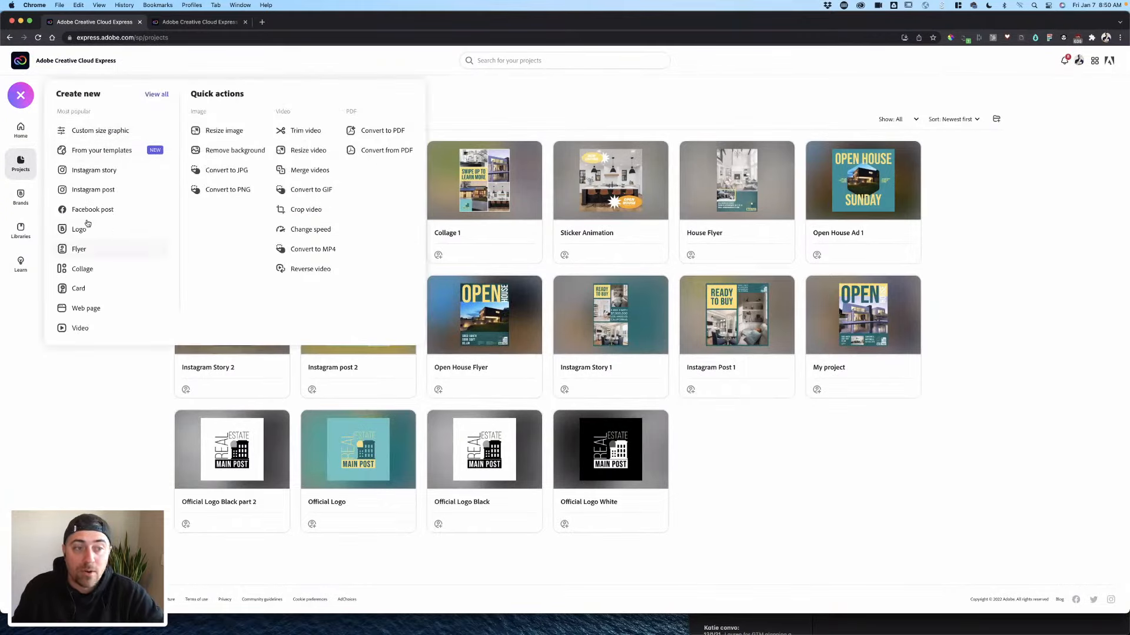
pyautogui.click(20, 160)
pyautogui.click(21, 131)
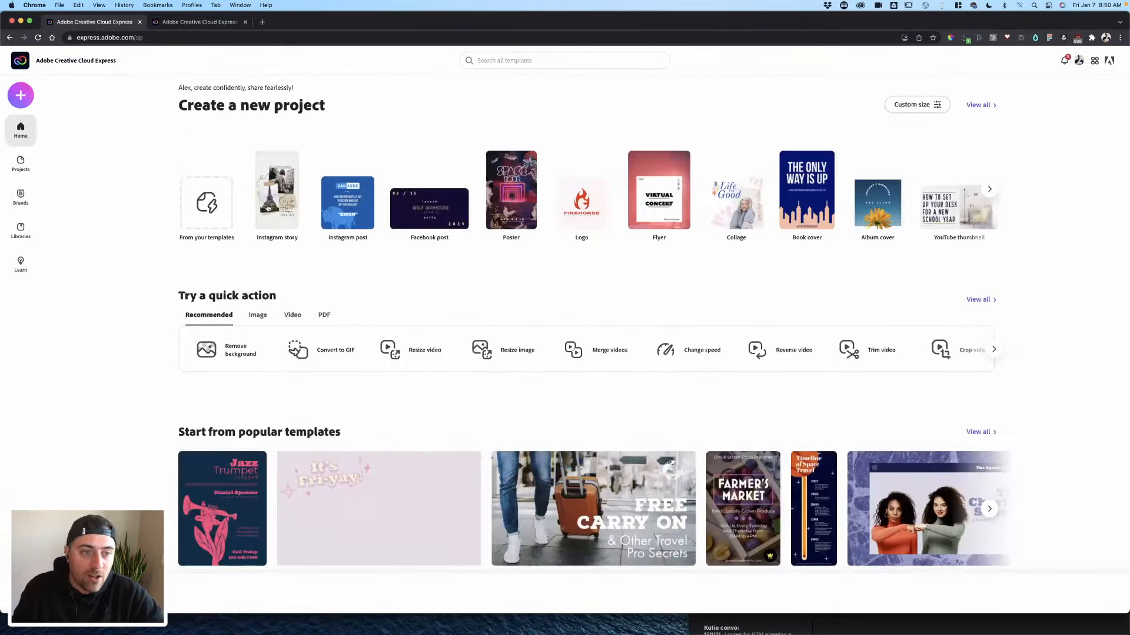
pyautogui.click(20, 94)
pyautogui.click(83, 127)
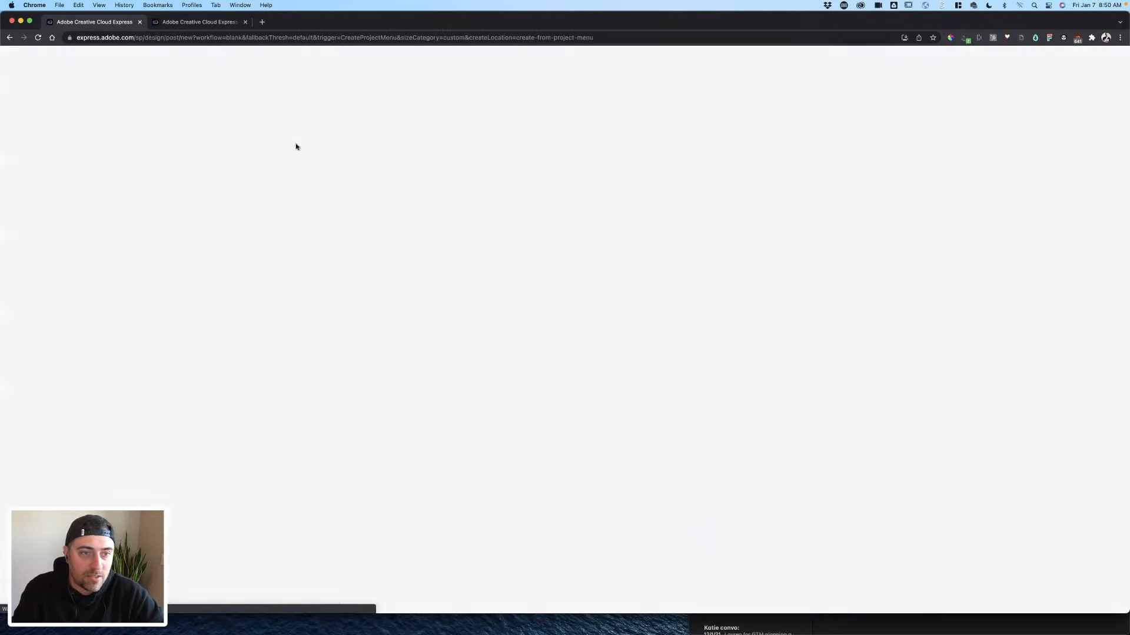
pyautogui.click(468, 281)
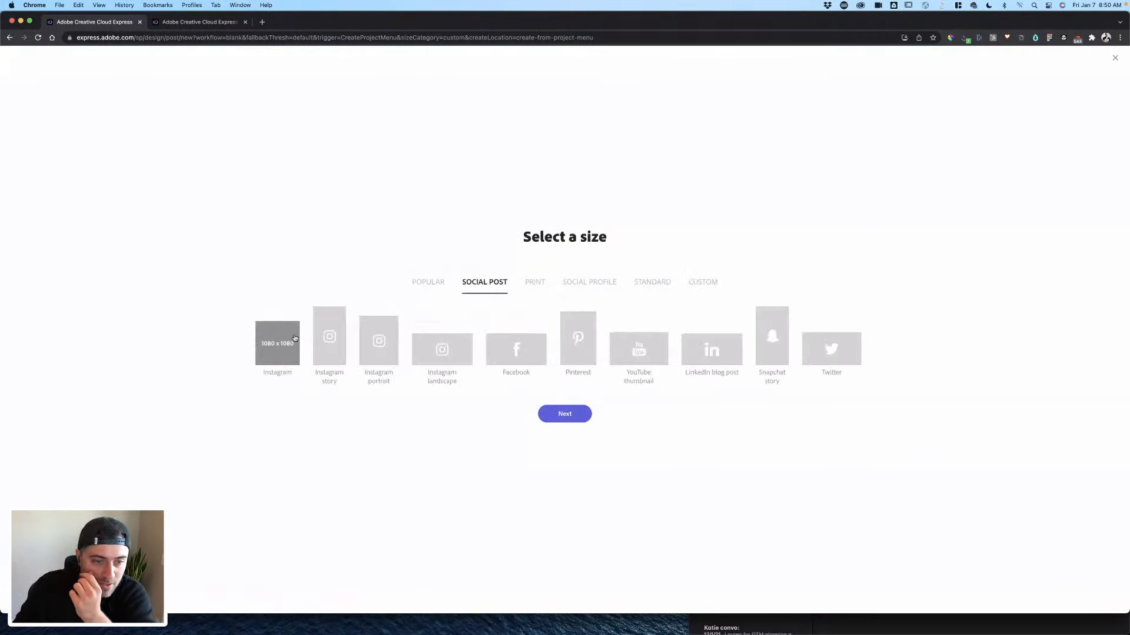
pyautogui.click(292, 338)
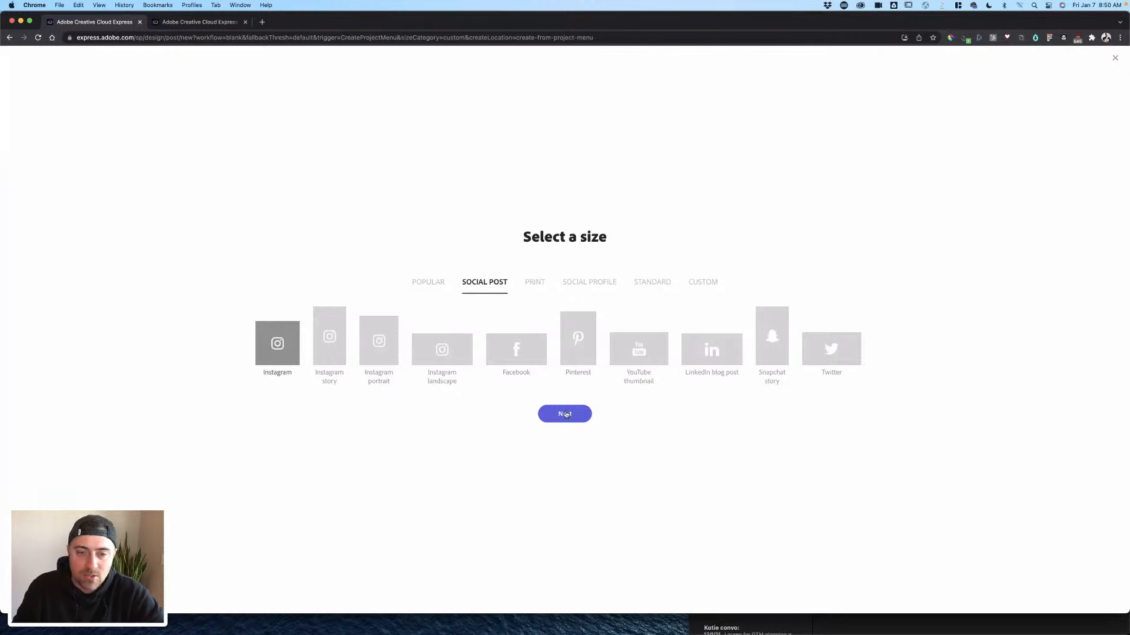
pyautogui.click(566, 414)
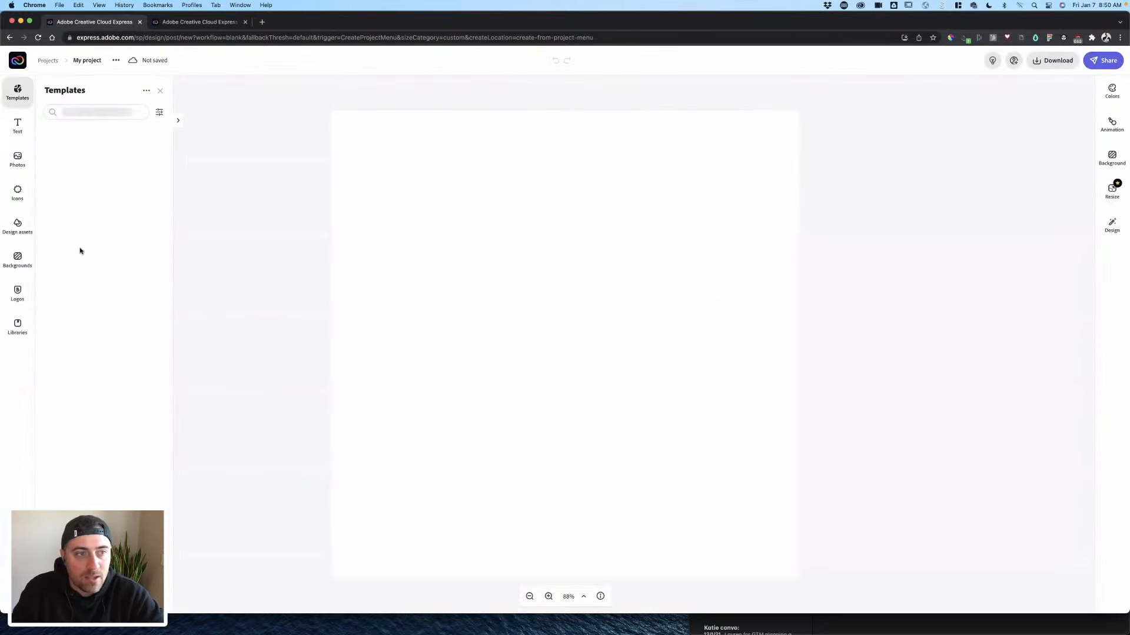
# - Set the blank canvas background to the dark teal brand colour
pyautogui.click(281, 160)
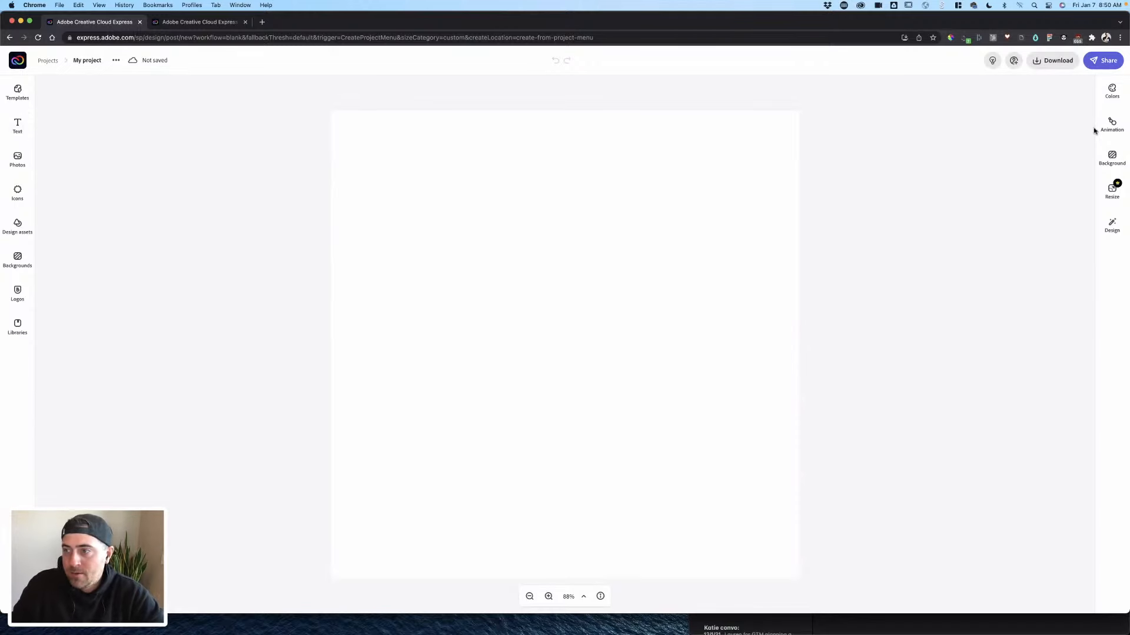
pyautogui.click(357, 296)
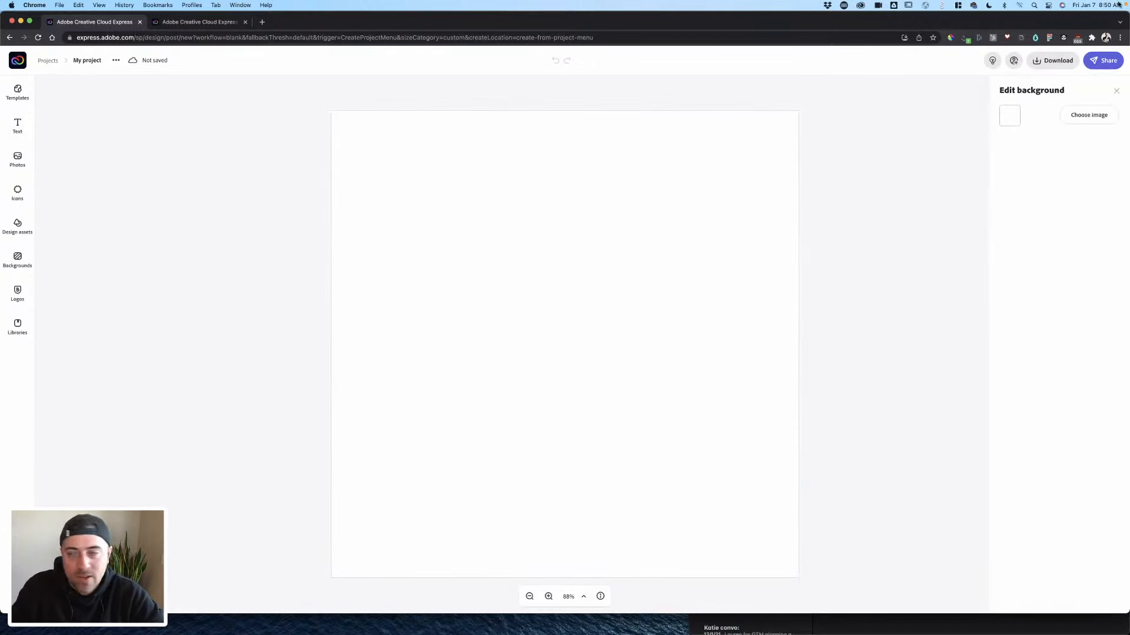
pyautogui.click(1010, 116)
pyautogui.click(1053, 162)
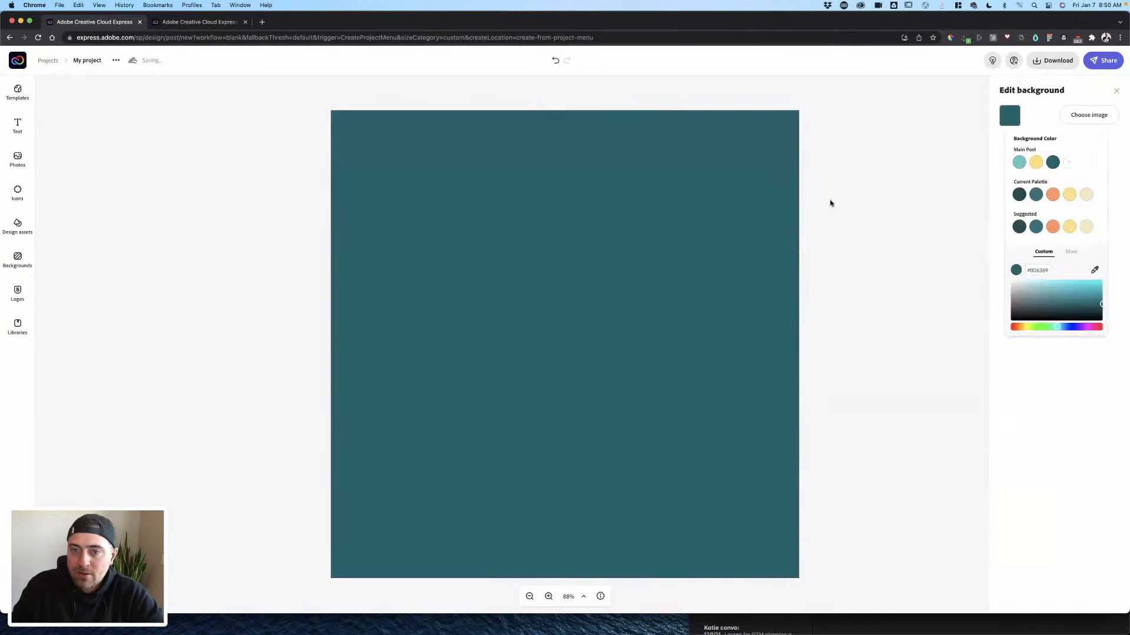
pyautogui.click(842, 201)
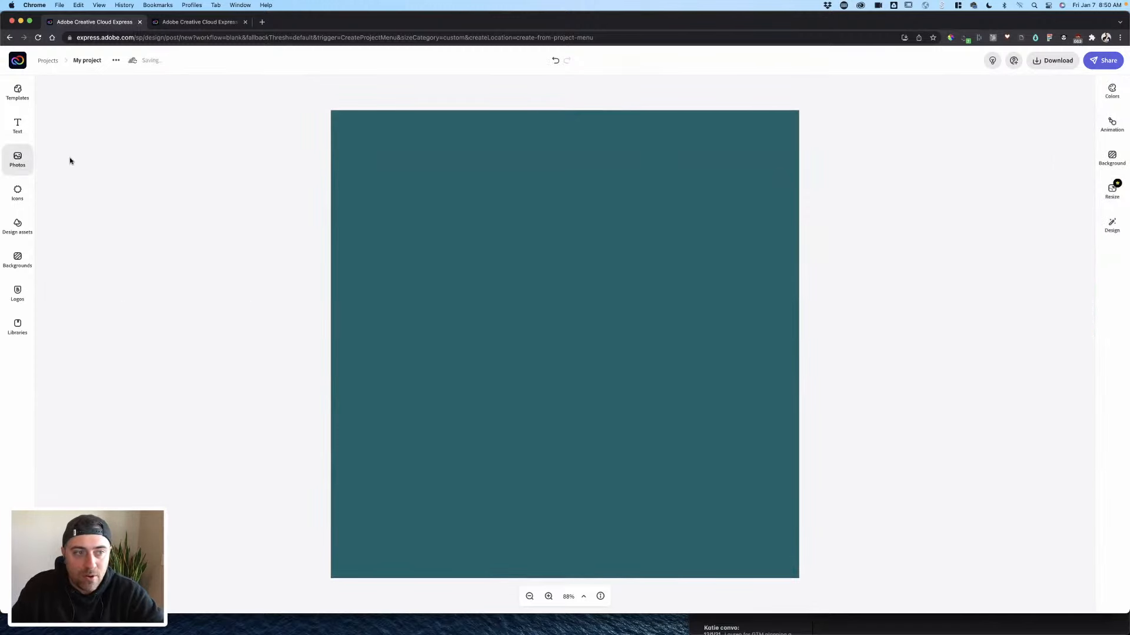
# - Search stock photos for 'modern', then place, enlarge and centre the dark modern house photo
pyautogui.click(91, 114)
pyautogui.write('modern homes')
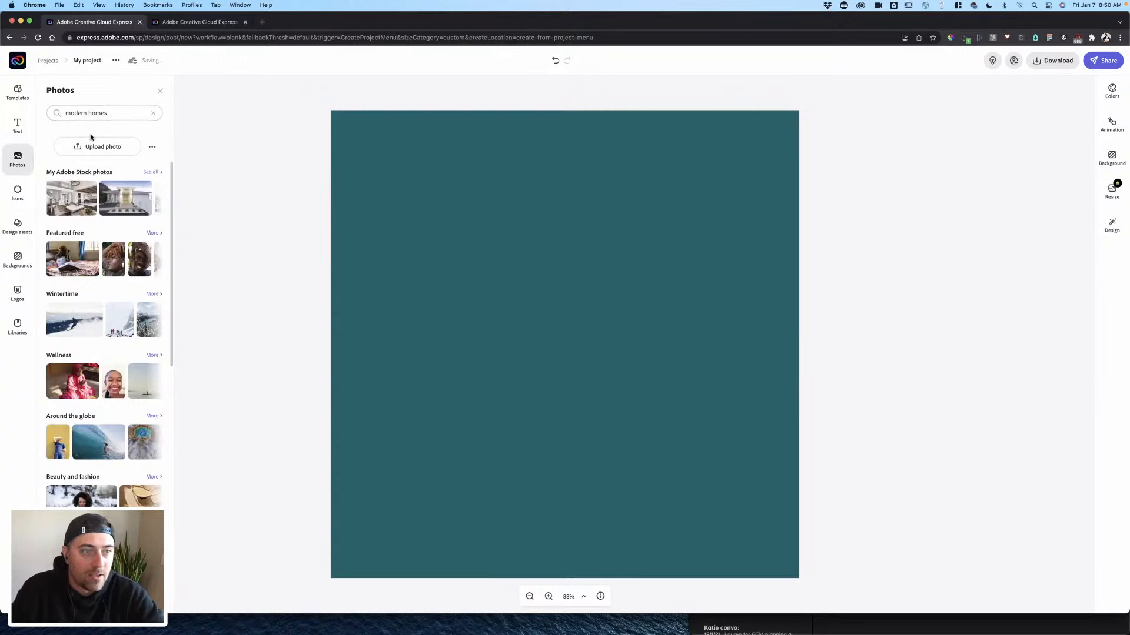
pyautogui.press('Return')
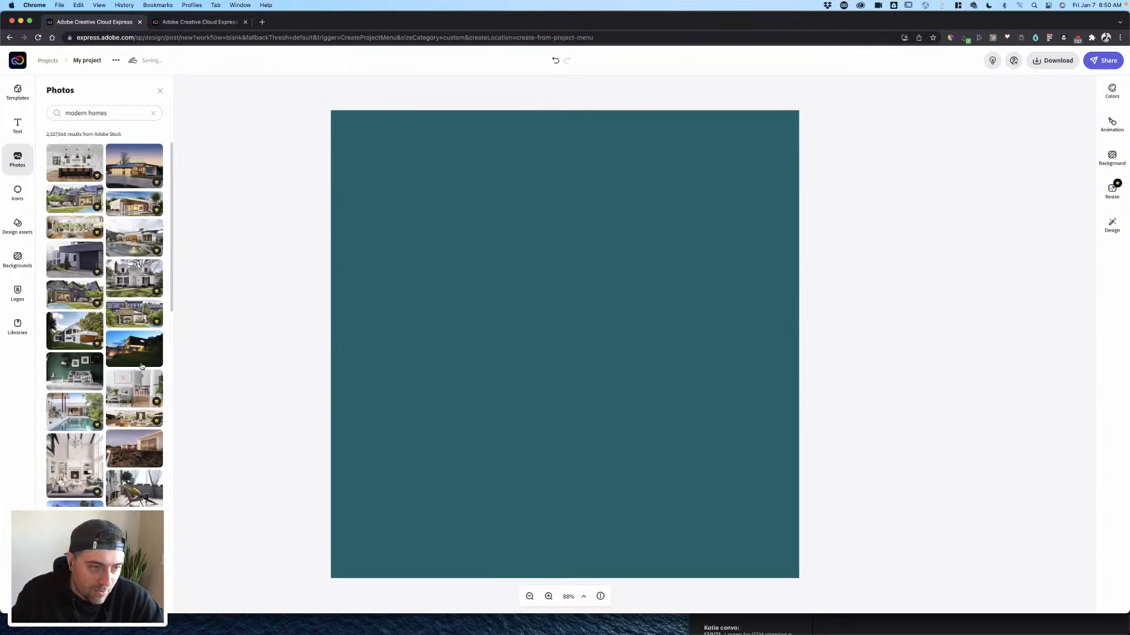
pyautogui.moveTo(136, 355); pyautogui.dragTo(390, 404)
pyautogui.moveTo(448, 354); pyautogui.dragTo(764, 152)
pyautogui.moveTo(616, 262); pyautogui.dragTo(634, 297)
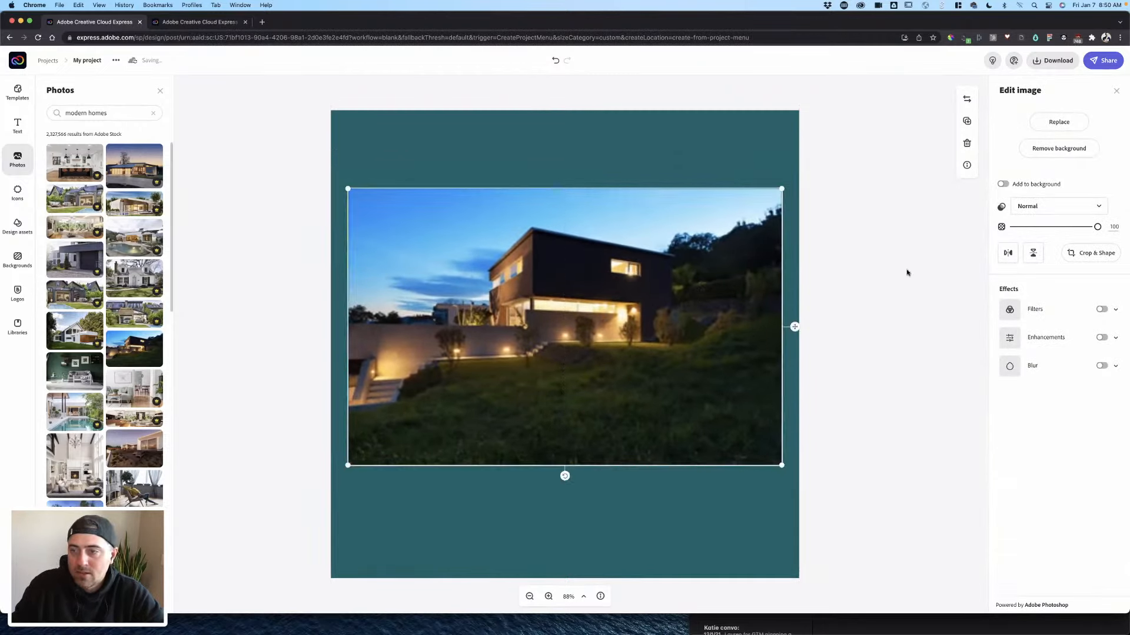
# - Crop the house photo into a hexagon shape
pyautogui.click(1082, 254)
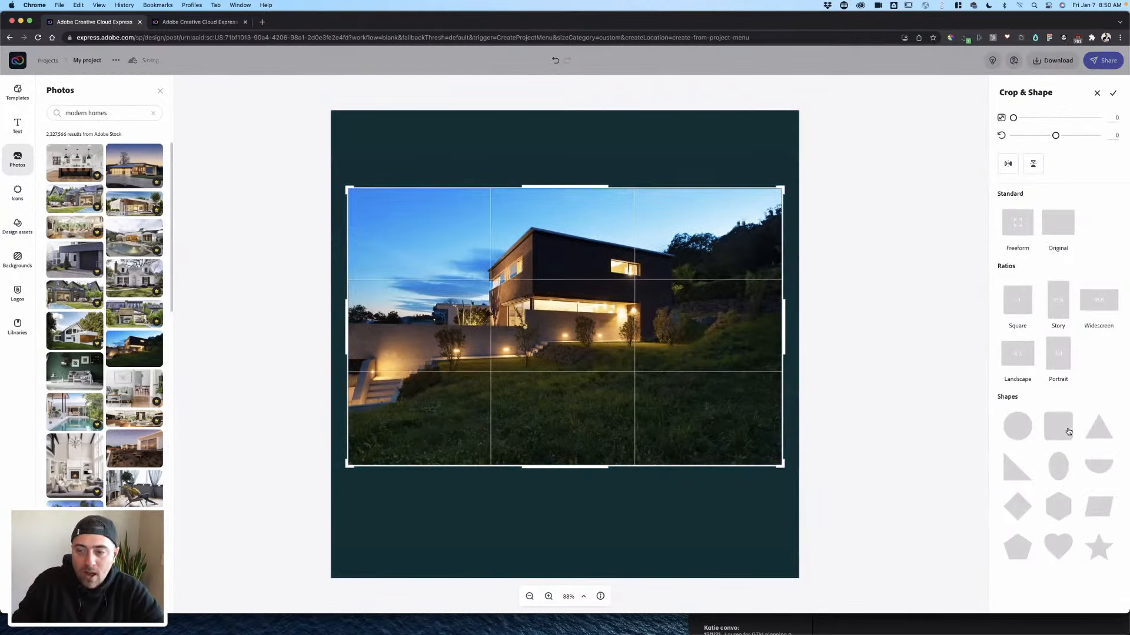
pyautogui.click(1098, 506)
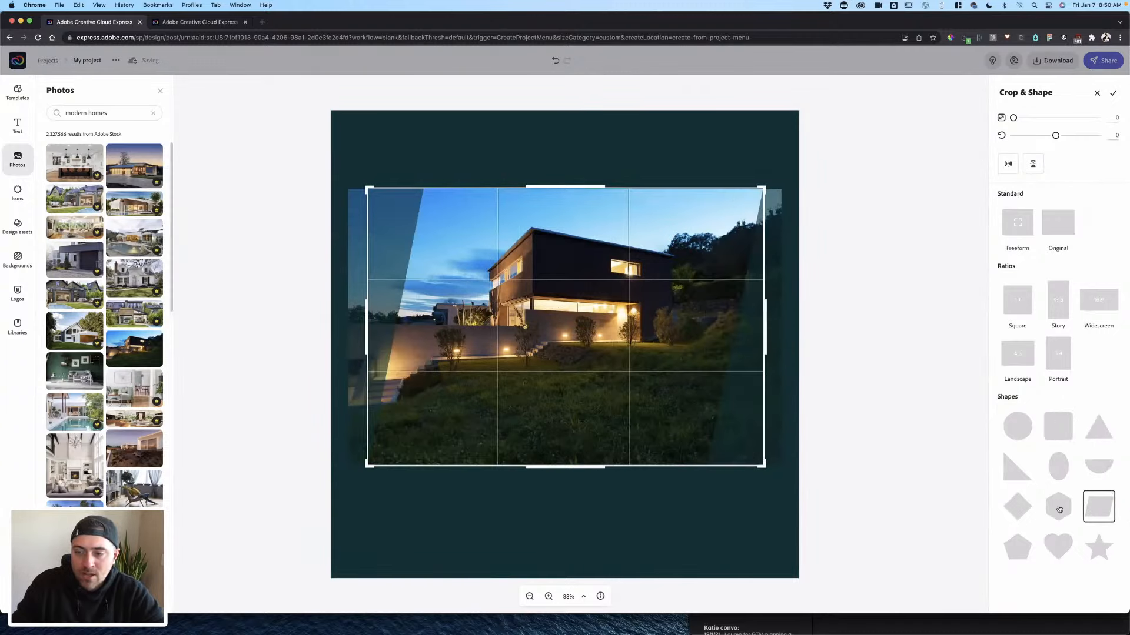
pyautogui.click(1059, 509)
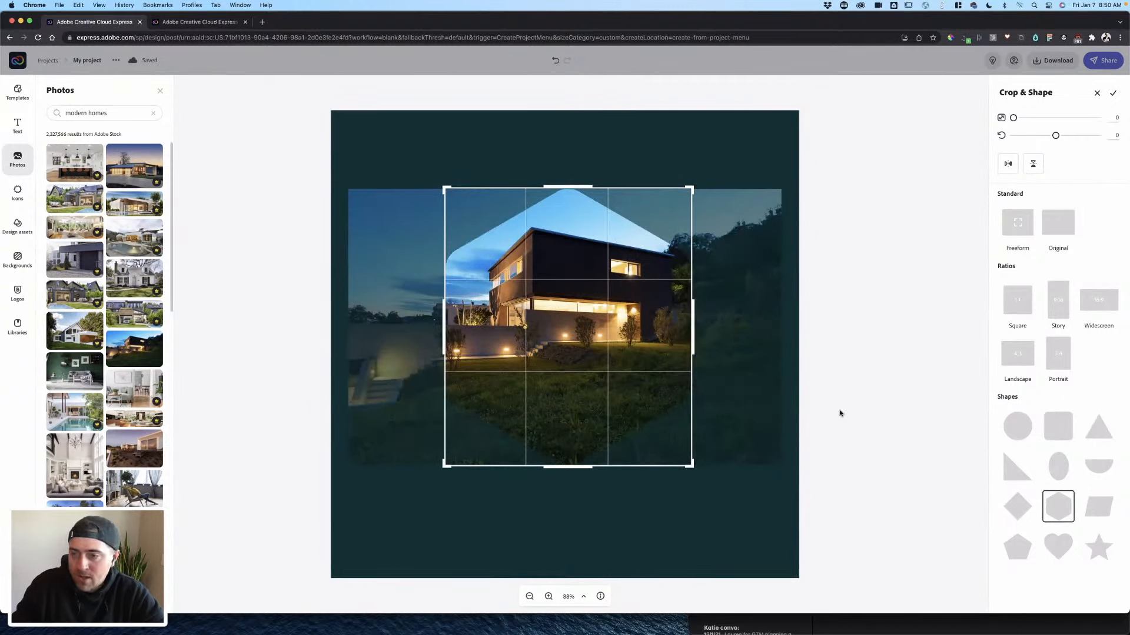
pyautogui.click(913, 503)
# - Enlarge the hexagon photo and centre it on the teal post
pyautogui.moveTo(648, 356); pyautogui.dragTo(564, 367)
pyautogui.moveTo(612, 478); pyautogui.dragTo(642, 512)
pyautogui.moveTo(543, 382); pyautogui.dragTo(604, 406)
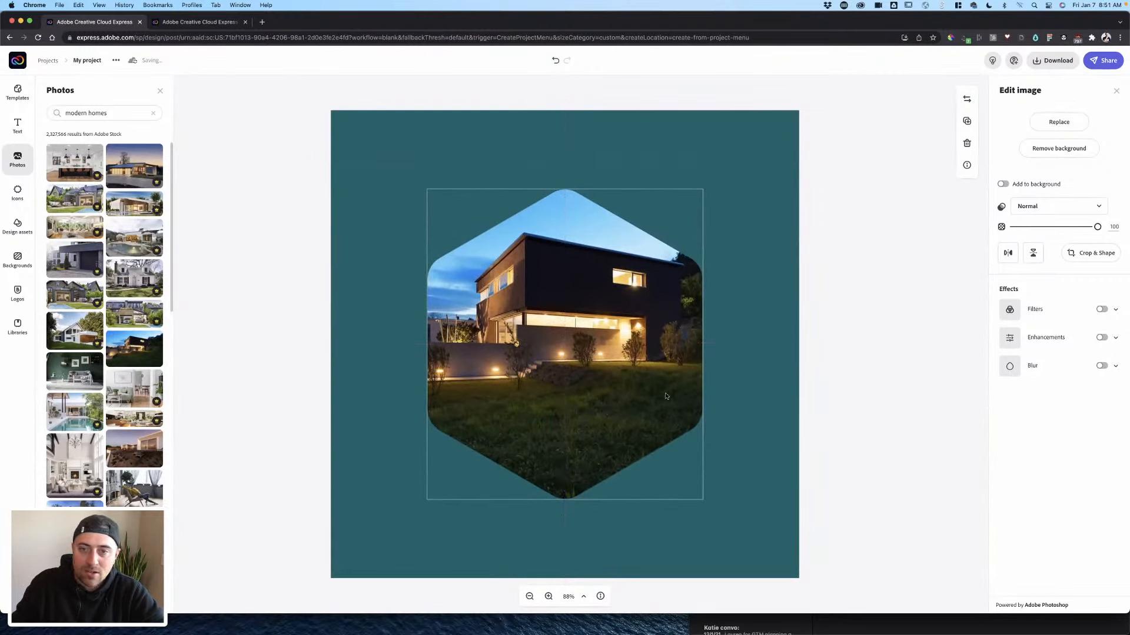
pyautogui.click(858, 318)
pyautogui.click(17, 123)
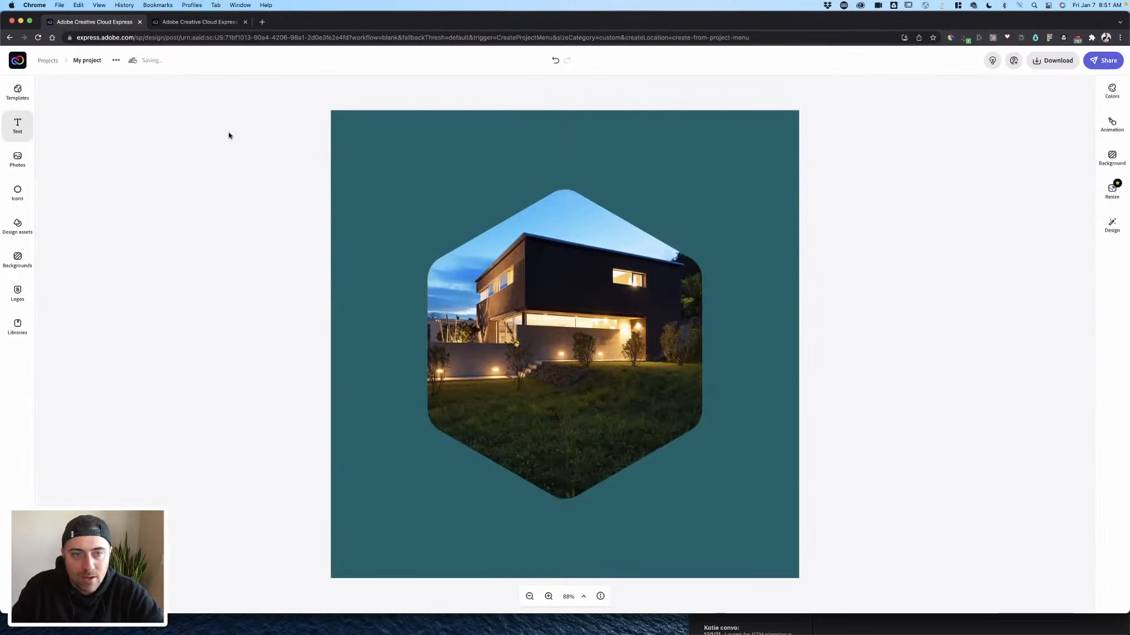
# - Add a text box reading 'OPEN HOUSE' in capitals
pyautogui.click(444, 143)
pyautogui.click(23, 122)
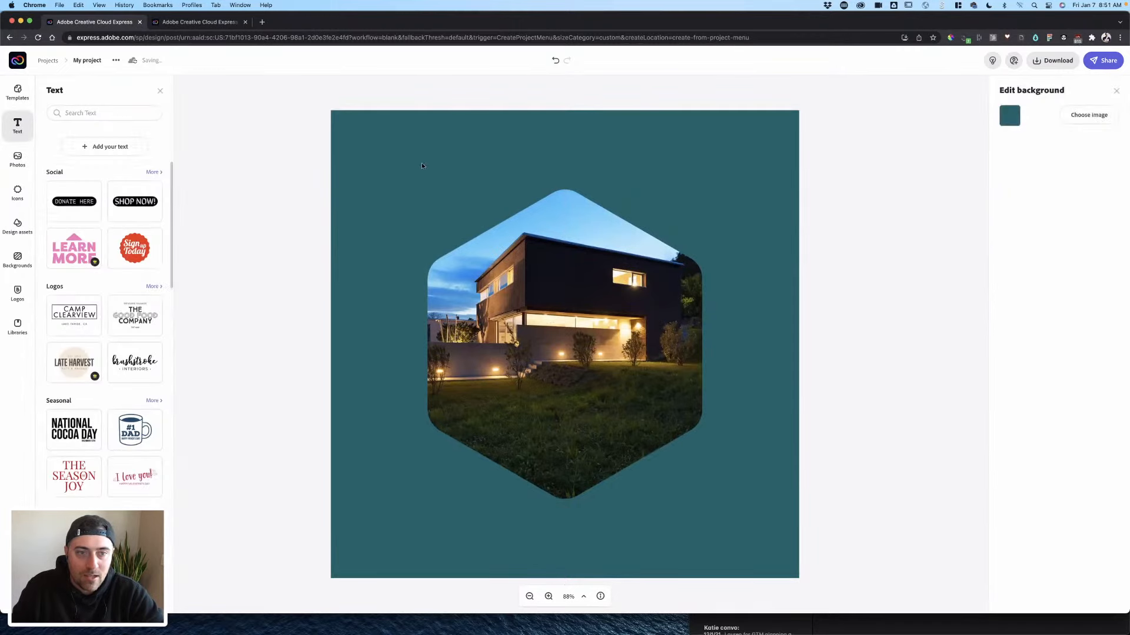
pyautogui.click(94, 146)
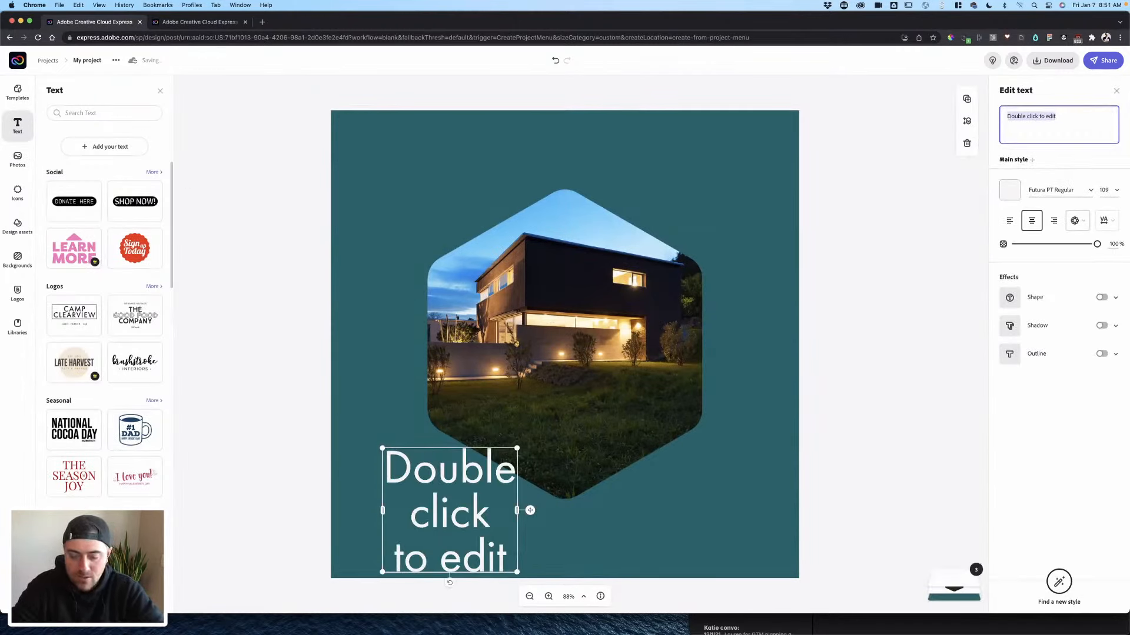
pyautogui.write('Open House')
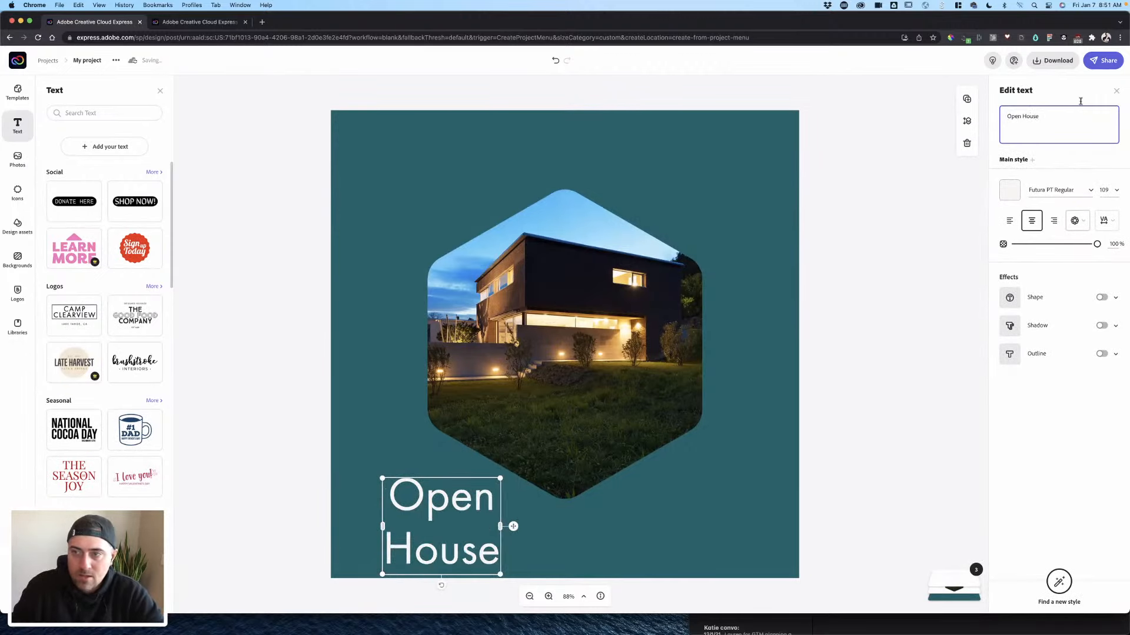
pyautogui.click(988, 127)
pyautogui.press('super+a')
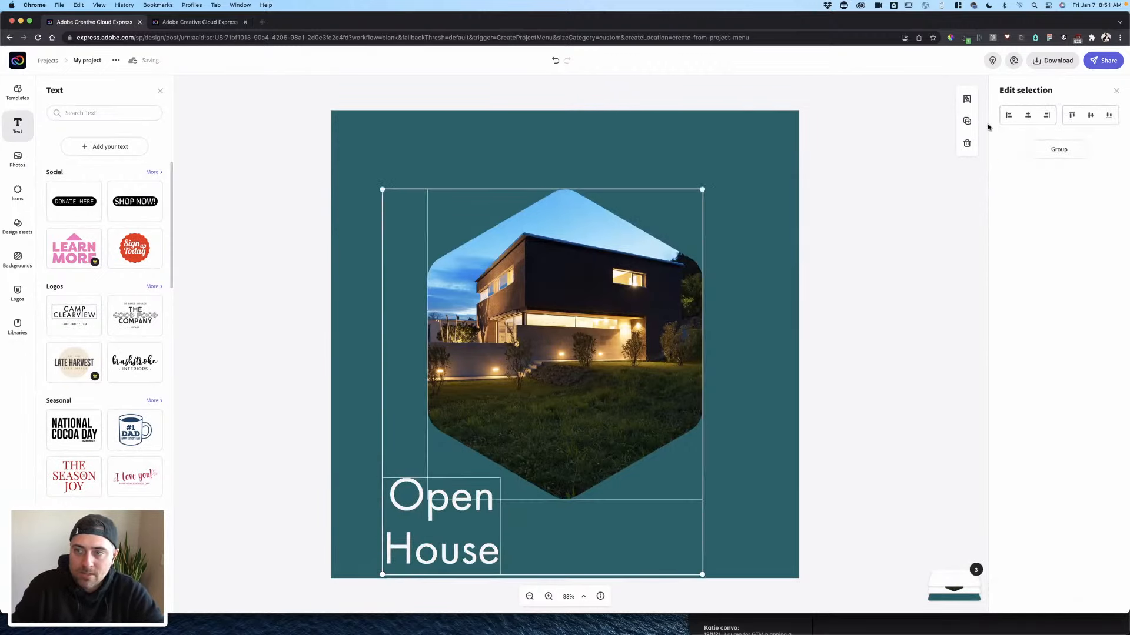
pyautogui.click(728, 331)
pyautogui.click(468, 497)
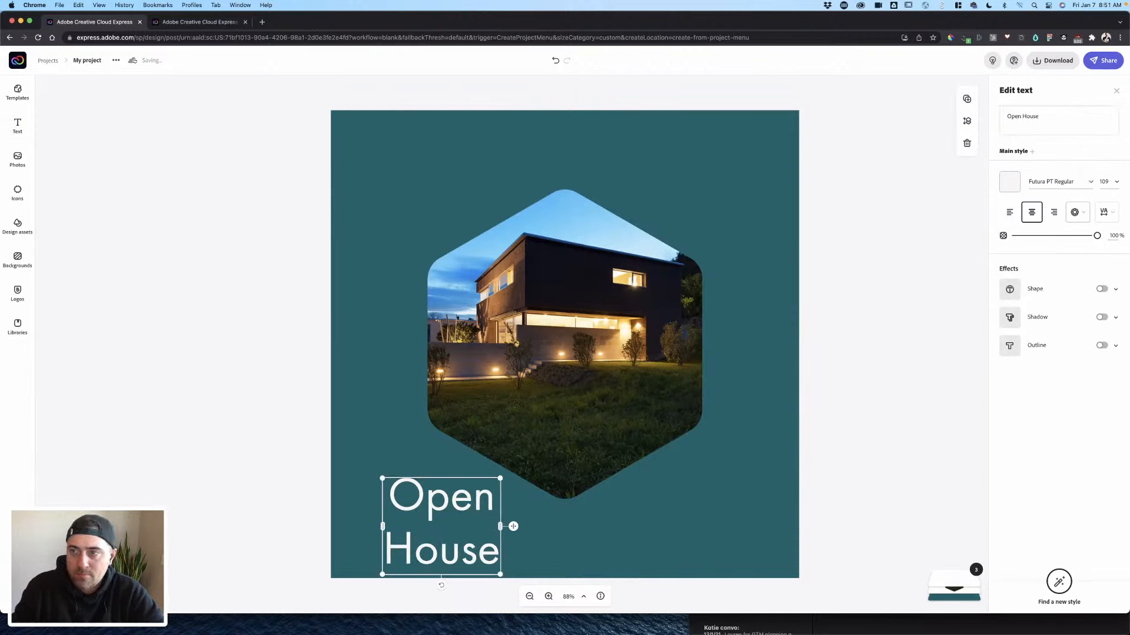
pyautogui.tripleClick(1042, 116)
pyautogui.write('OP')
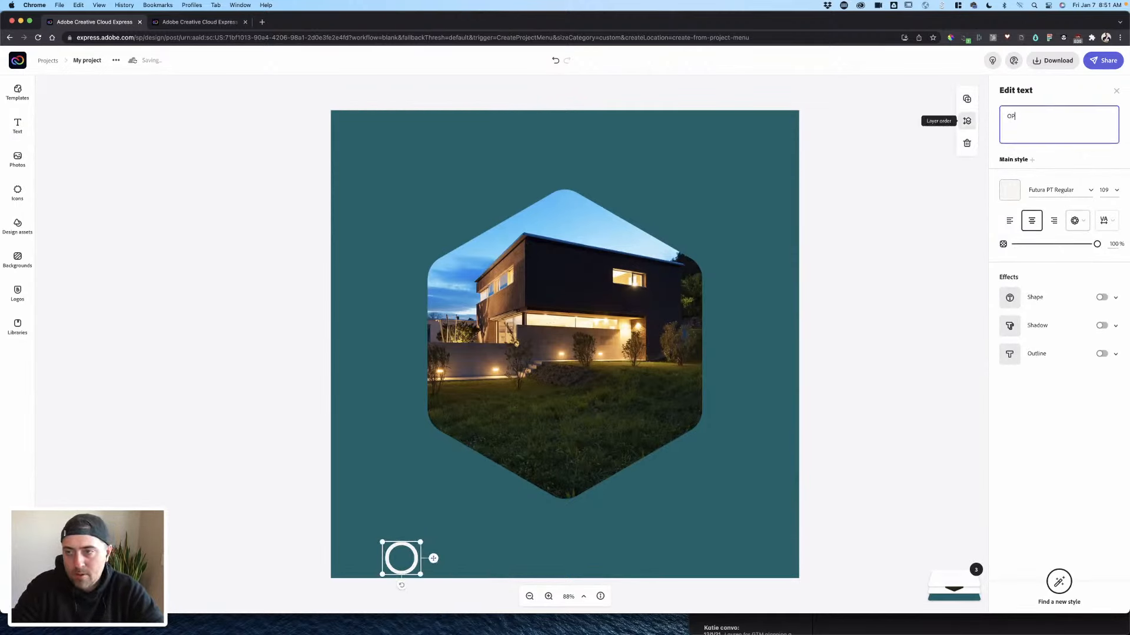
pyautogui.write('EN HOUSE')
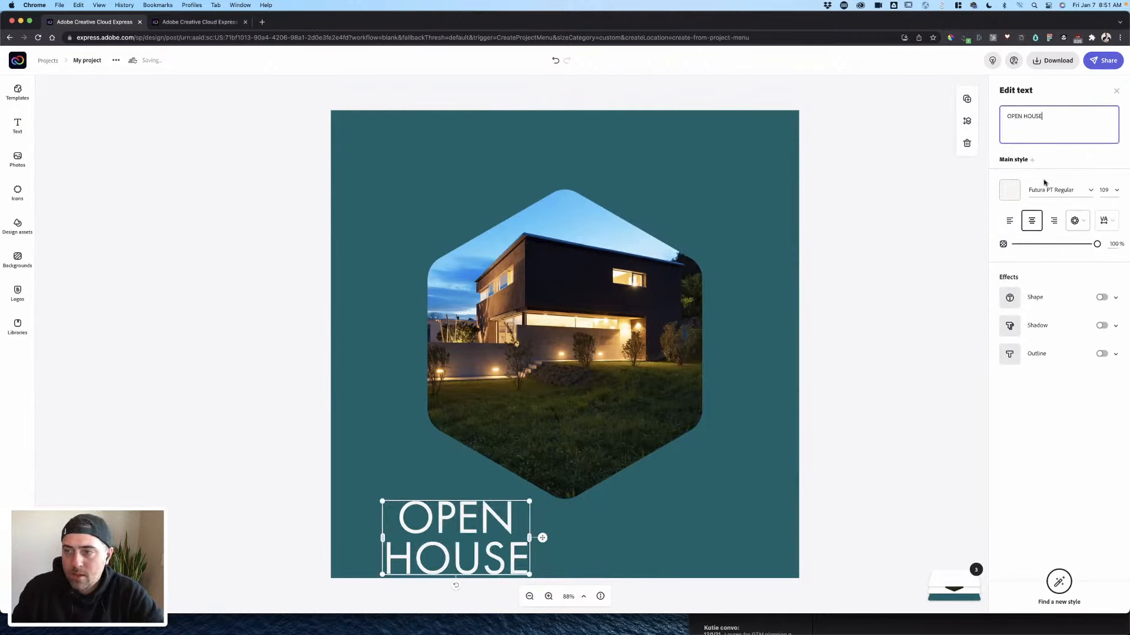
# - Set OPEN HOUSE to Bebas Neue Regular and scale it across the top of the post
pyautogui.click(1045, 186)
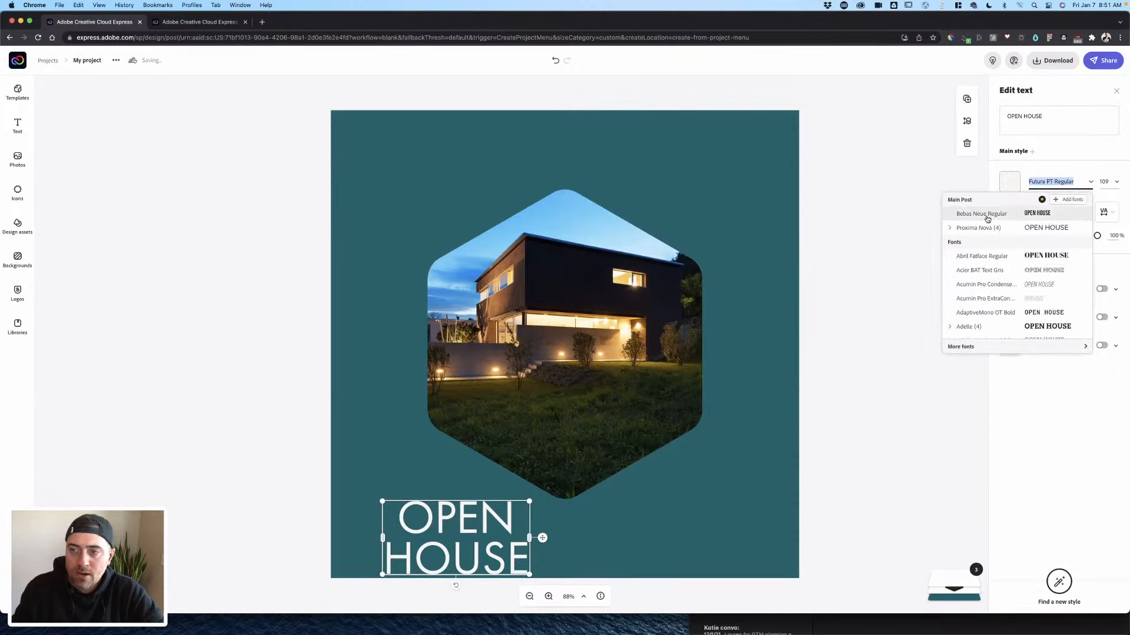
pyautogui.click(988, 217)
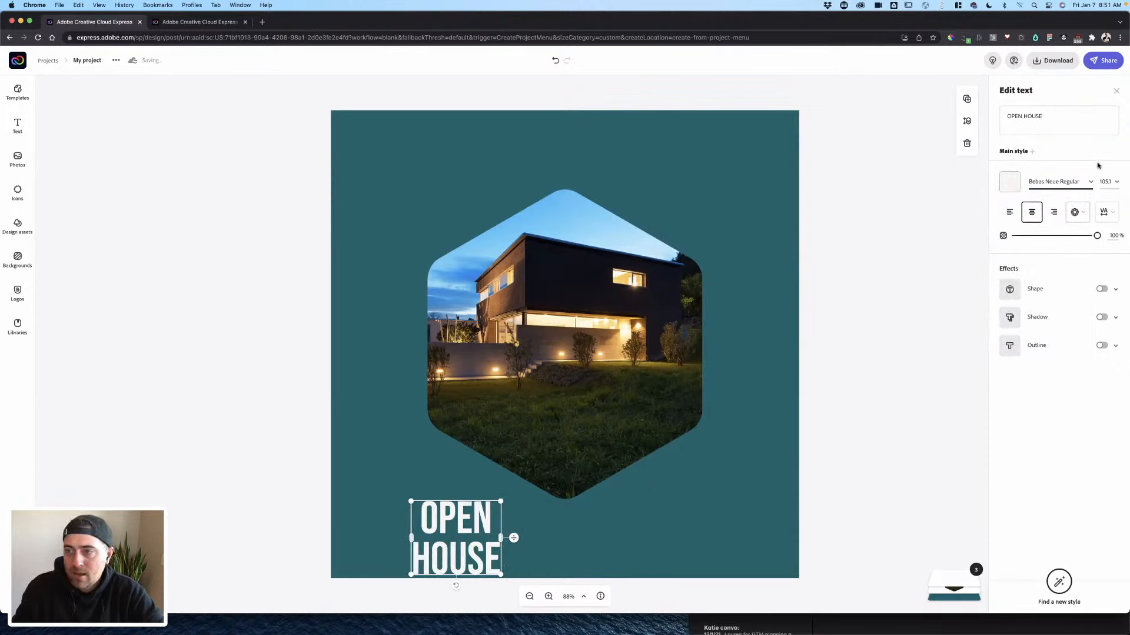
pyautogui.click(1009, 182)
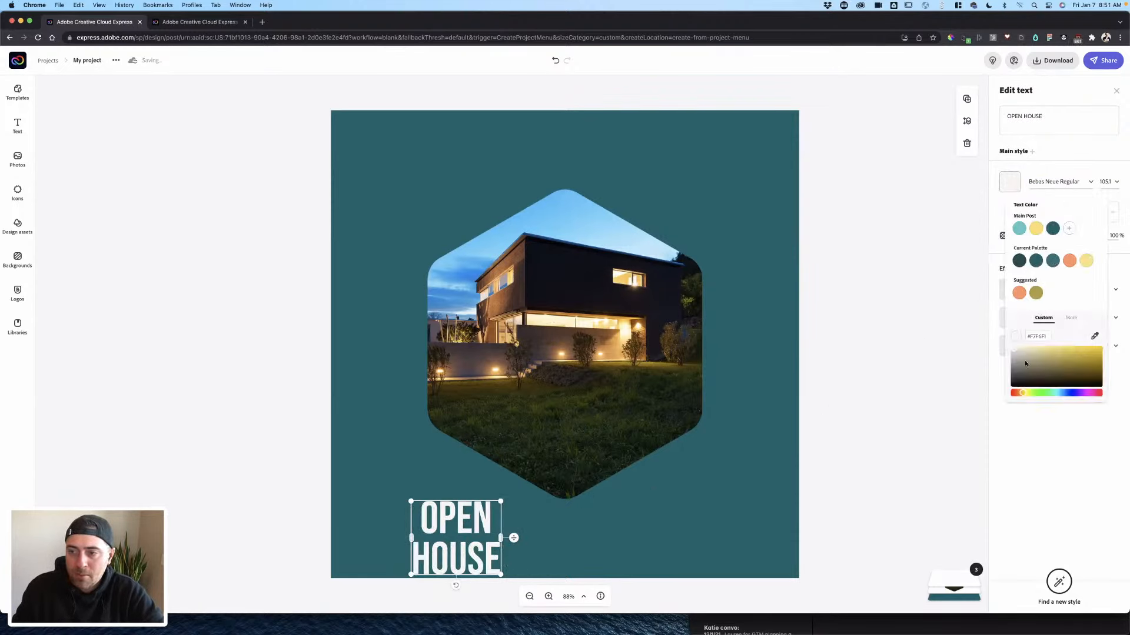
pyautogui.click(998, 339)
pyautogui.moveTo(482, 518); pyautogui.dragTo(777, 204)
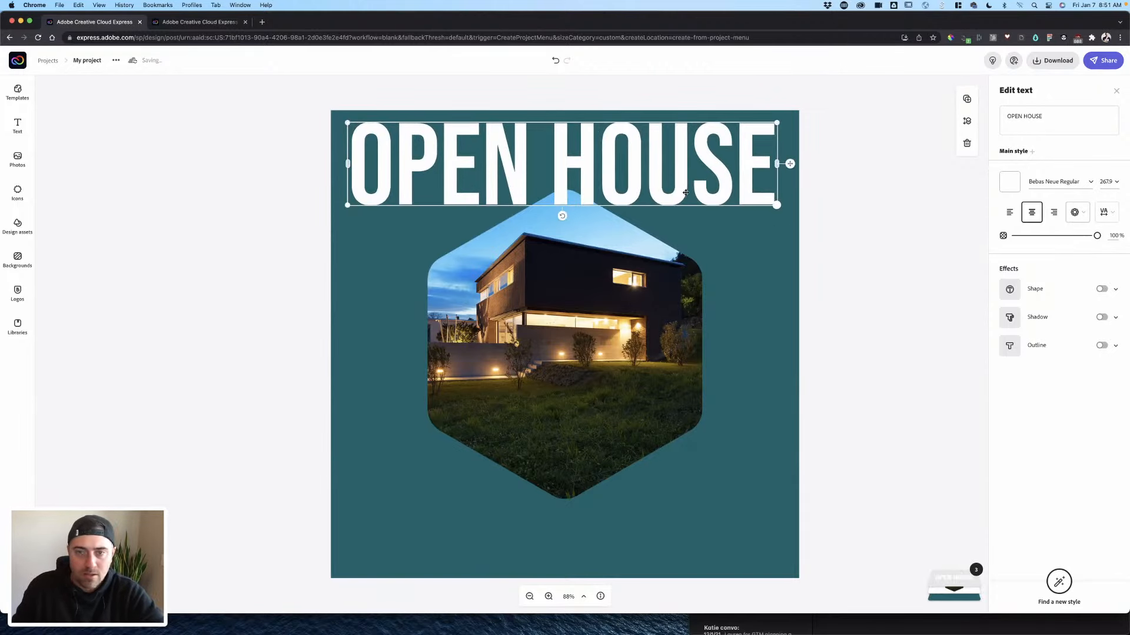
pyautogui.moveTo(681, 186); pyautogui.dragTo(677, 194)
pyautogui.click(850, 161)
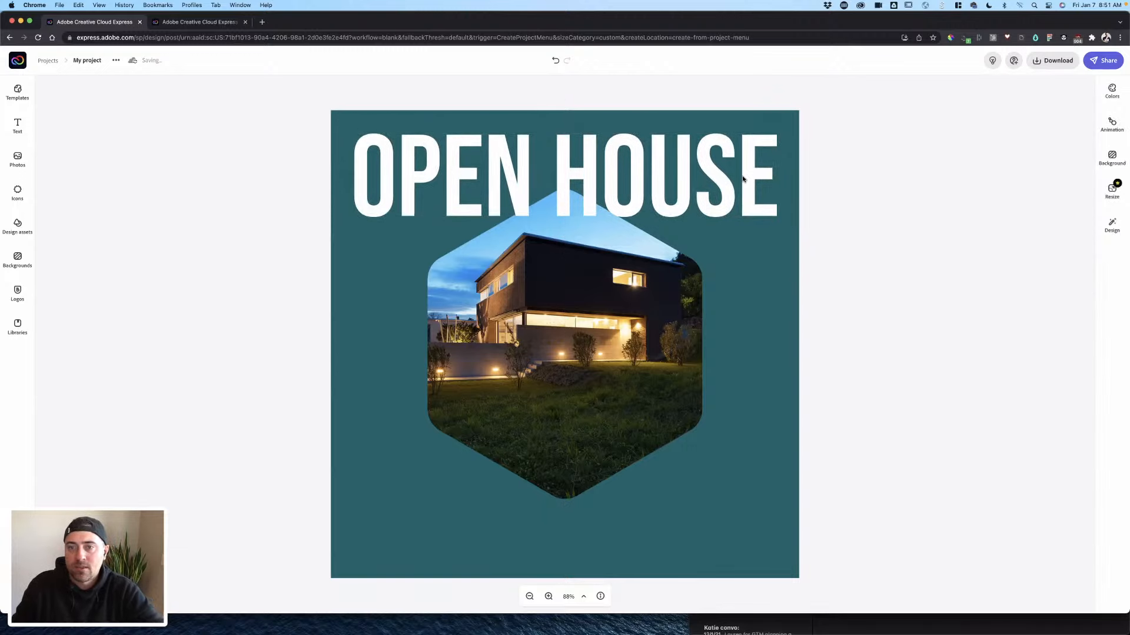
# - Duplicate the headline, retype the copy as 'SUNDAY' and move it to the bottom
pyautogui.click(743, 179)
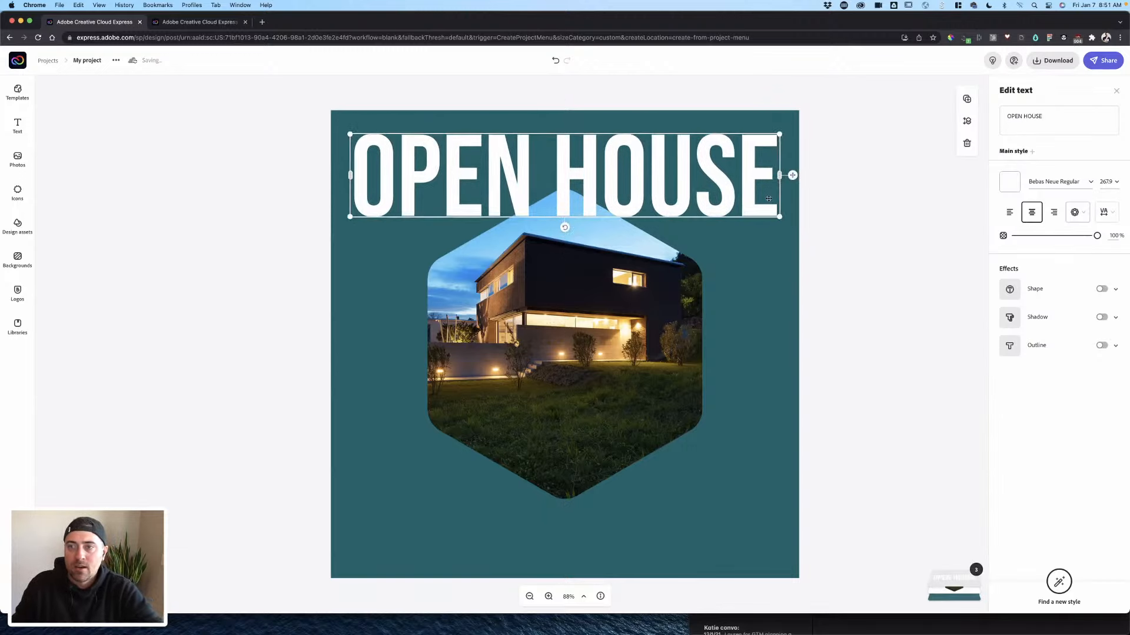
pyautogui.click(966, 99)
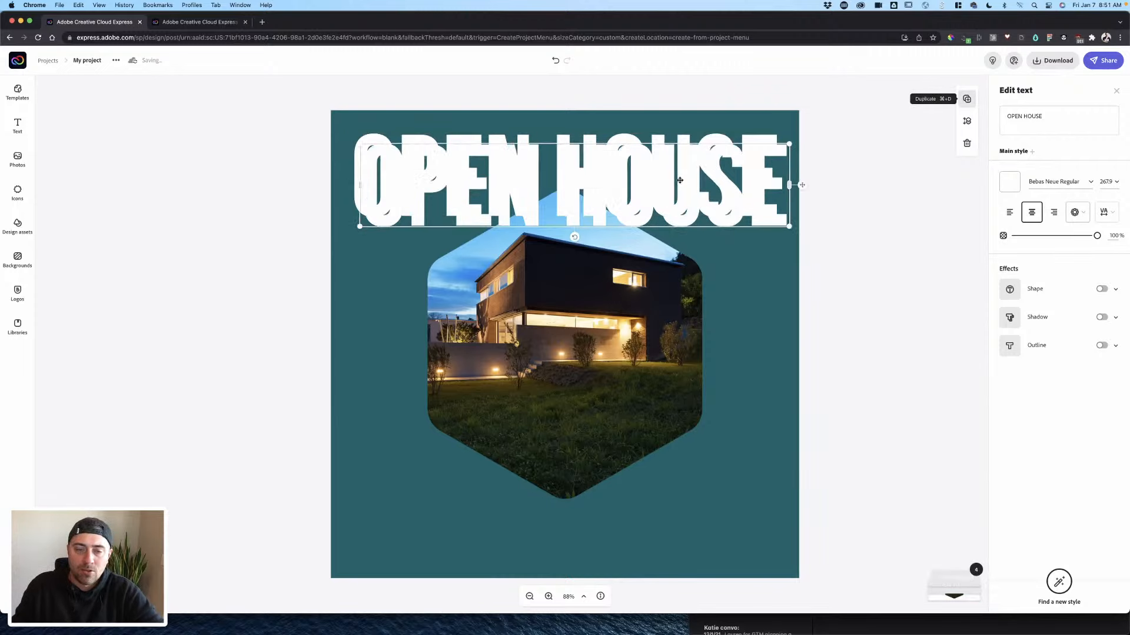
pyautogui.moveTo(673, 198); pyautogui.dragTo(661, 454)
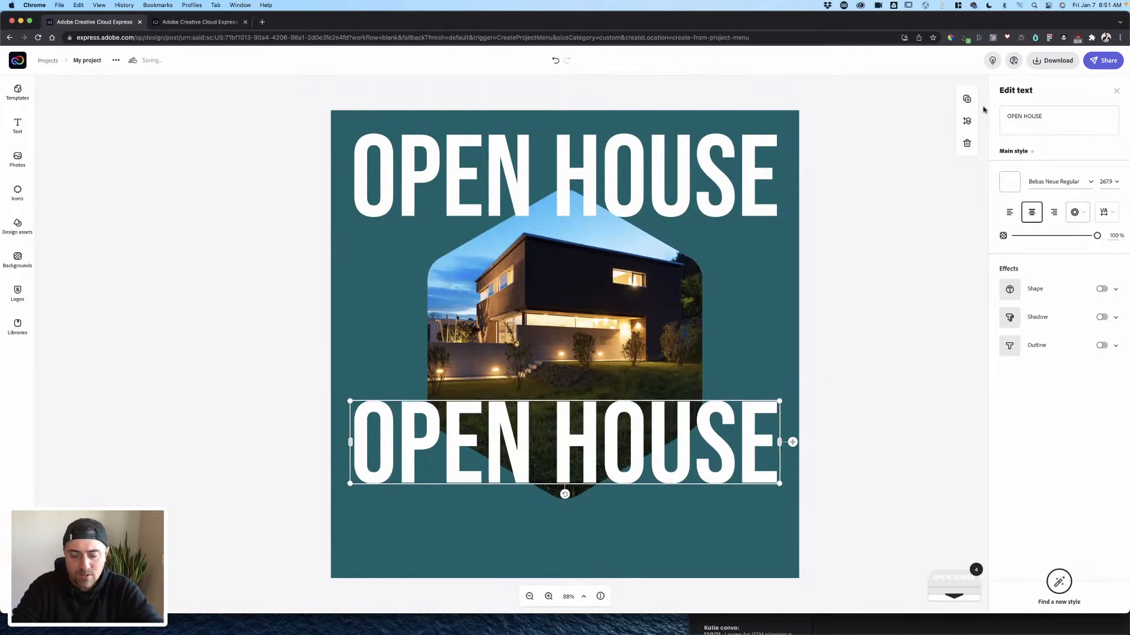
pyautogui.click(1040, 120)
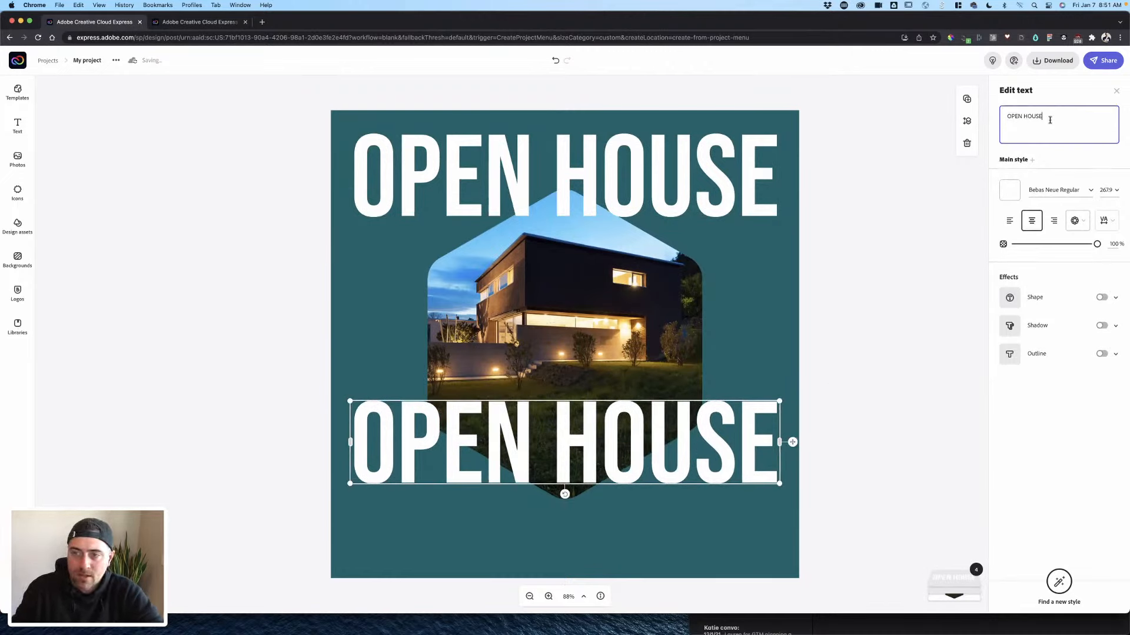
pyautogui.tripleClick(1019, 120)
pyautogui.write('SUNDAY')
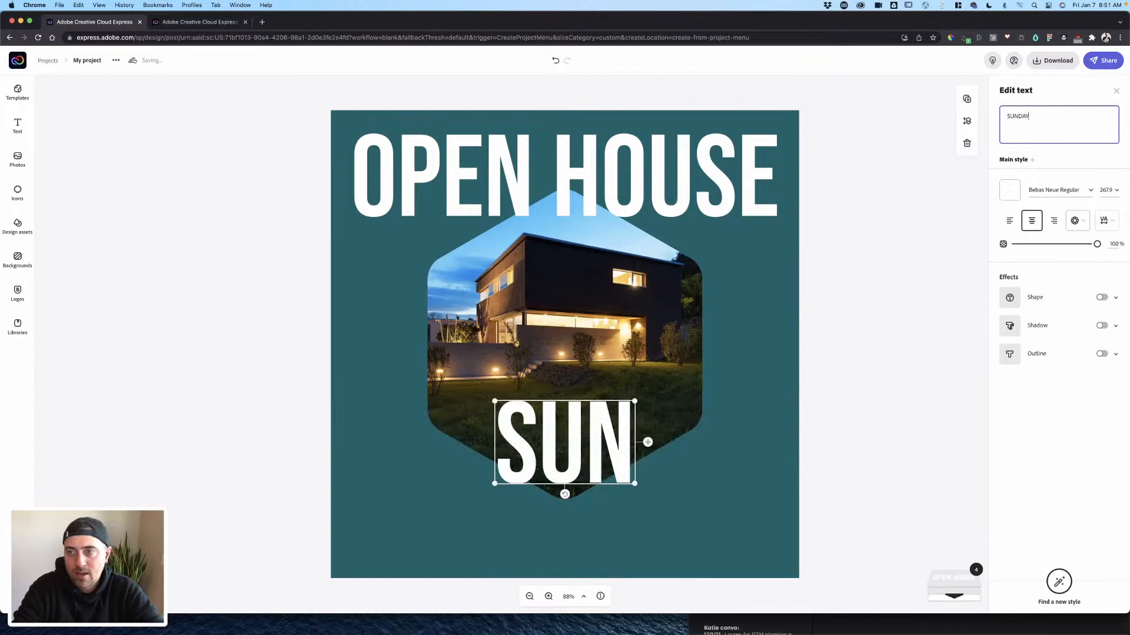
pyautogui.click(935, 205)
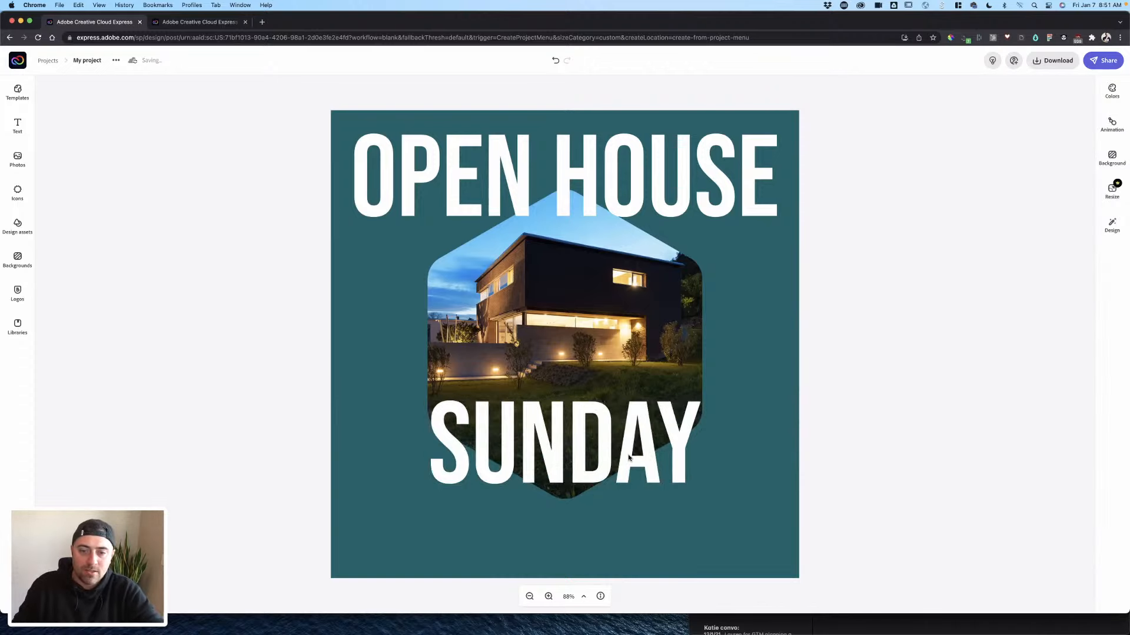
pyautogui.moveTo(628, 458); pyautogui.dragTo(623, 537)
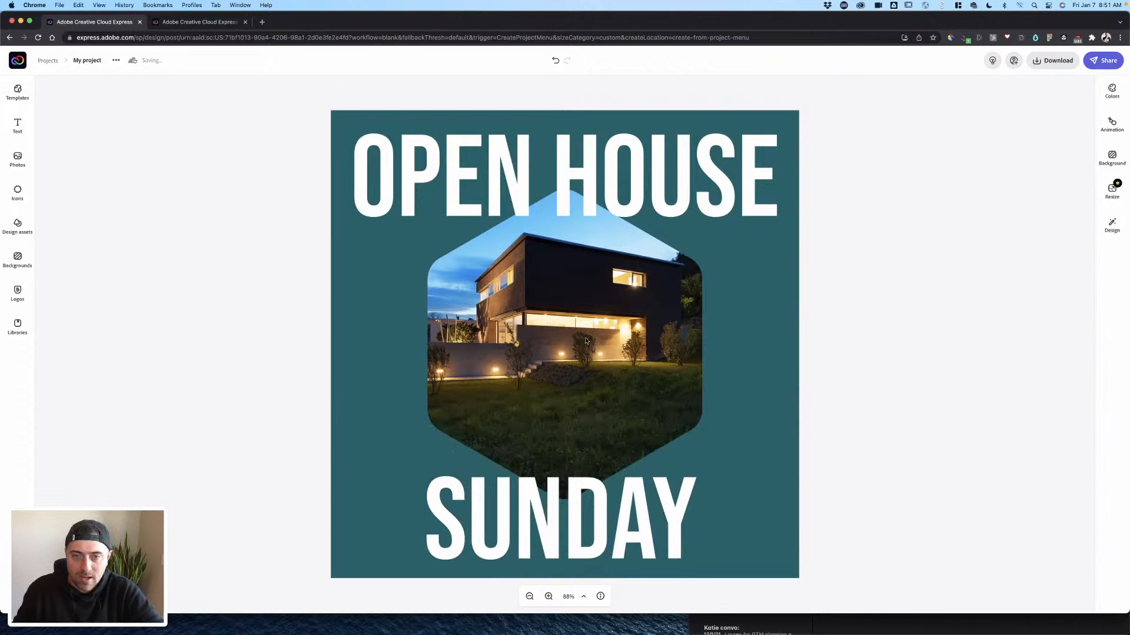
# - Centre SUNDAY horizontally with the photo and OPEN HOUSE headline
pyautogui.click(587, 342)
pyautogui.keyDown('shift'); pyautogui.click(595, 189); pyautogui.keyUp('shift')
pyautogui.keyDown('shift'); pyautogui.click(619, 555); pyautogui.keyUp('shift')
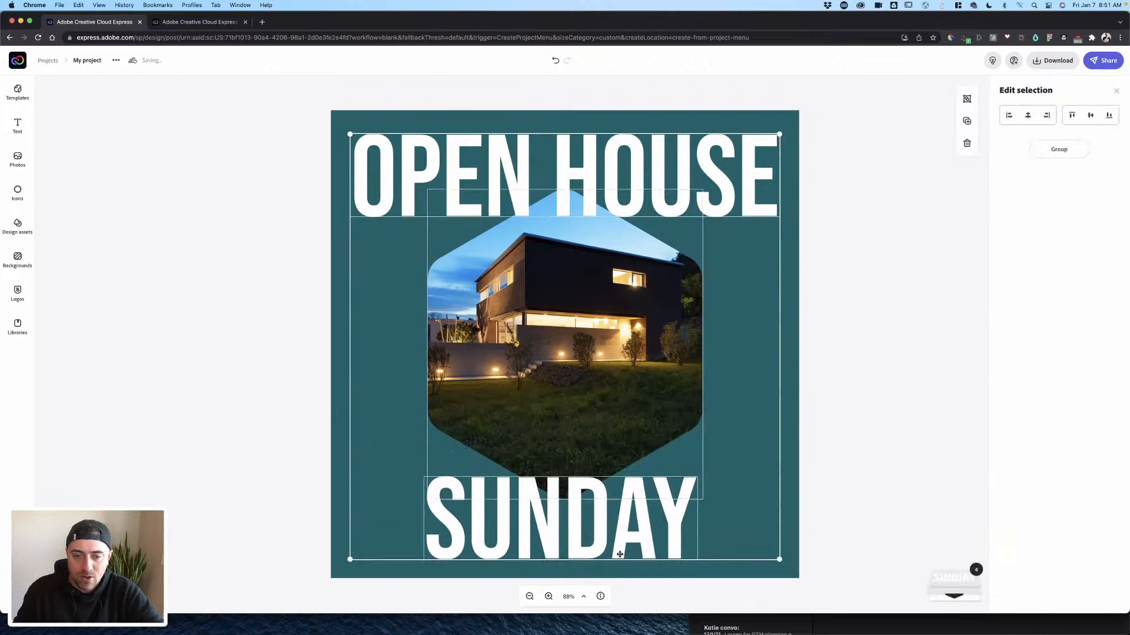
pyautogui.click(1030, 116)
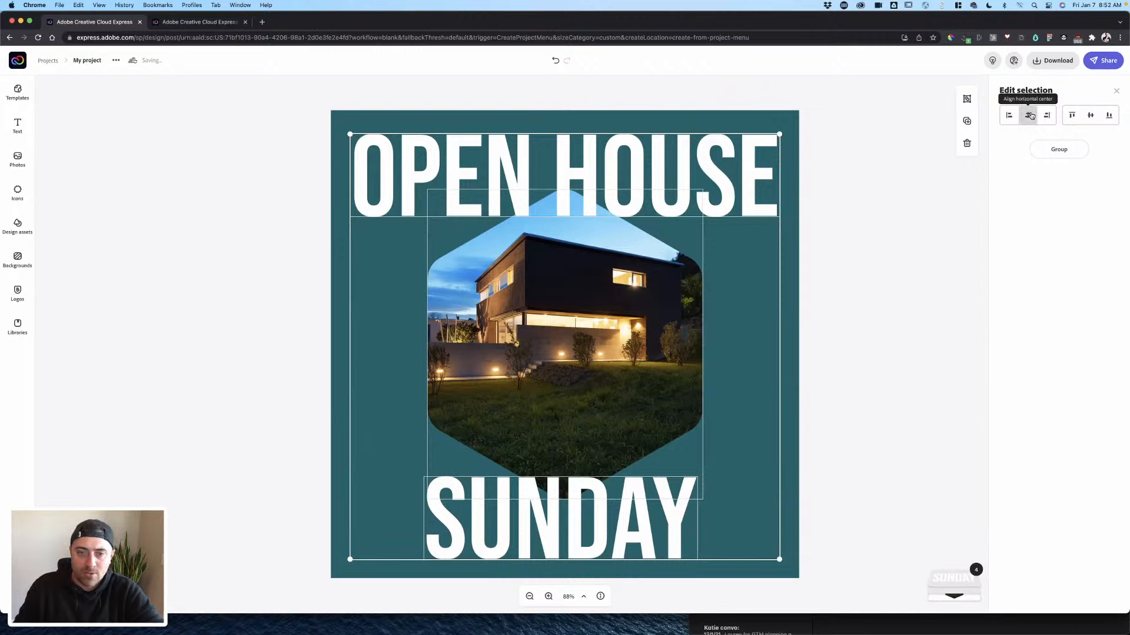
pyautogui.click(903, 208)
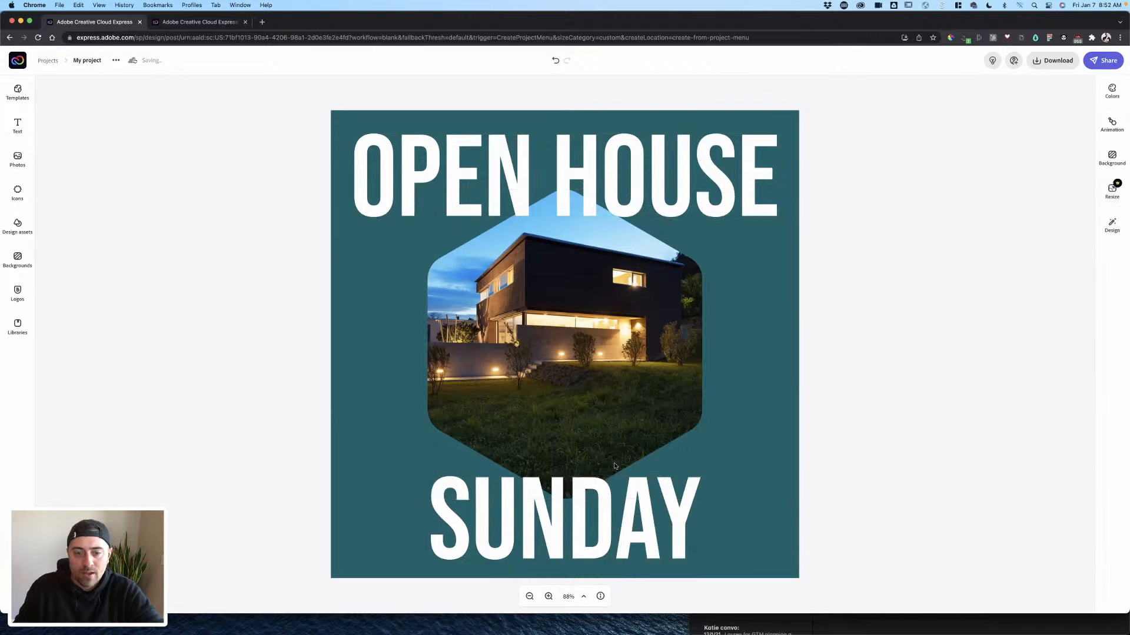
pyautogui.click(596, 494)
pyautogui.click(857, 333)
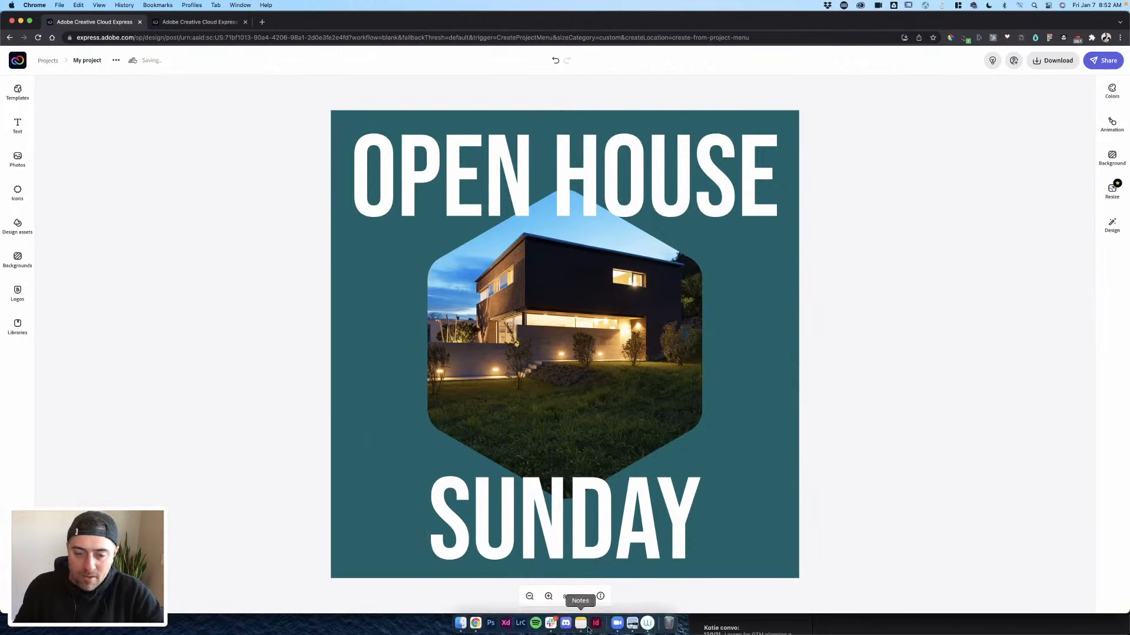
# - Open the listing-details note and move its window out of the way
pyautogui.click(584, 624)
pyautogui.moveTo(902, 460); pyautogui.dragTo(1000, 3)
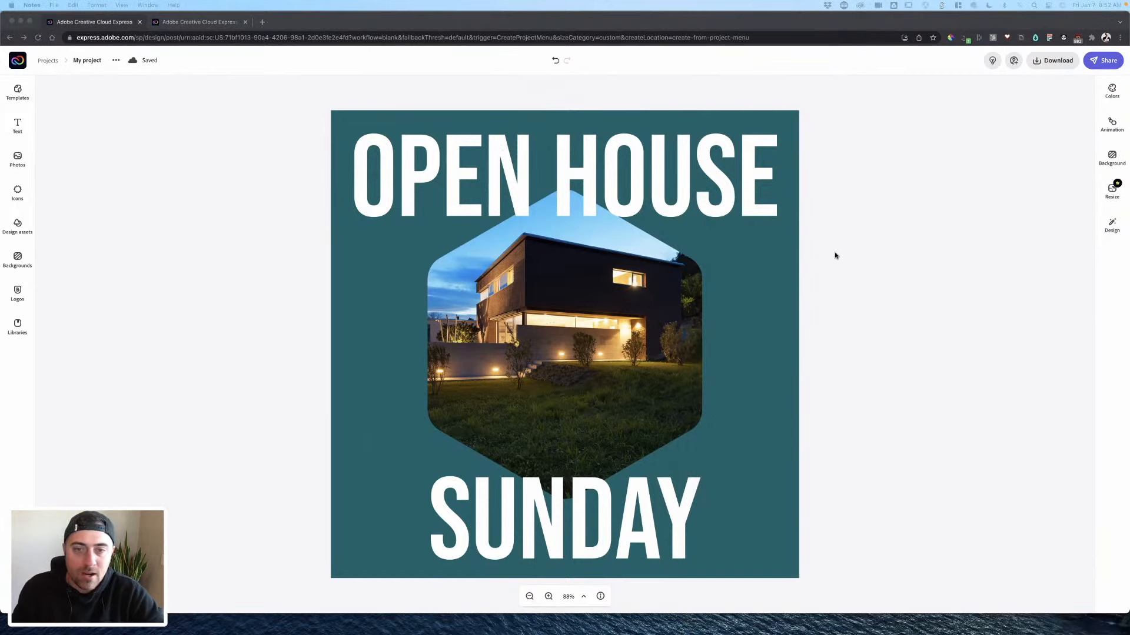
pyautogui.click(18, 125)
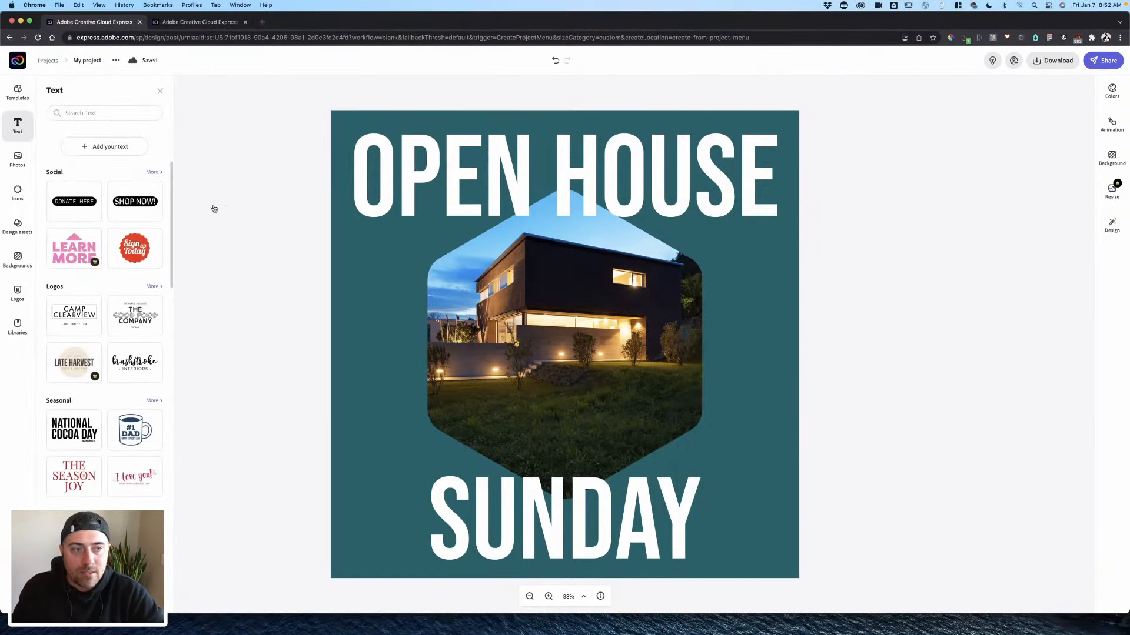
# - Add a text box with the pasted details: 11am–4pm, 4 Bed / 3 Bath, 7,000,000
pyautogui.click(96, 146)
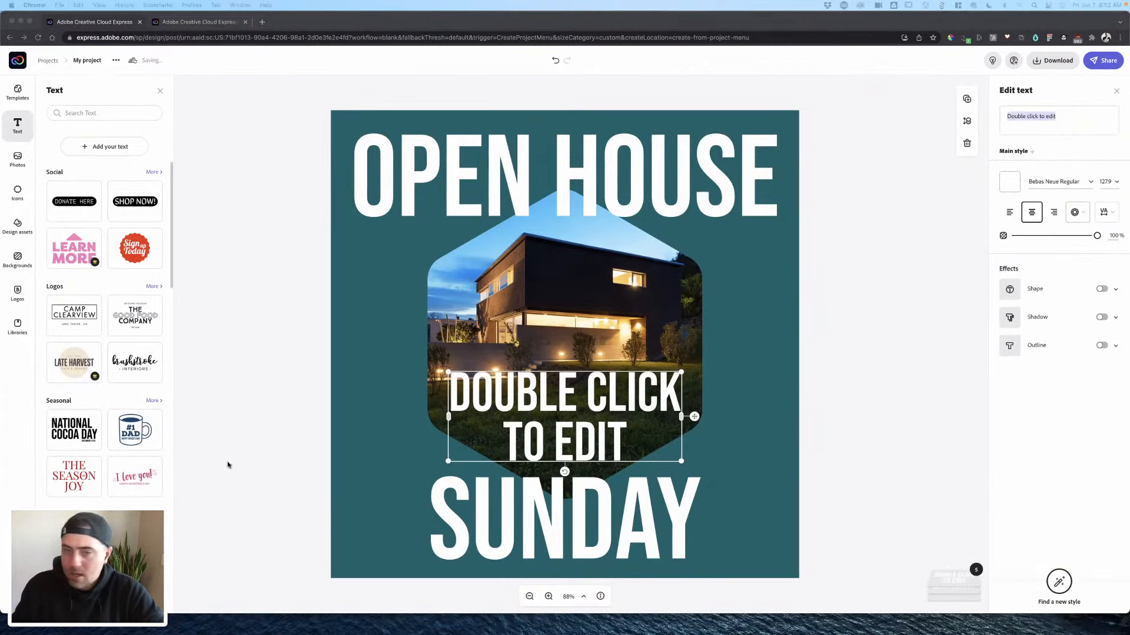
pyautogui.click(1056, 133)
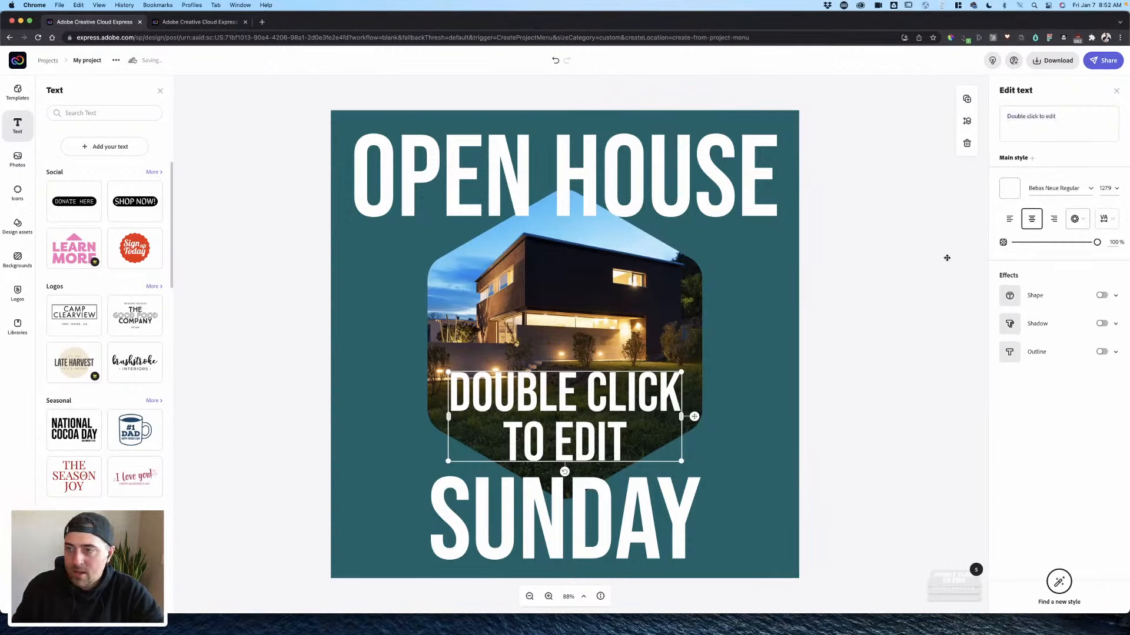
pyautogui.moveTo(1063, 120); pyautogui.dragTo(978, 112)
pyautogui.press('super+v')
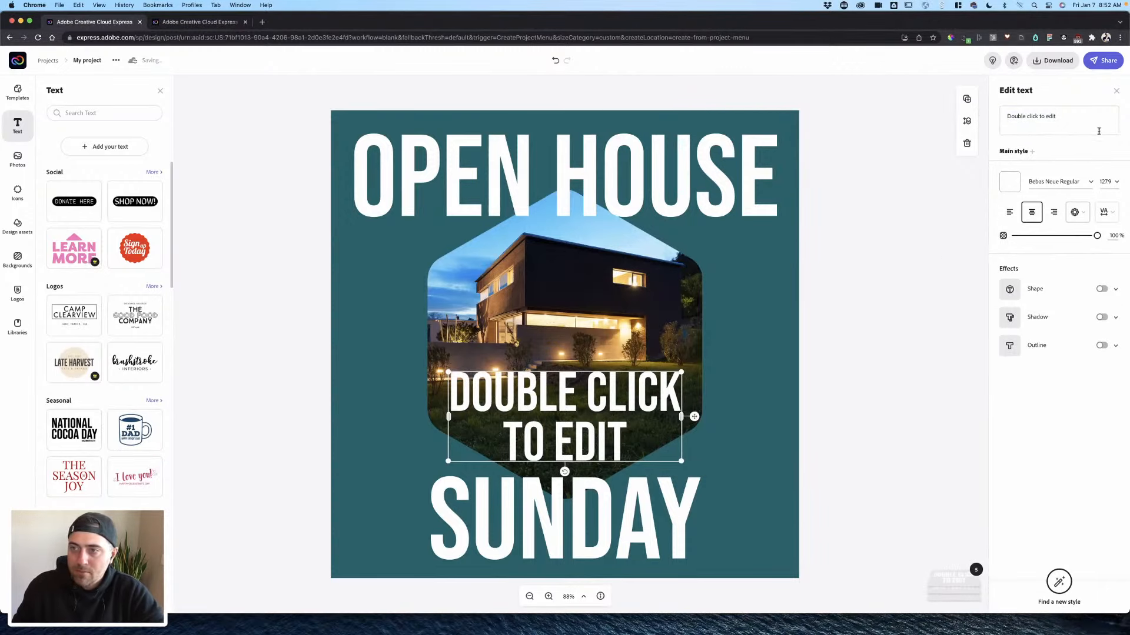
pyautogui.moveTo(1098, 131); pyautogui.dragTo(982, 113)
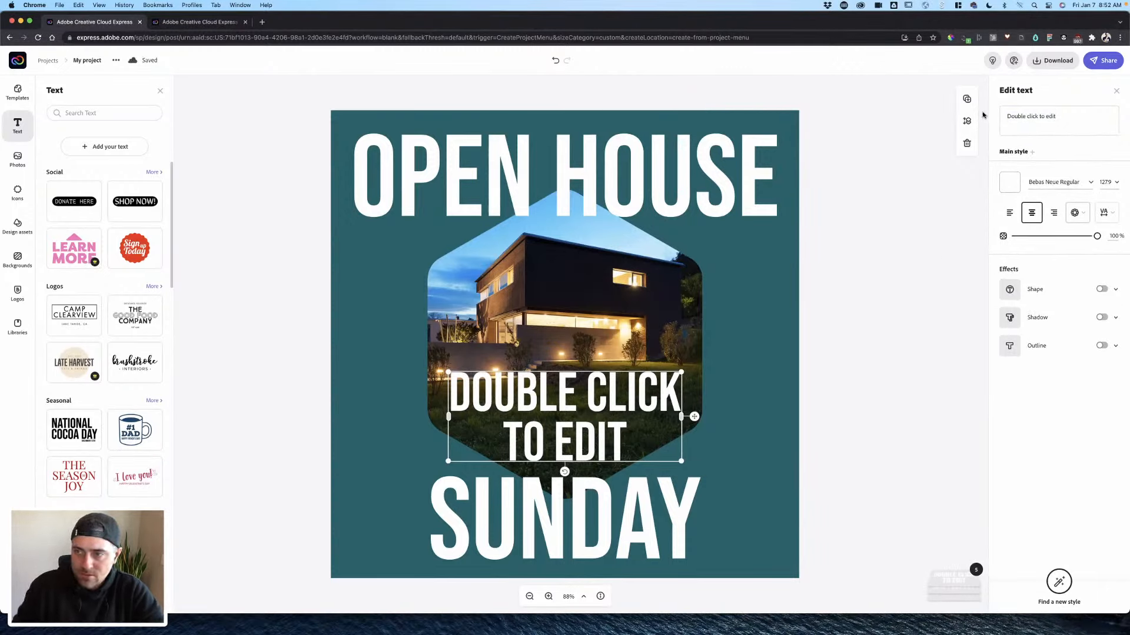
pyautogui.tripleClick(1058, 126)
pyautogui.write('11am -4pm 4 Bed / 3 Bath 7,000,000')
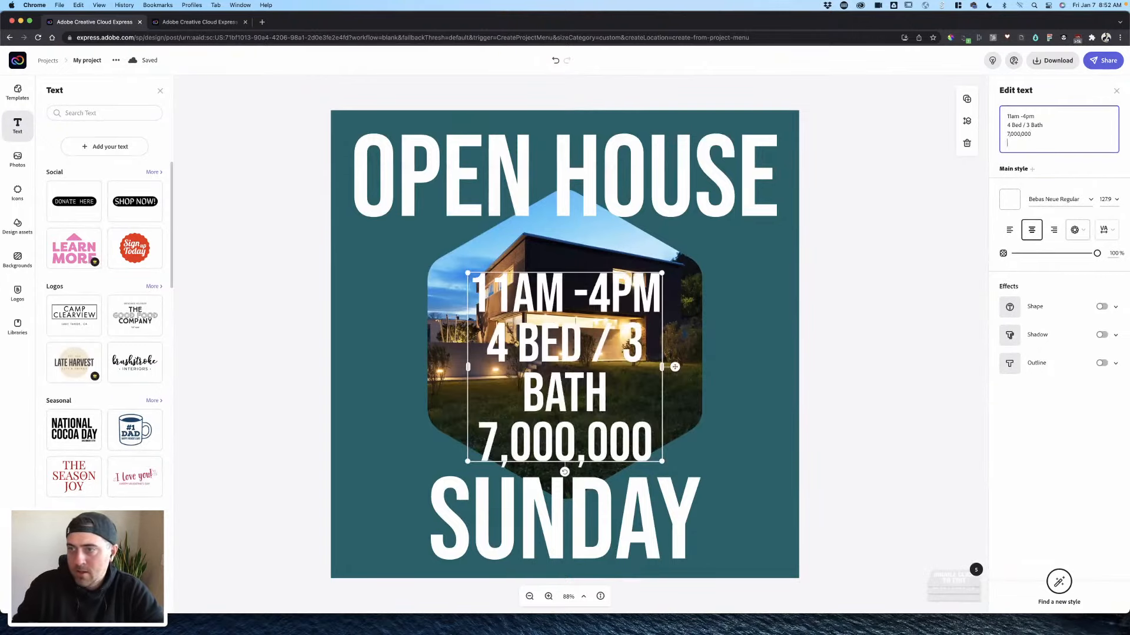
pyautogui.press('BackSpace')
# - Shrink the details text, right-align it, and widen its box leftward beside the photo
pyautogui.click(835, 189)
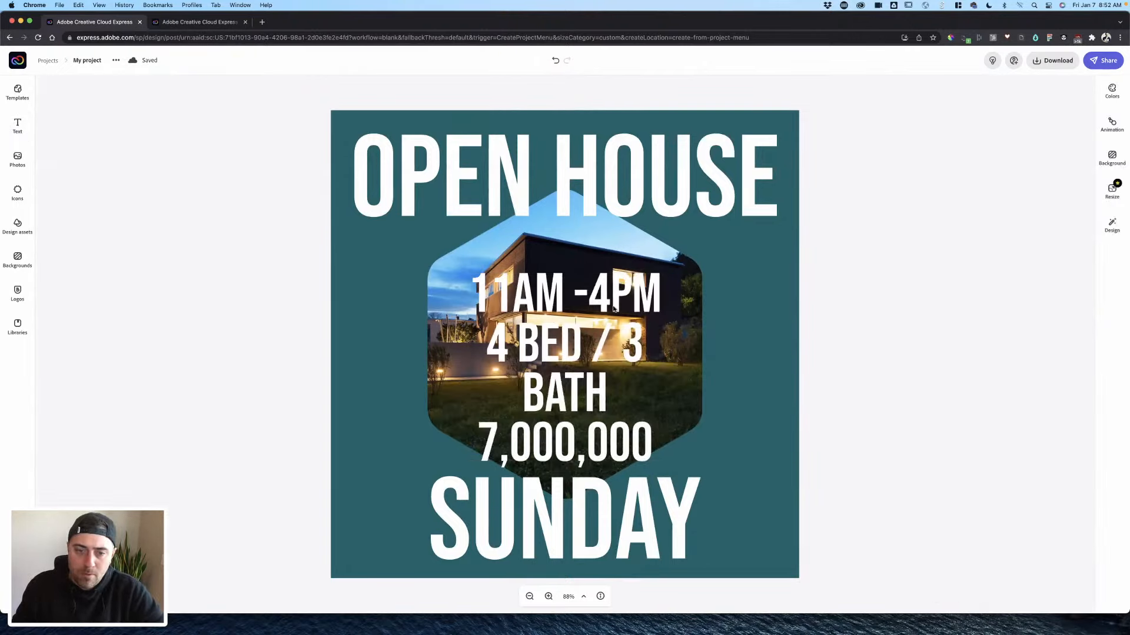
pyautogui.click(613, 308)
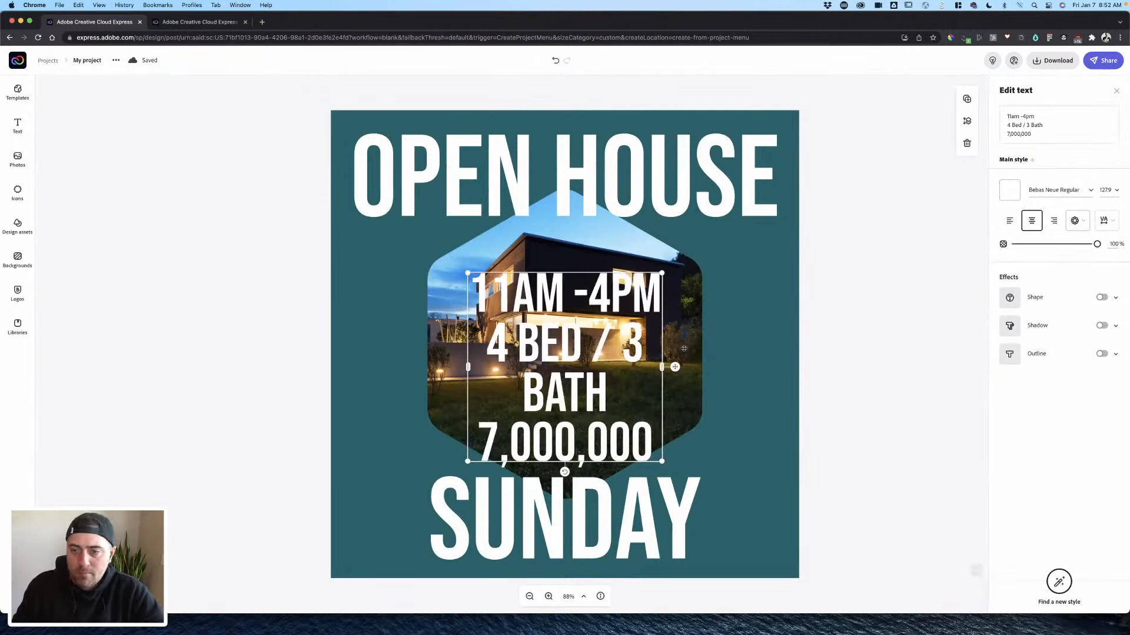
pyautogui.click(1108, 190)
pyautogui.click(1109, 271)
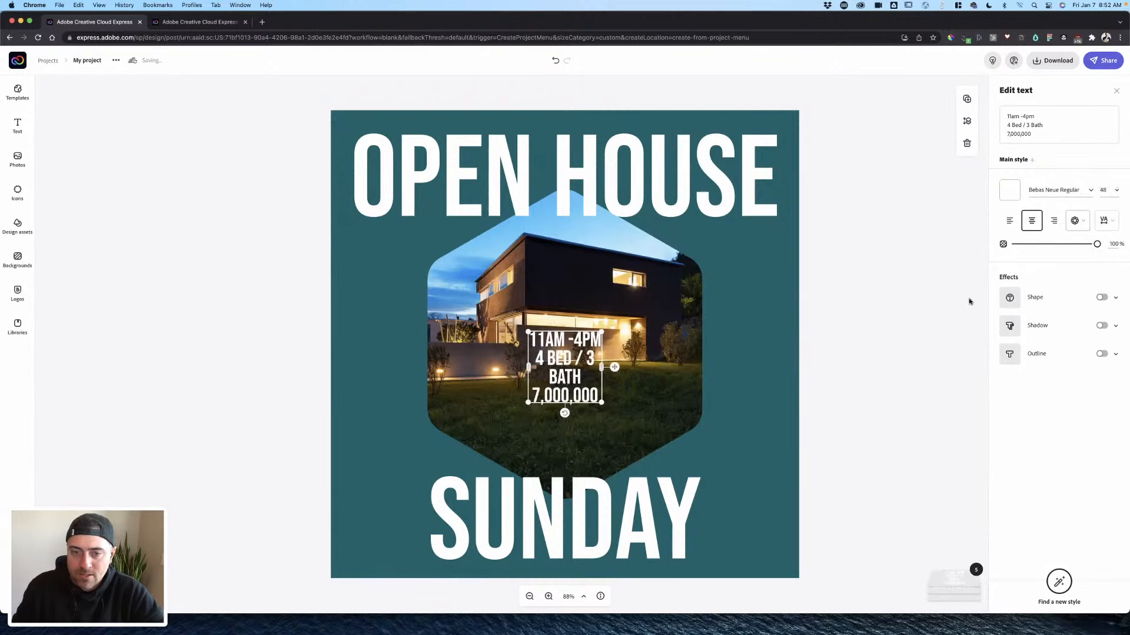
pyautogui.click(1053, 221)
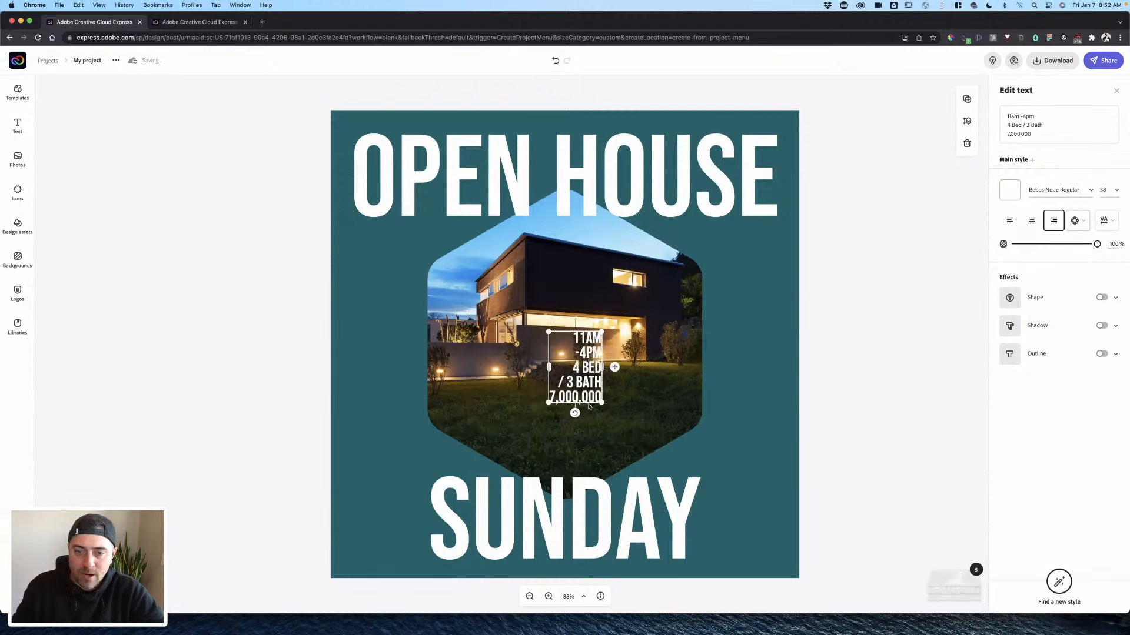
pyautogui.moveTo(548, 367); pyautogui.dragTo(398, 349)
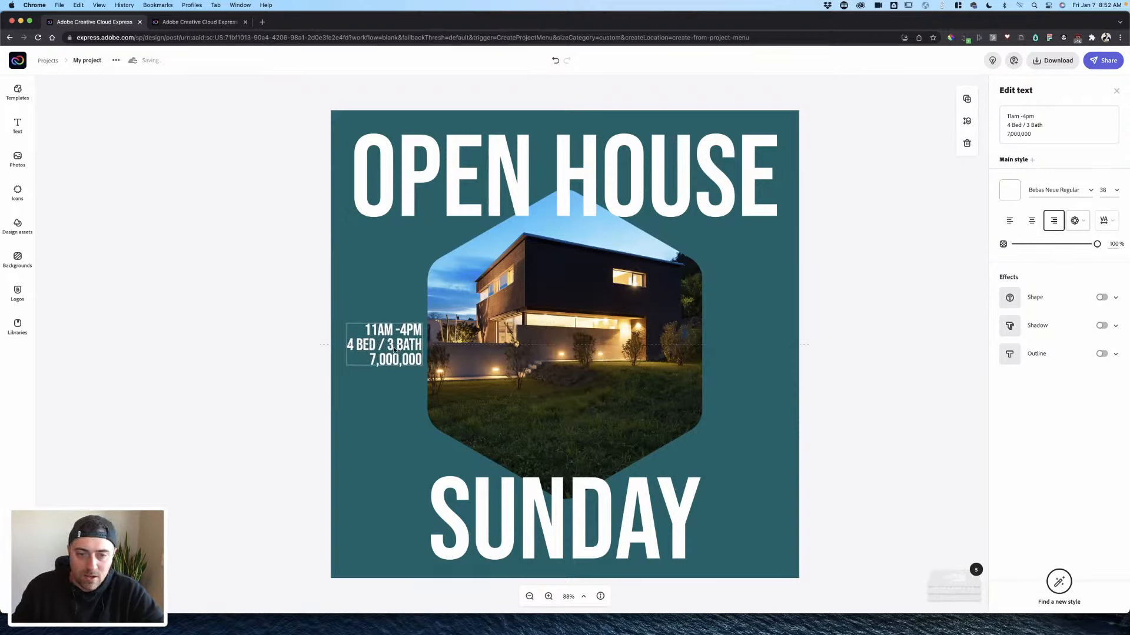
pyautogui.click(842, 325)
# - Duplicate the three-line details text block
pyautogui.click(428, 339)
pyautogui.click(415, 342)
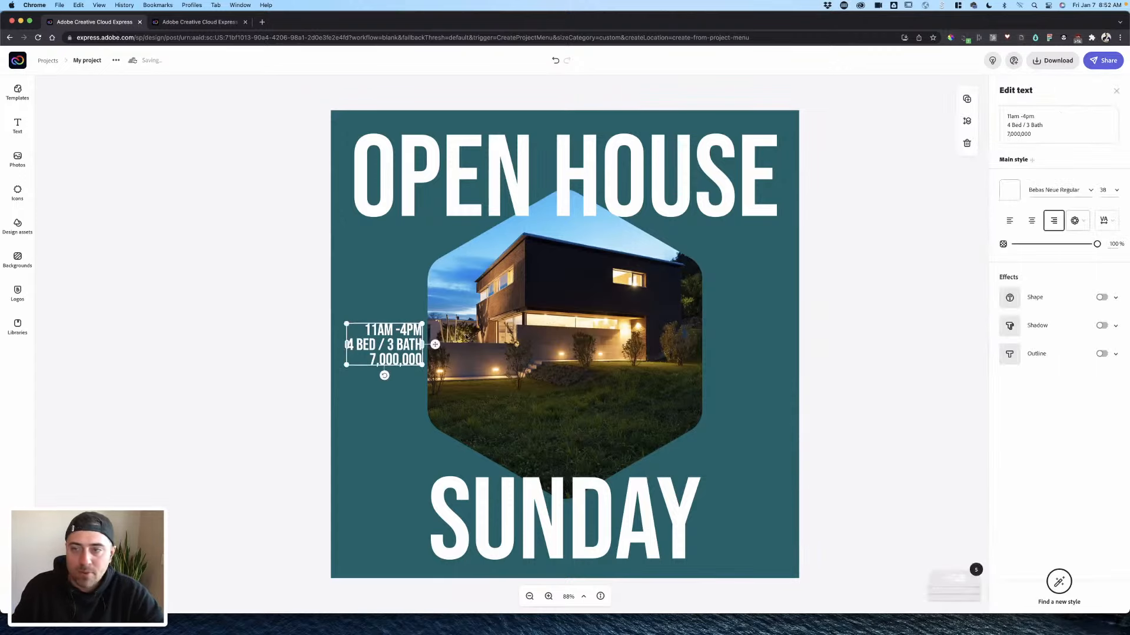
pyautogui.click(966, 100)
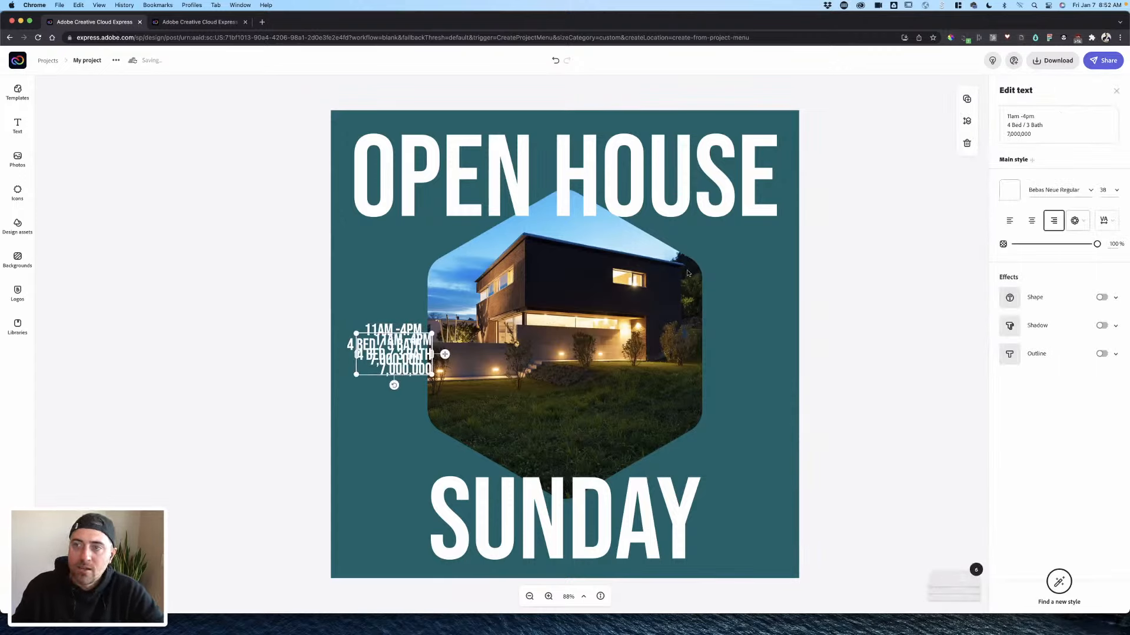
# - Move the copy right of the hexagon, left-align it, paste in the street address and widen it
pyautogui.moveTo(465, 354); pyautogui.dragTo(737, 360)
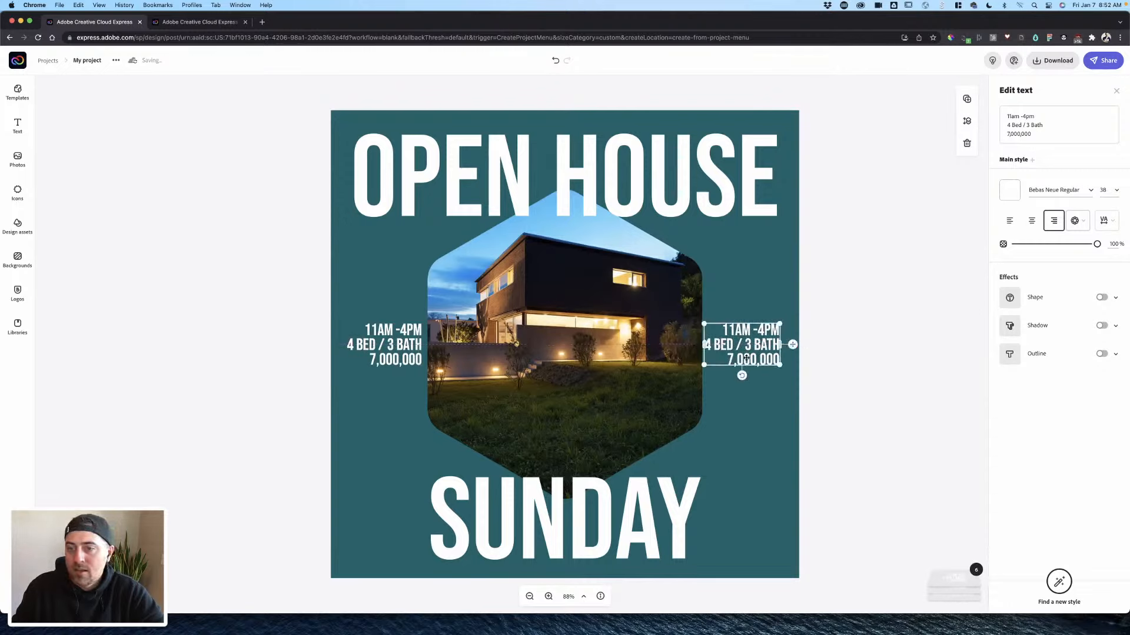
pyautogui.click(1009, 220)
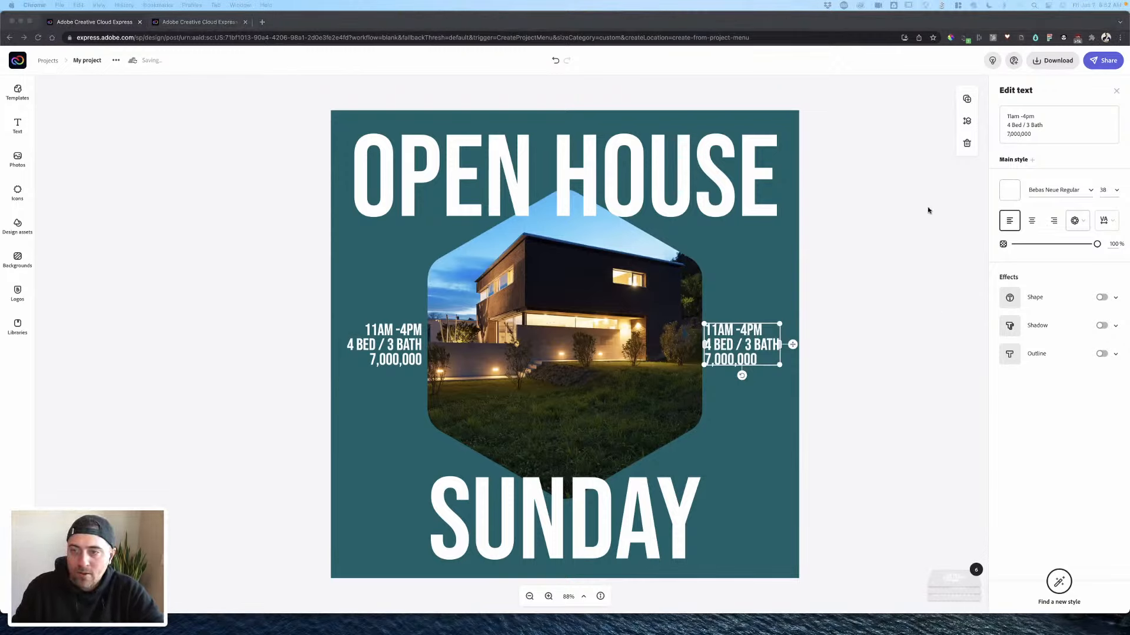
pyautogui.press('super+a')
pyautogui.write('123 Easy Street Los Angeles, CA 90068')
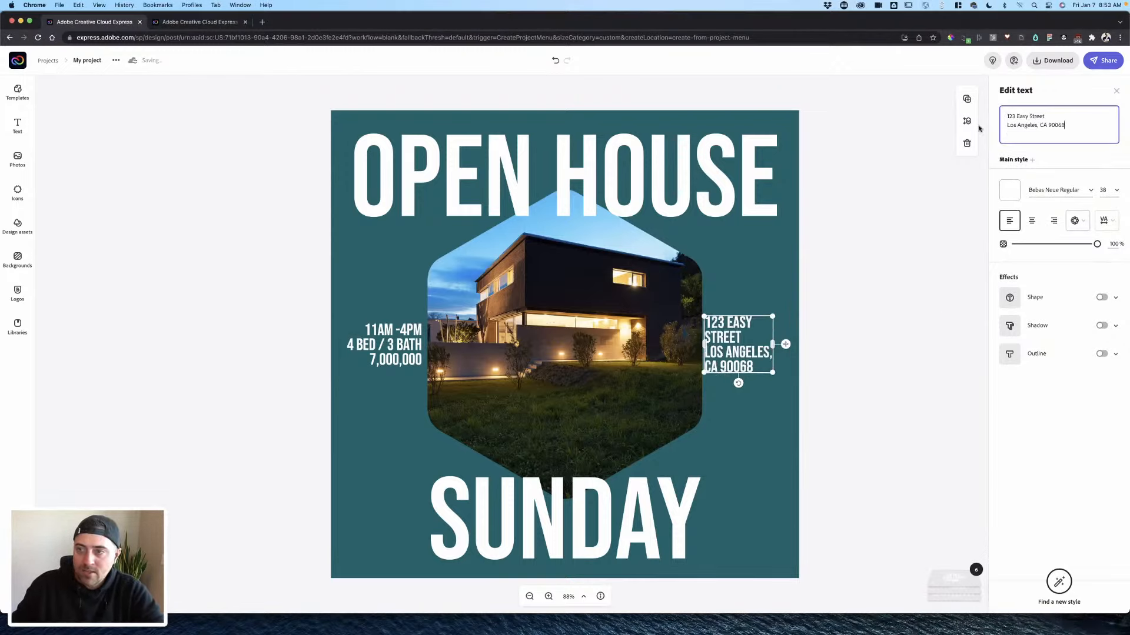
pyautogui.click(861, 287)
pyautogui.click(758, 348)
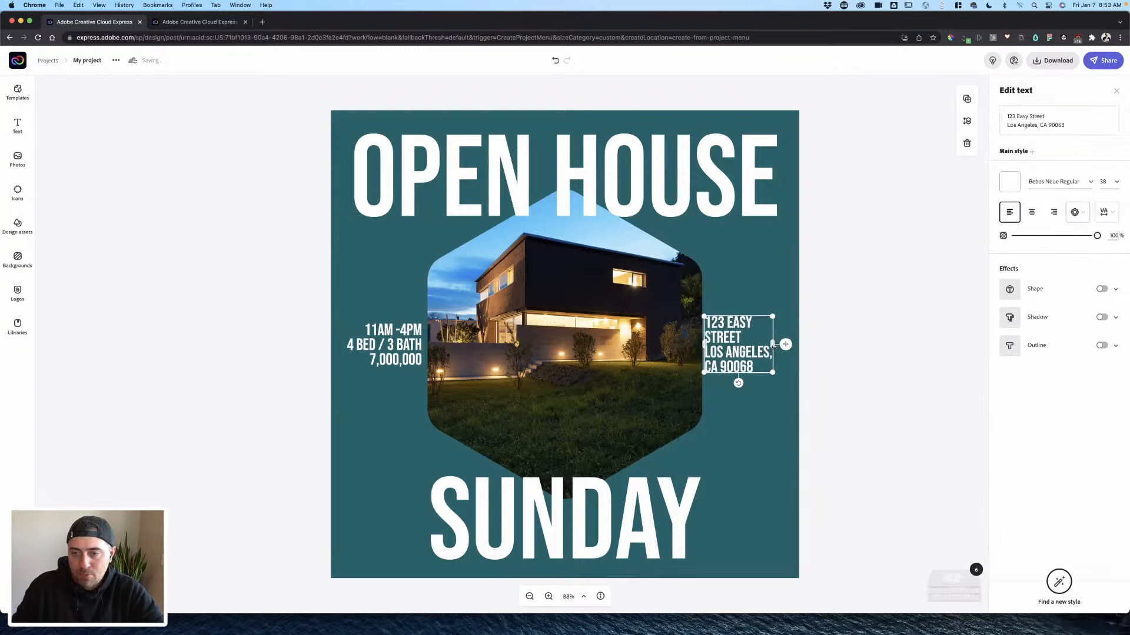
pyautogui.moveTo(775, 344); pyautogui.dragTo(795, 344)
pyautogui.click(835, 340)
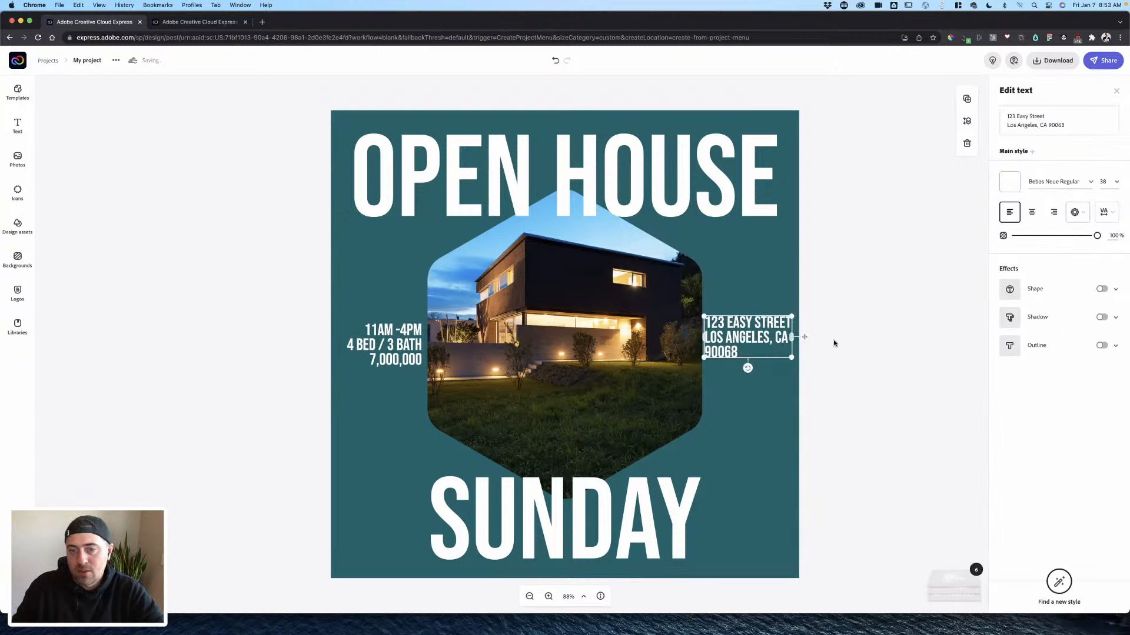
pyautogui.click(383, 364)
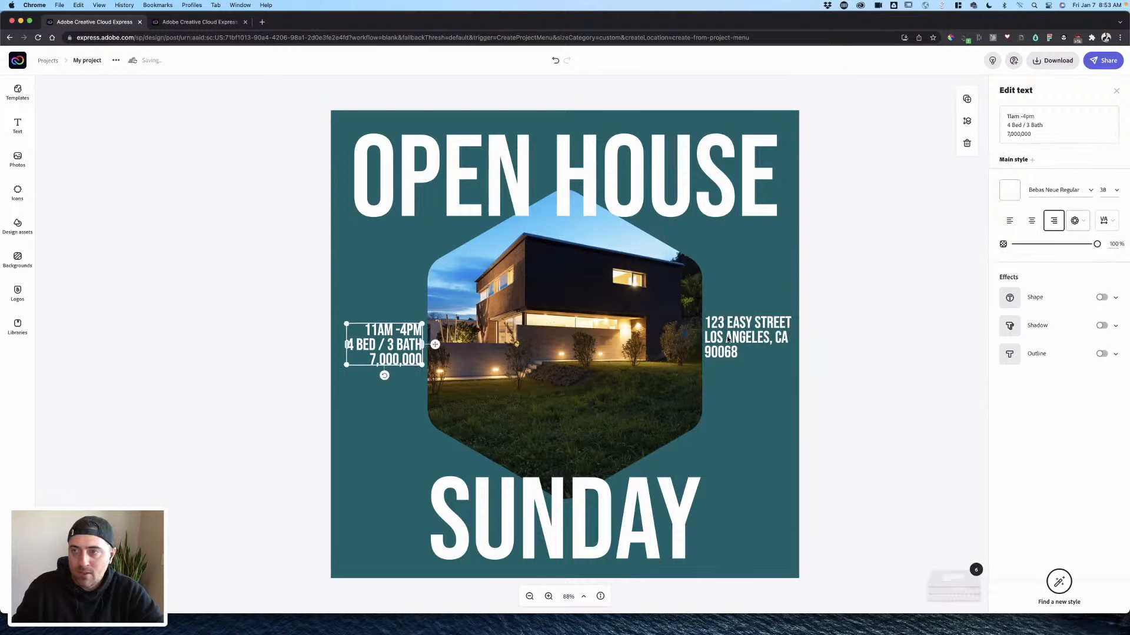
# - Set the details text to font size 28
pyautogui.click(1116, 191)
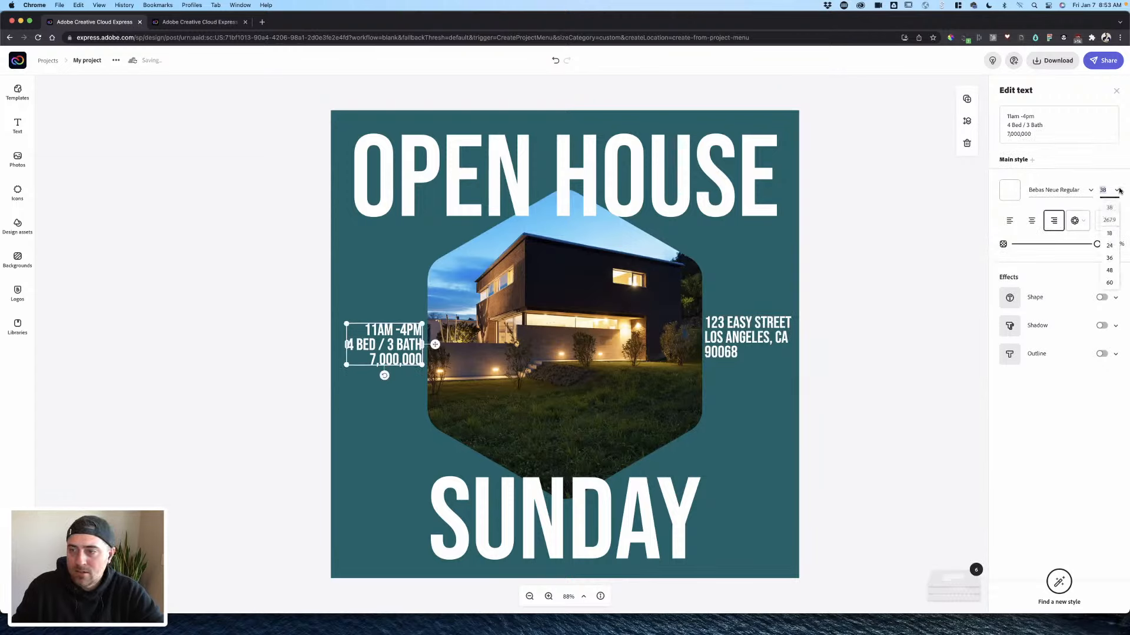
pyautogui.click(1110, 246)
pyautogui.click(849, 268)
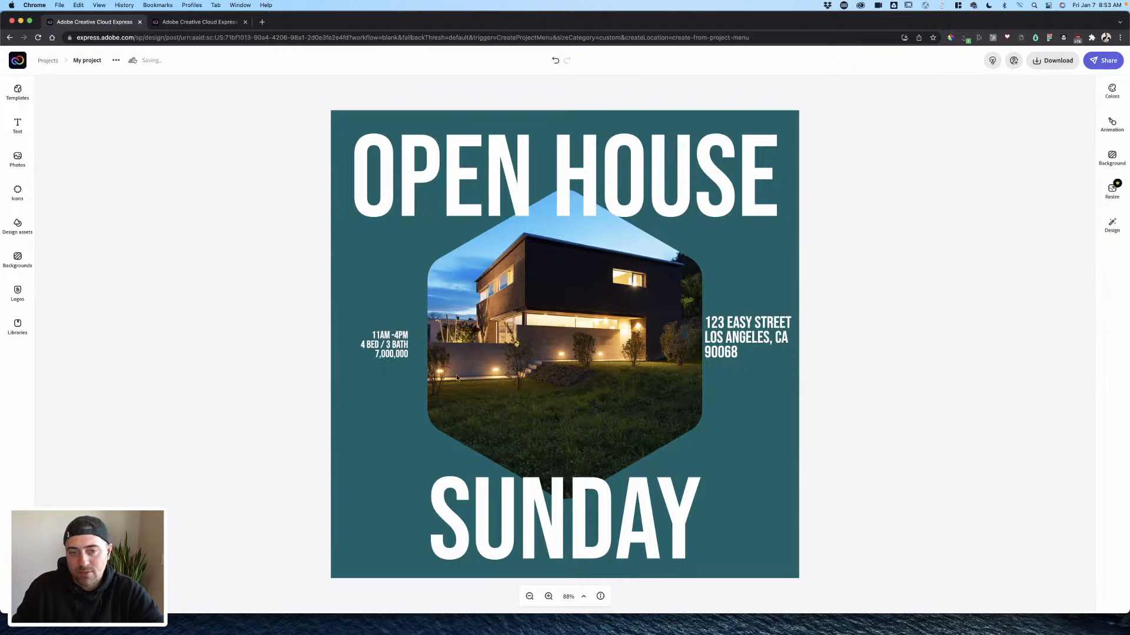
pyautogui.click(399, 356)
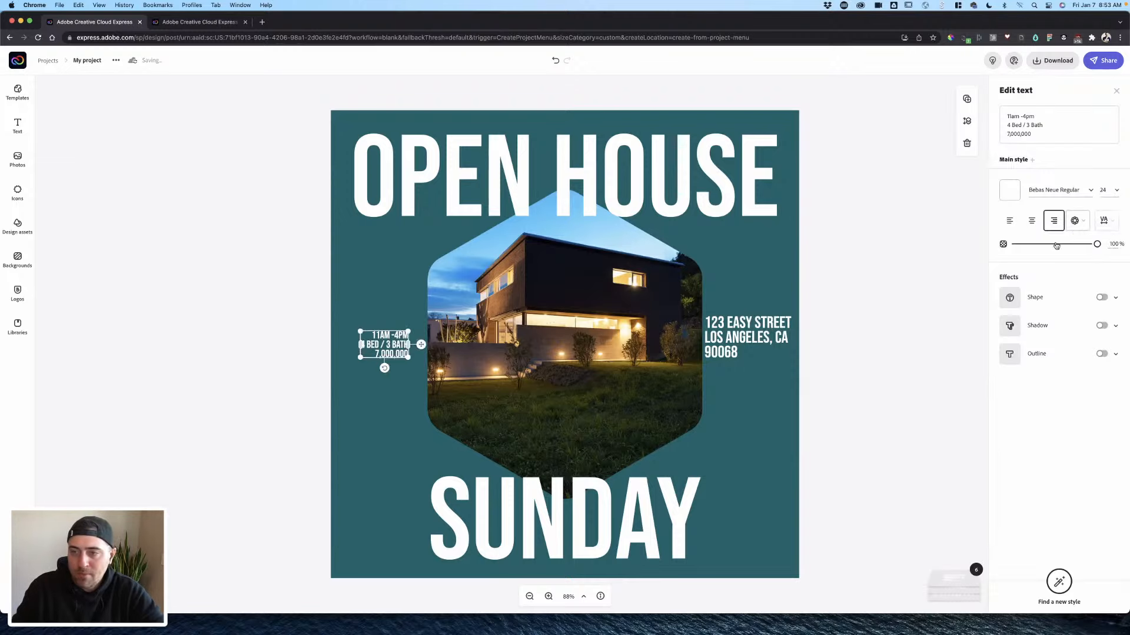
pyautogui.click(1116, 191)
pyautogui.write('28')
pyautogui.press('Return')
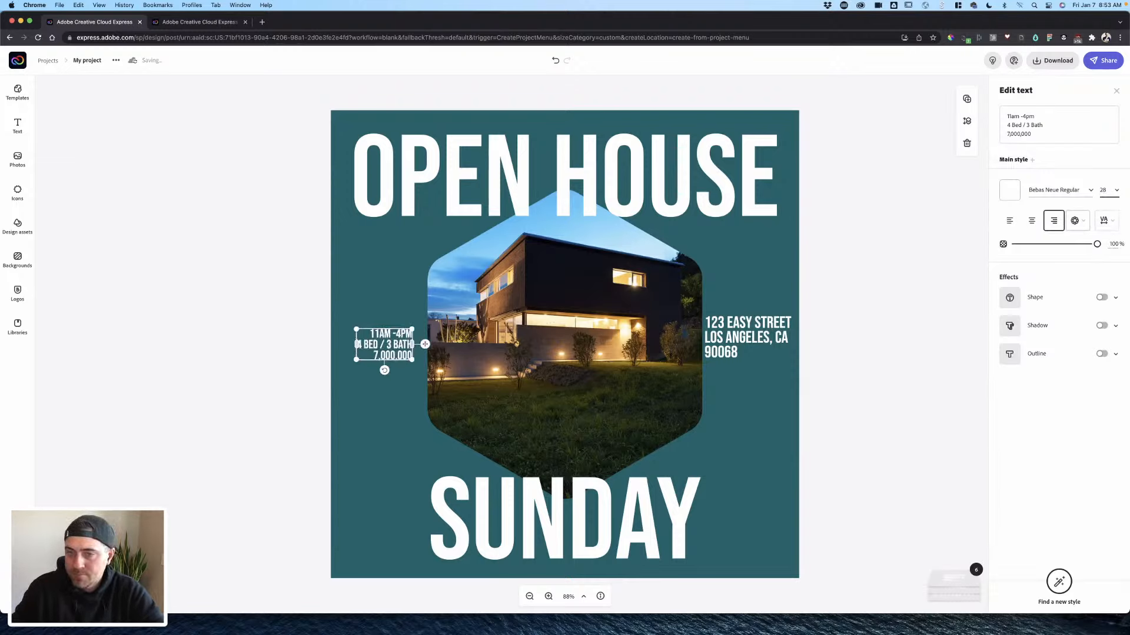
pyautogui.click(801, 301)
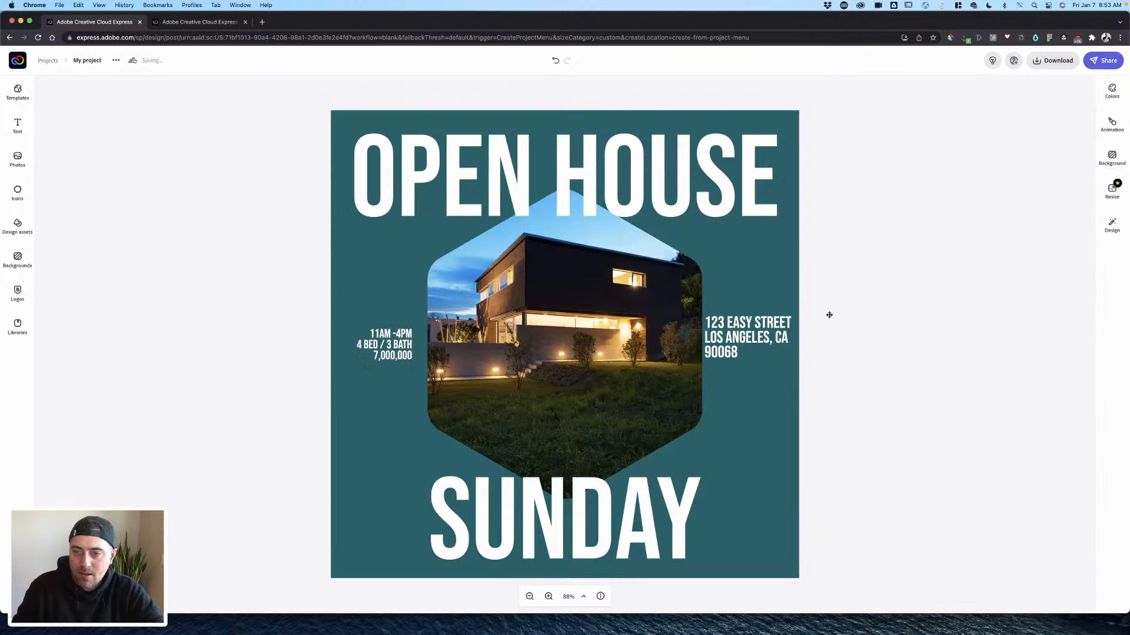
# - Set the address text to font size 28
pyautogui.click(747, 348)
pyautogui.click(1116, 184)
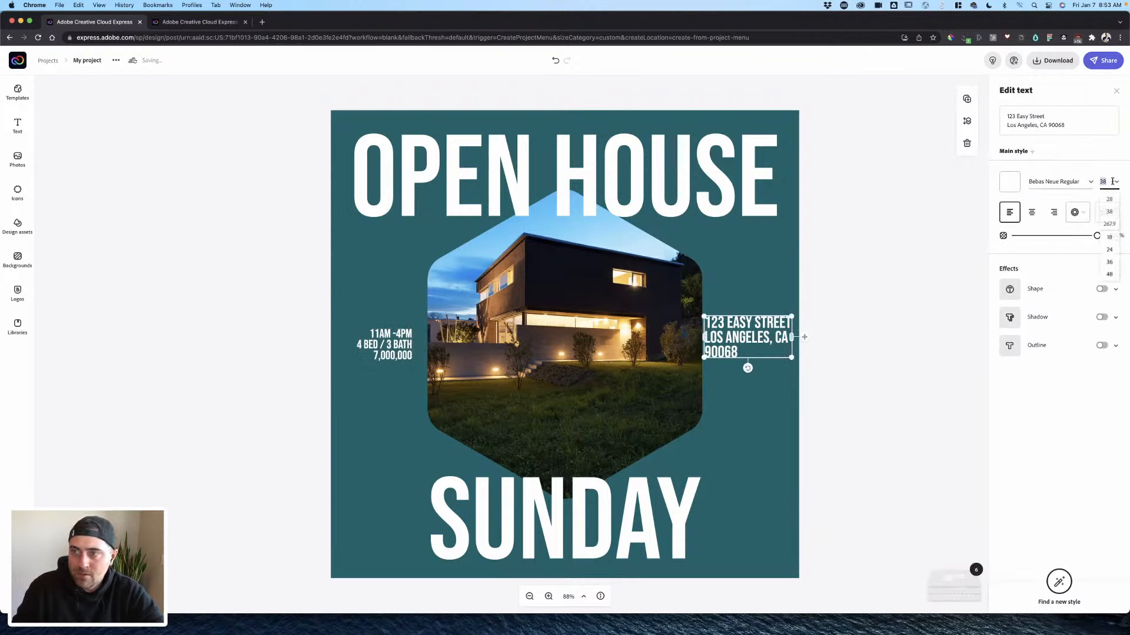
pyautogui.write('28')
pyautogui.press('Return')
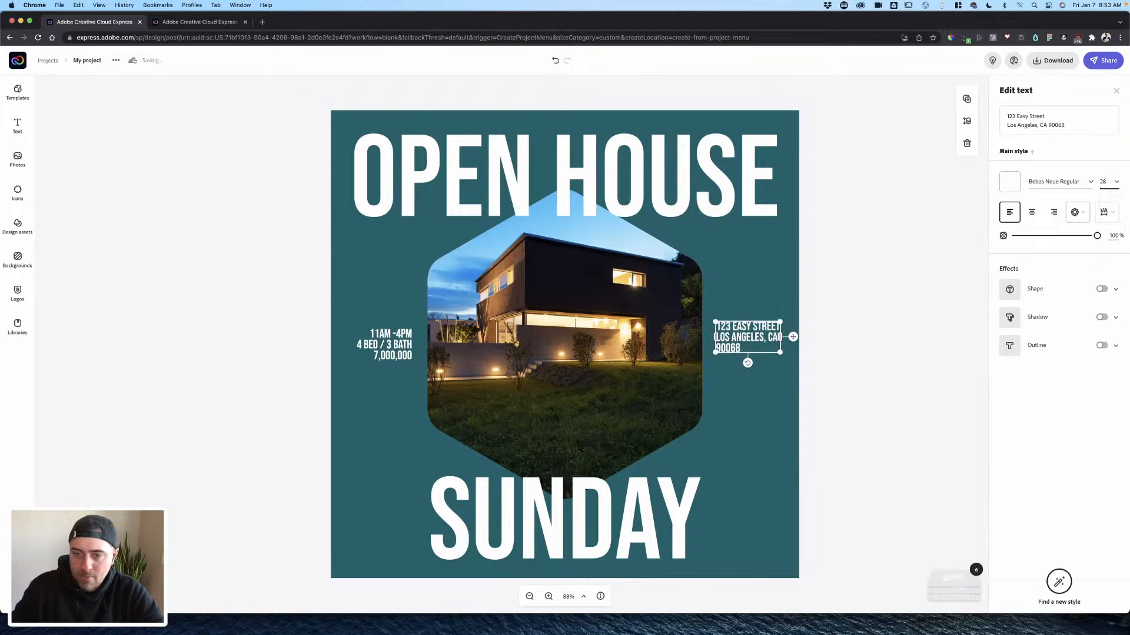
pyautogui.click(923, 259)
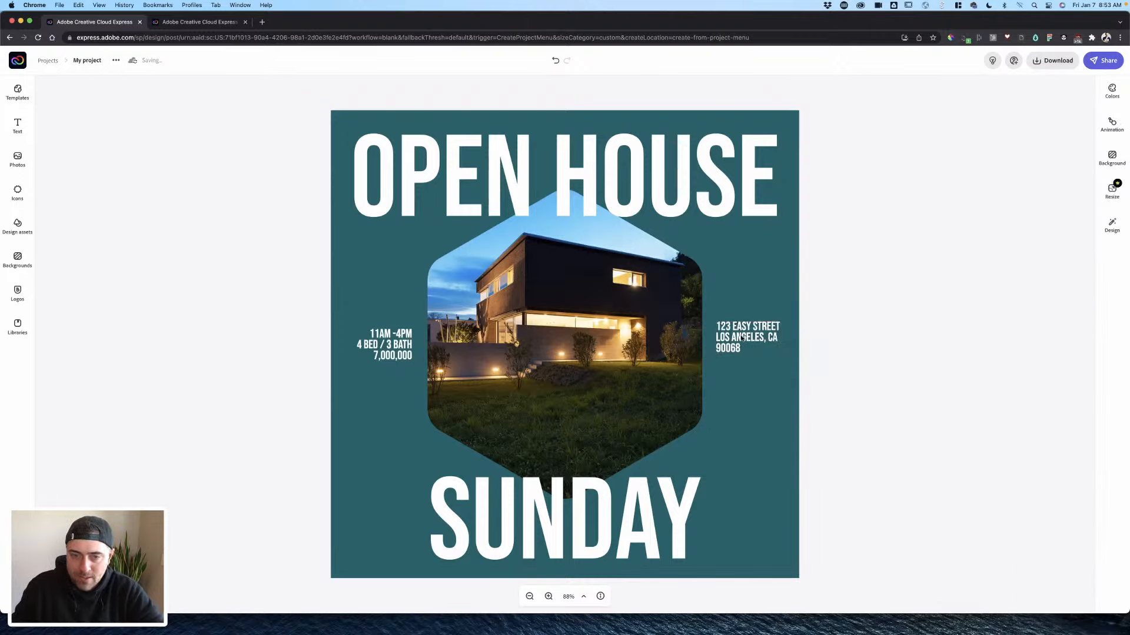
# - Nudge the address block down so it sits level with the details text
pyautogui.click(743, 338)
pyautogui.click(688, 340)
pyautogui.click(741, 341)
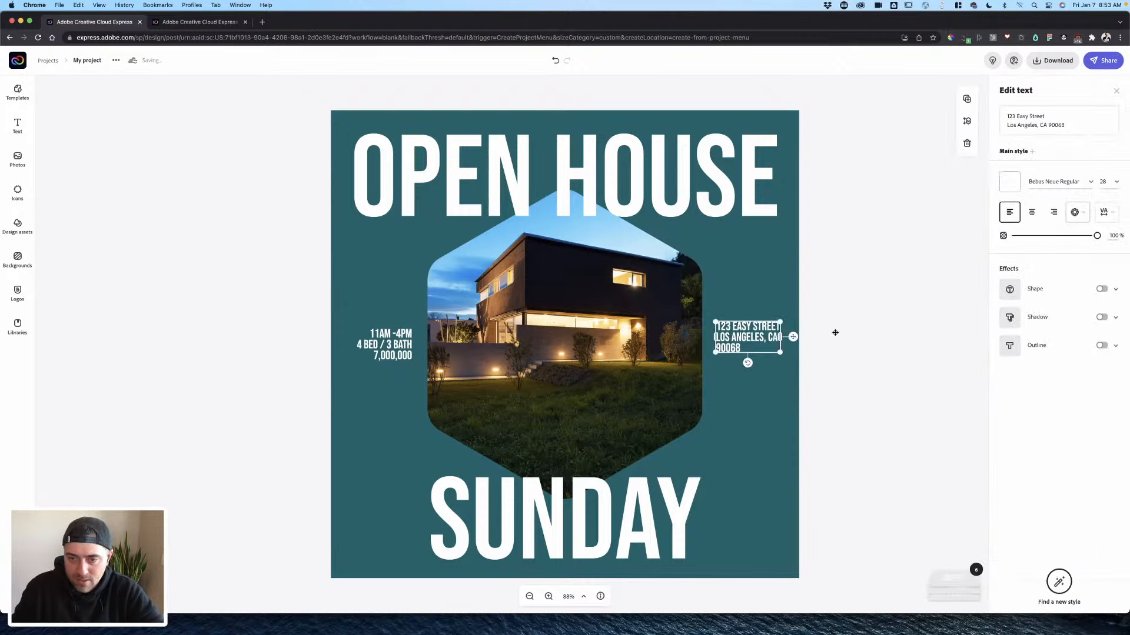
pyautogui.click(836, 333)
pyautogui.moveTo(763, 337); pyautogui.dragTo(763, 347)
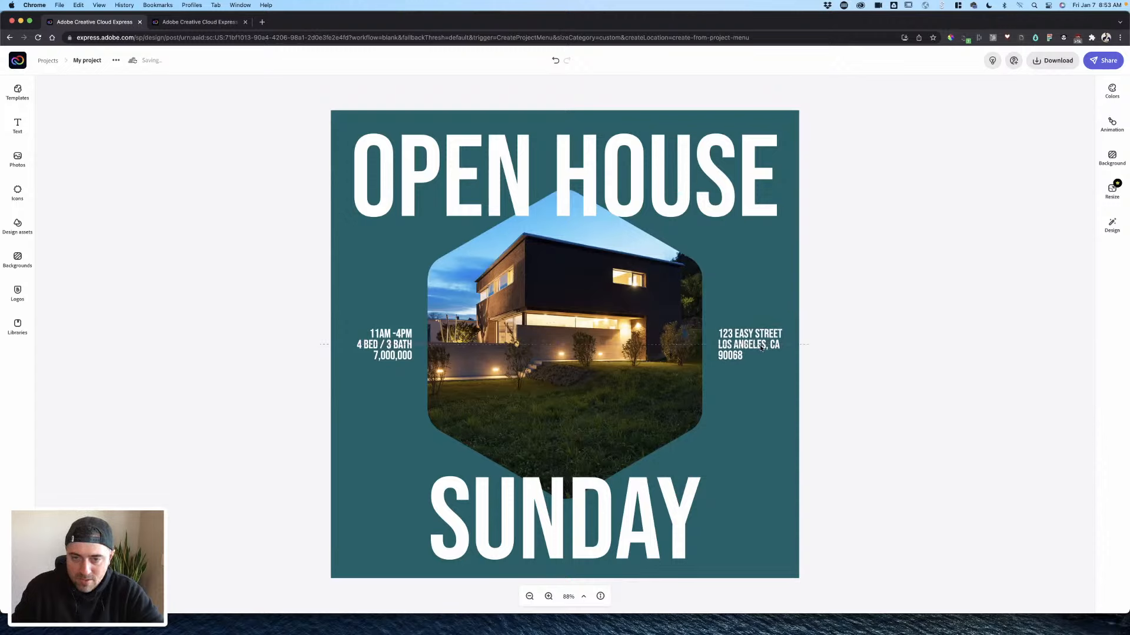
pyautogui.click(395, 354)
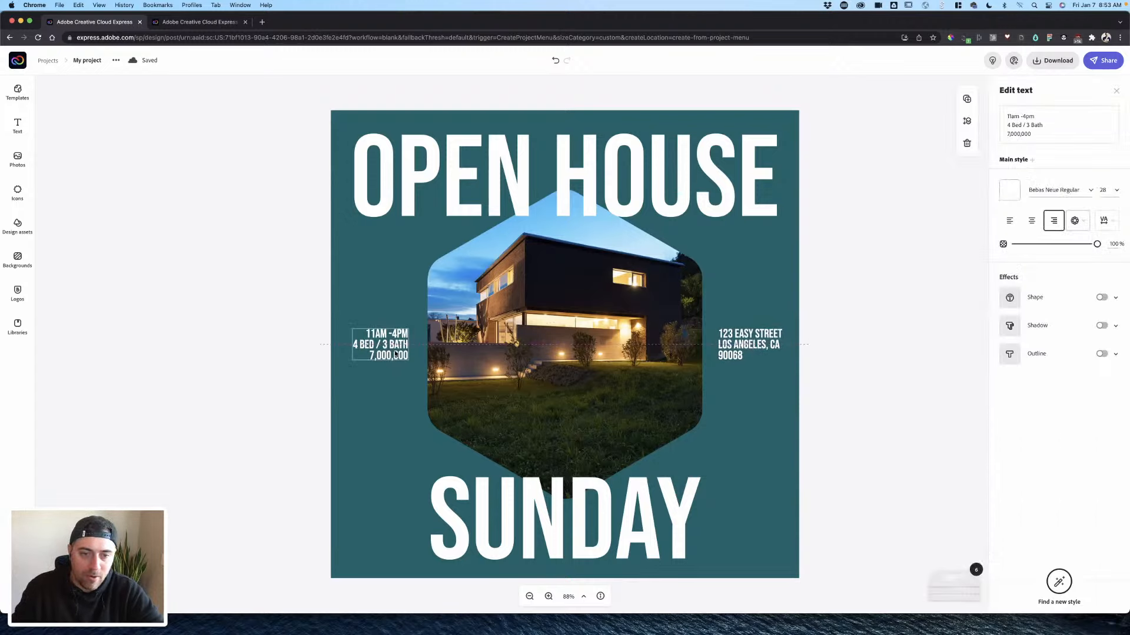
pyautogui.click(894, 277)
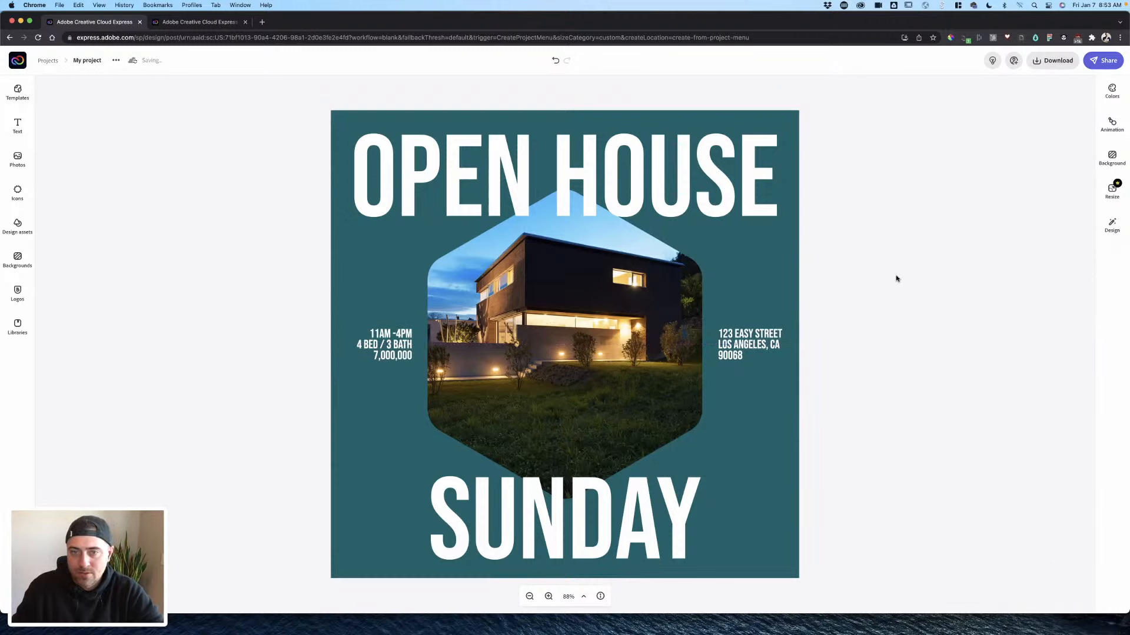
pyautogui.click(764, 213)
pyautogui.click(763, 210)
pyautogui.keyDown('shift'); pyautogui.click(690, 542); pyautogui.keyUp('shift')
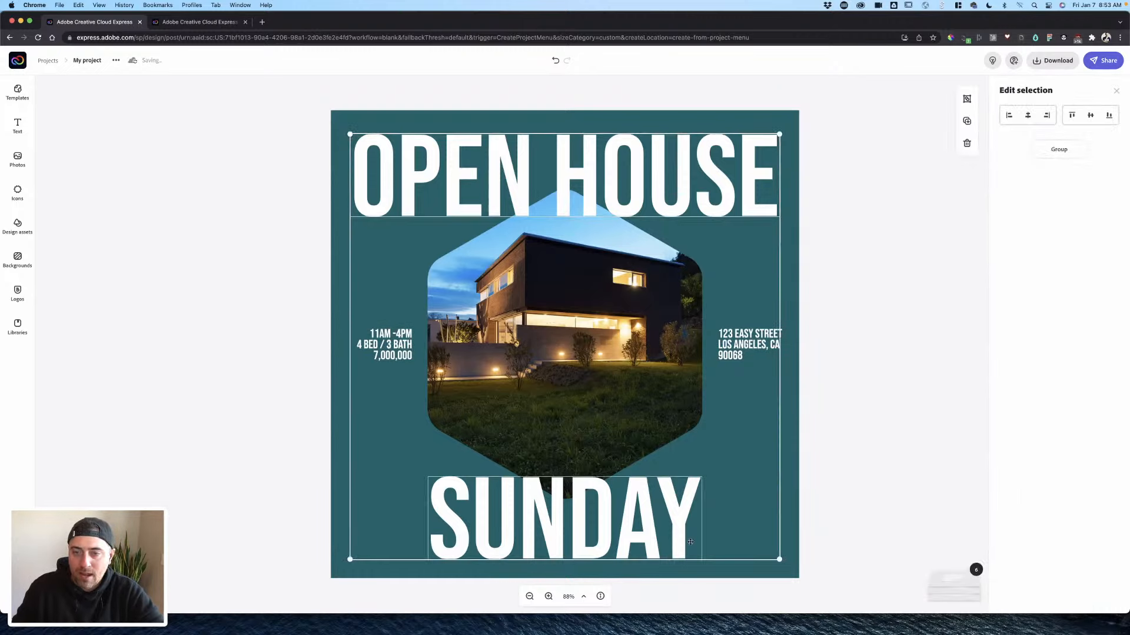
# - Make the OPEN HOUSE headline yellow
pyautogui.click(869, 274)
pyautogui.click(681, 202)
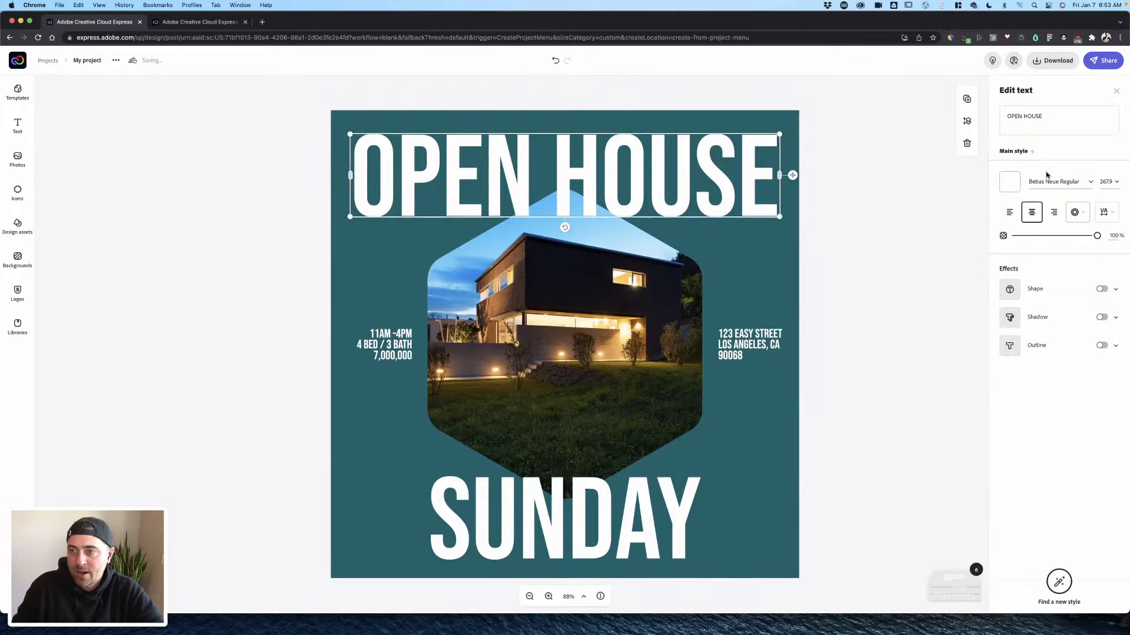
pyautogui.click(1010, 186)
pyautogui.click(1035, 228)
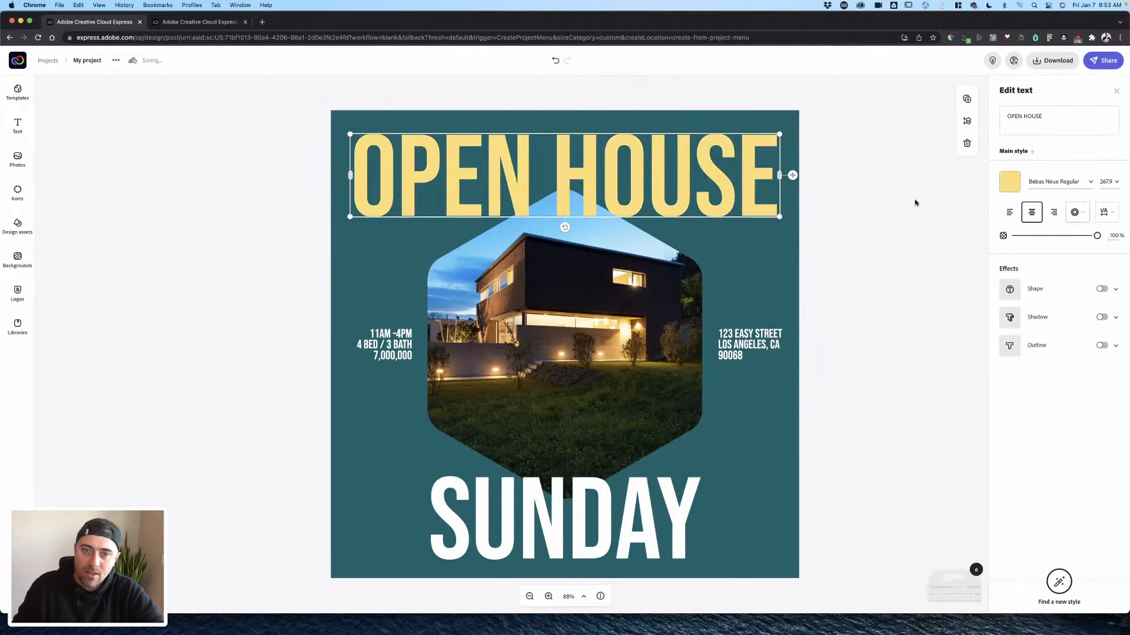
pyautogui.click(810, 291)
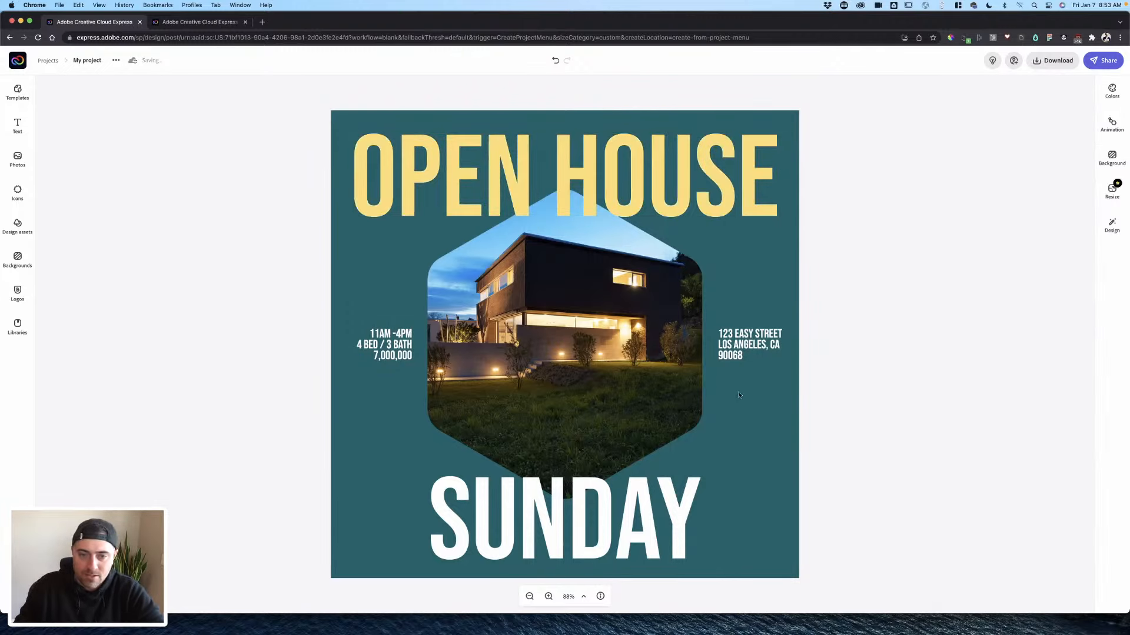
# - Change the SUNDAY heading colour to light teal
pyautogui.click(749, 343)
pyautogui.keyDown('shift'); pyautogui.click(383, 348); pyautogui.keyUp('shift')
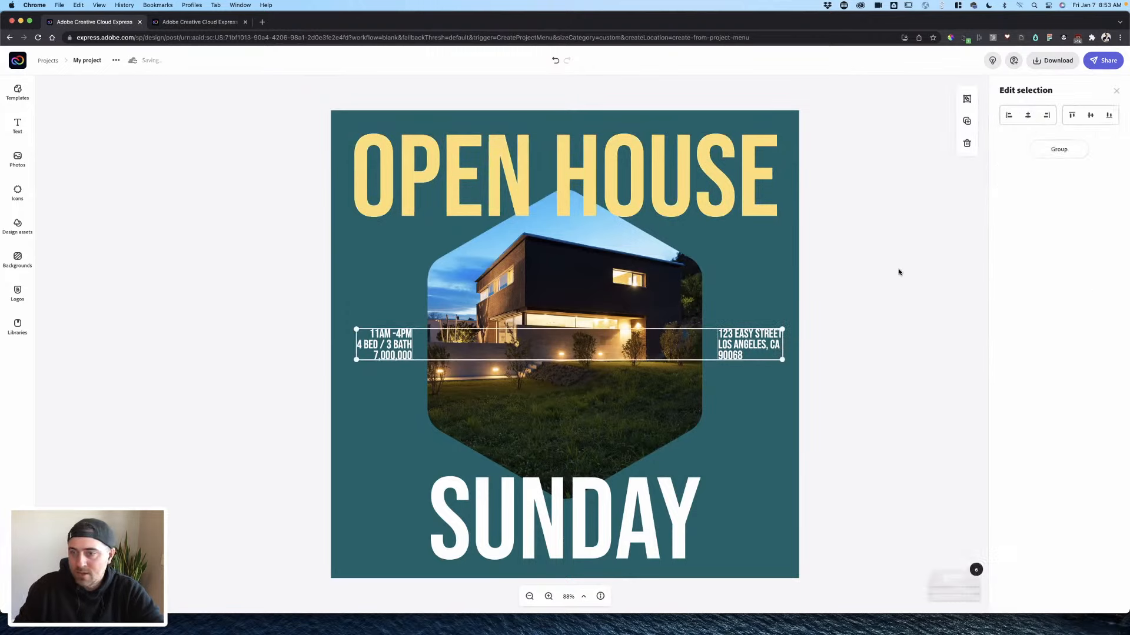
pyautogui.click(897, 272)
pyautogui.click(690, 489)
pyautogui.click(1009, 181)
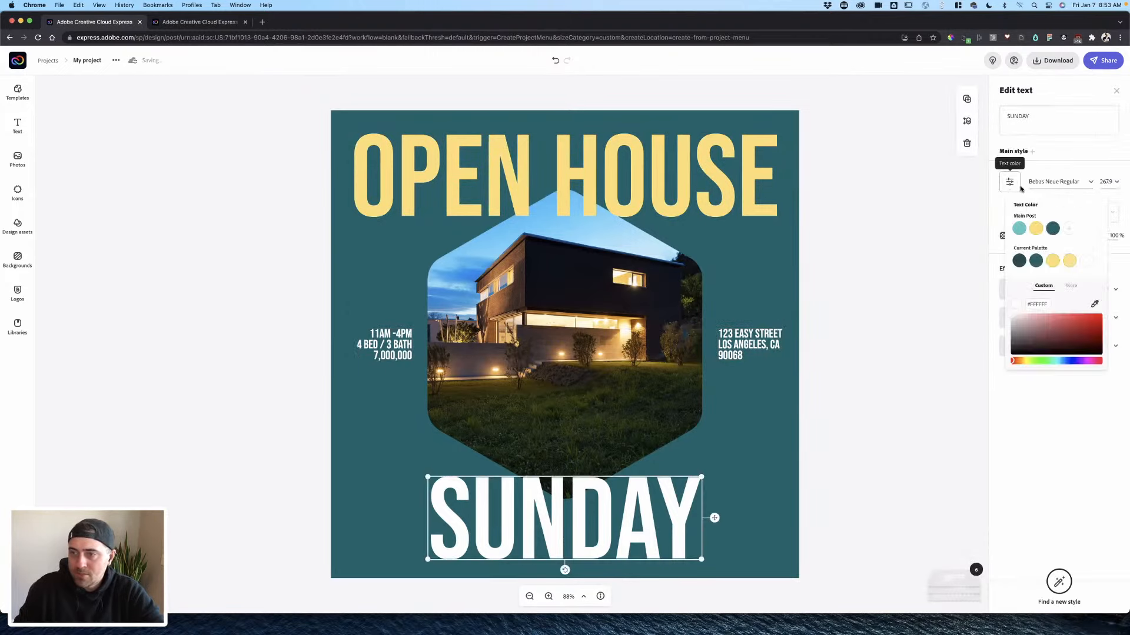
pyautogui.click(1018, 235)
pyautogui.click(904, 316)
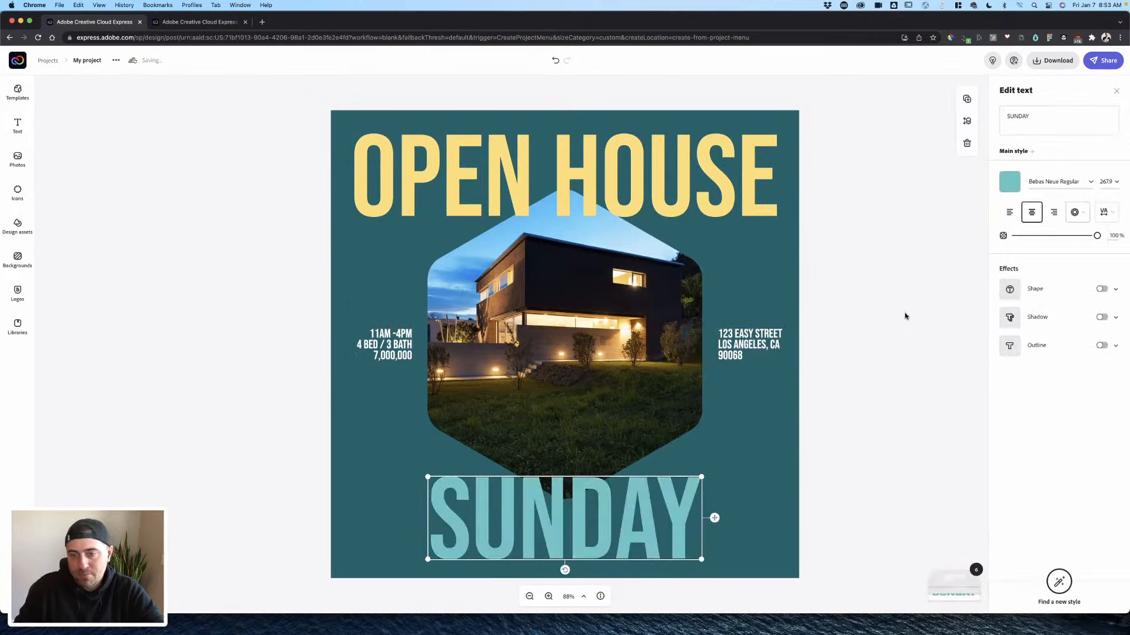
pyautogui.click(898, 370)
pyautogui.click(578, 489)
# - Check the photo, OPEN HOUSE and address placement by selecting each in turn
pyautogui.click(578, 418)
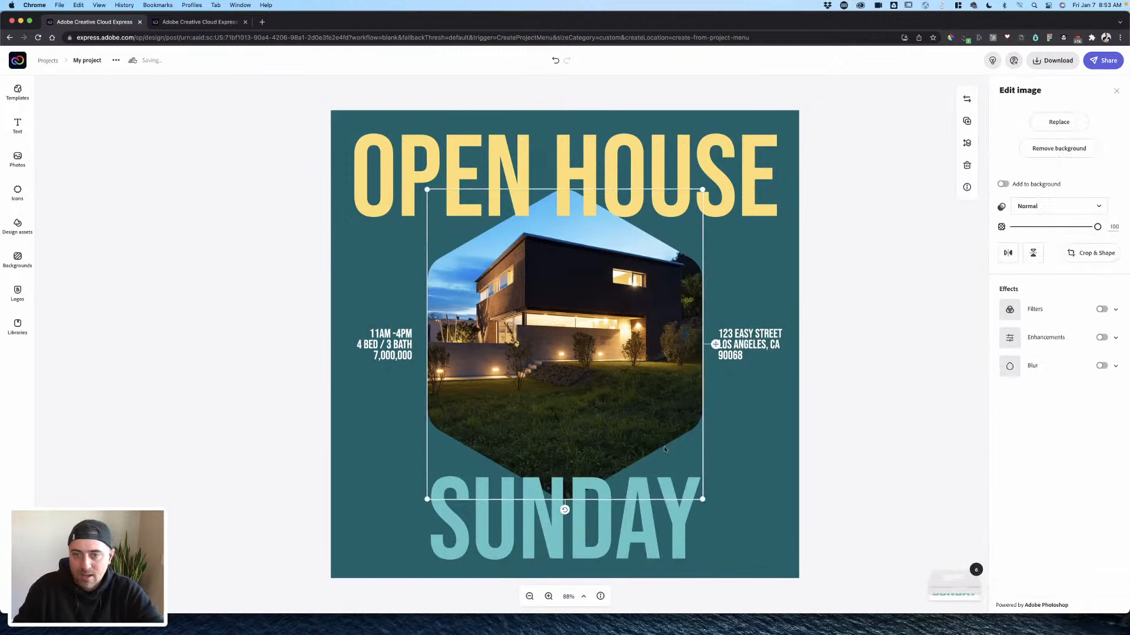
pyautogui.click(876, 427)
pyautogui.click(585, 217)
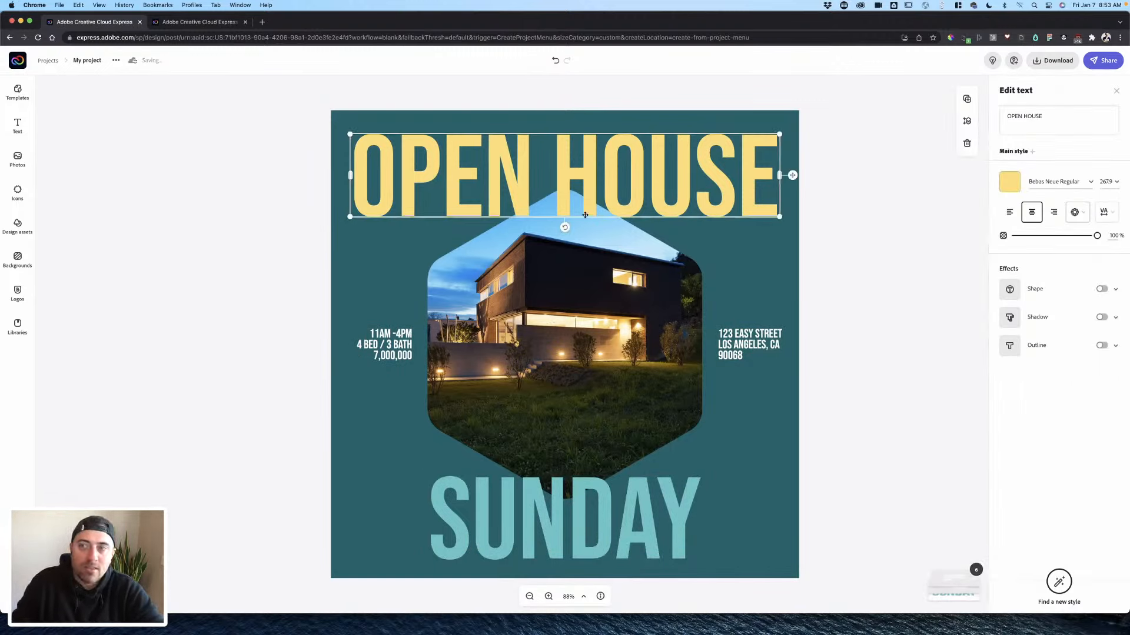
pyautogui.click(810, 202)
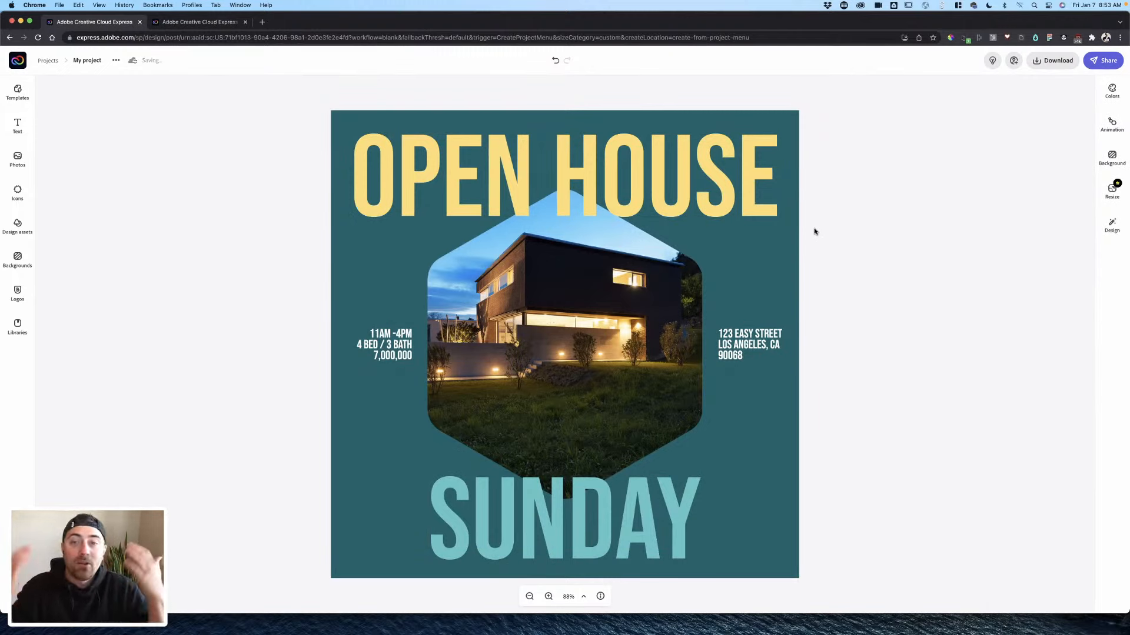
pyautogui.click(734, 340)
pyautogui.click(822, 347)
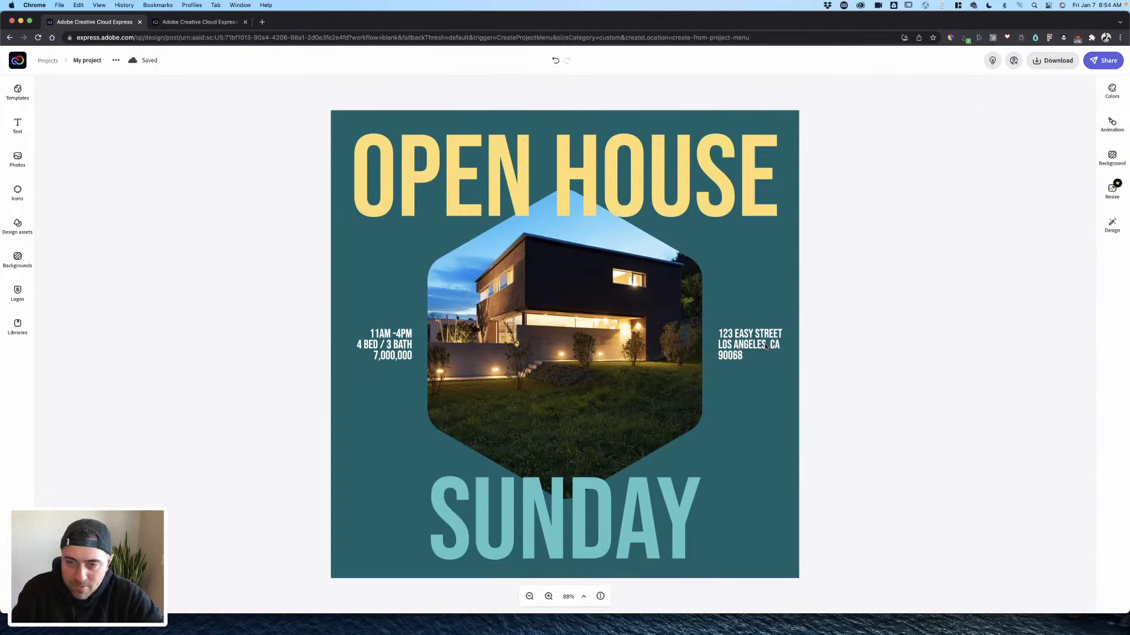
pyautogui.moveTo(766, 346); pyautogui.dragTo(784, 346)
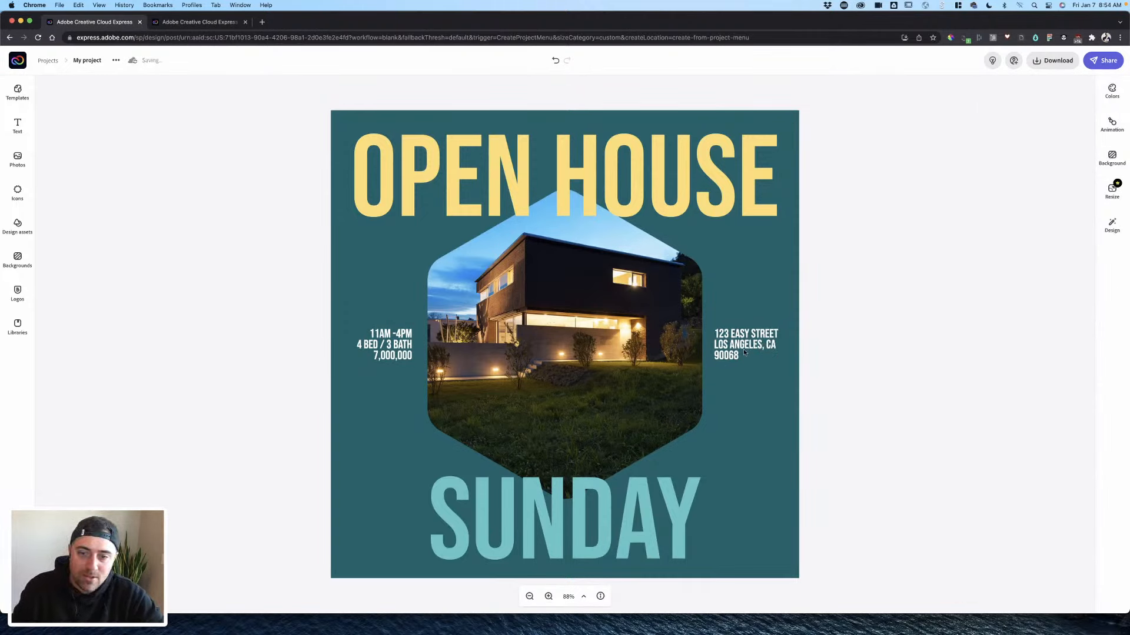
pyautogui.click(744, 351)
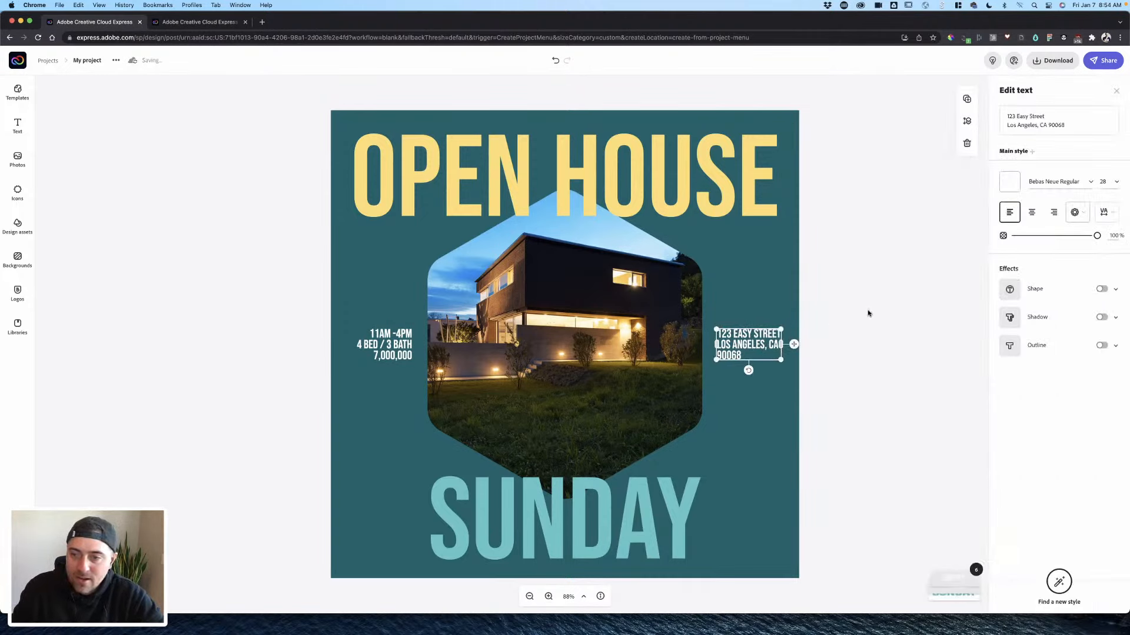
pyautogui.click(844, 323)
pyautogui.click(688, 252)
pyautogui.click(711, 200)
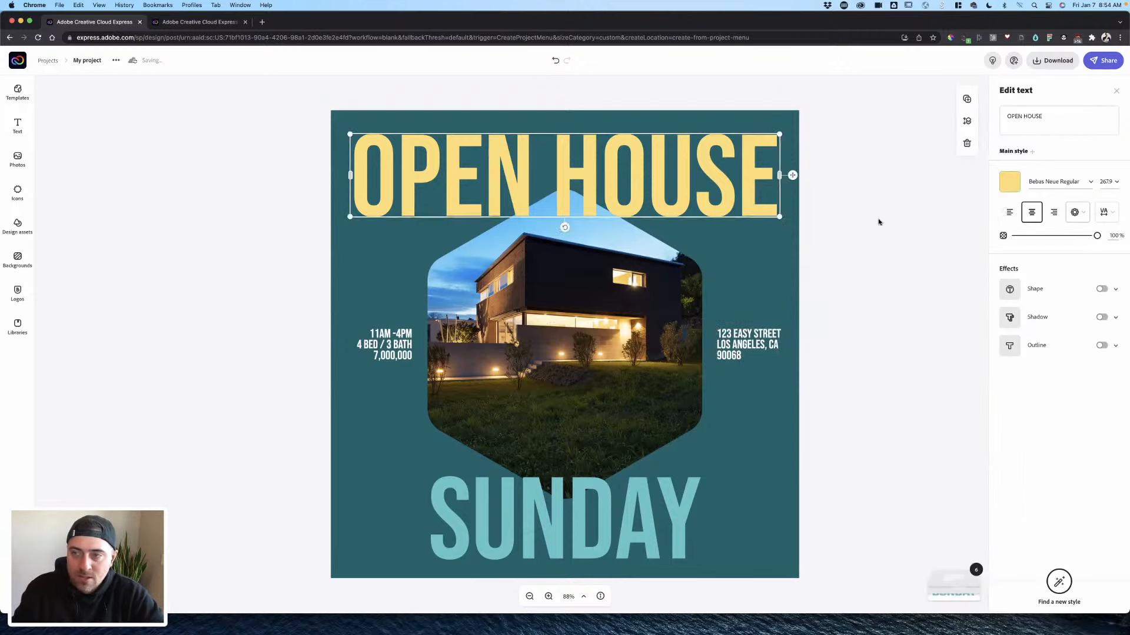
pyautogui.click(876, 221)
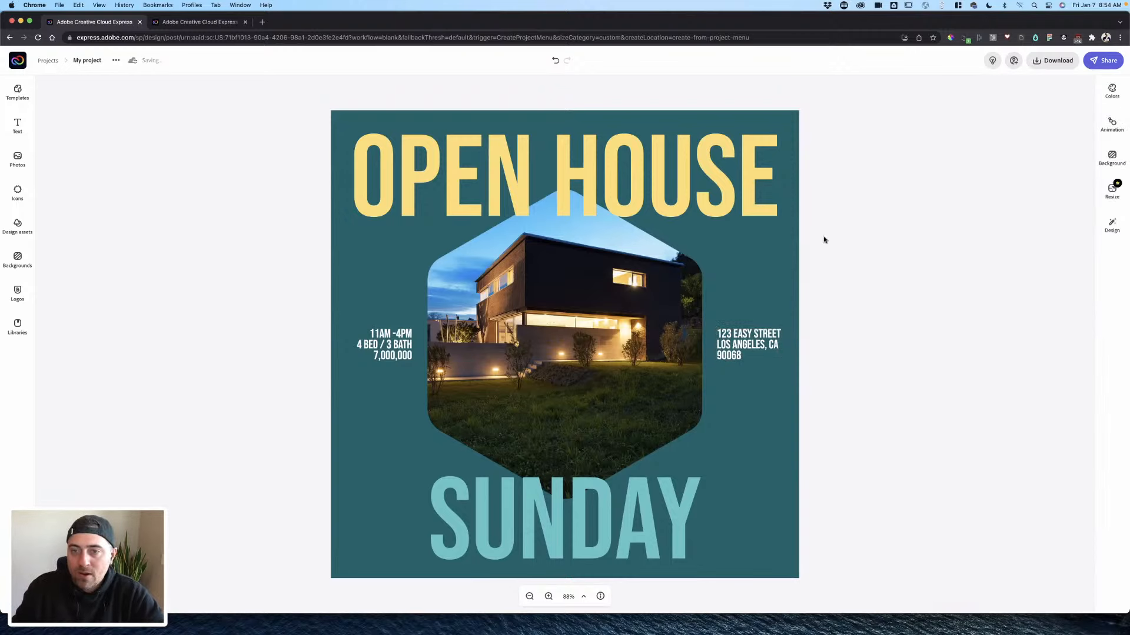
pyautogui.click(601, 502)
pyautogui.click(841, 399)
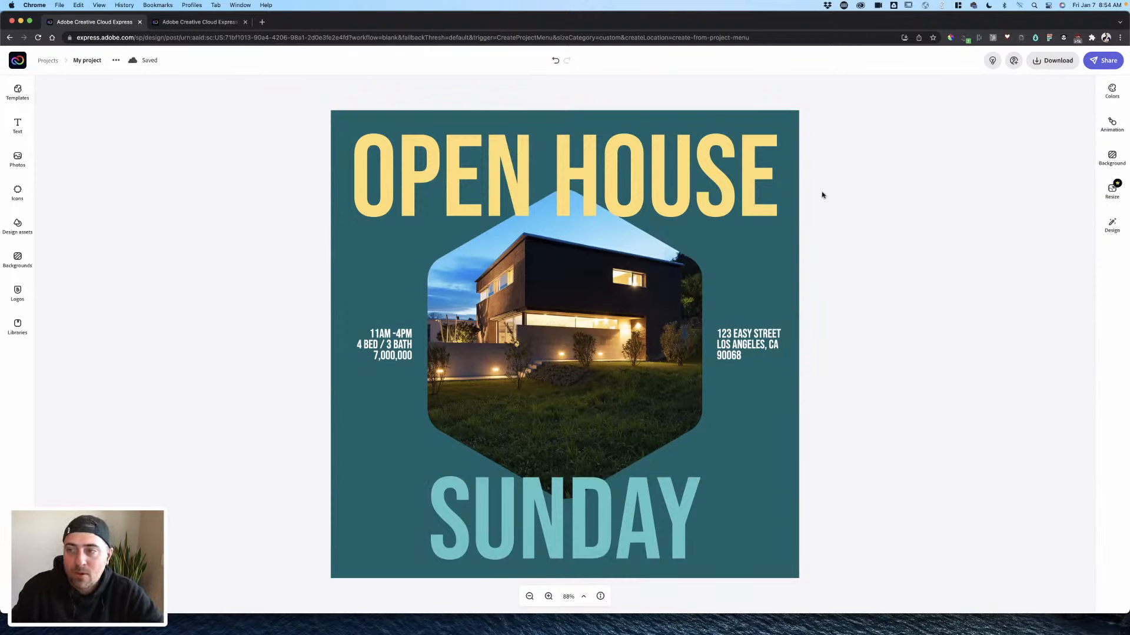
# - Preview the Zoom, Pan and Blur photo animations, then give the text the Dynamic animation
pyautogui.click(1112, 124)
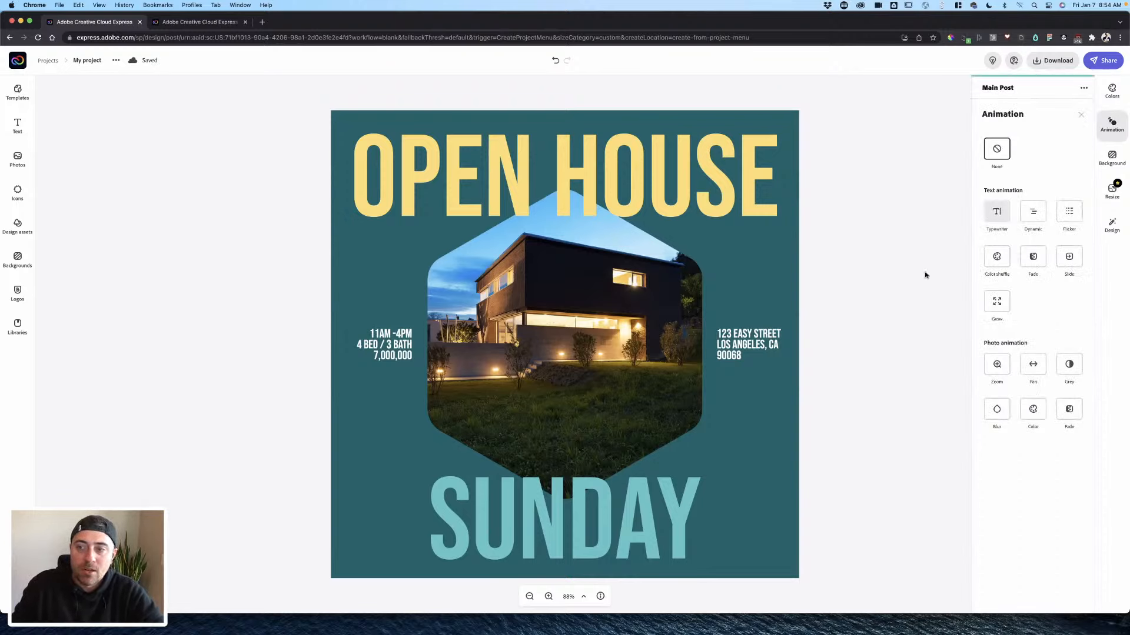
pyautogui.click(595, 305)
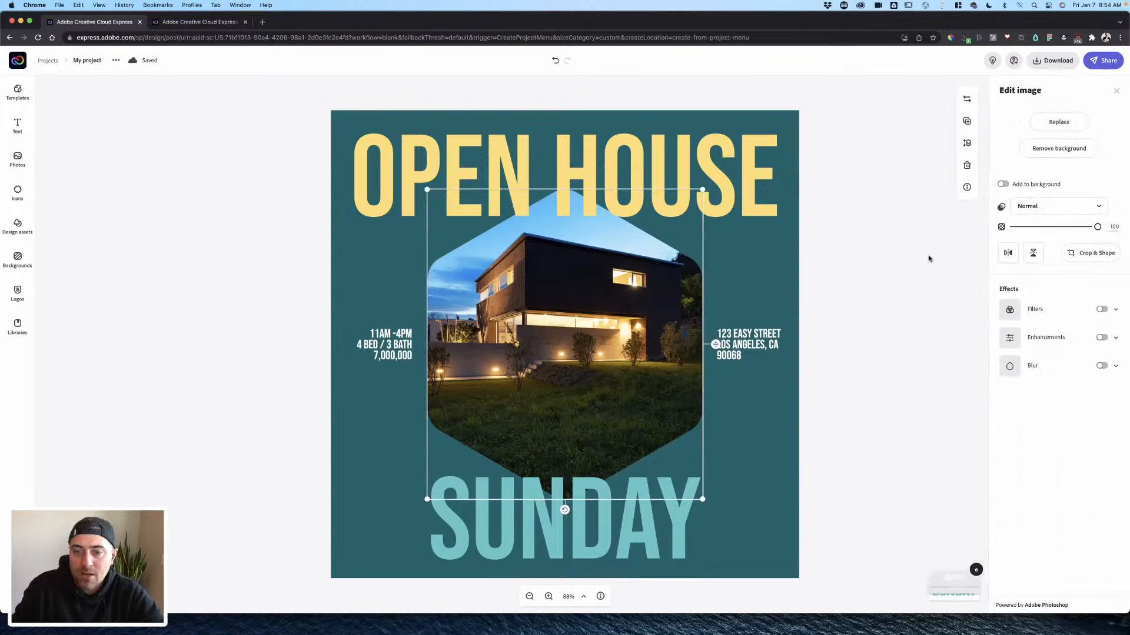
pyautogui.click(888, 298)
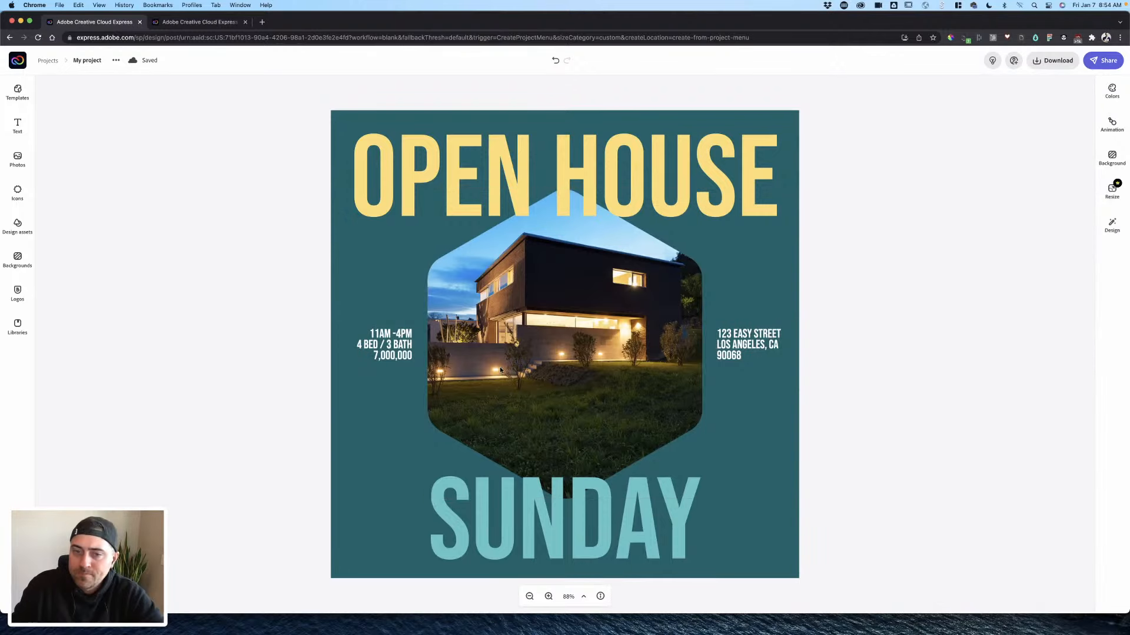
pyautogui.click(1112, 123)
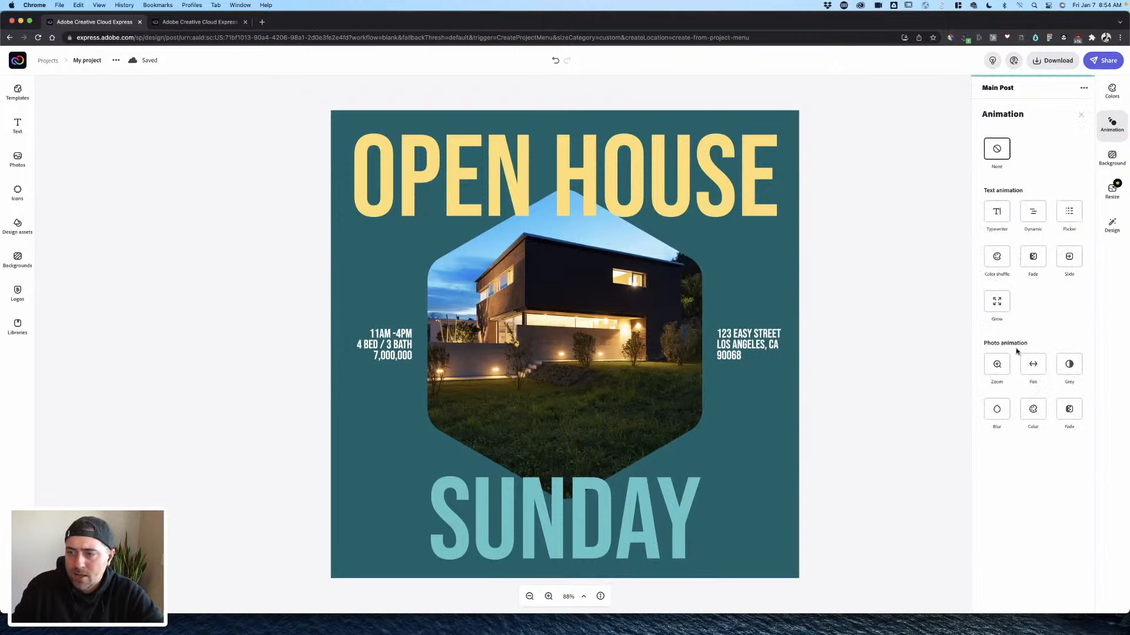
pyautogui.click(1000, 368)
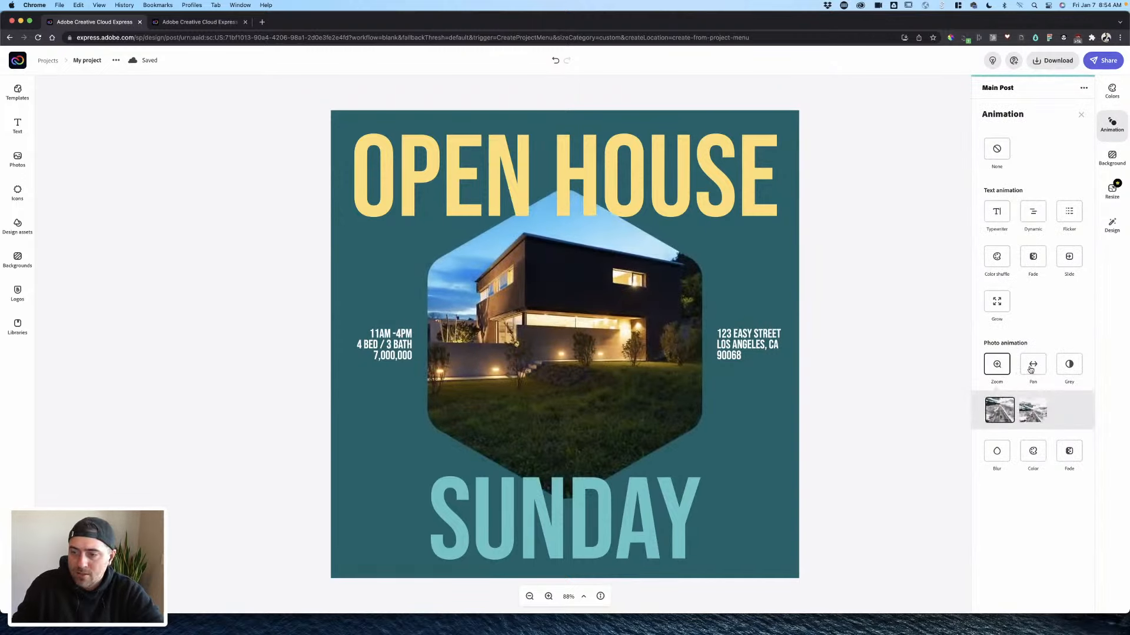
pyautogui.click(1030, 369)
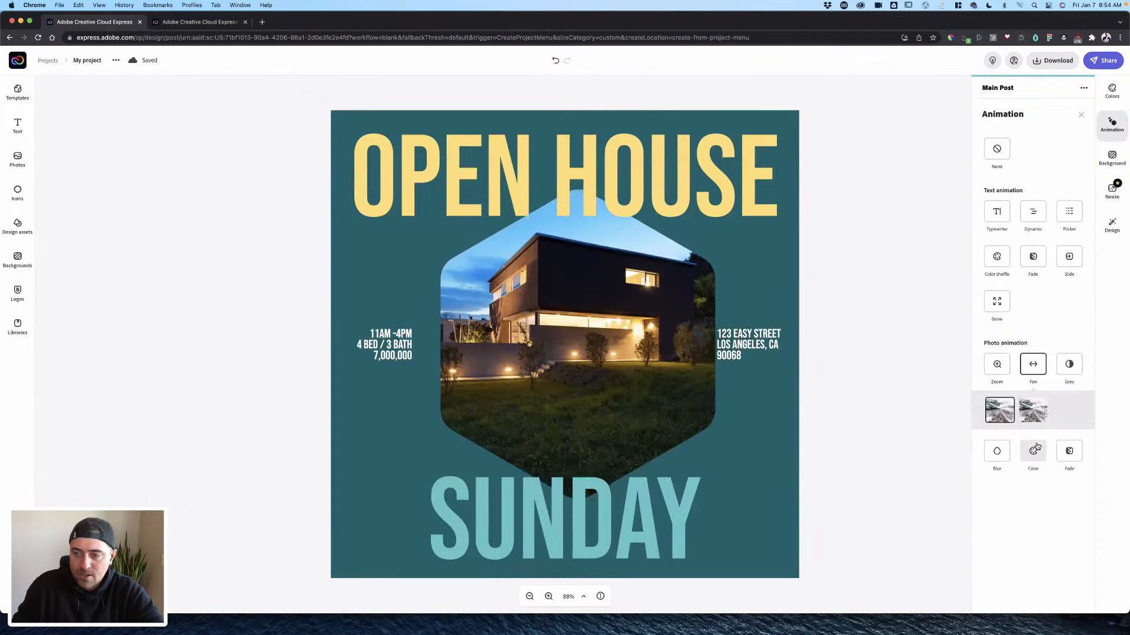
pyautogui.click(998, 451)
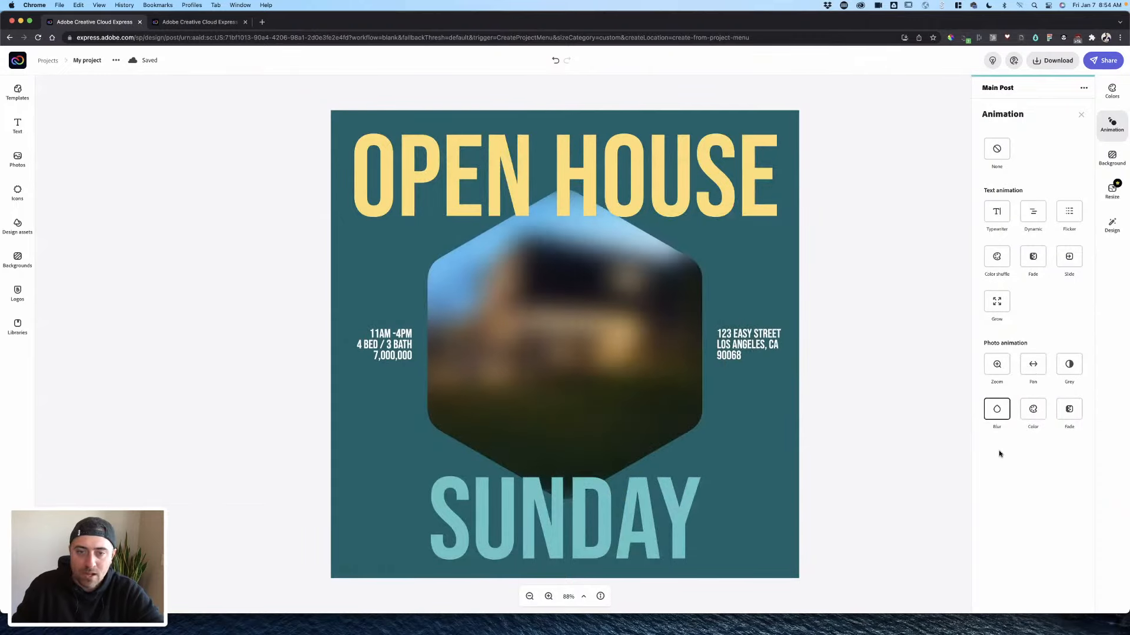
pyautogui.click(1033, 217)
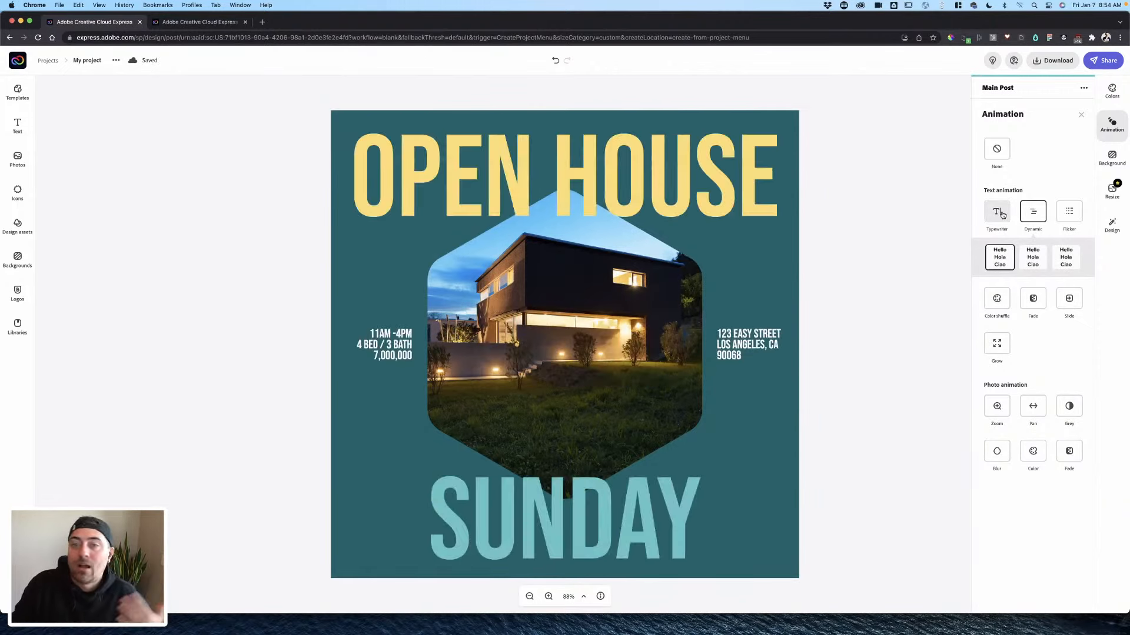
pyautogui.click(902, 178)
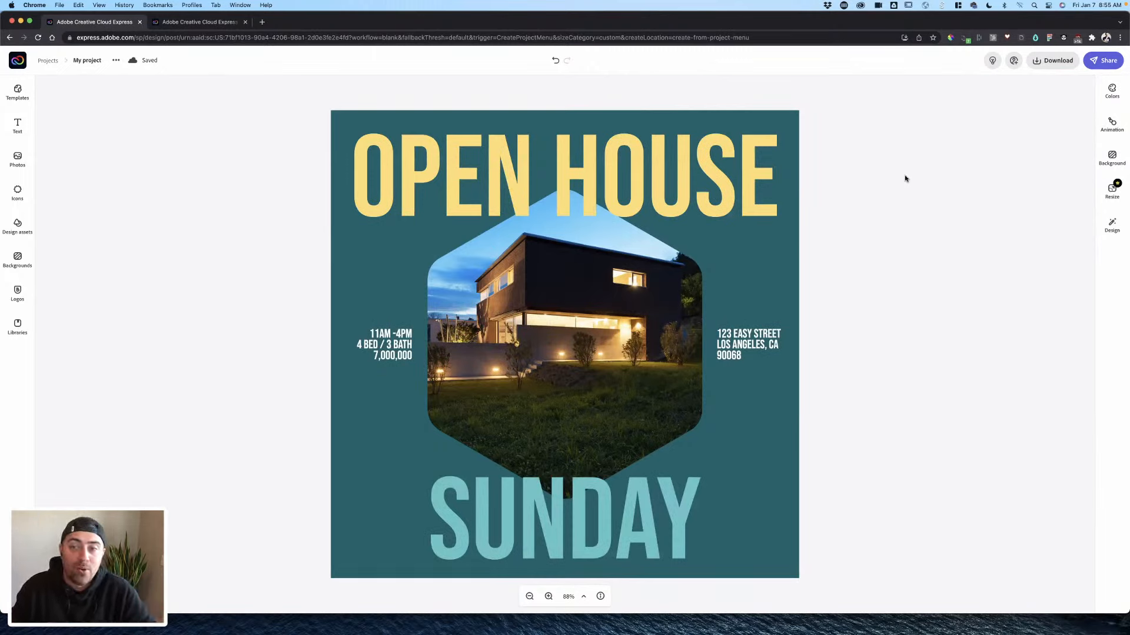
# - Leave the open-house post and return to Projects, where it is listed as 'My project'
pyautogui.click(740, 341)
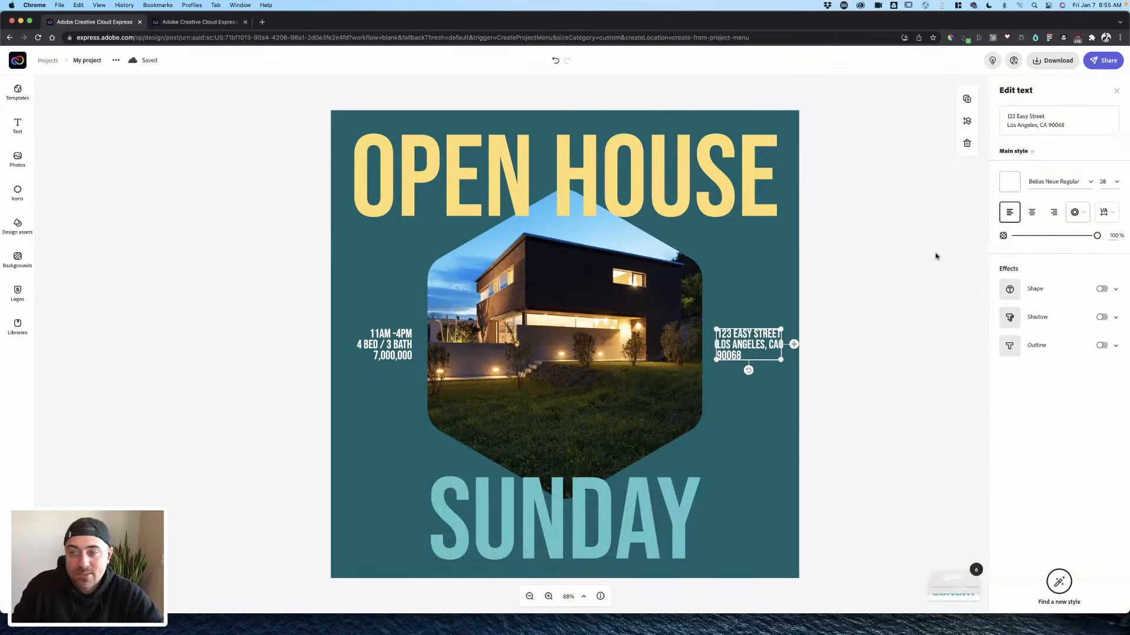
pyautogui.click(831, 251)
pyautogui.click(538, 274)
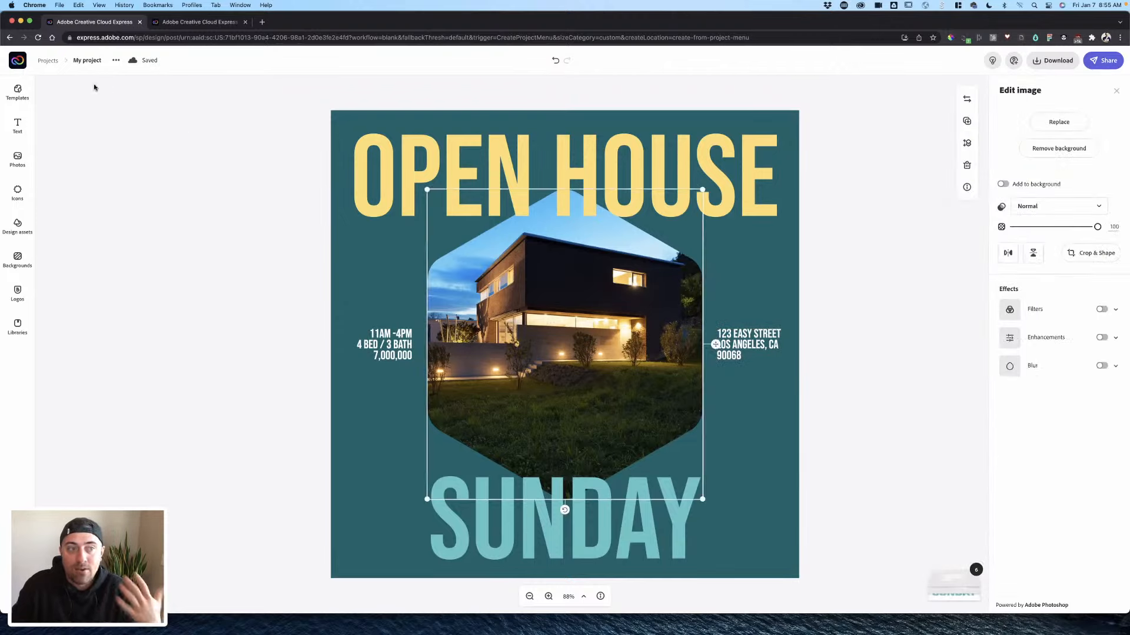
pyautogui.click(58, 61)
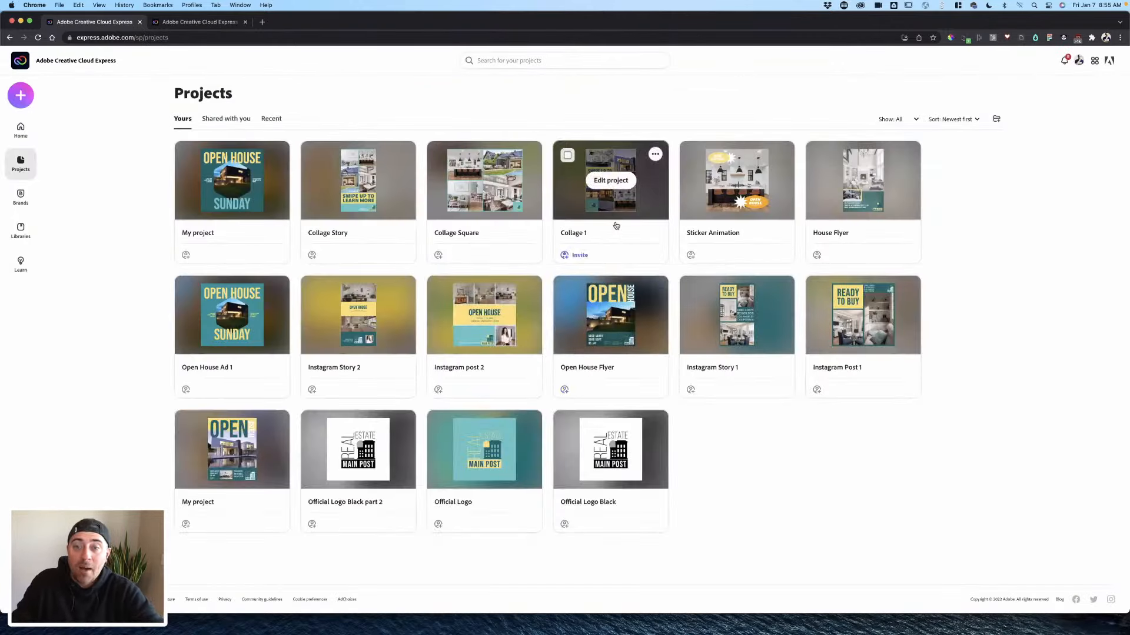
pyautogui.moveTo(676, 428)
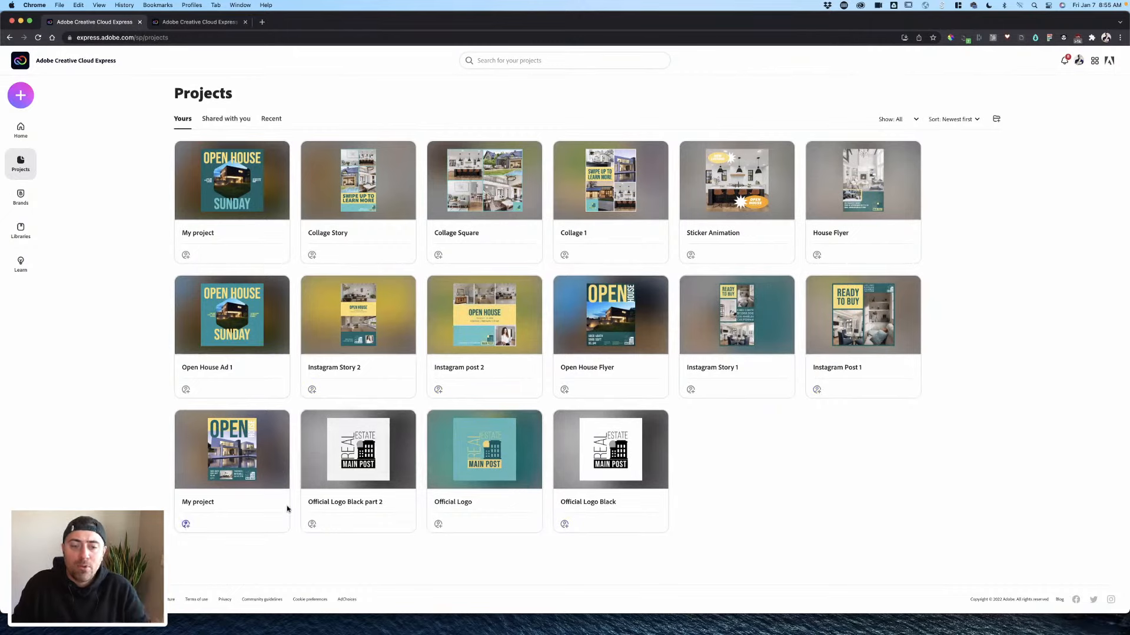
pyautogui.moveTo(654, 470)
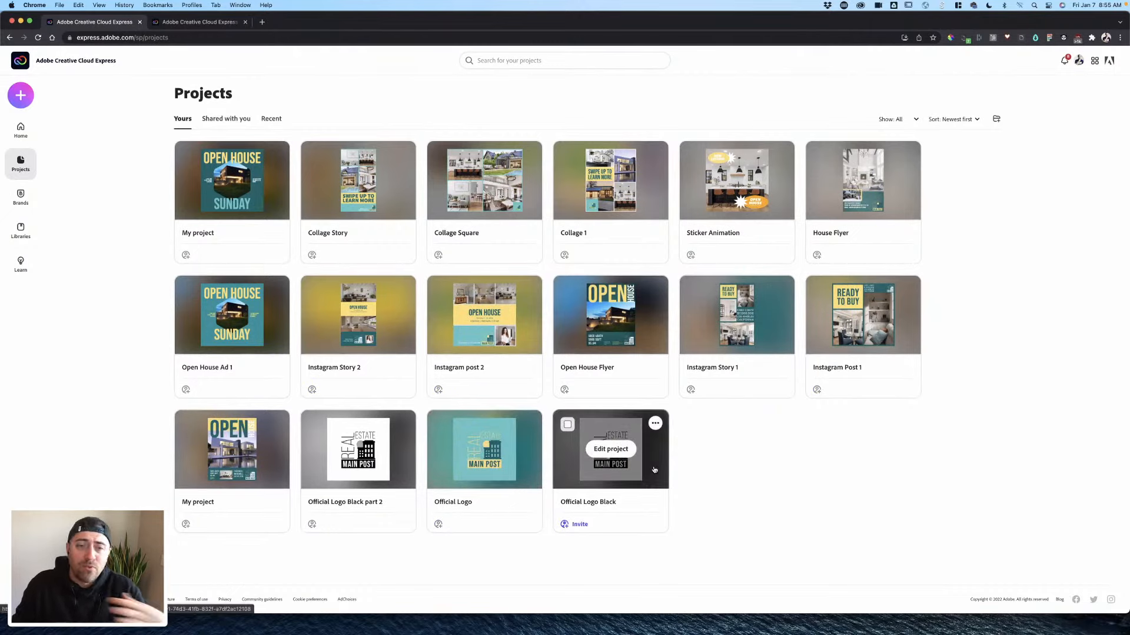
pyautogui.moveTo(255, 462)
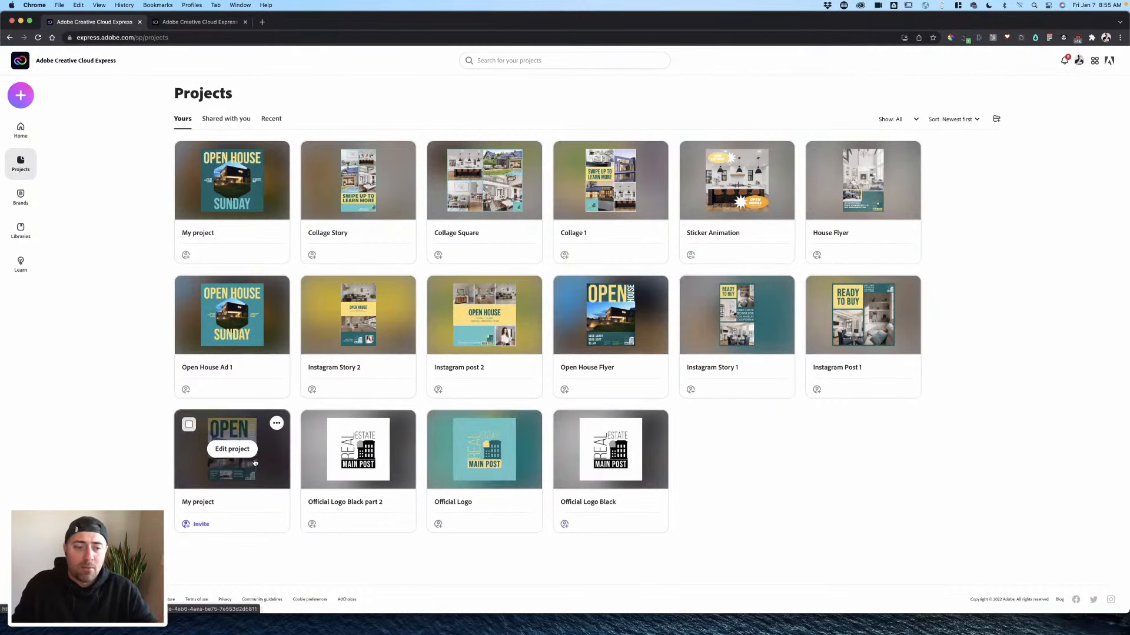